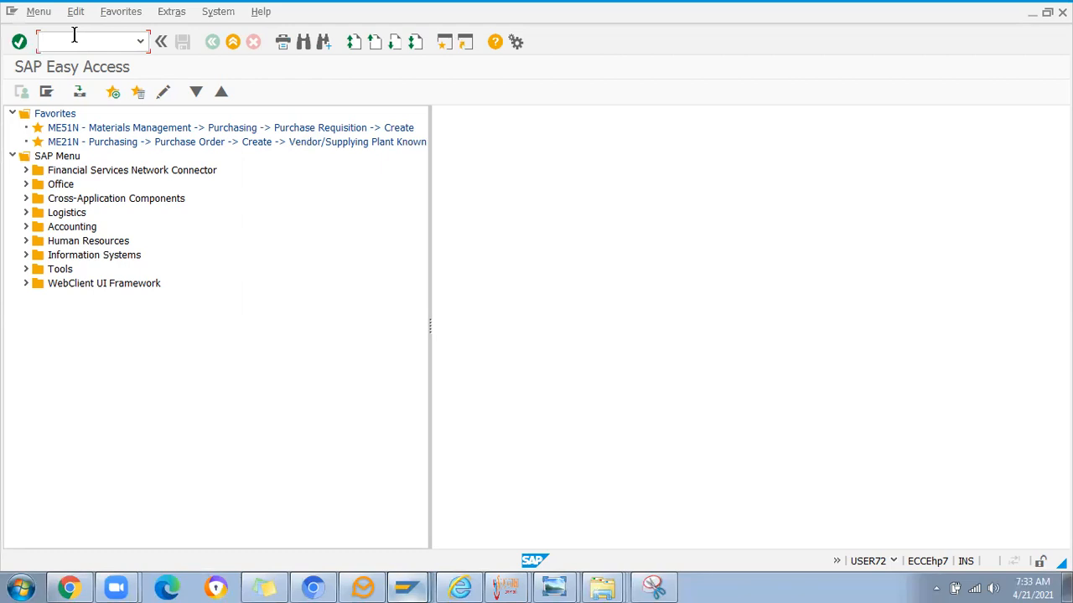
- Open the purchase order display with transaction ME23N and view the pricing conditions of the lamp item
type("me23n")
key("Return")
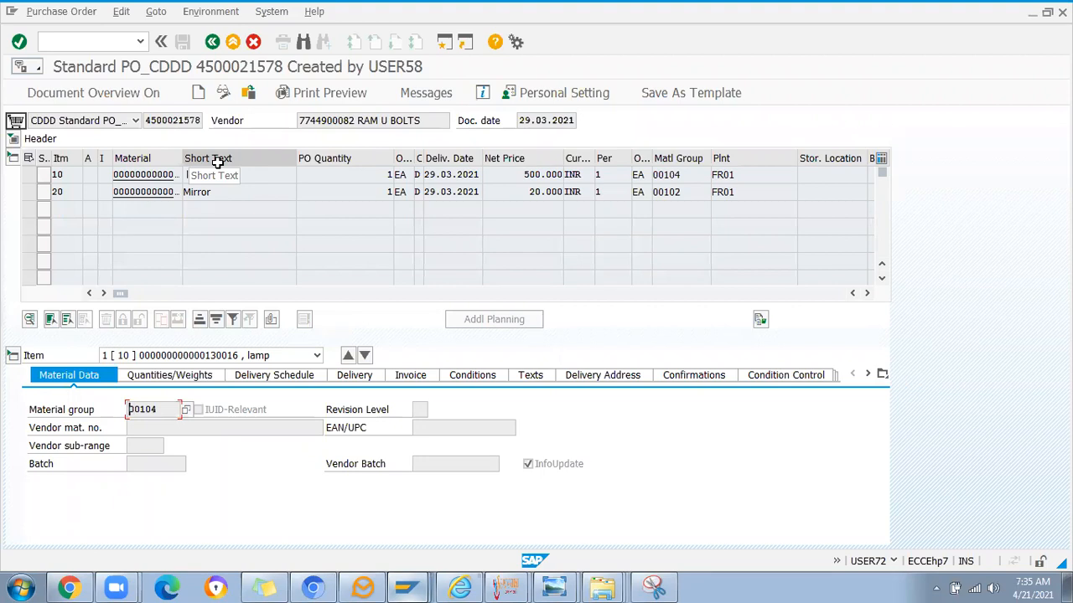
left_click(467, 379)
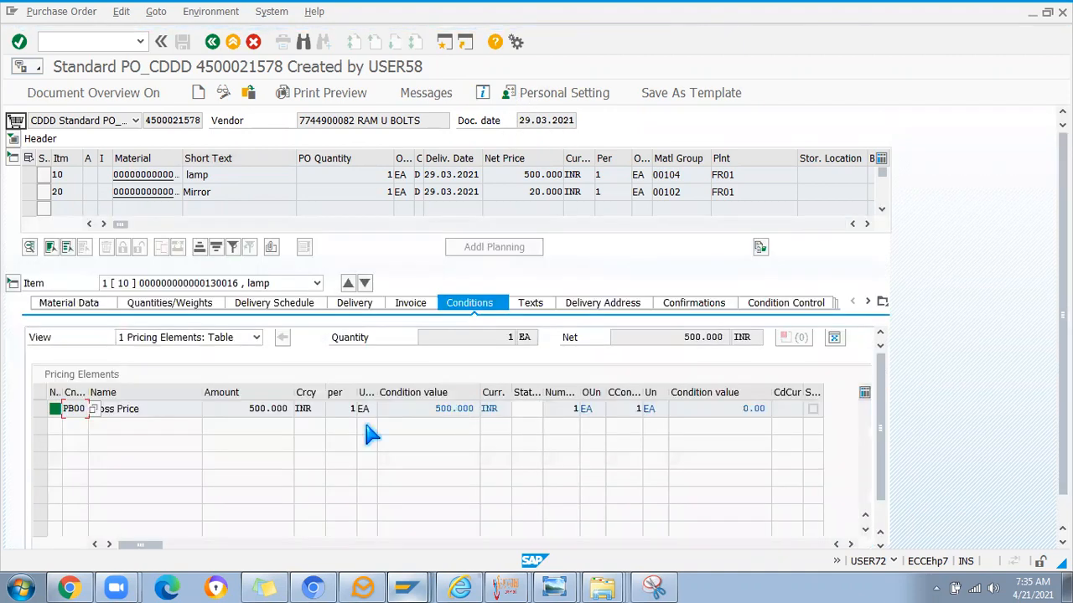
left_click(144, 409)
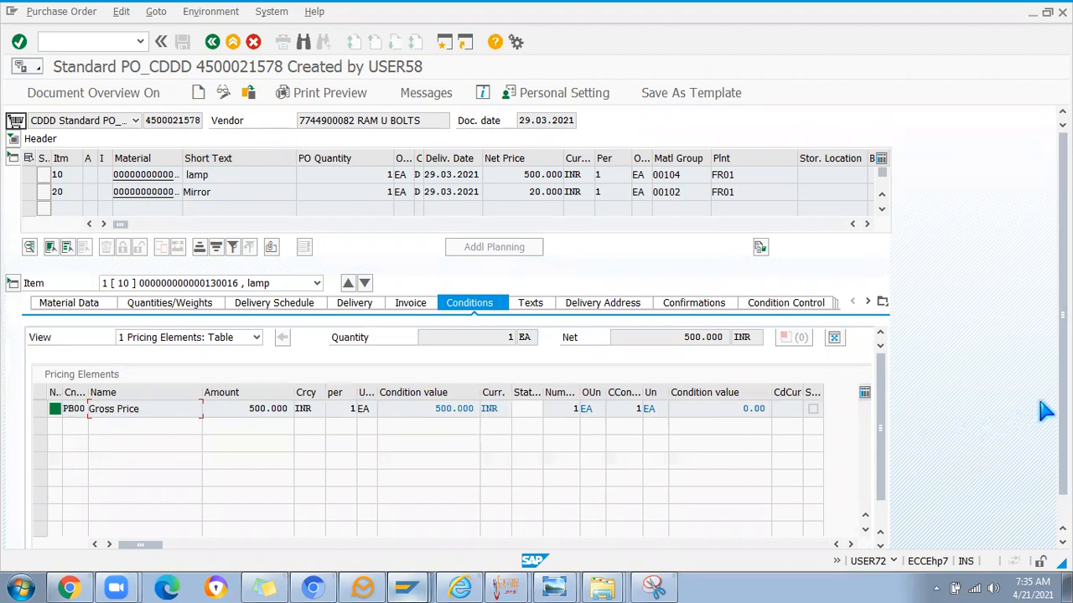
scroll(1021, 519, "down", 3)
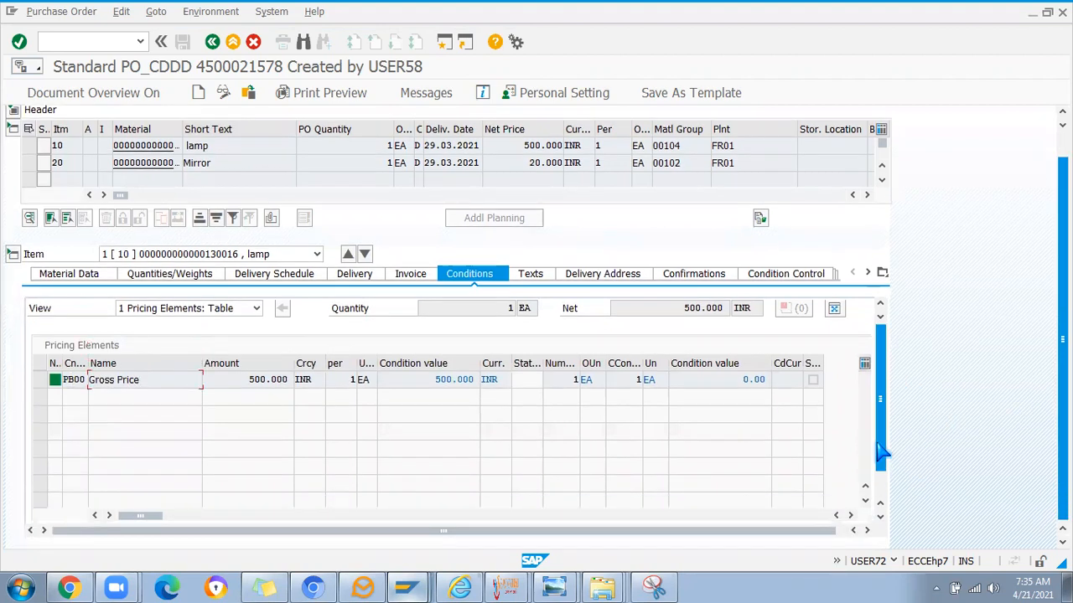
- Run the pricing analysis for the lamp item and examine access 010(RR00) under discount condition RA01
left_click(240, 508)
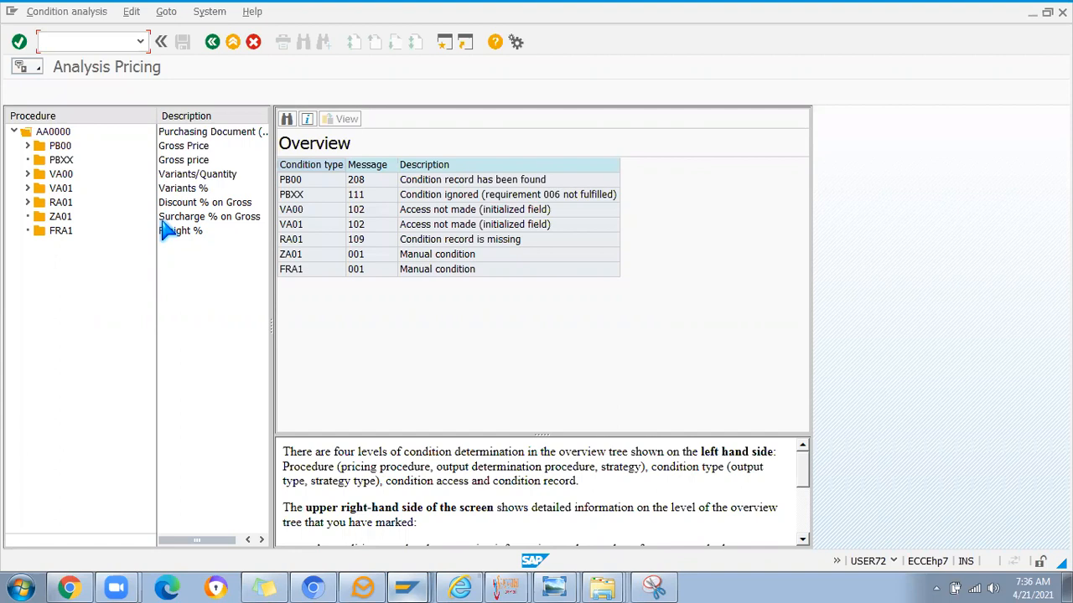
left_click(27, 203)
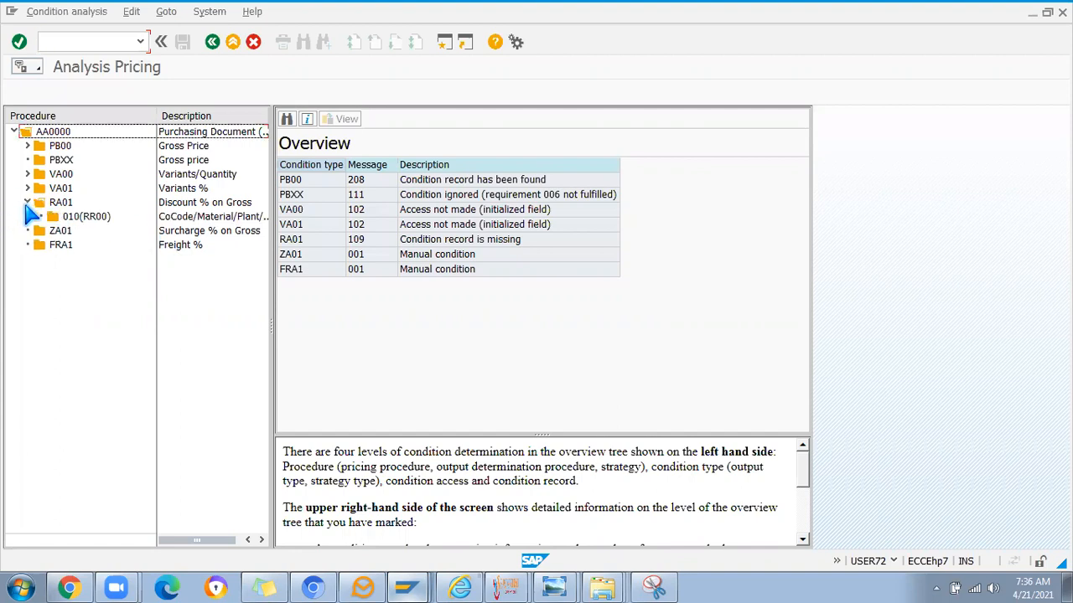
left_click(73, 218)
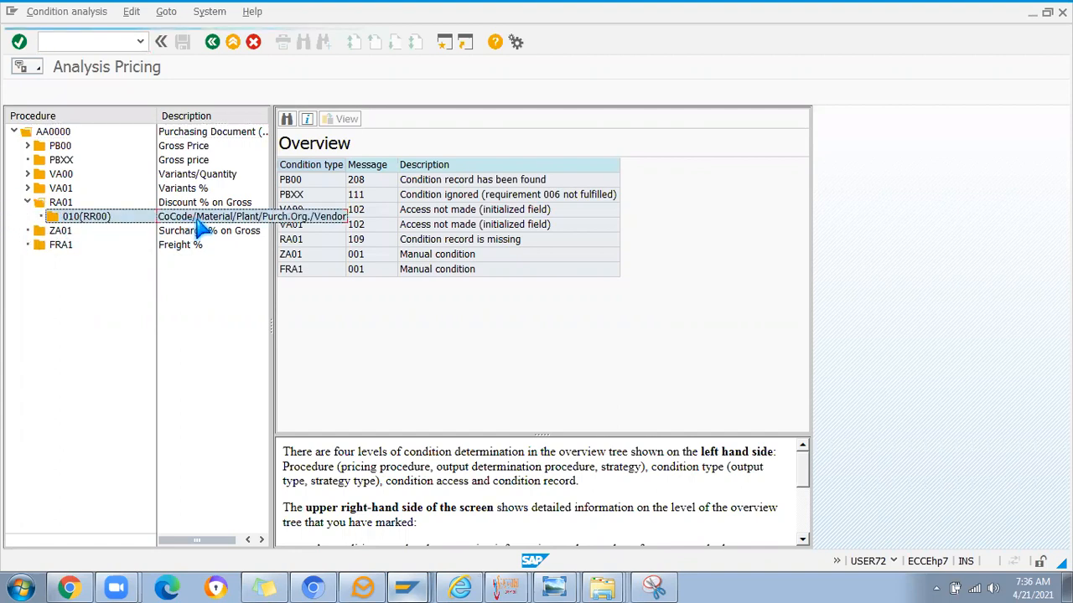
left_click_drag(271, 240, 398, 243)
left_click_drag(275, 119, 361, 214)
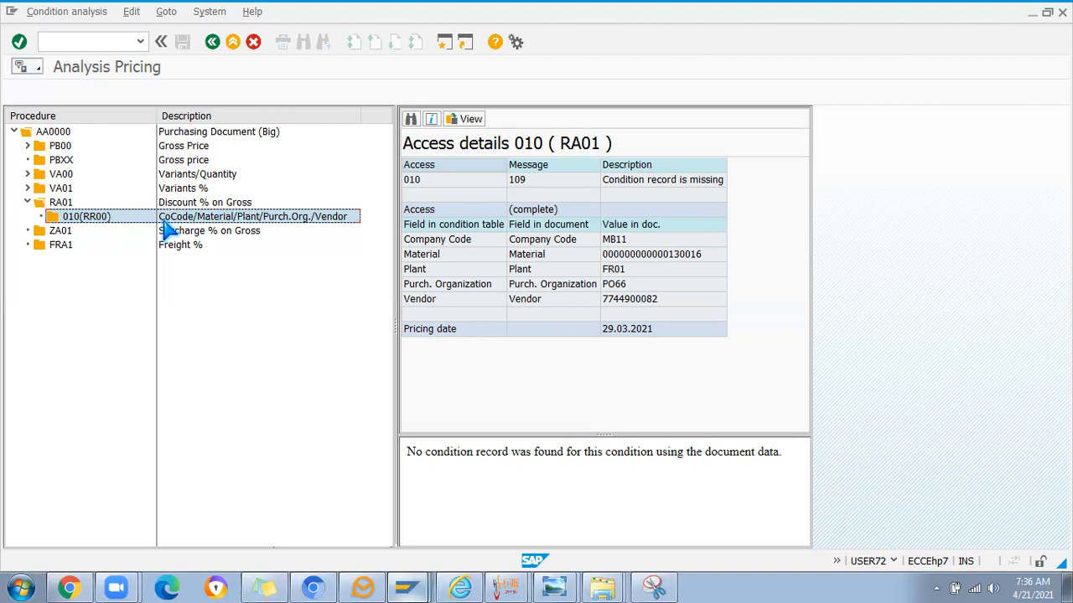
- Open the PB00 condition record under access 015(0002) Contract Item, examine its amount and contract reference, and return to the purchase order
left_click(27, 146)
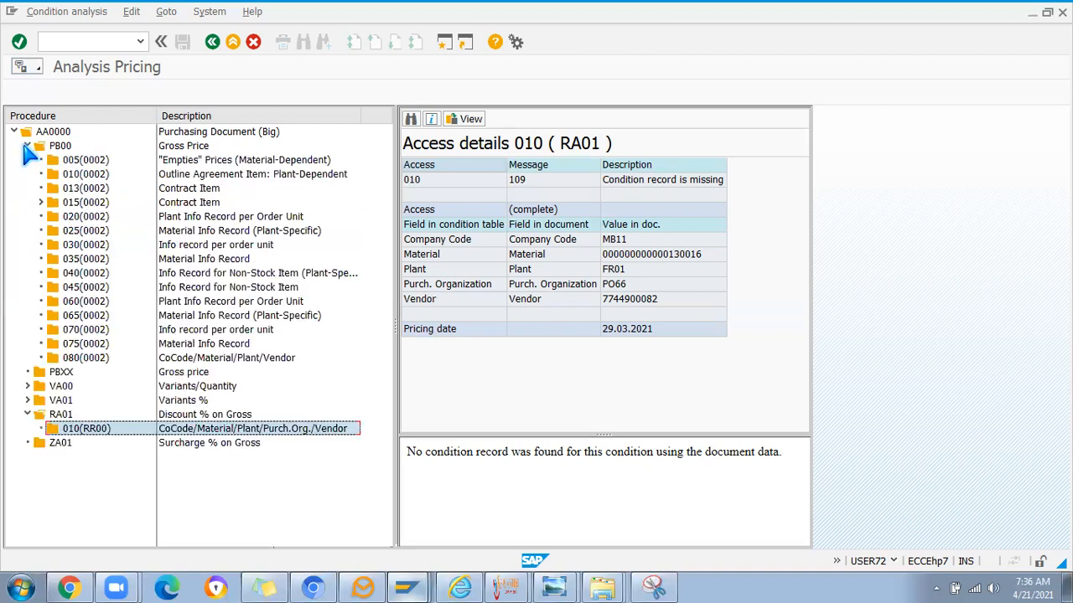
left_click(40, 201)
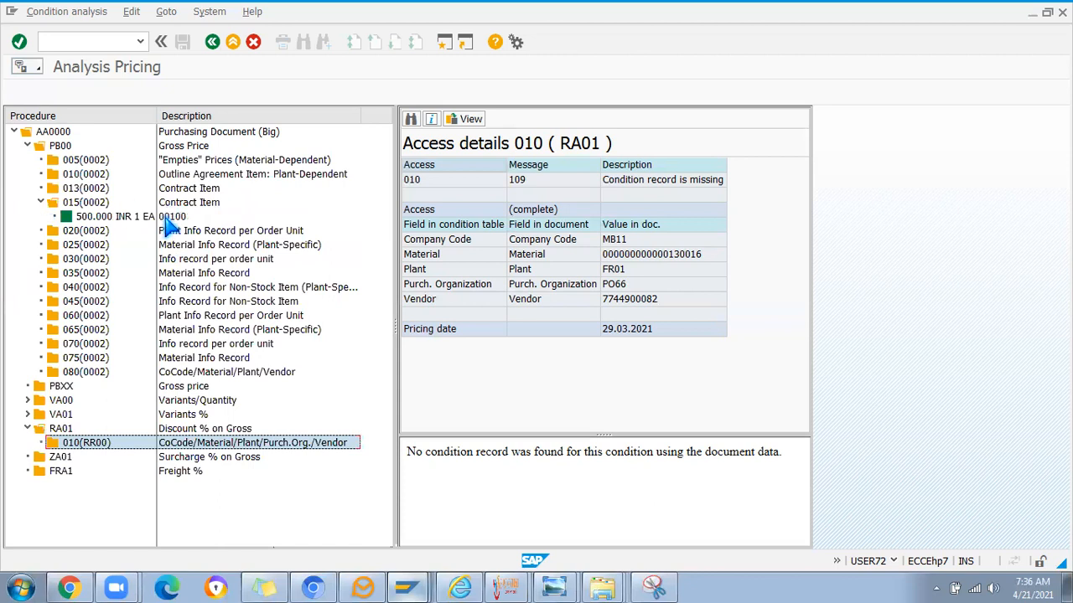
left_click(126, 219)
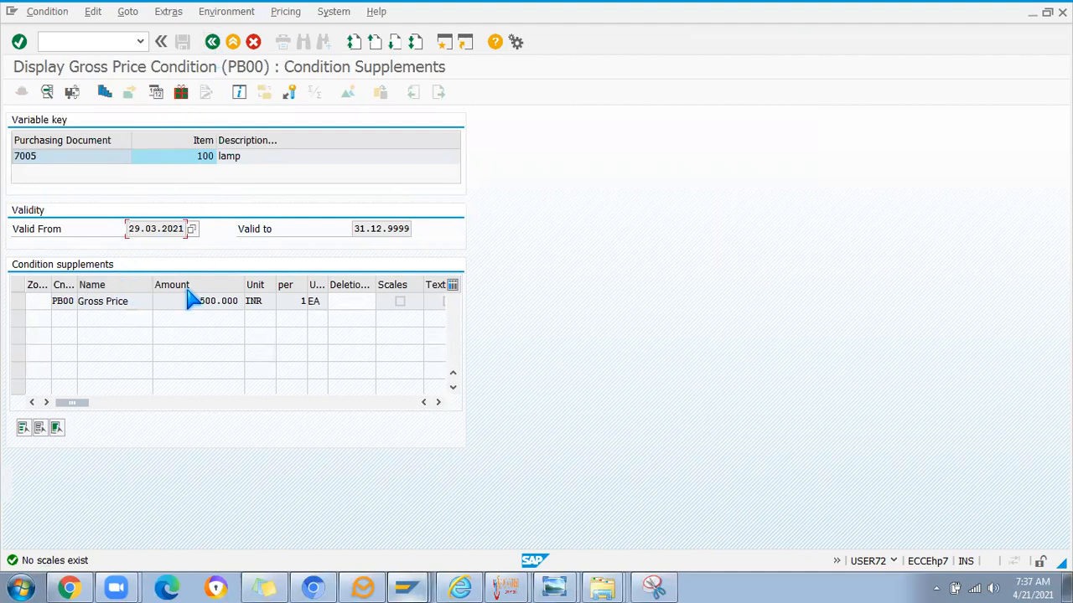
left_click_drag(195, 300, 245, 307)
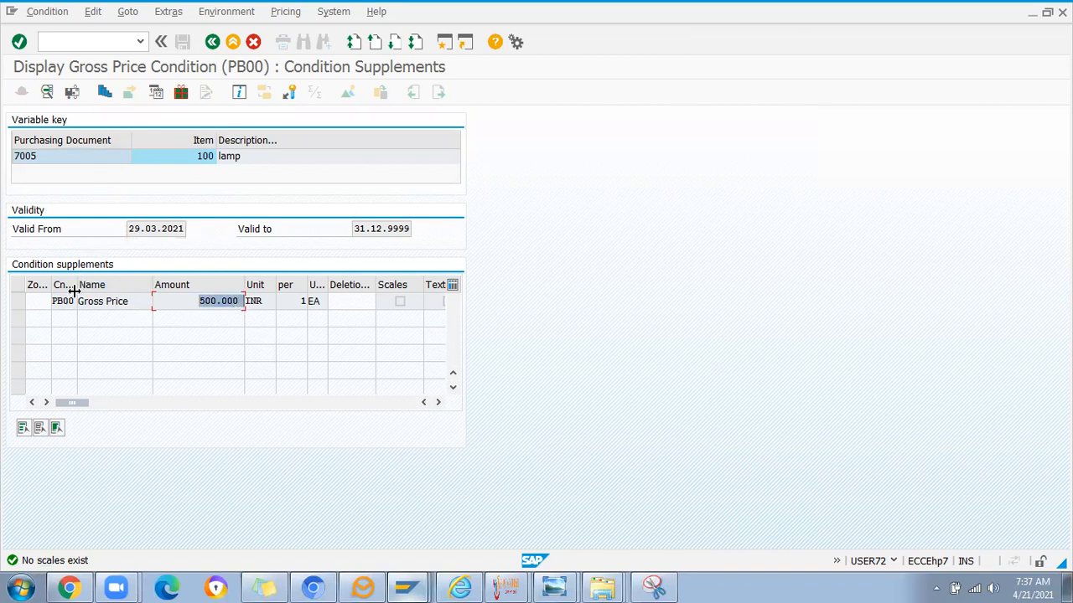
left_click_drag(75, 291, 143, 290)
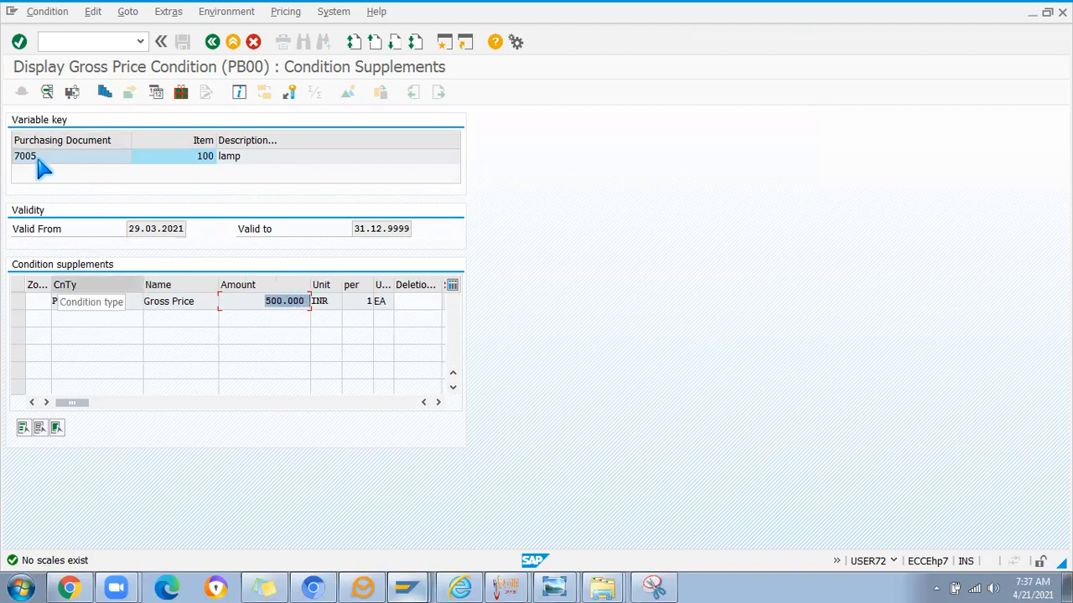
left_click(38, 160)
left_click(195, 161)
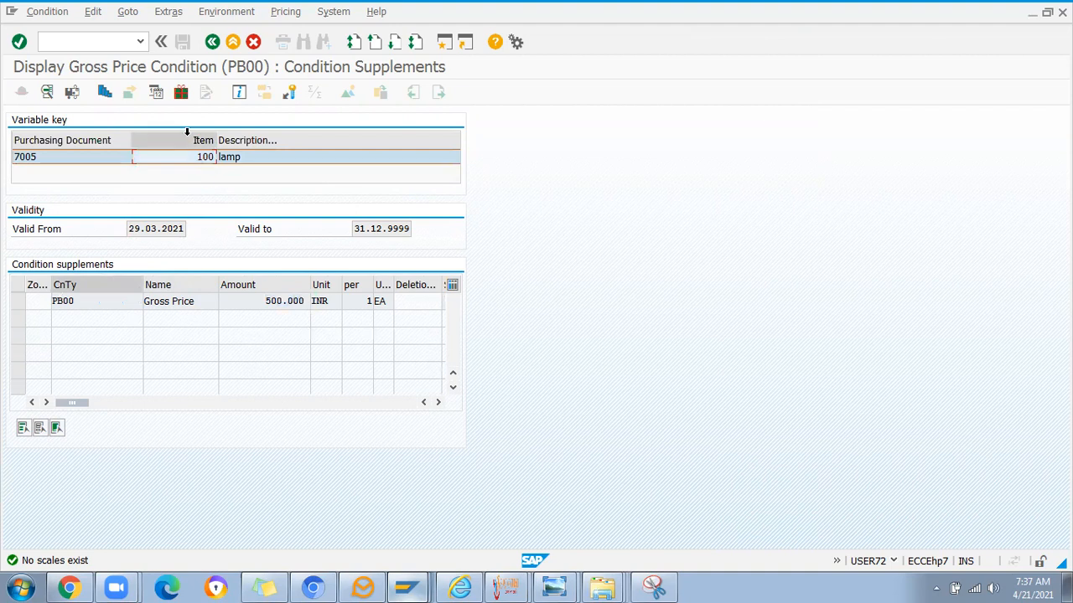
left_click(212, 43)
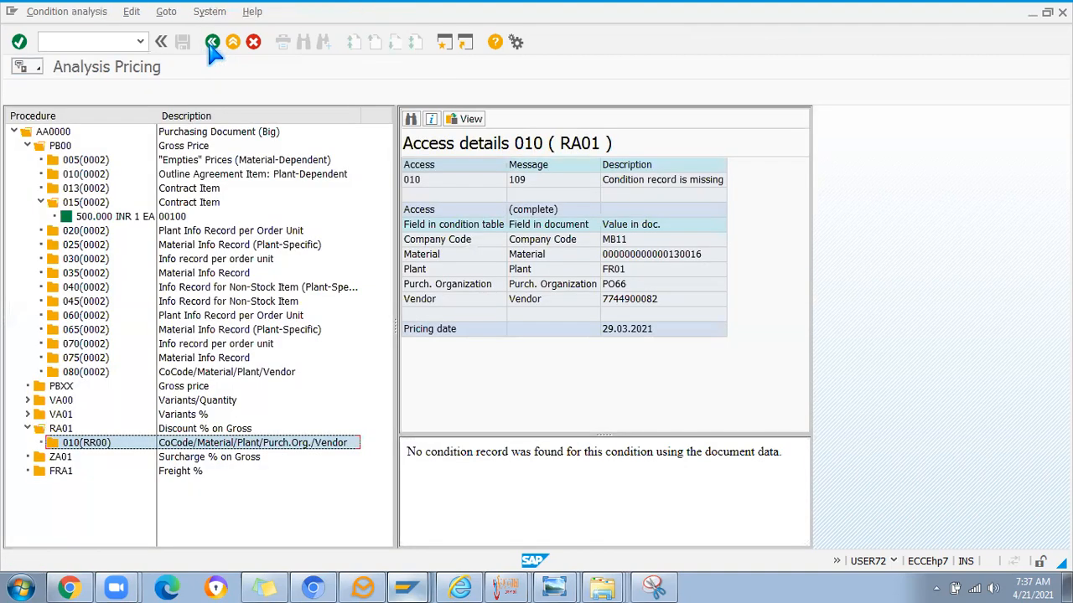
left_click(212, 43)
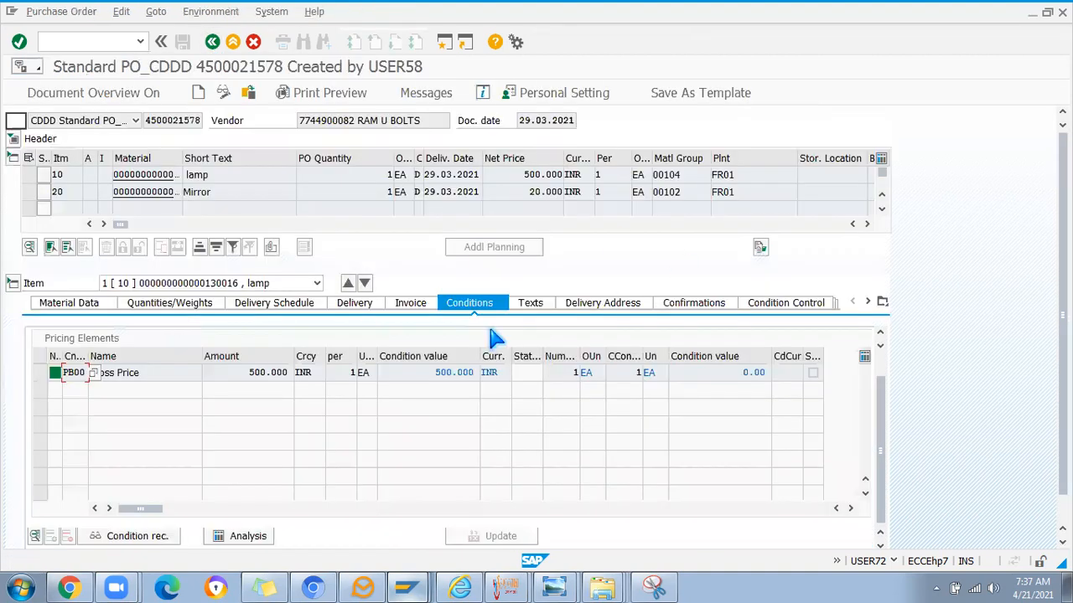
- Check the outline agreement, contract item and info record references of the lamp line in the item overview
left_click_drag(122, 224, 444, 248)
left_click(474, 173)
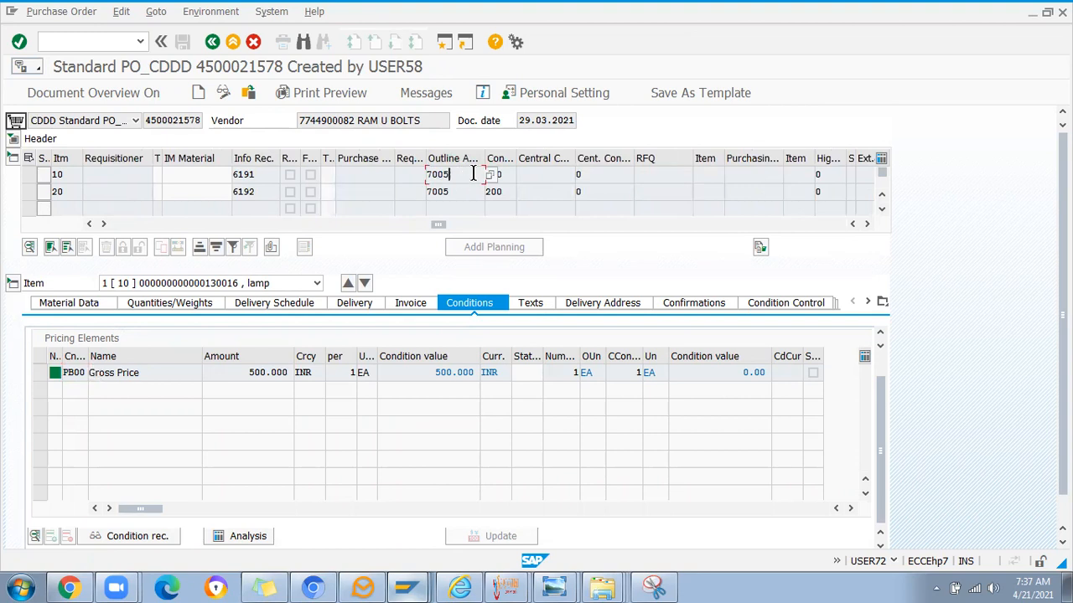
left_click_drag(515, 159, 563, 171)
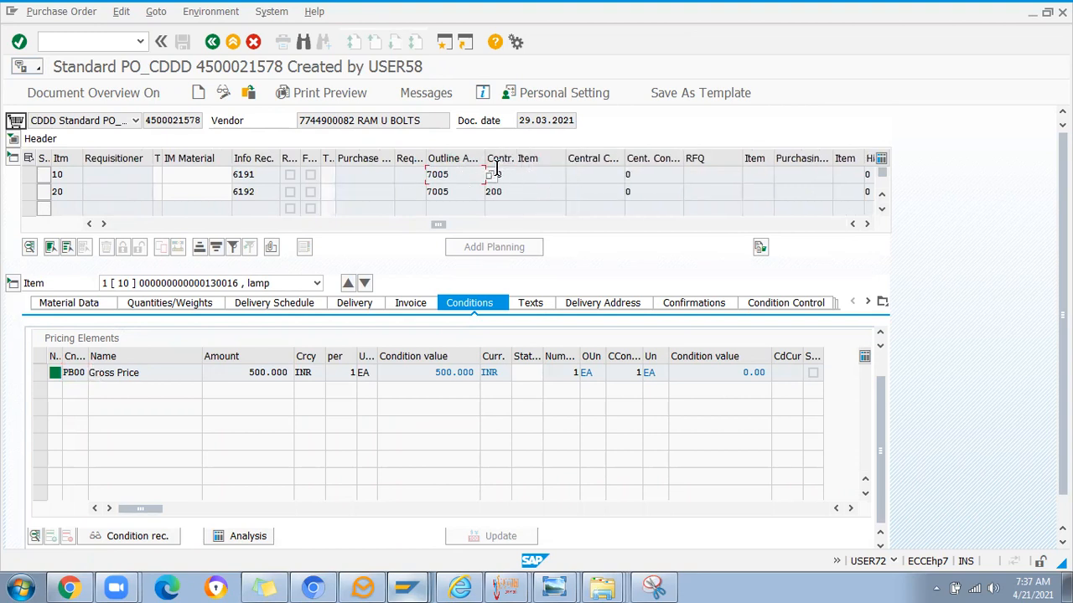
left_click(254, 174)
left_click(458, 174)
- Widen the Material column and compare the info record, outline agreement and contract item references of both purchase order lines
left_click_drag(437, 225, 109, 224)
left_click_drag(182, 157, 265, 159)
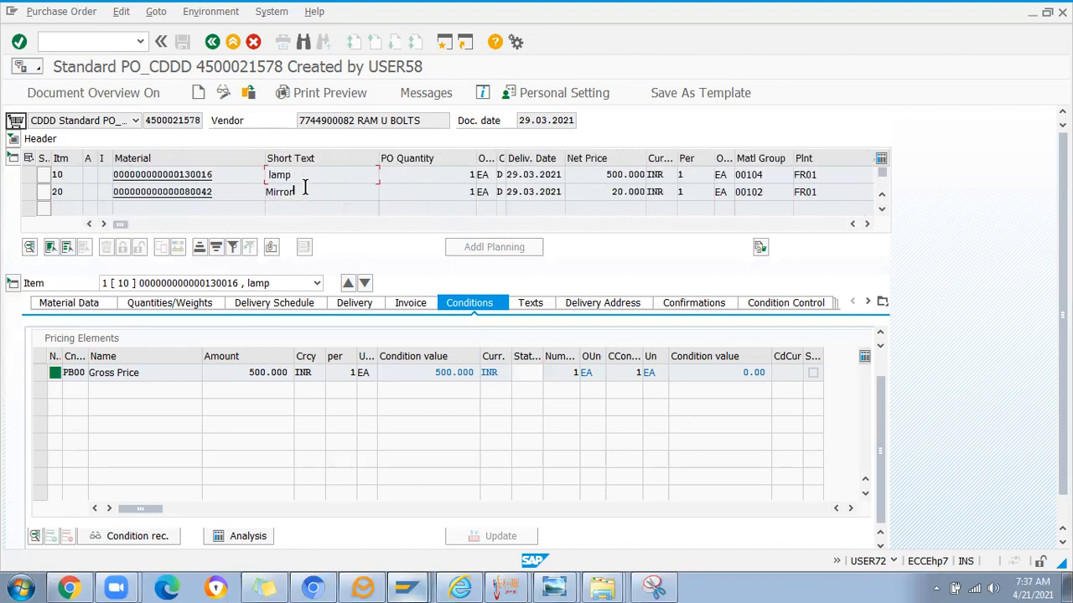
left_click_drag(120, 224, 425, 241)
left_click(313, 175)
left_click(315, 191)
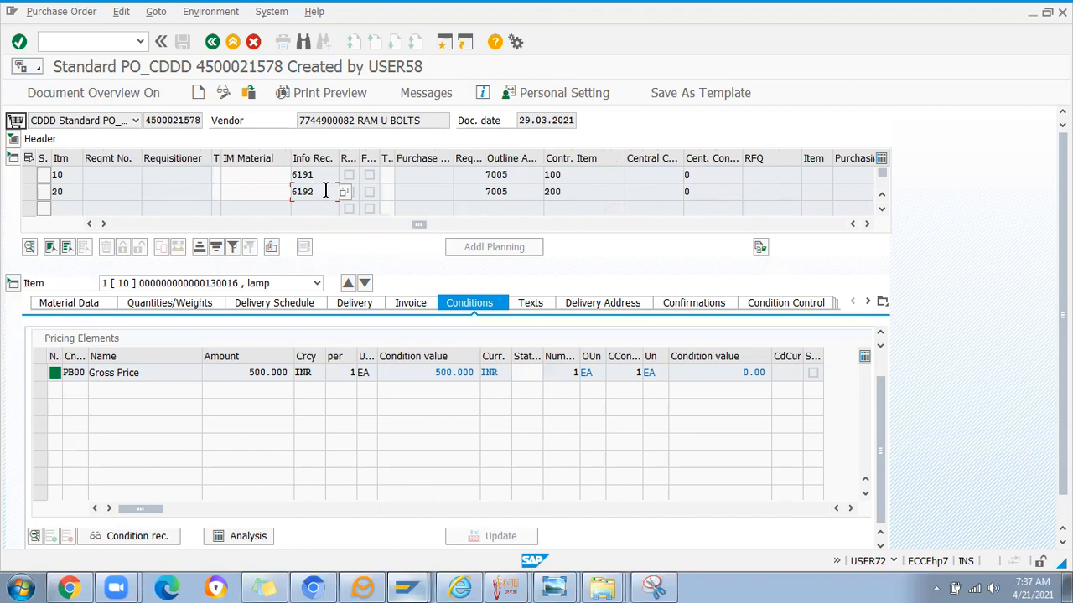
left_click(508, 175)
left_click(578, 191)
- Open the outline agreement referenced by the lamp line and examine both contract items' net prices in its item overview
double_click(499, 174)
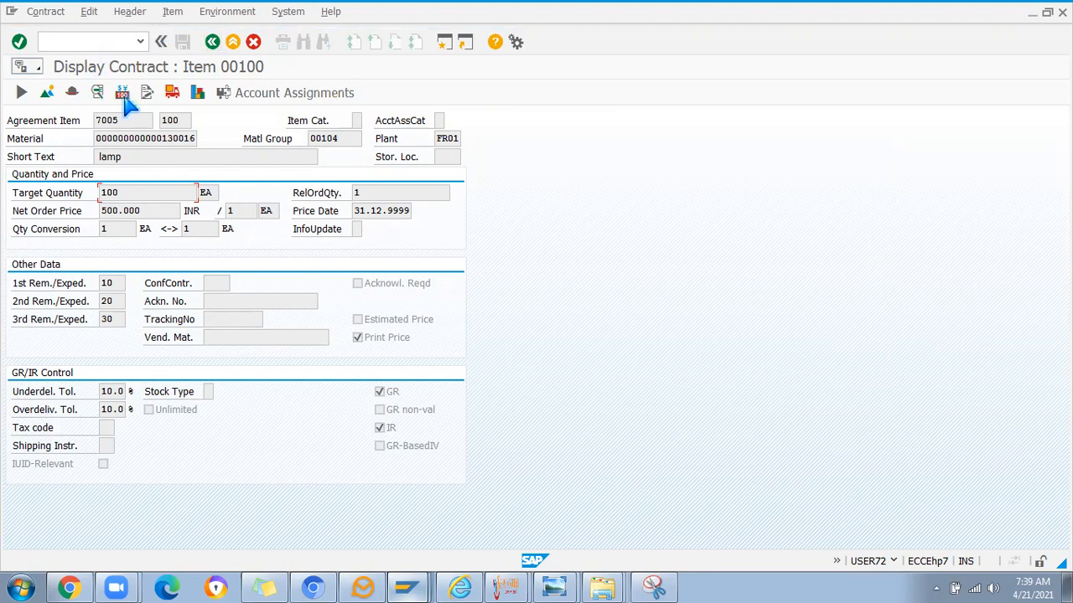
left_click(47, 92)
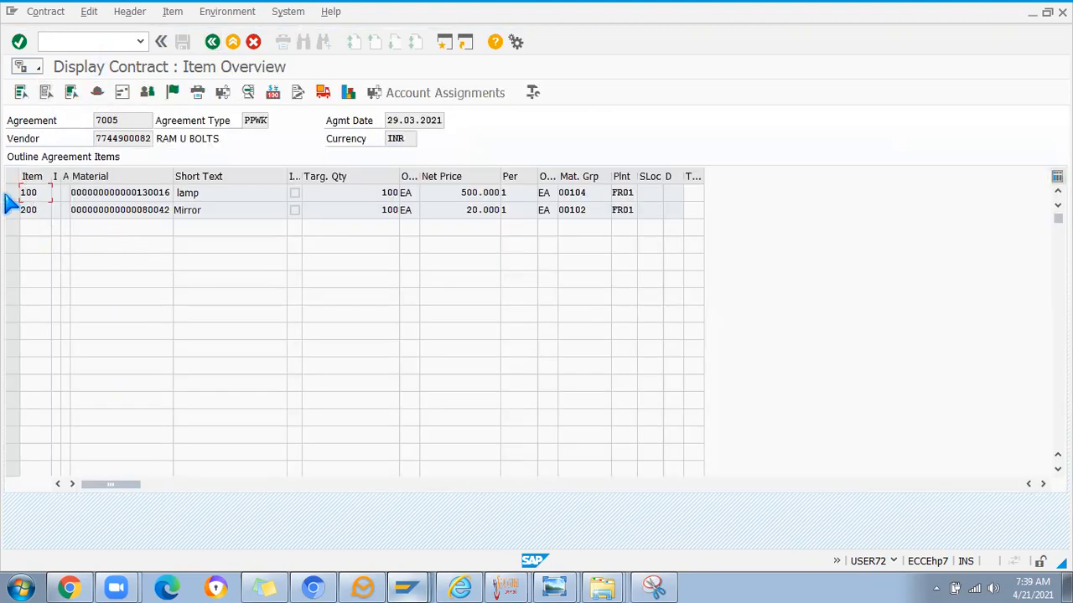
left_click(13, 193)
left_click(13, 211)
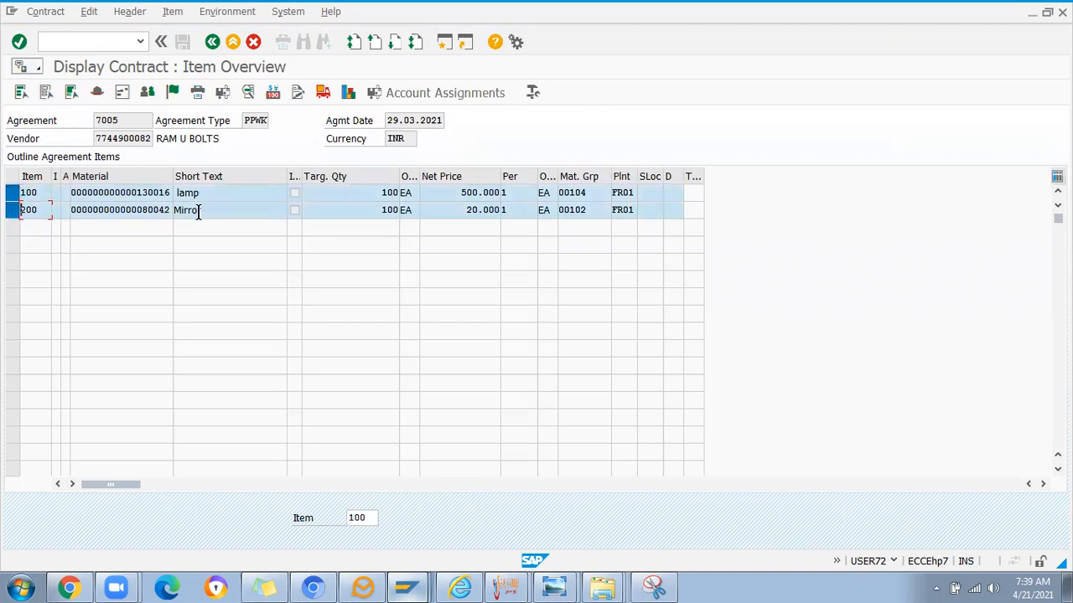
left_click_drag(378, 193, 503, 232)
left_click(461, 194)
left_click_drag(464, 193, 489, 232)
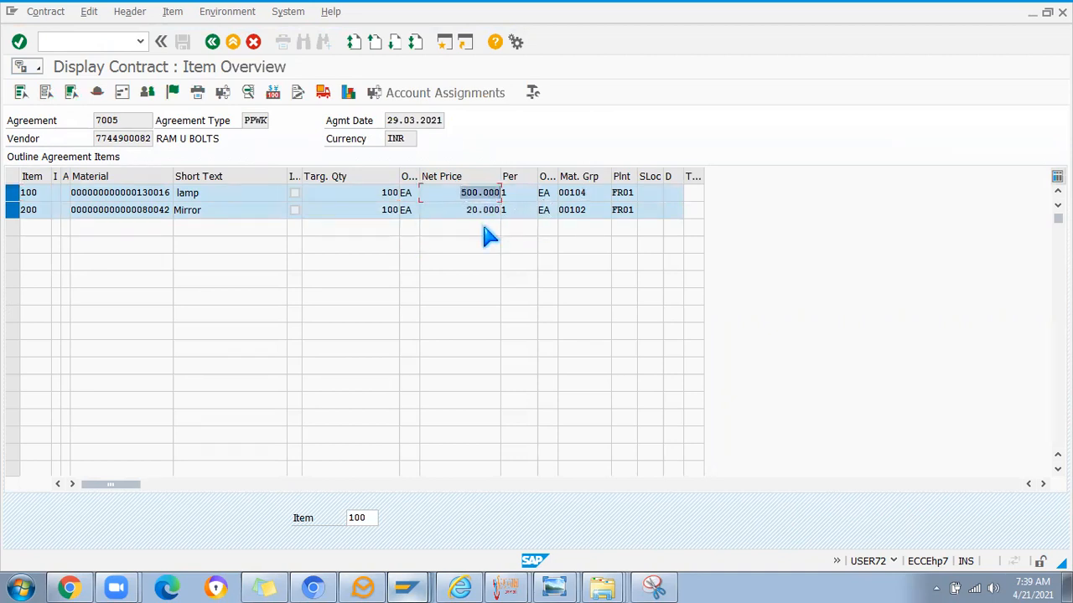
- View the gross price condition of contract item 100 (lamp) and return to the contract's item overview
left_click(15, 209)
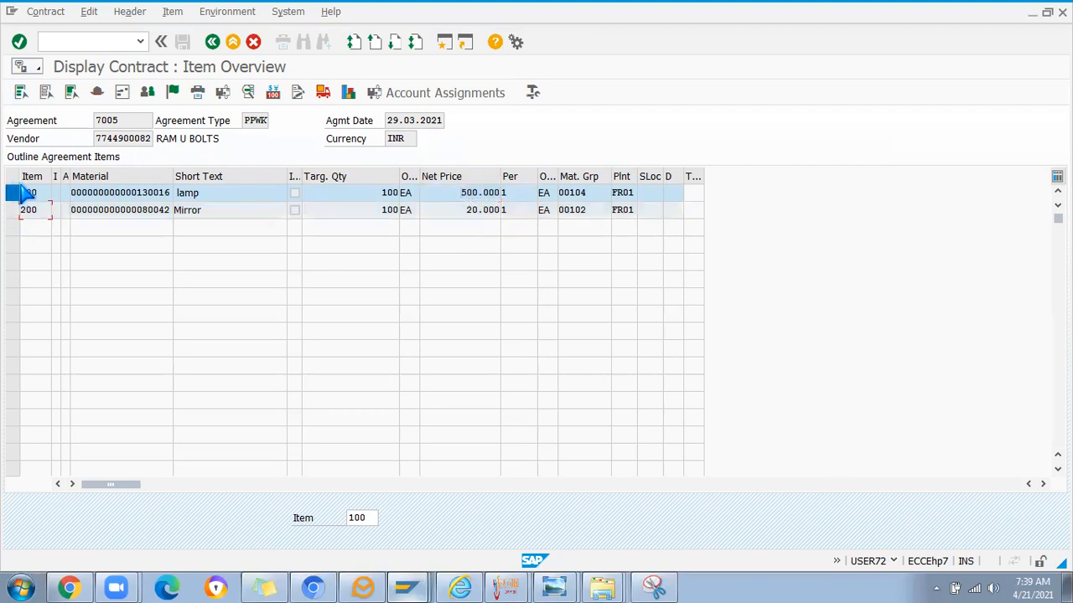
left_click(274, 93)
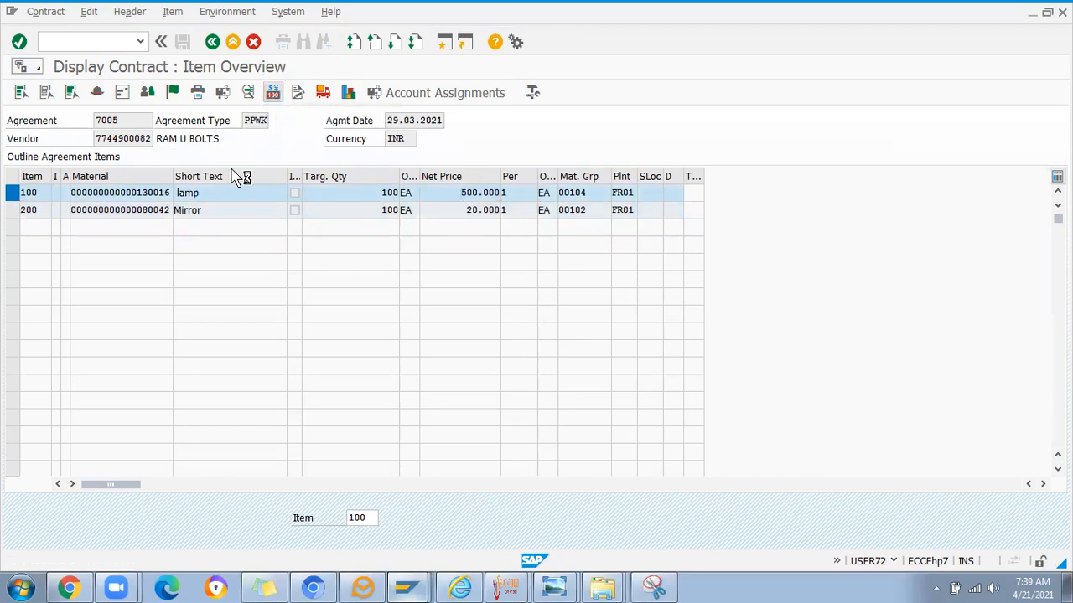
left_click_drag(170, 300, 259, 307)
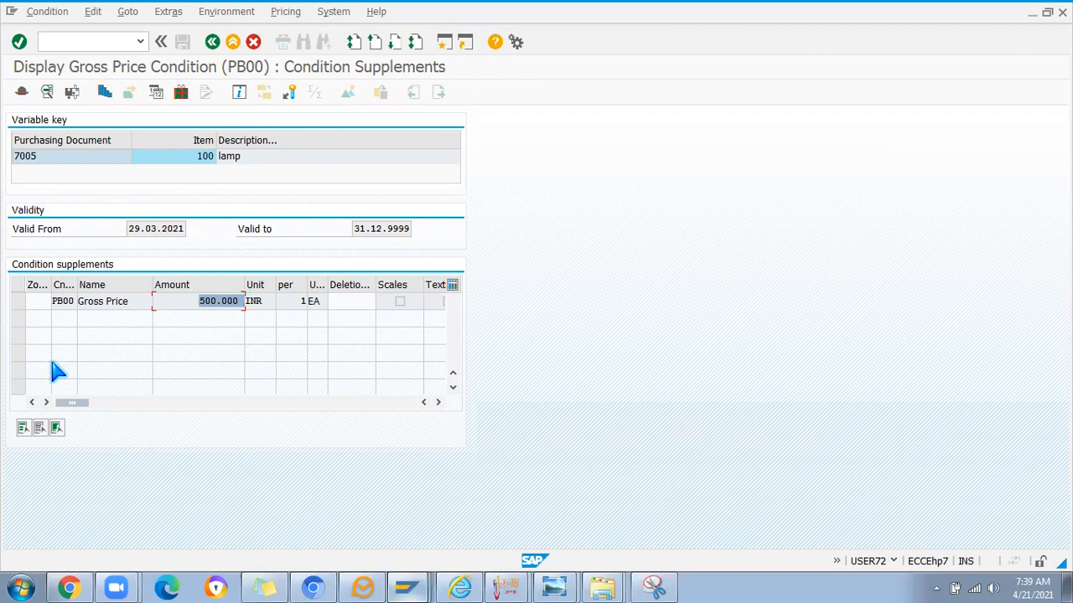
left_click(214, 42)
- View the gross price condition of contract item 200 (Mirror) and return to the purchase order
left_click(12, 211)
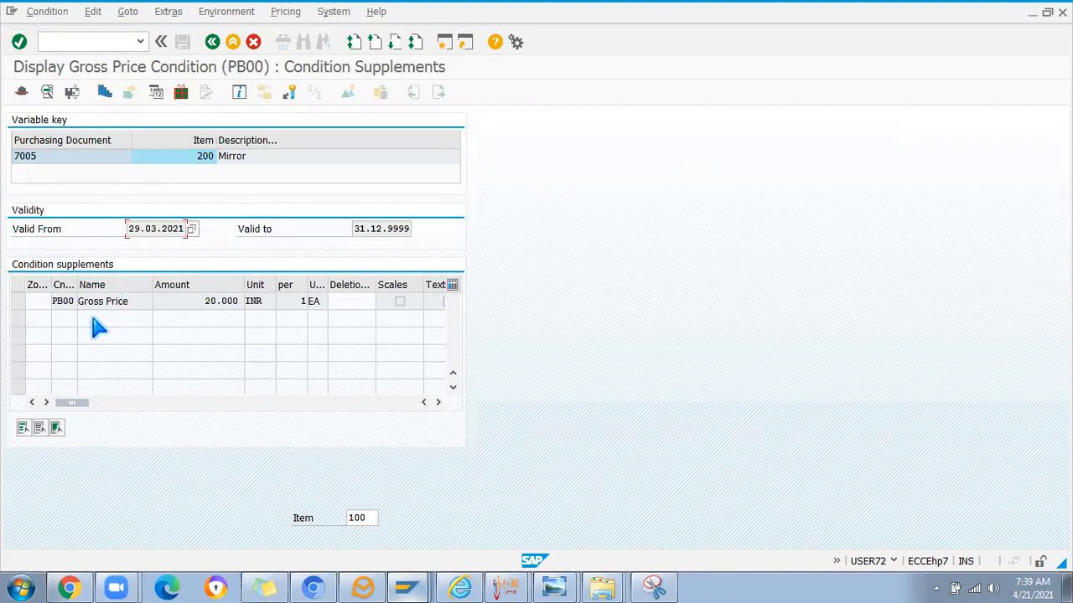
left_click(205, 301)
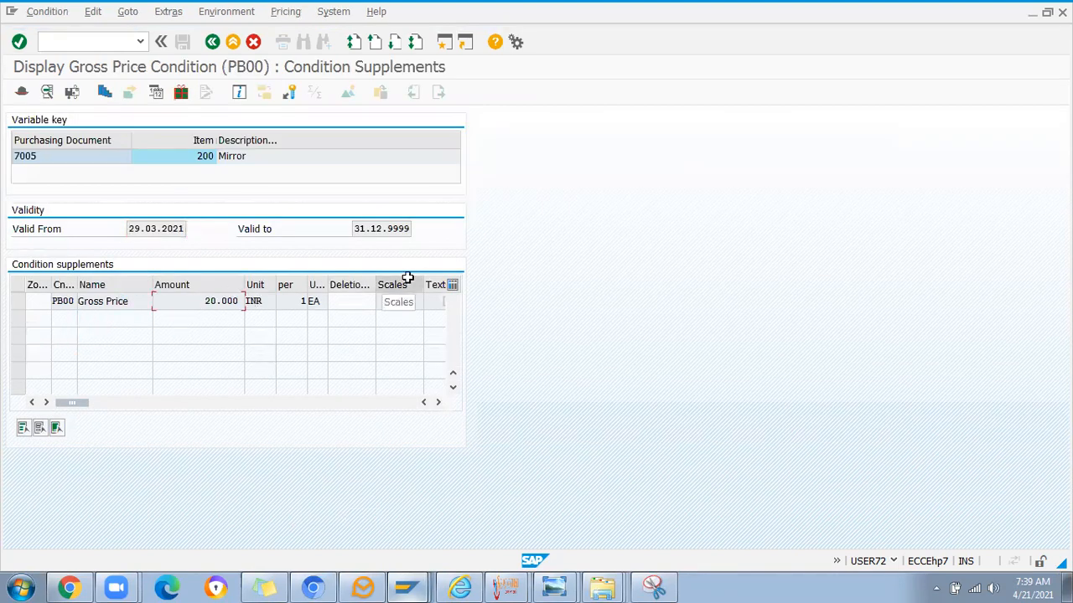
left_click(212, 41)
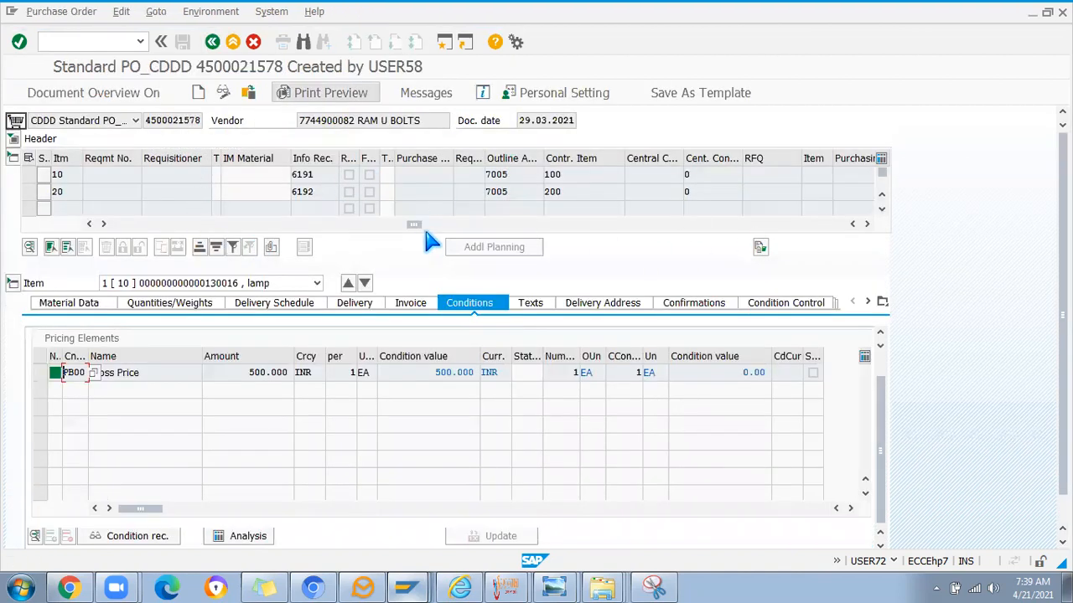
- Bring the purchase order's material column back into view and start transaction ME21N in a new session
left_click_drag(414, 224, 134, 226)
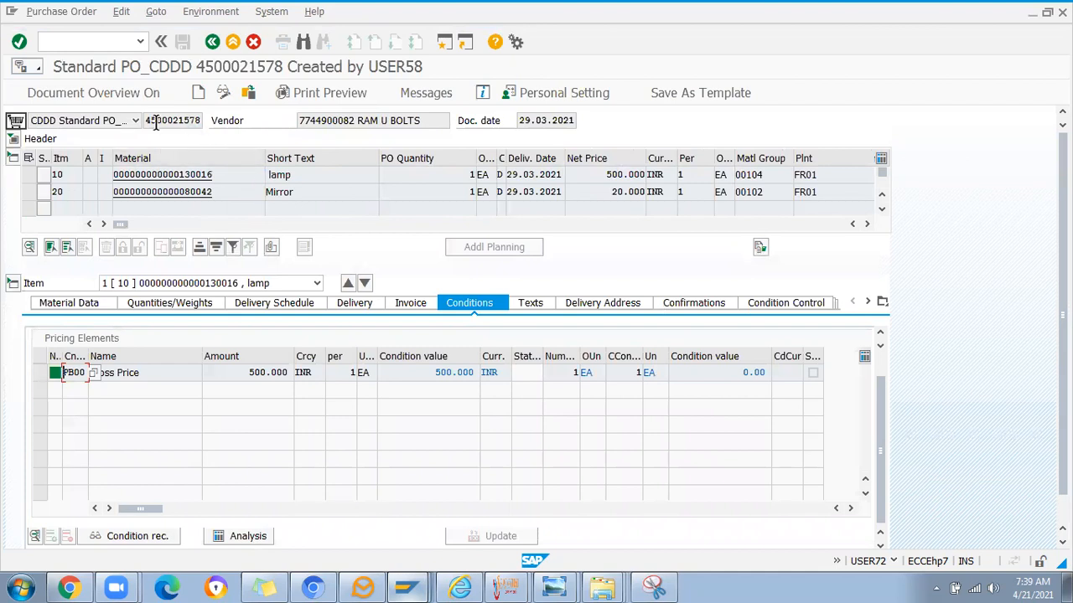
left_click(443, 42)
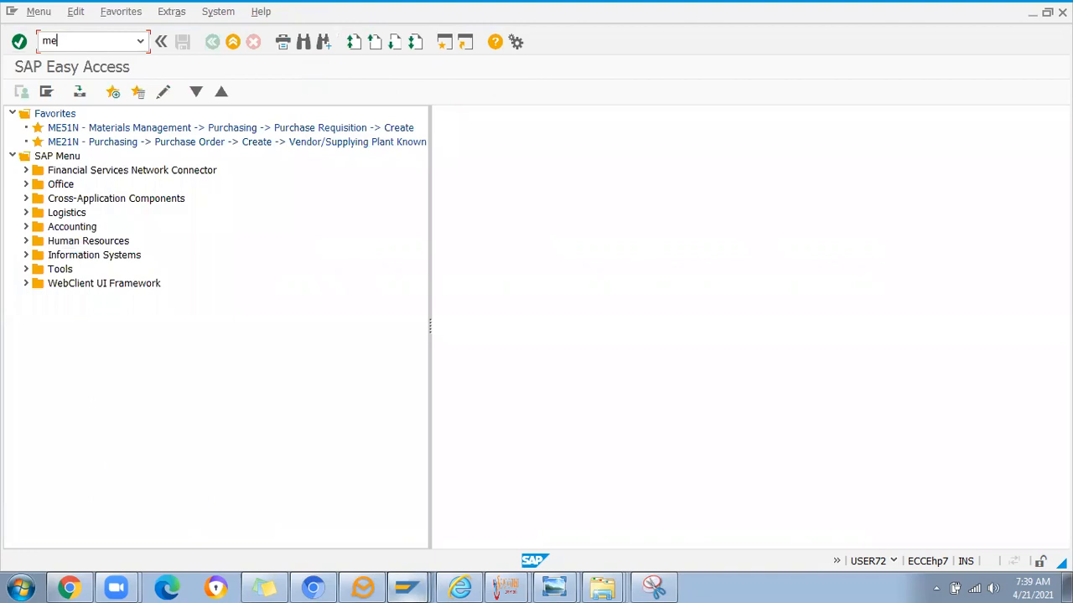
type("me21n")
key("Return")
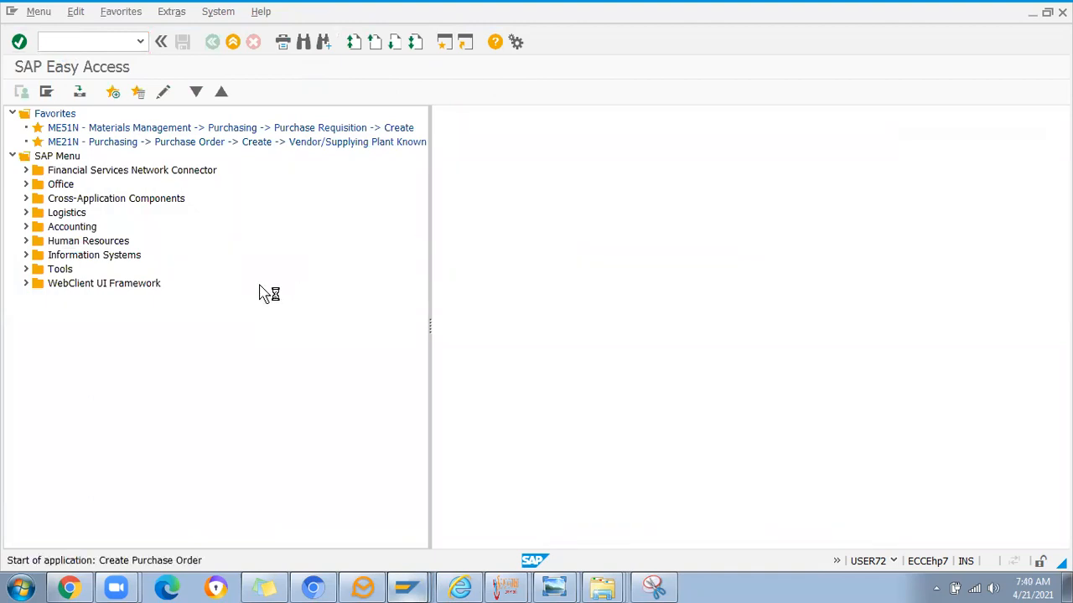
- Copy the material numbers of the lamp and Mirror lines from the displayed purchase order into the first two lines of the new one
key("alt+Tab")
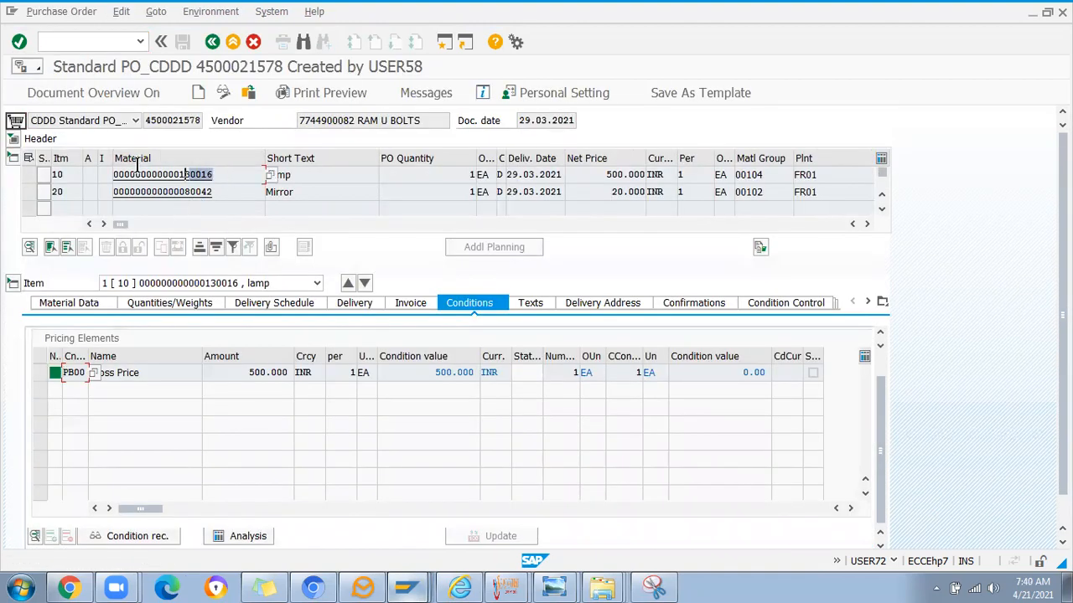
key("alt+Tab")
key("ctrl+v")
key("alt+Tab")
double_click(225, 191)
key("ctrl+c")
key("alt+Tab")
key("ctrl+v")
key("Return")
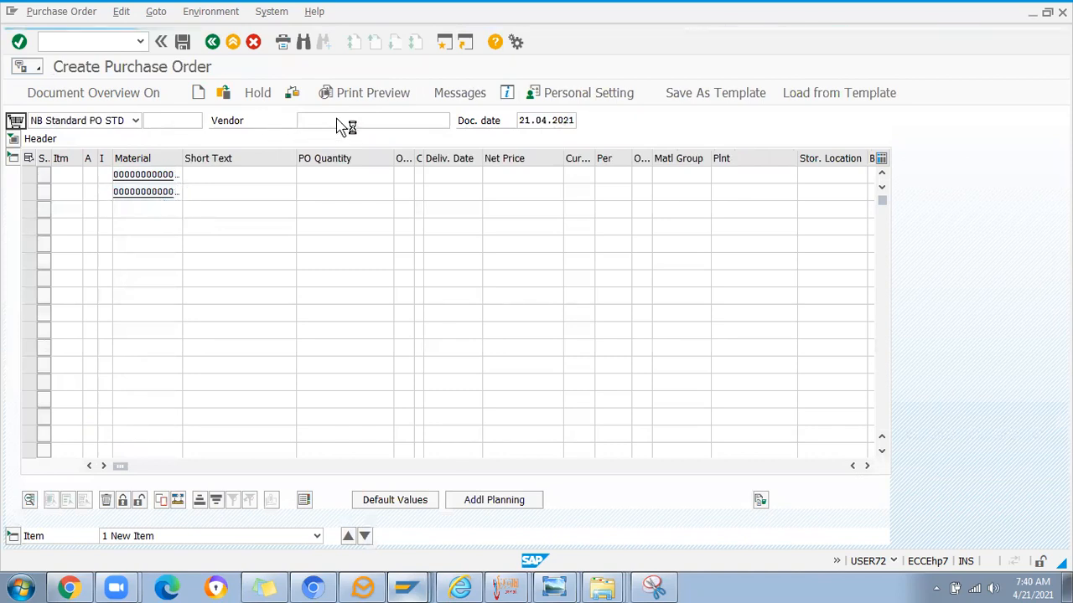
- Copy the vendor number from the displayed purchase order into the vendor field of the new purchase order
key("alt+Tab")
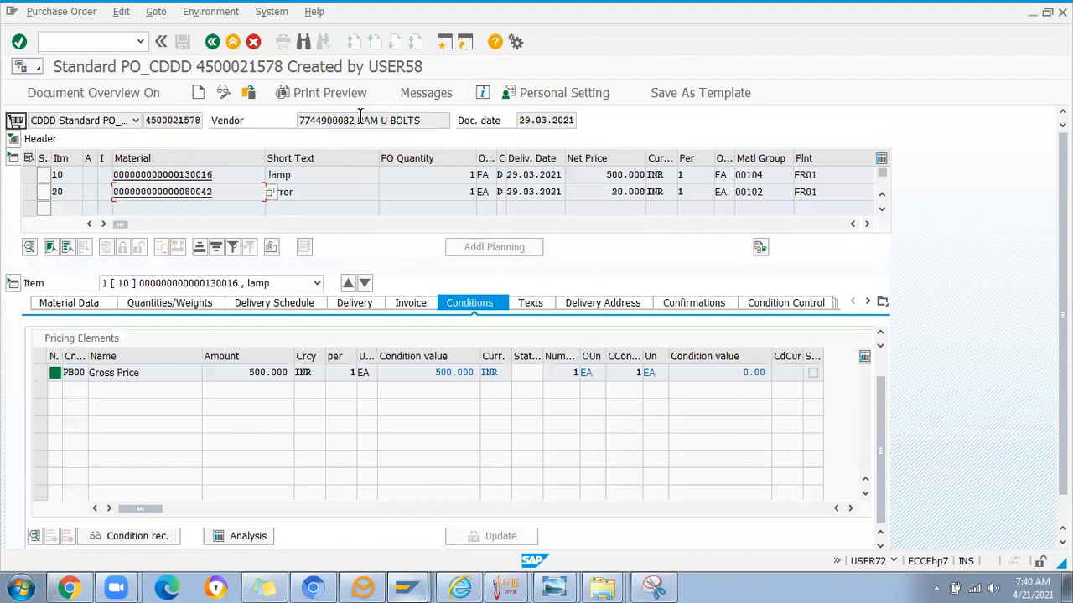
double_click(335, 123)
key("alt+Tab")
left_click(335, 123)
key("ctrl+v")
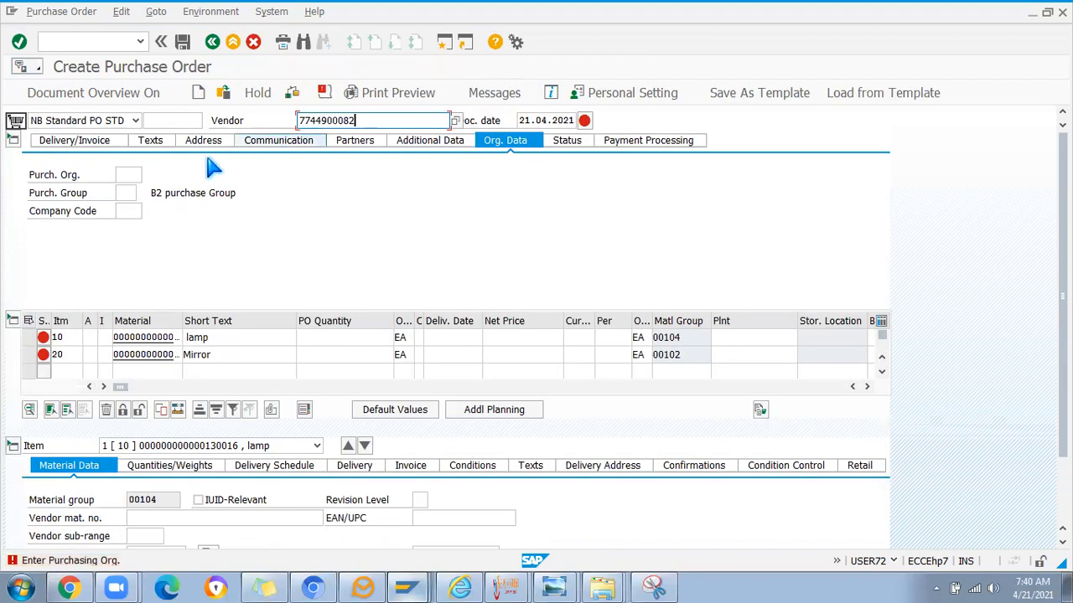
- Copy purchasing organization PO66, purchasing group PG3 and company code MB11 from the displayed order's organizational data into the new order
key("alt+Tab")
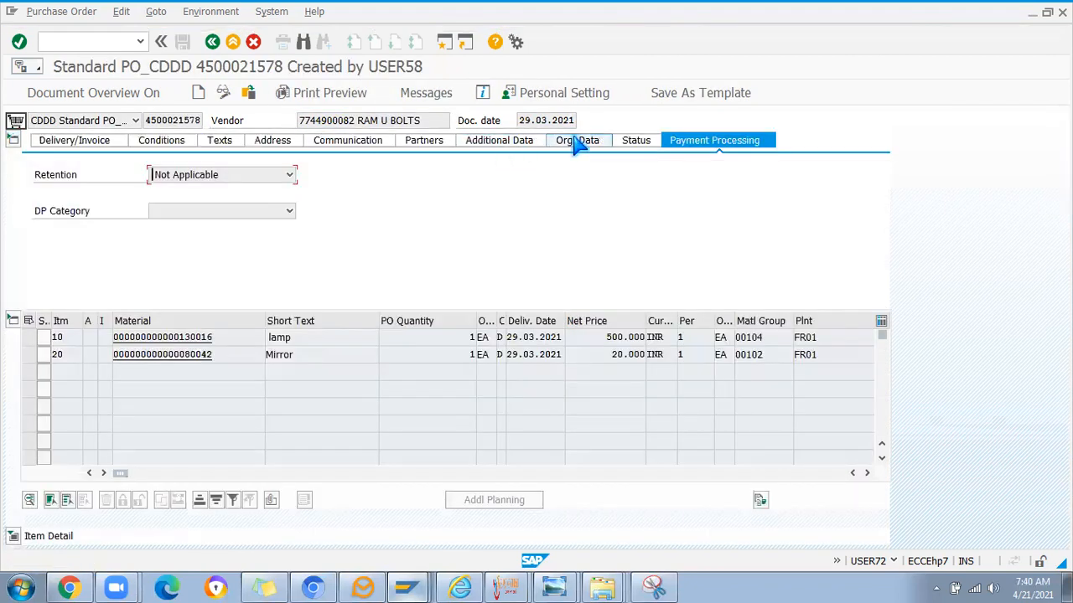
left_click(575, 143)
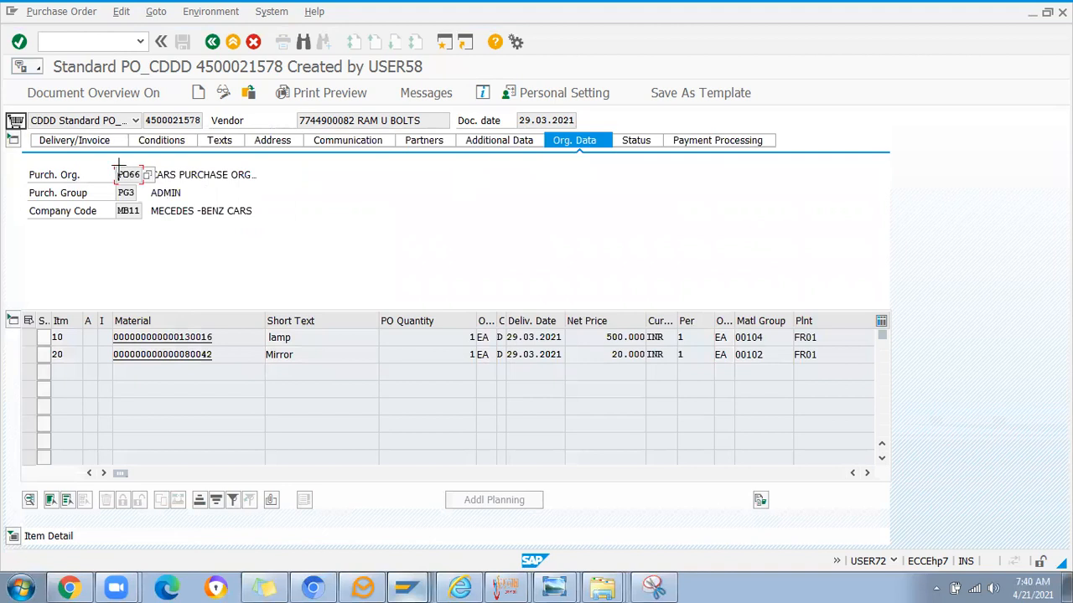
left_click_drag(118, 166, 138, 212)
key("ctrl+c")
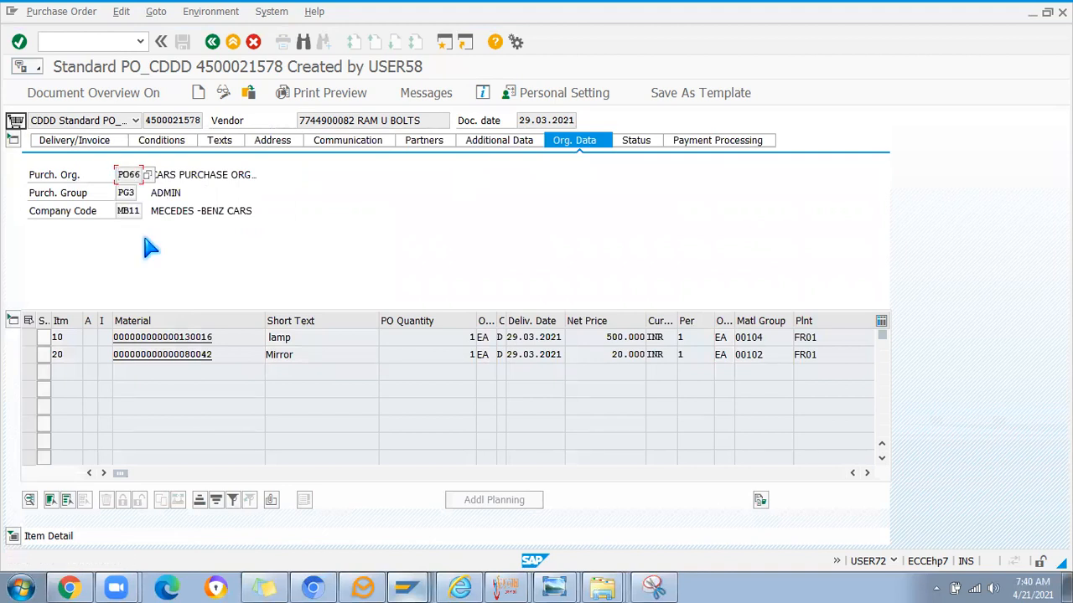
key("alt+Tab")
key("ctrl+v")
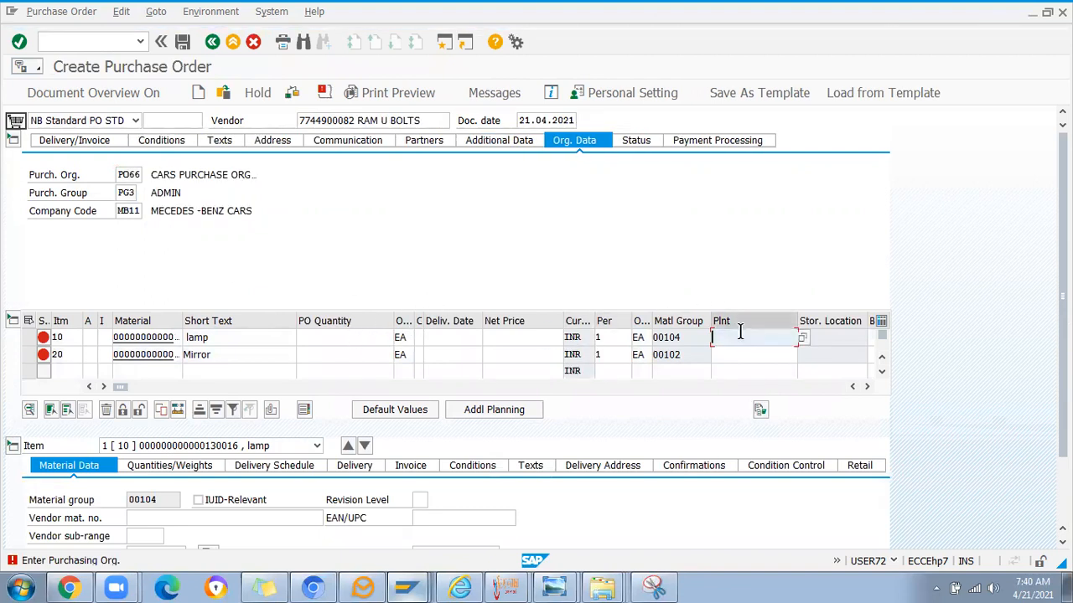
- Copy plant FR01 from the displayed purchase order into the lamp and Mirror lines of the new order and confirm
key("alt+Tab")
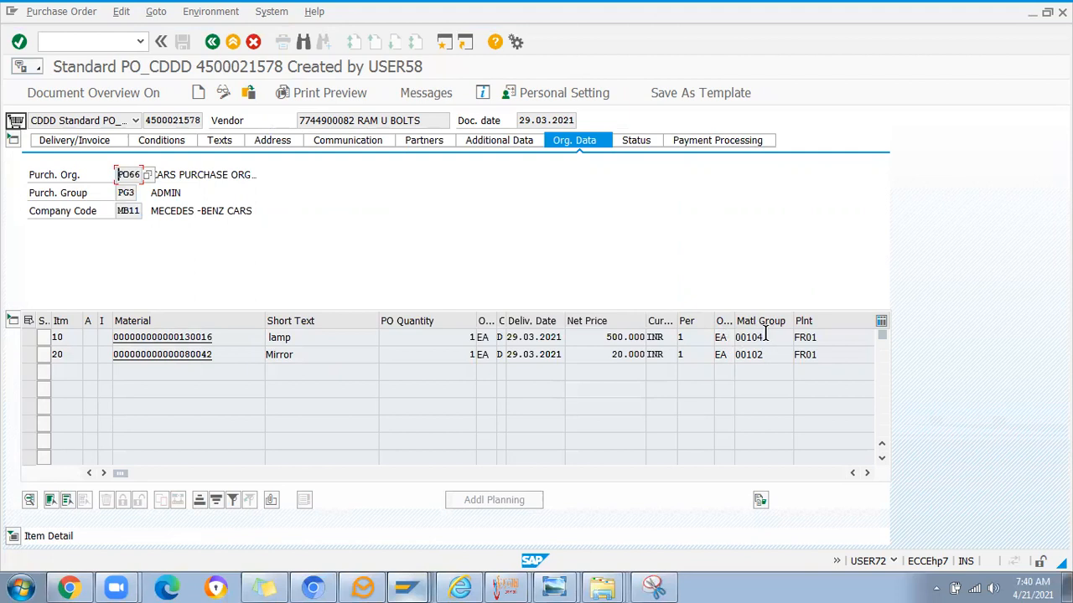
left_click_drag(817, 337, 771, 337)
key("alt+Tab")
left_click(733, 341)
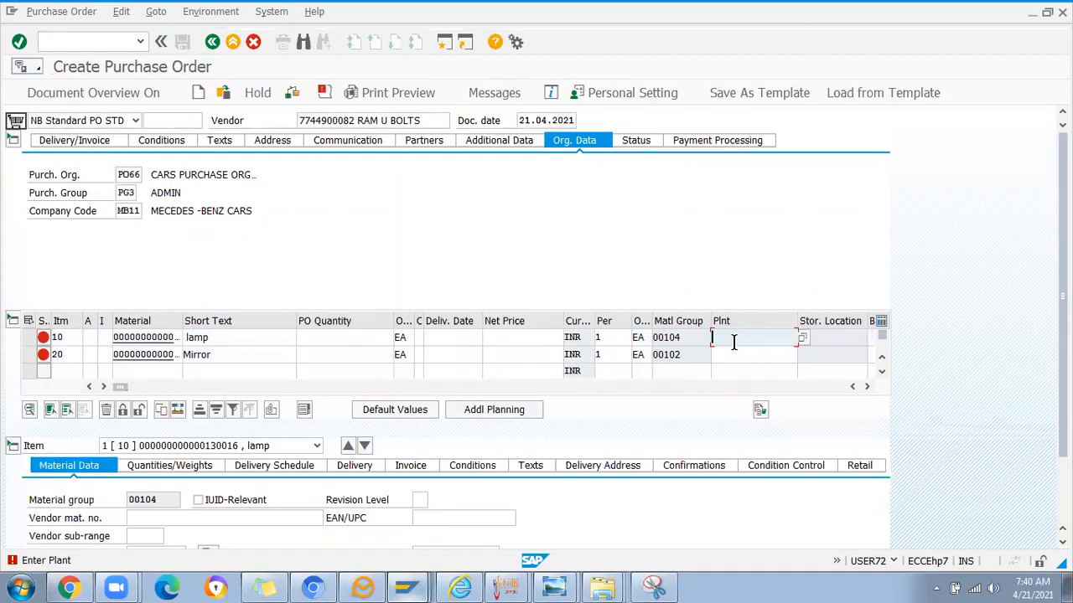
left_click(744, 352)
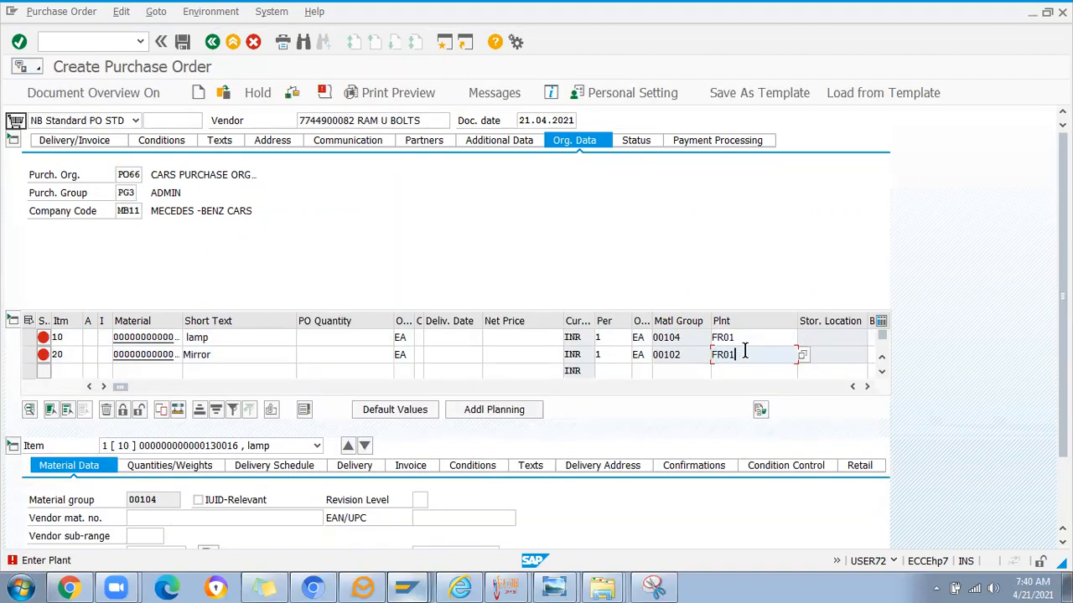
key("Return")
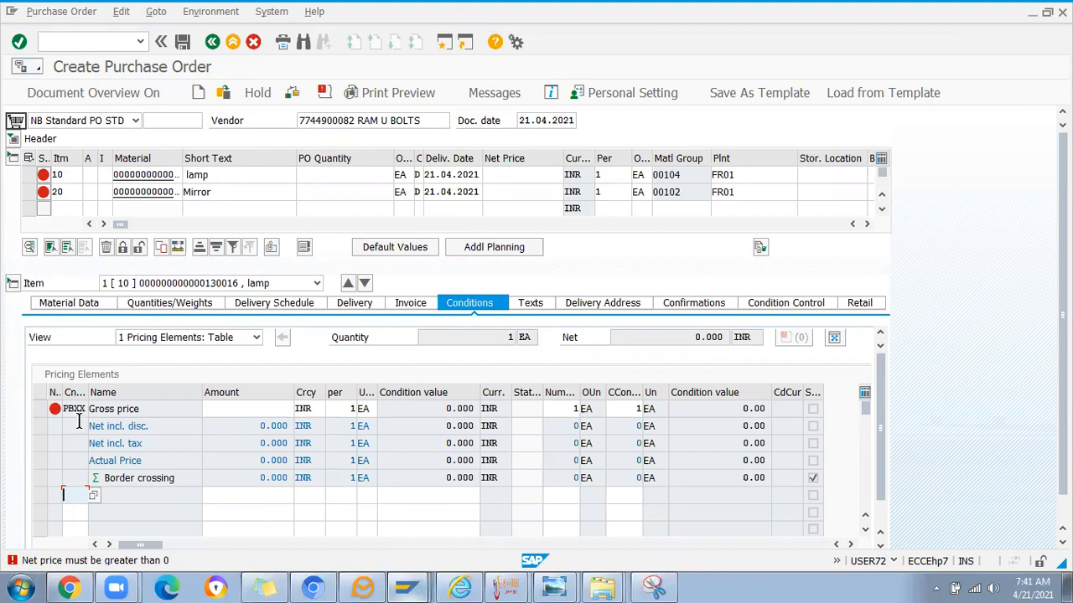
- Check the info record numbers of both new order lines and view the lamp item's pricing analysis, returning to the order
left_click_drag(123, 227, 296, 229)
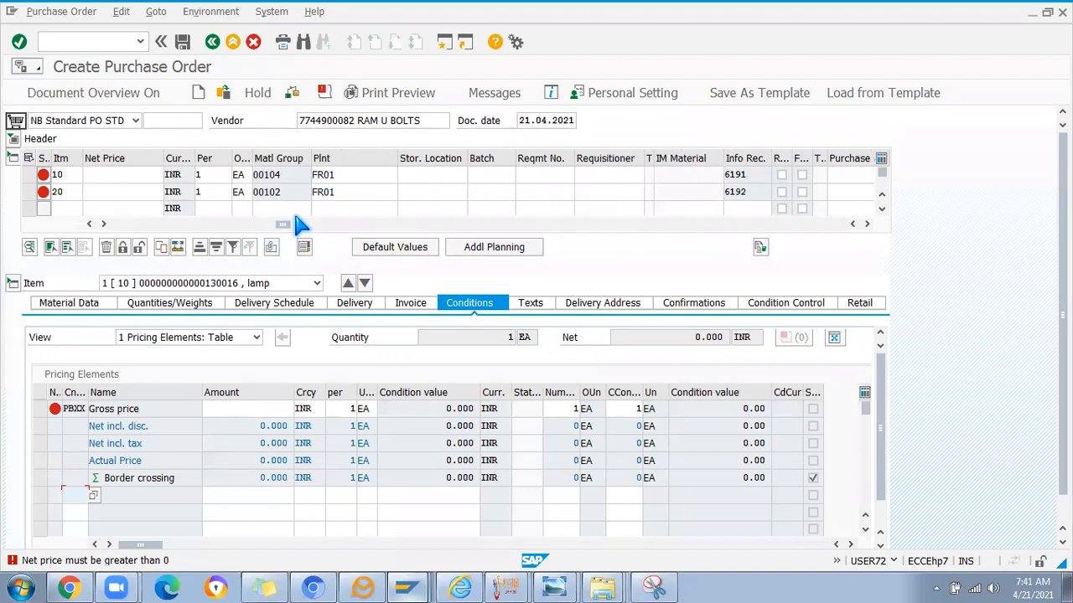
double_click(735, 174)
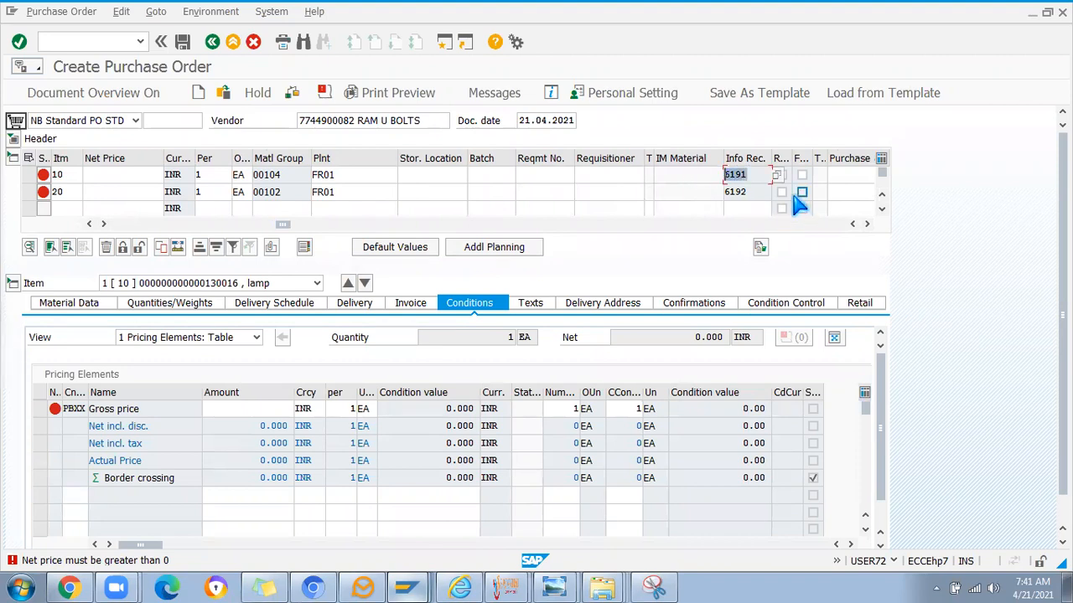
left_click(749, 175)
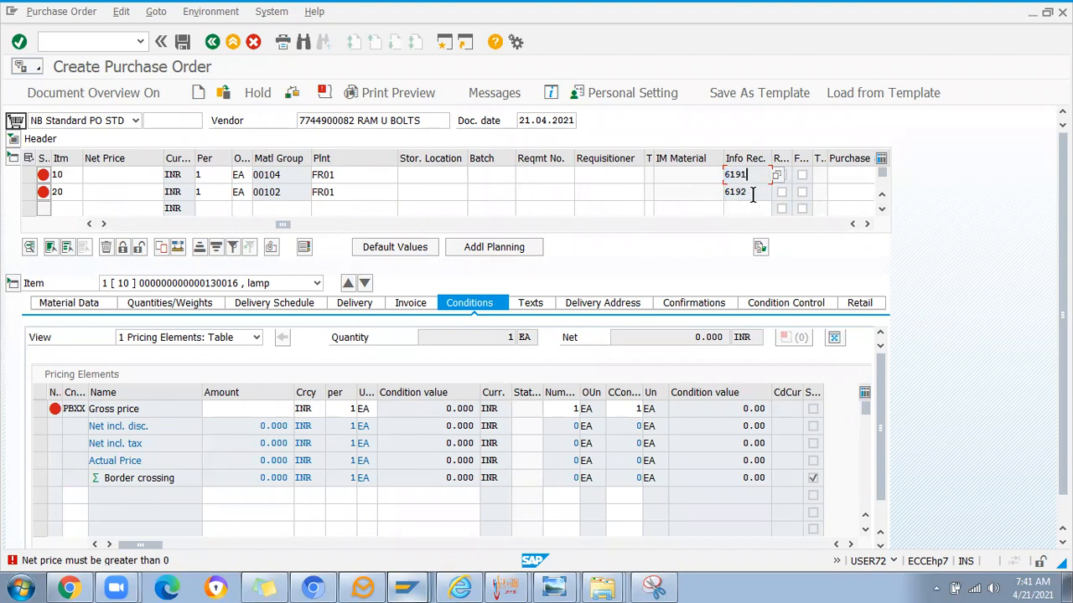
mouse_move(284, 225)
left_mouse_down()
mouse_move(399, 223)
mouse_move(266, 223)
left_mouse_up()
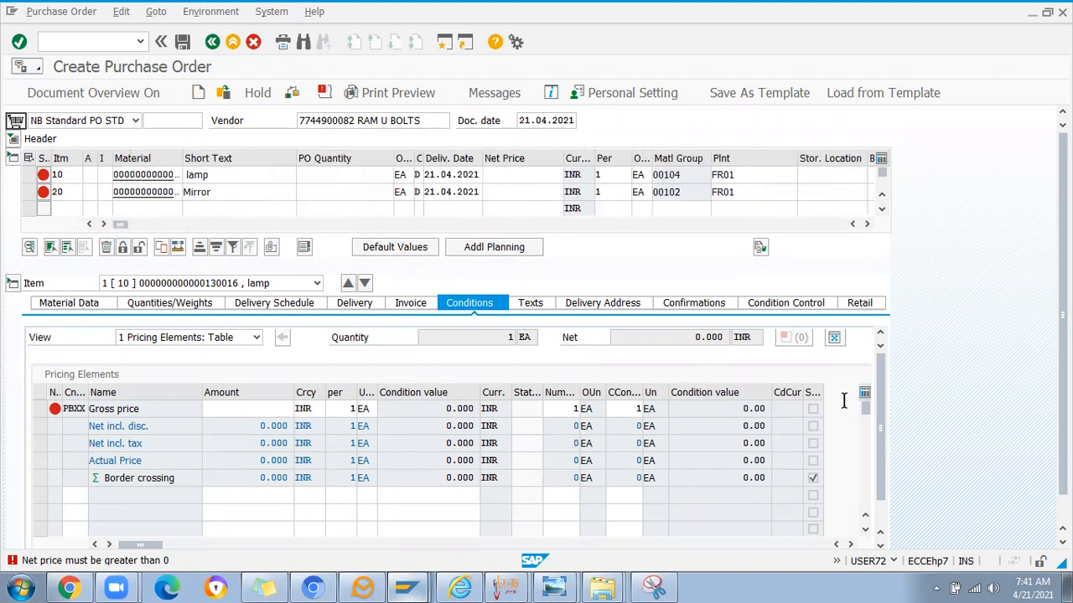
left_click_drag(859, 486, 832, 502)
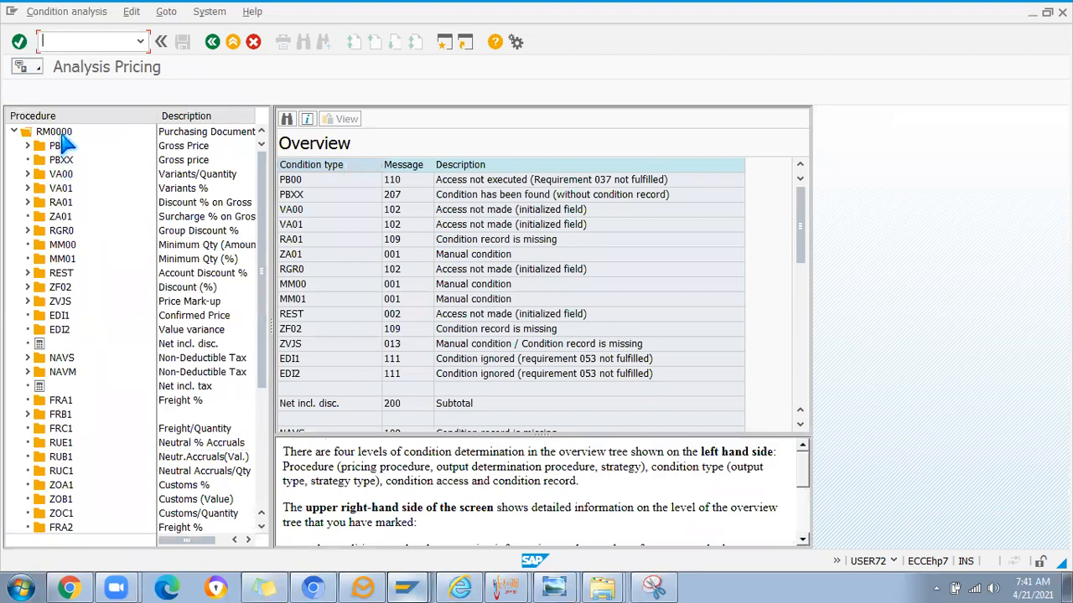
left_click(212, 42)
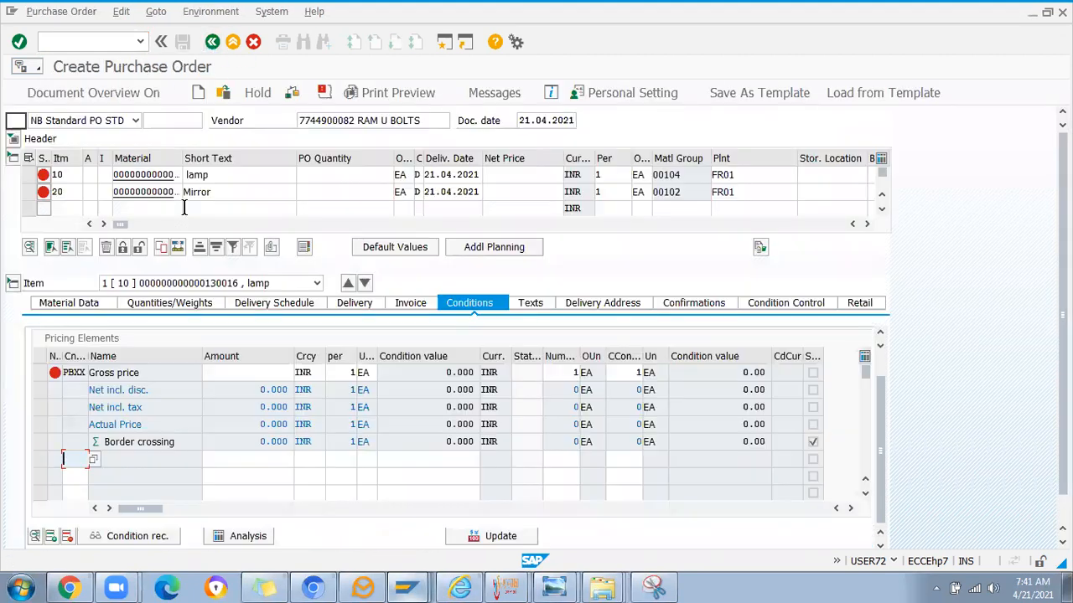
- Expand the item details of the displayed purchase order and open the pricing analysis of its lamp item
key("alt+Tab")
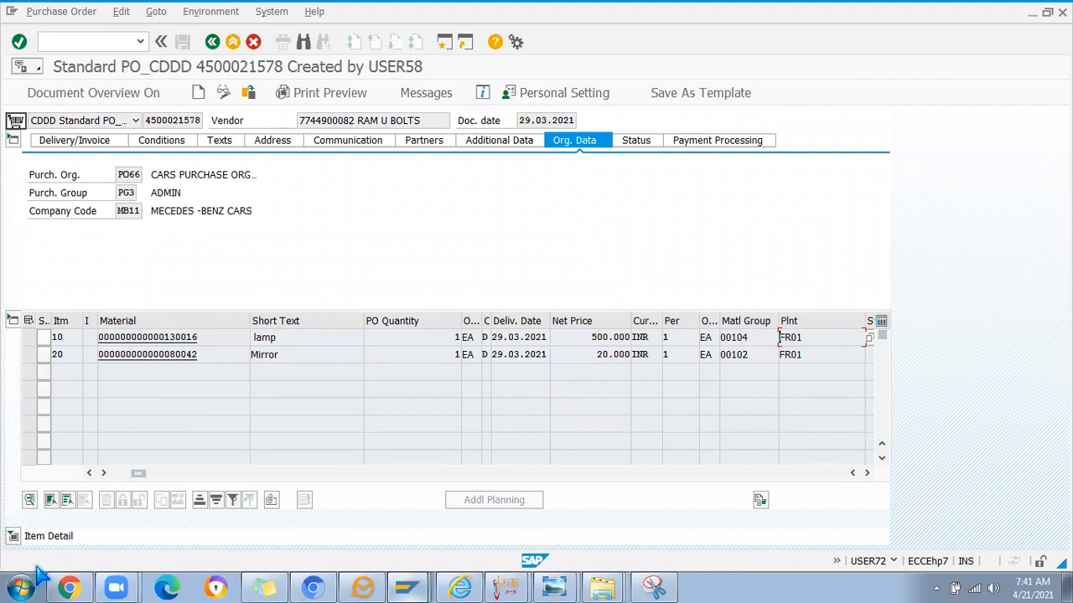
left_click(13, 536)
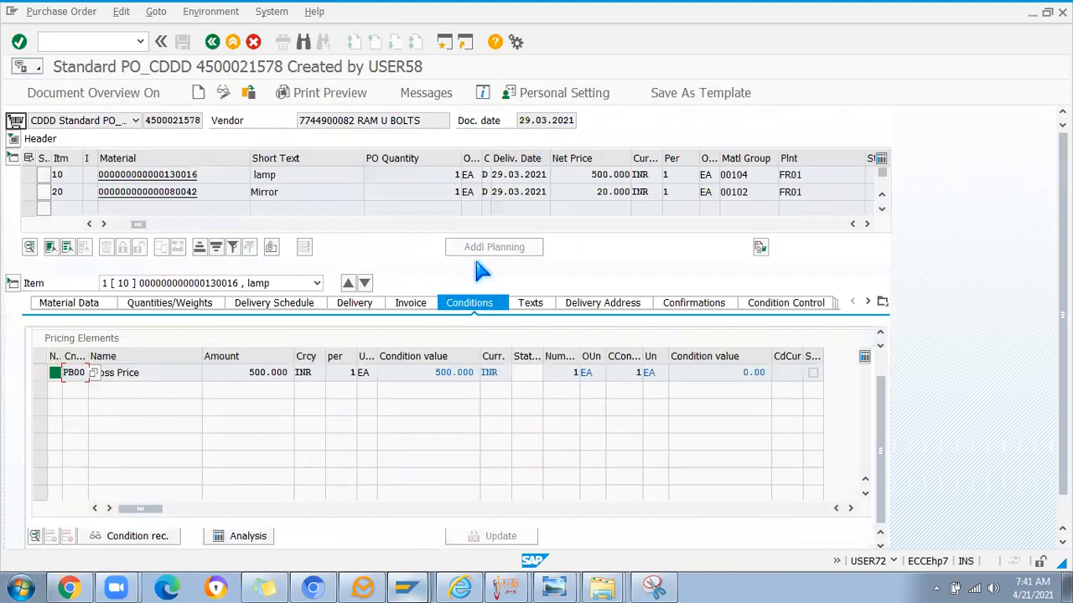
left_click(883, 301)
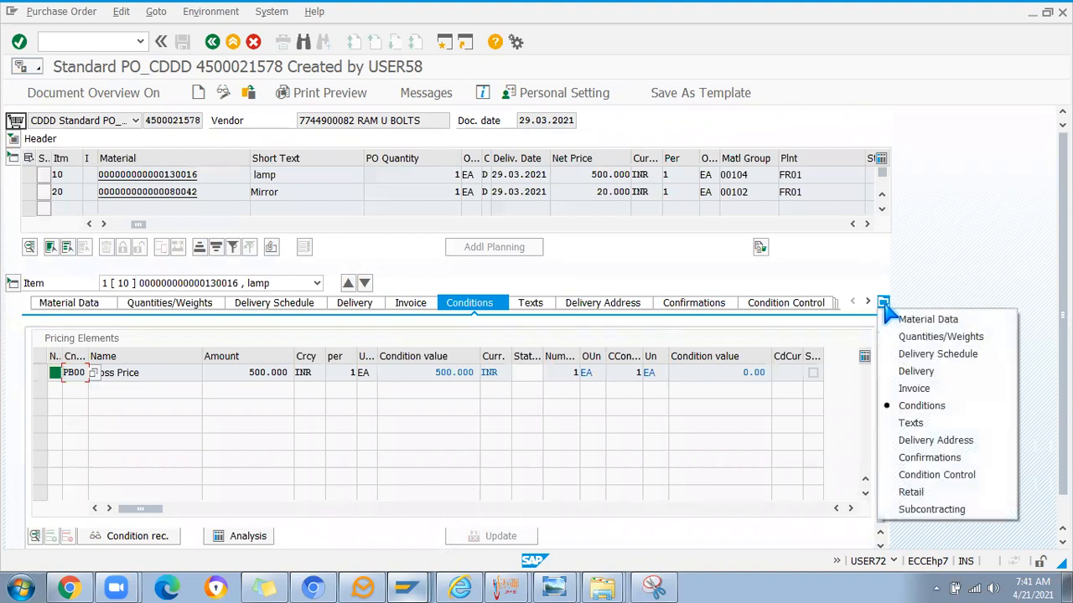
left_click(882, 302)
scroll(838, 431, "down", 2)
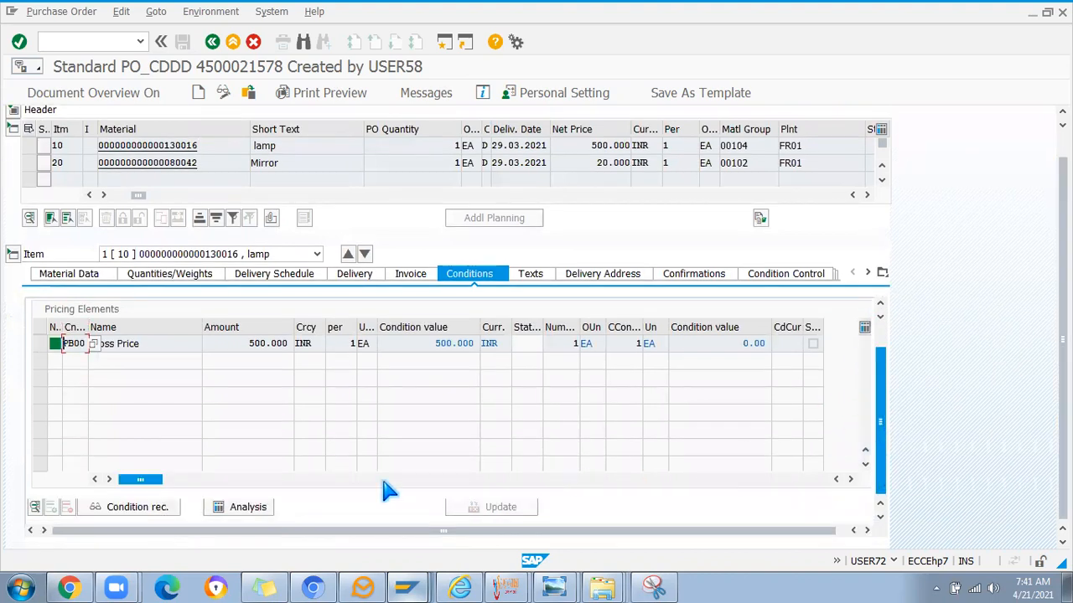
left_click(236, 507)
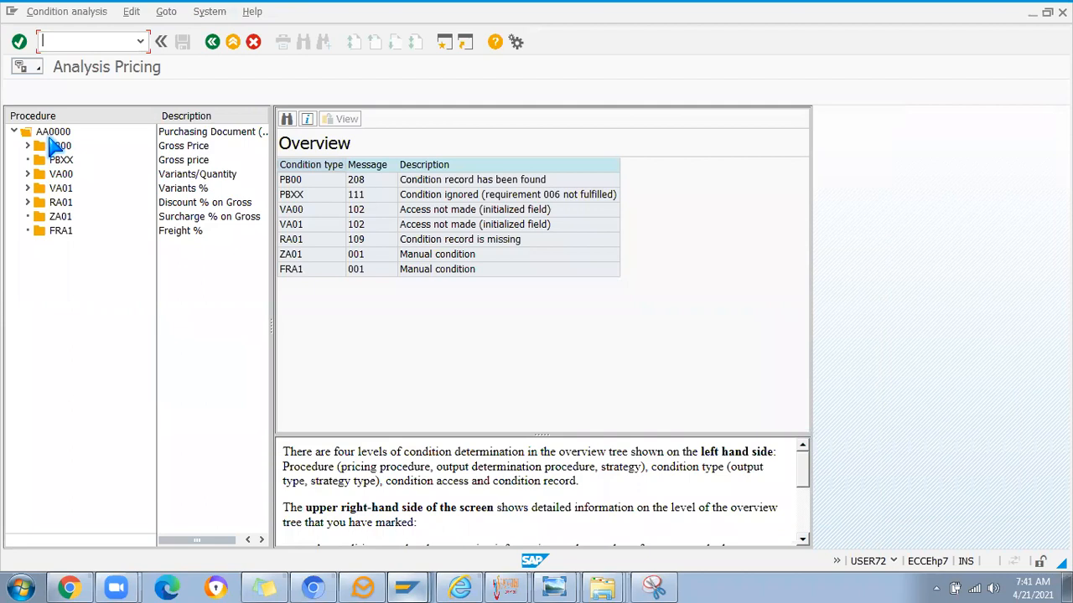
- Compare the lamp item's conditions in both orders and open the SAP Customizing Implementation Guide in the new order's session
key("alt+Tab")
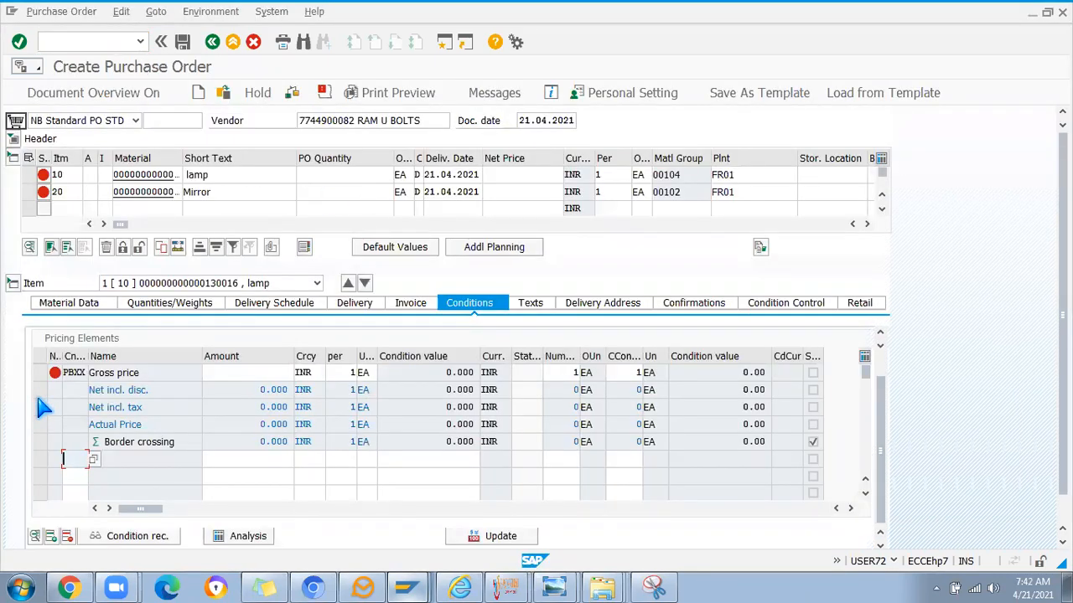
key("alt+Tab")
key("alt+Tab")
left_click(62, 42)
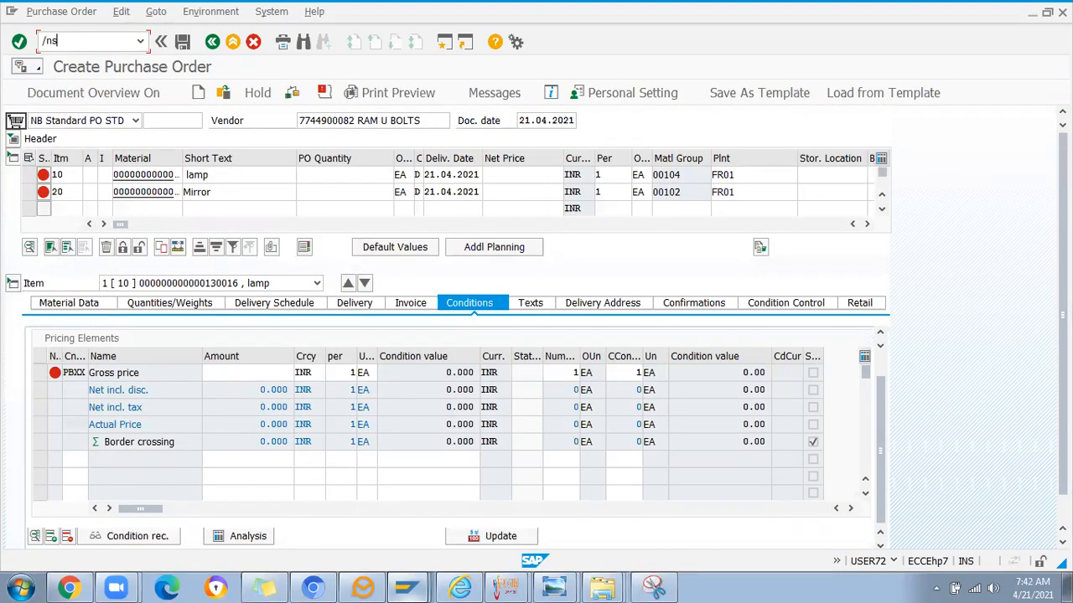
key("Return")
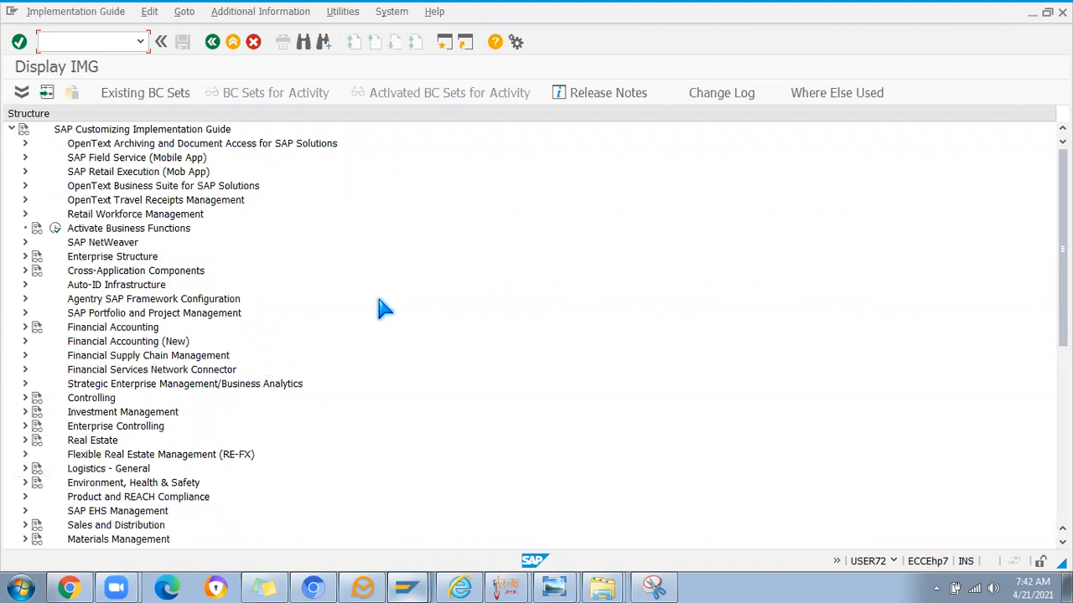
- Expand Materials Management, Purchasing, Conditions and Define Price Determination Process in the implementation guide
scroll(342, 446, "down", 5)
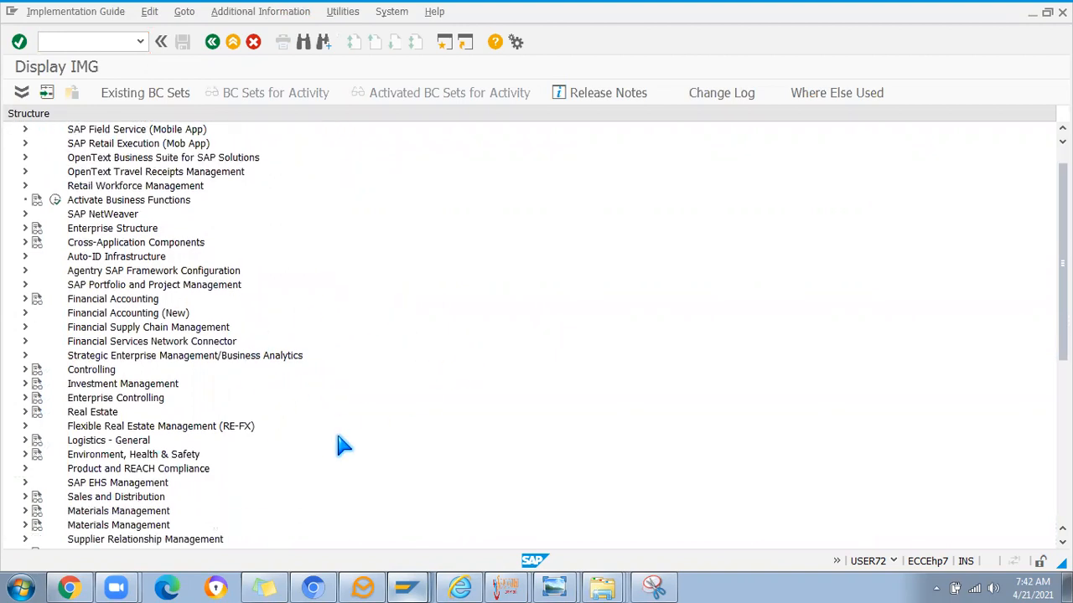
left_click(25, 312)
scroll(390, 337, "down", 1)
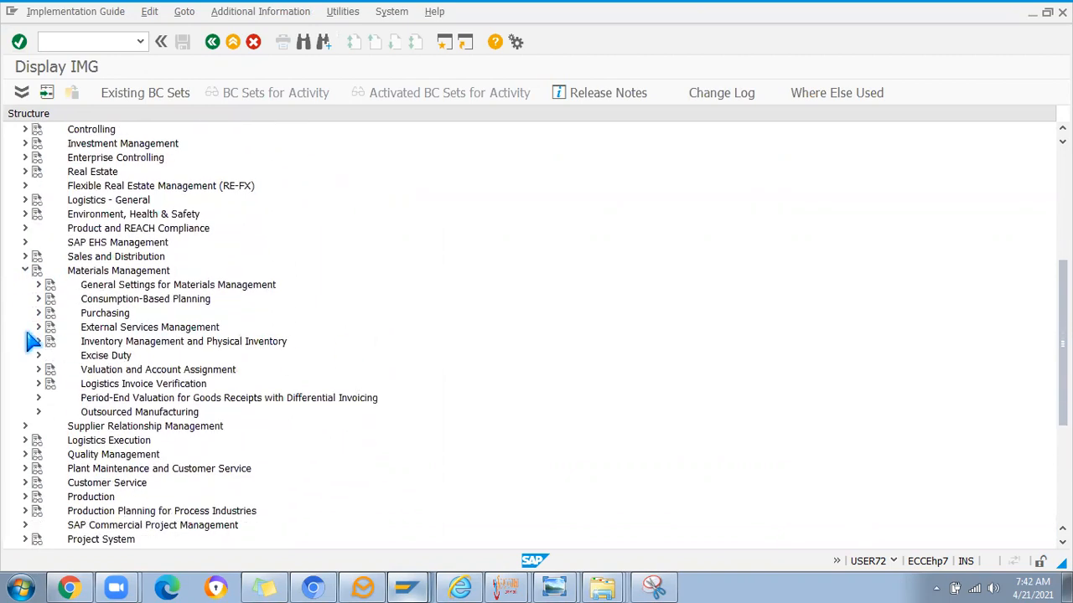
left_click(38, 313)
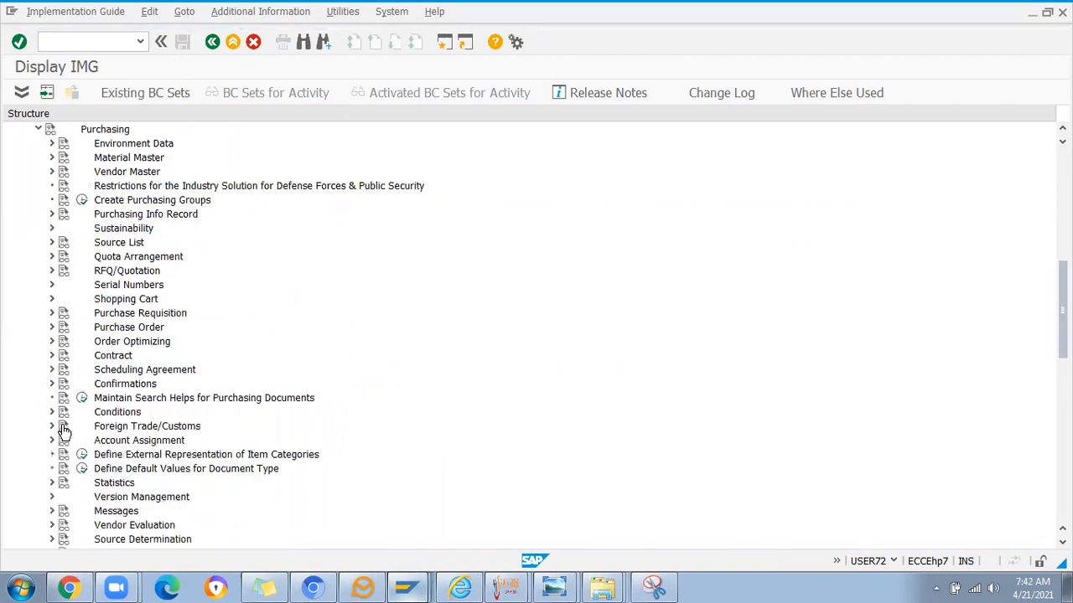
scroll(172, 385, "down", 2)
left_click(51, 327)
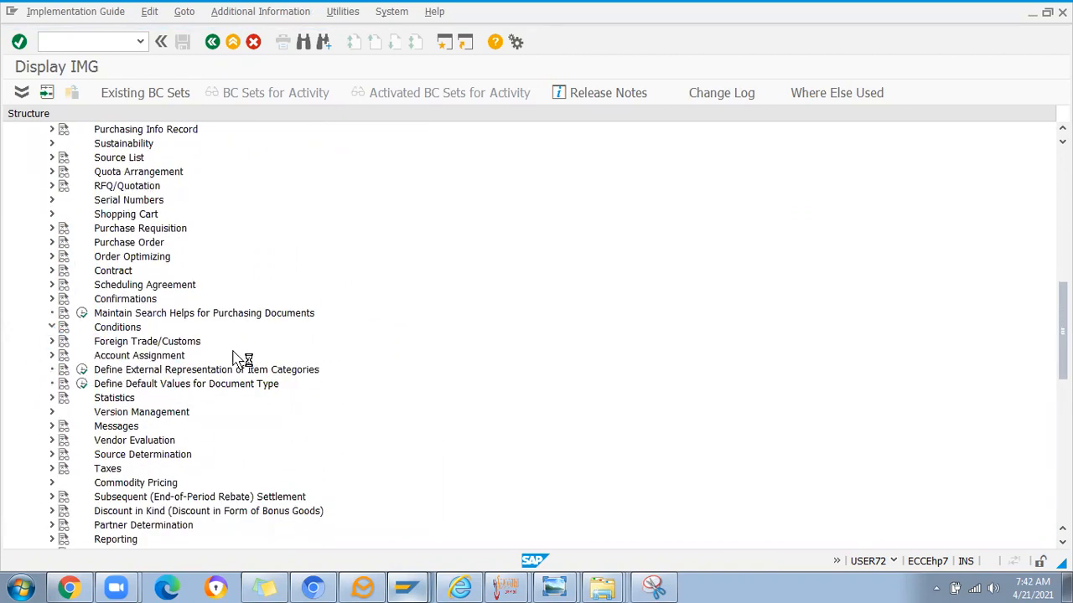
scroll(319, 386, "down", 1)
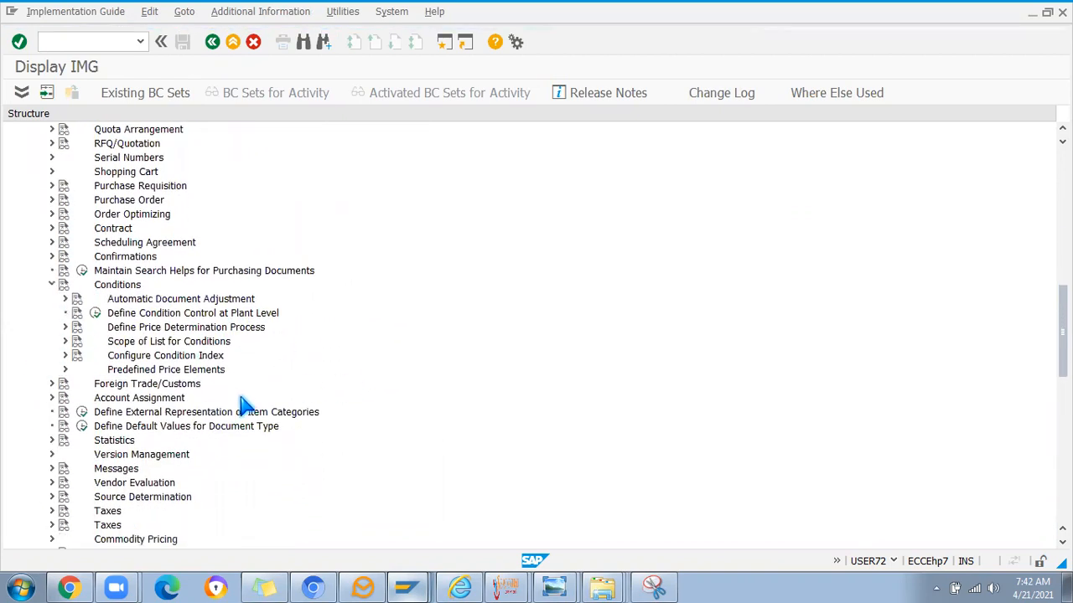
left_click(65, 327)
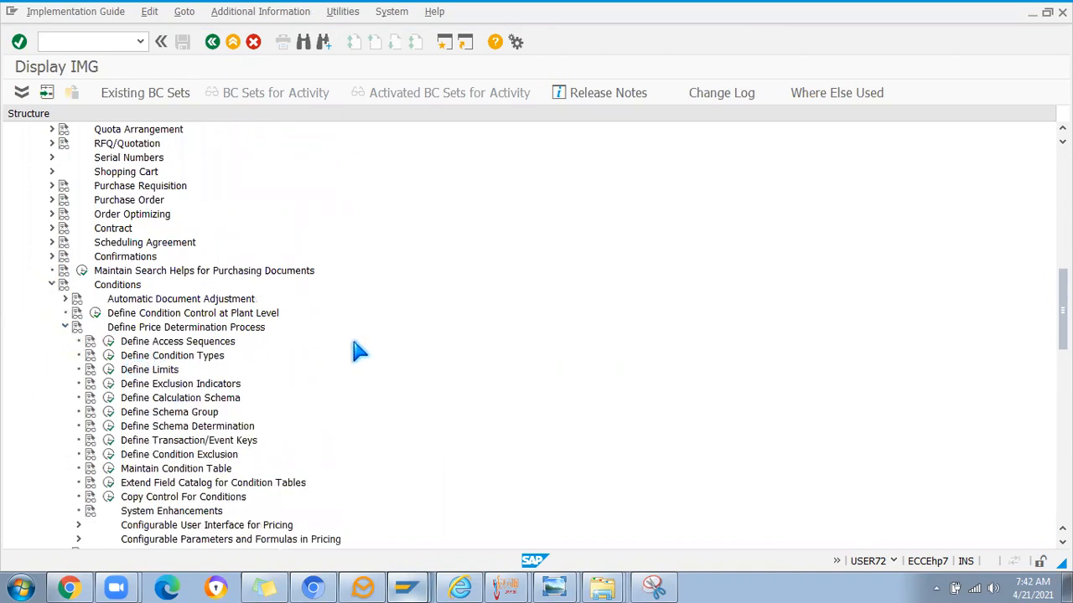
scroll(356, 350, "down", 1)
scroll(153, 405, "down", 1)
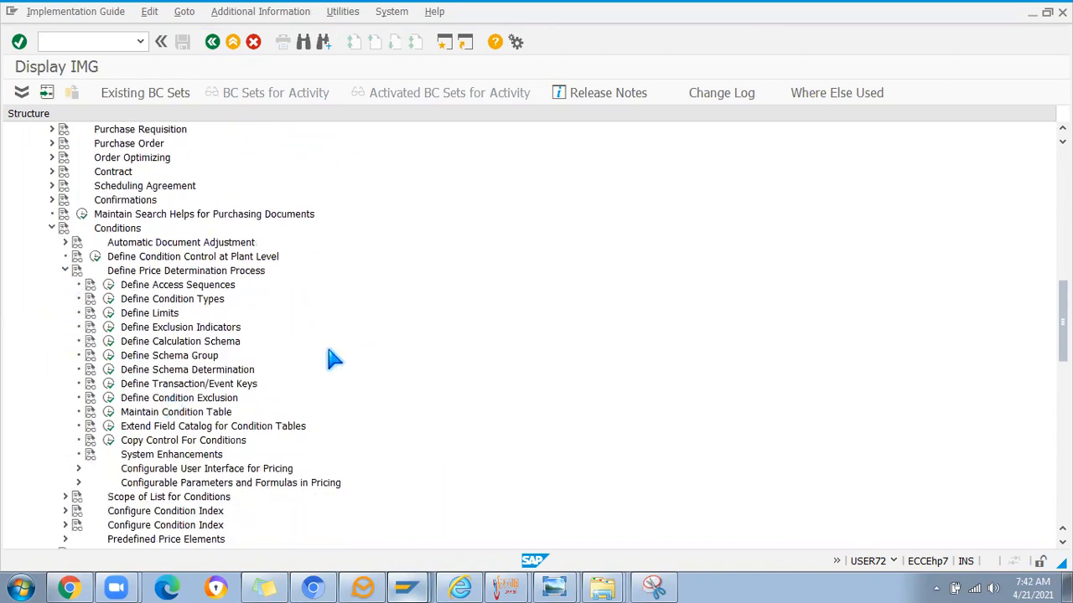
- Open the calculation schema determination for standard purchase orders and compare its procedures with the displayed order's pricing analysis
left_click(161, 371)
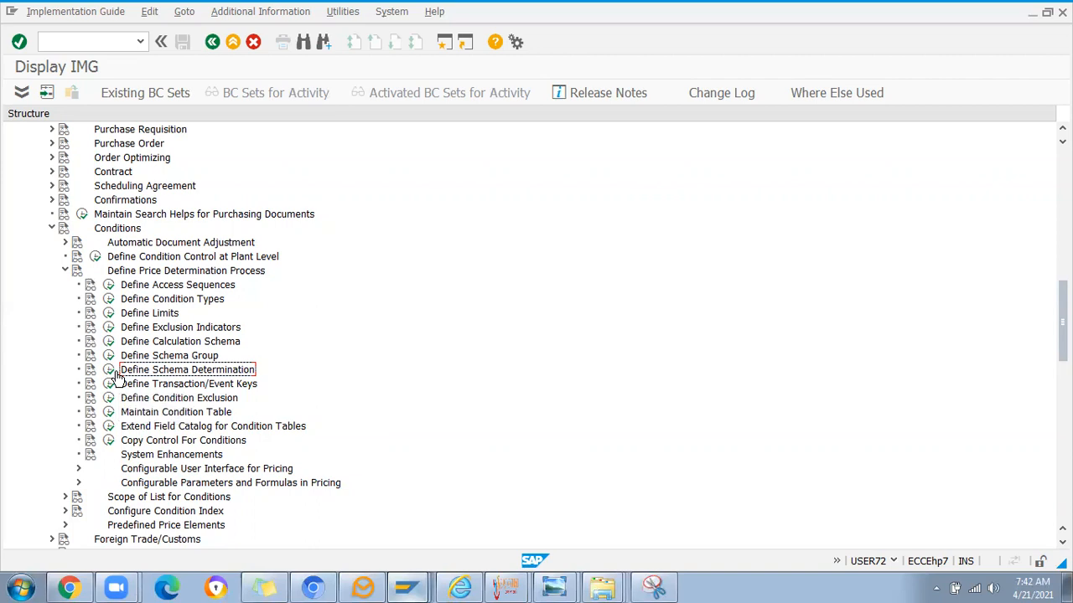
left_click(109, 371)
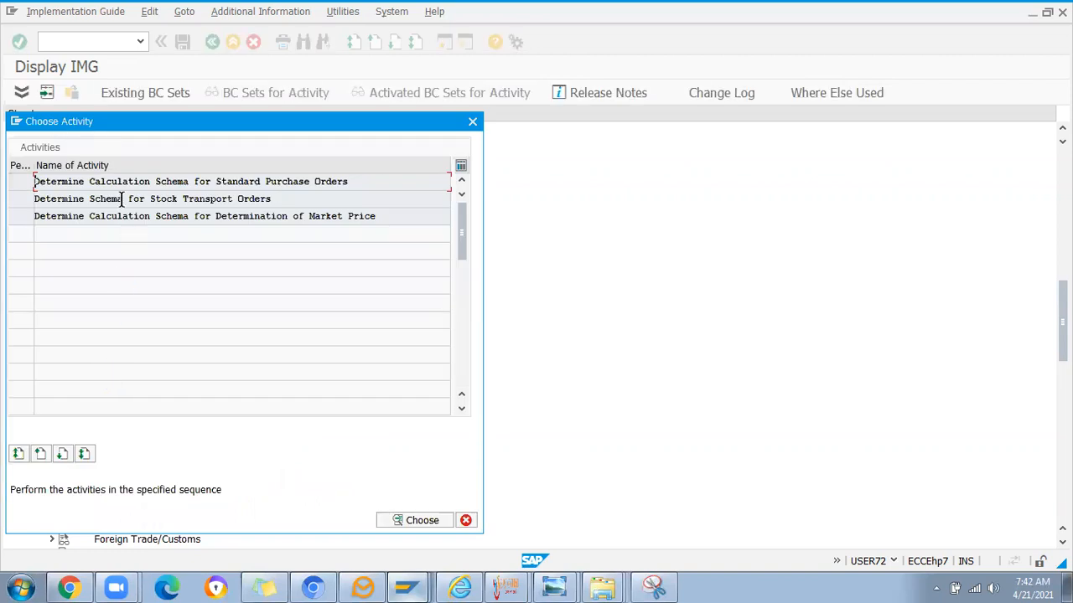
double_click(260, 186)
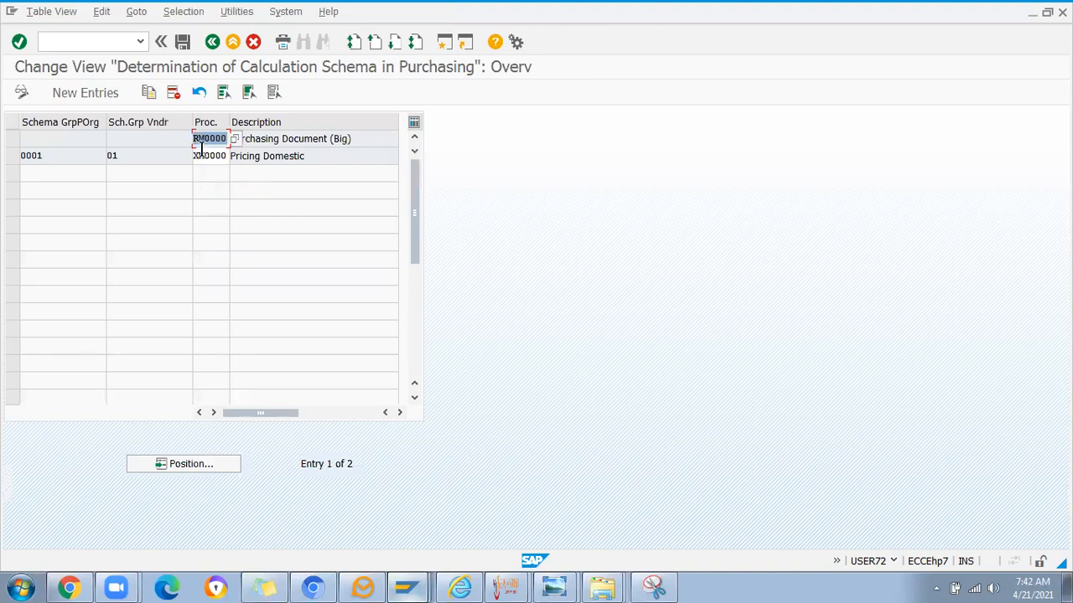
key("Down")
key("alt+Tab")
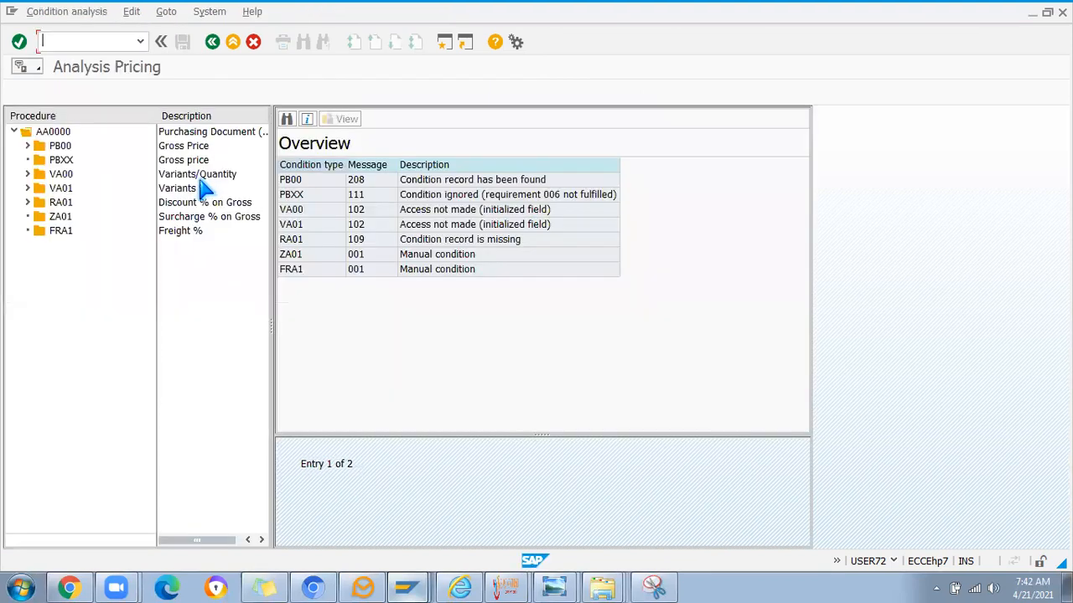
- Create a new entry in the purchasing calculation schema determination with procedure AA0000
key("alt+Tab")
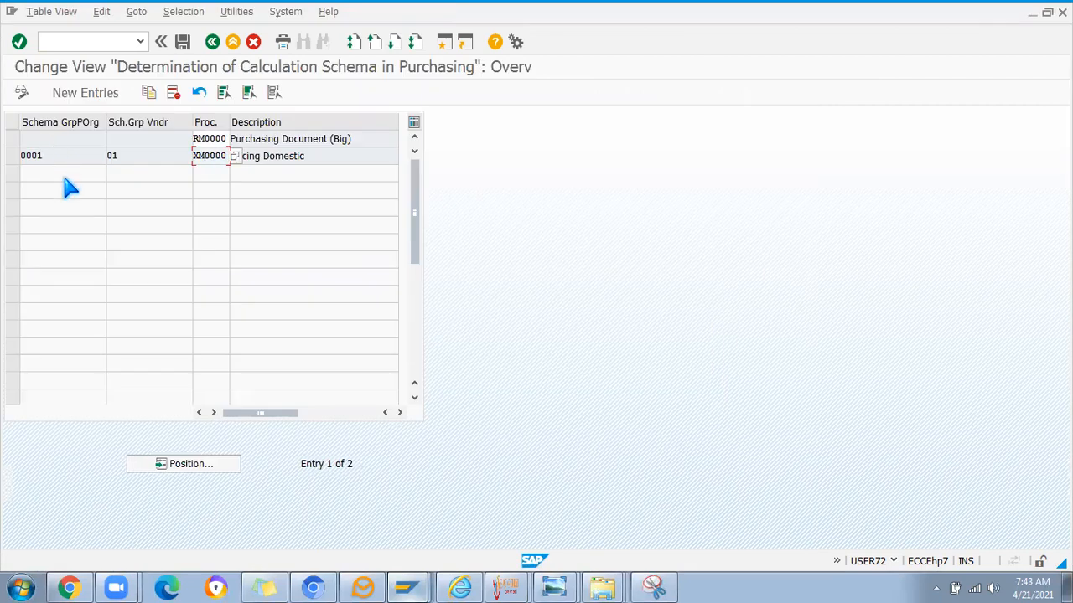
left_click(84, 93)
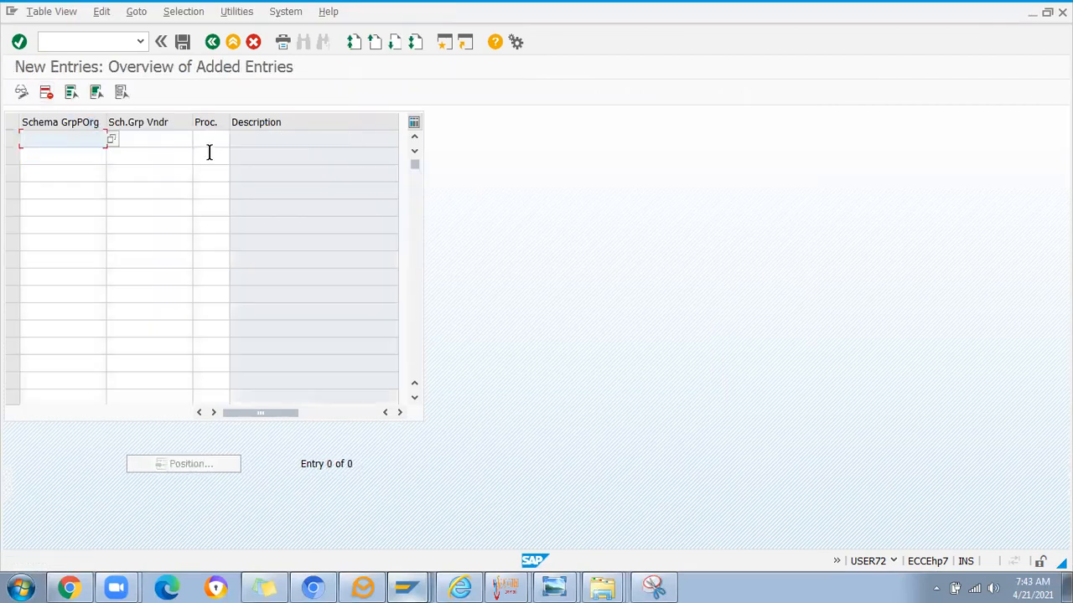
left_click(216, 139)
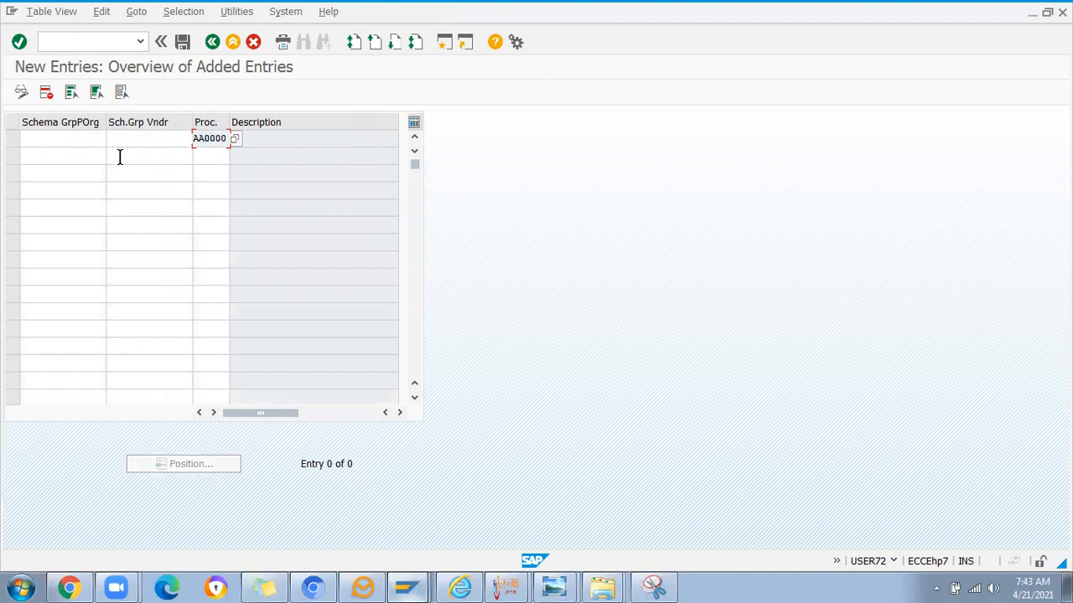
left_click(141, 141)
- Open the vendor's purchasing data from the displayed purchase order and look up the possible vendor schema groups
key("alt+Tab")
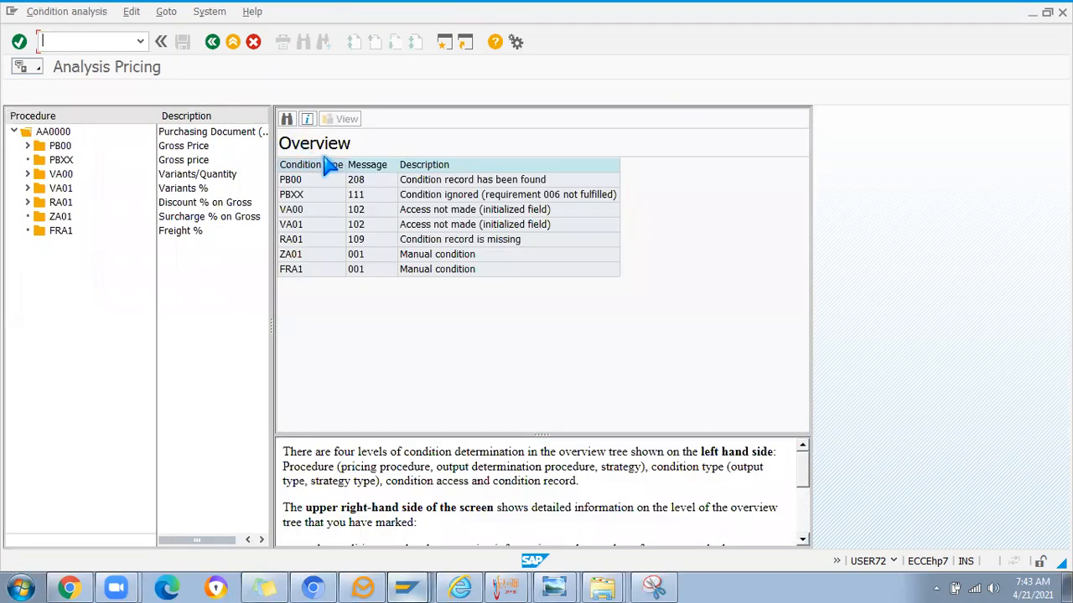
left_click(211, 42)
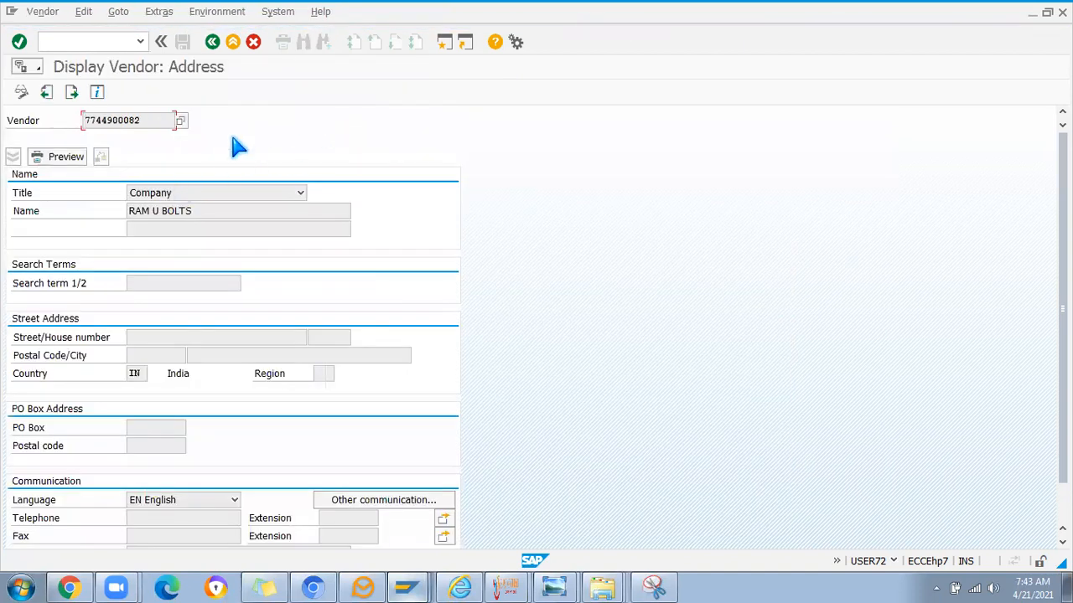
key("Return")
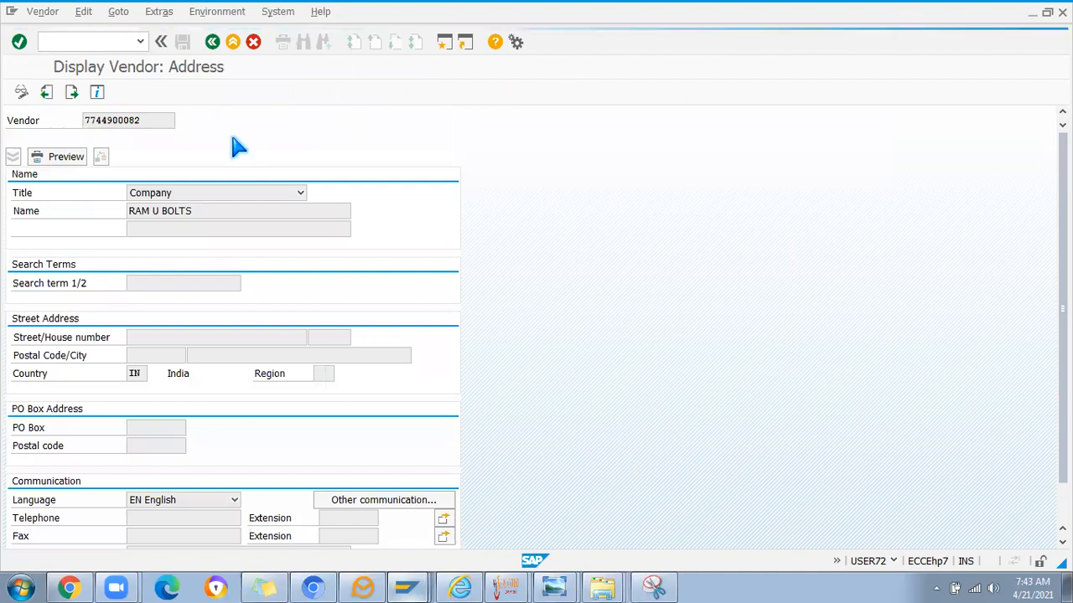
left_click(134, 264)
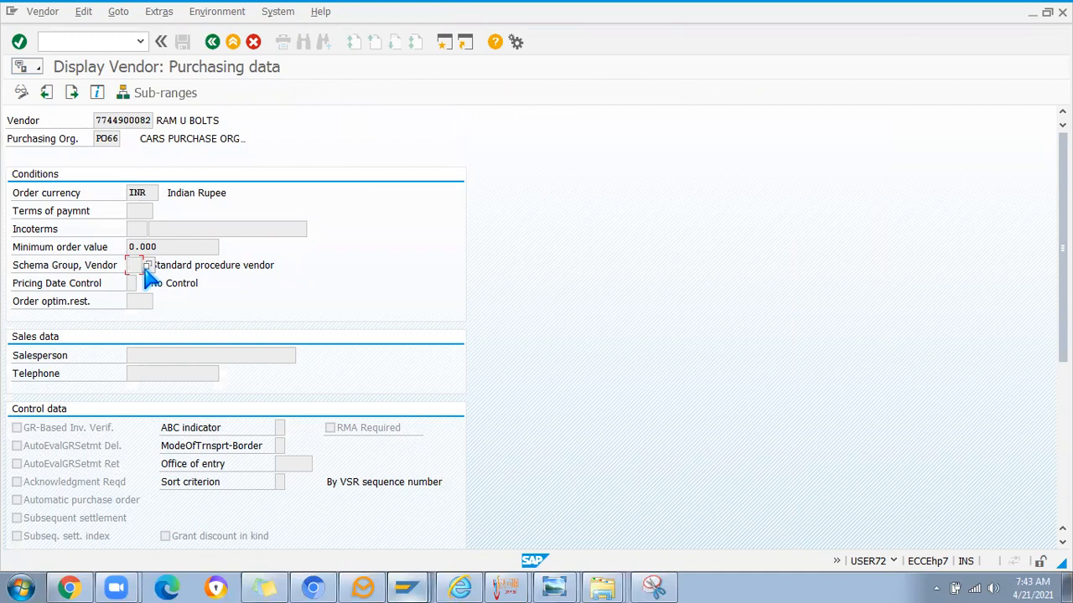
left_click(147, 266)
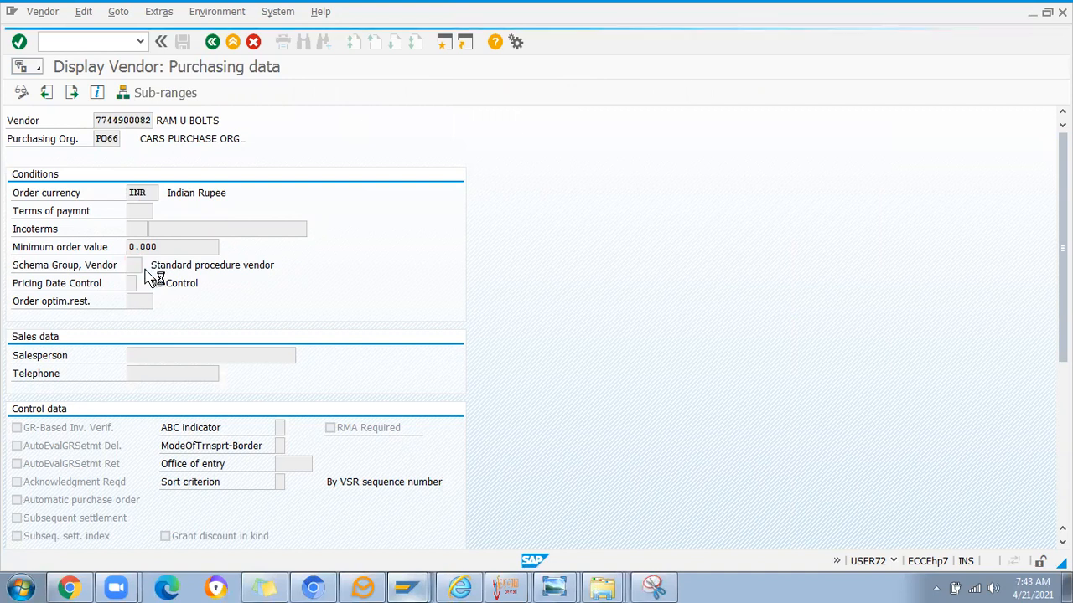
left_click_drag(267, 167, 488, 98)
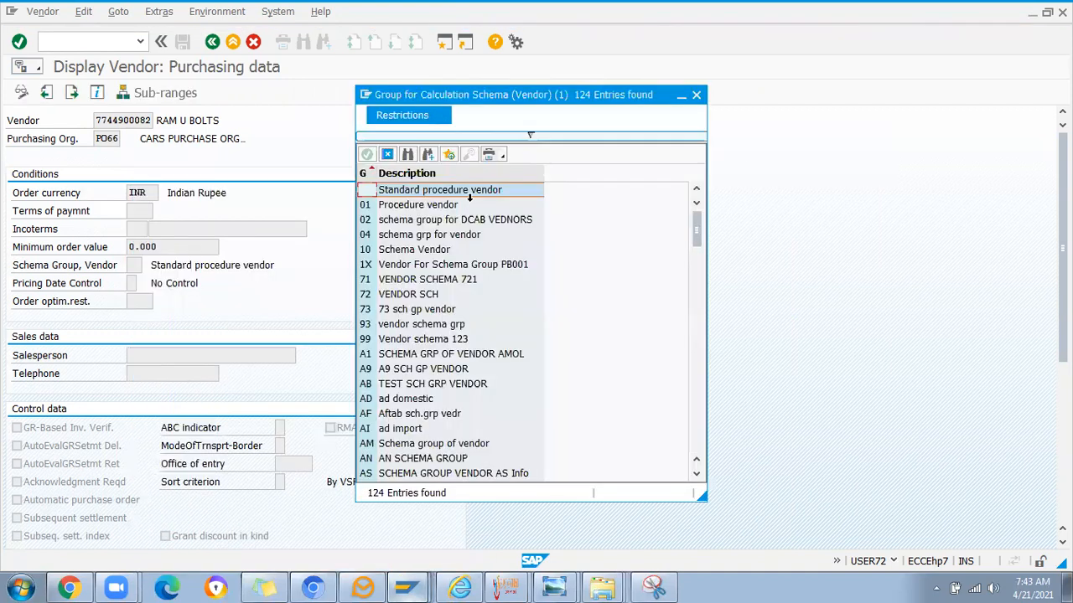
left_click(365, 254)
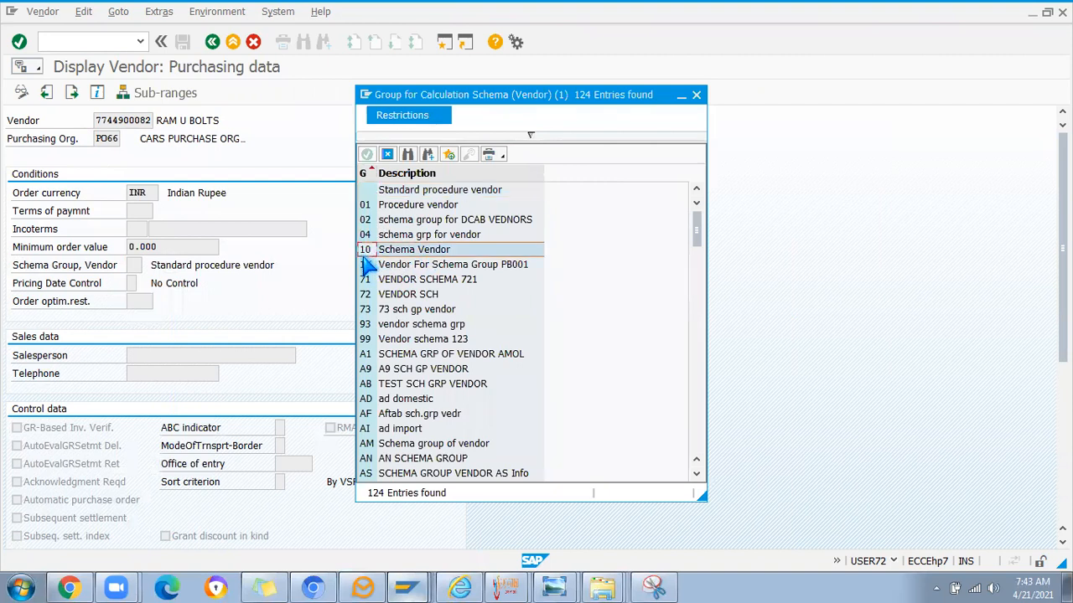
left_click(695, 95)
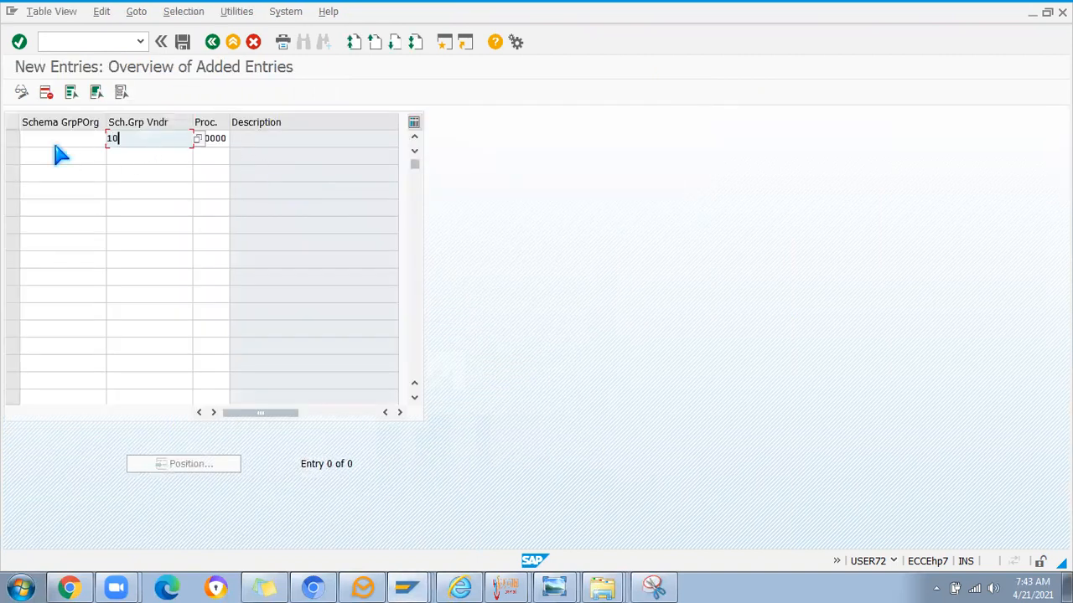
- Check the vendor display and the purchasing organization in the order's Org. Data against the new entry's schema group fields
left_click(53, 141)
left_click(126, 138)
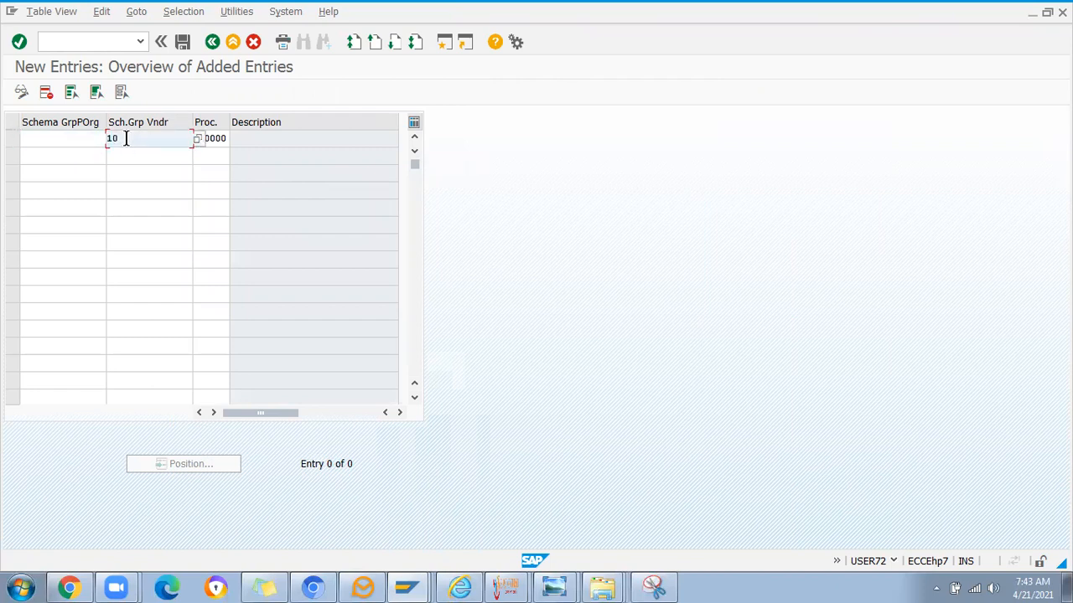
left_click(58, 142)
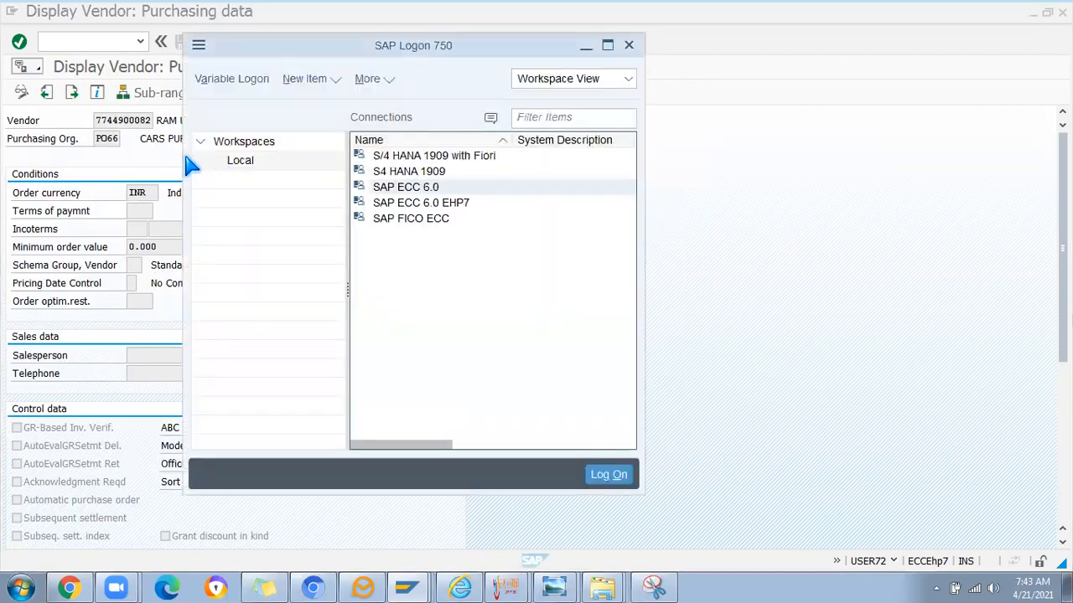
key("alt+Tab")
key("Tab")
key("alt+Tab")
key("alt+Tab")
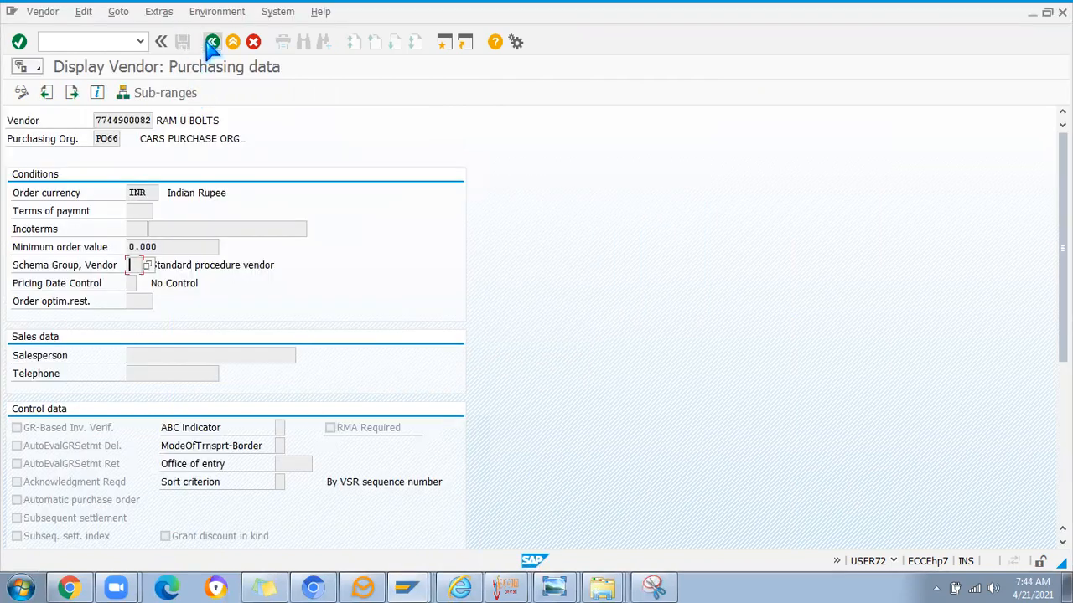
key("alt+Tab")
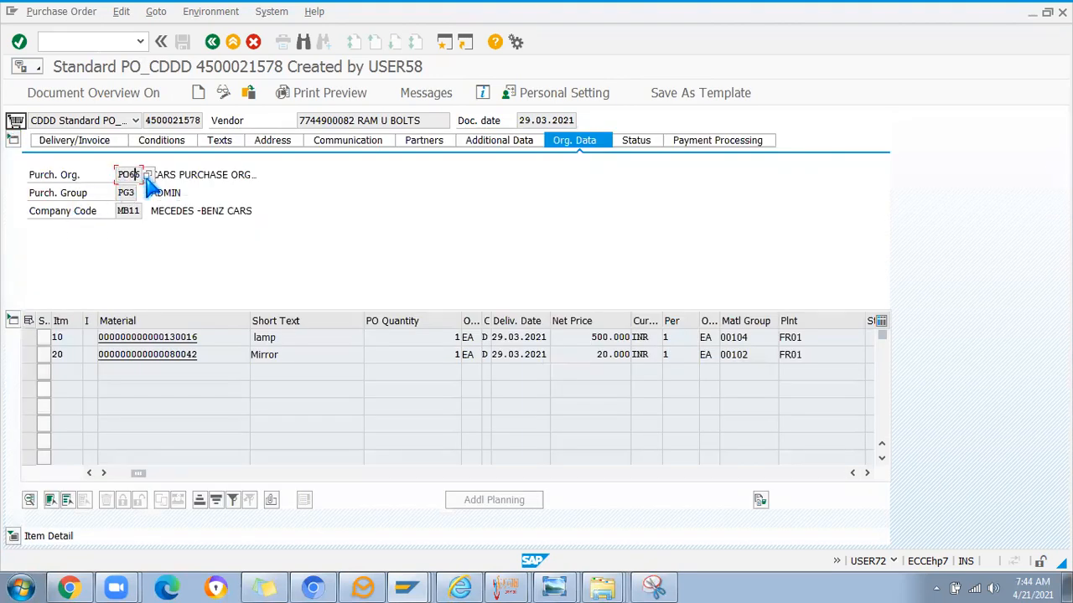
key("alt+Tab")
- Set vendor schema group 10 for the AA0000 entry, save it in the proposed customizing request and return to the implementation guide
left_click(53, 139)
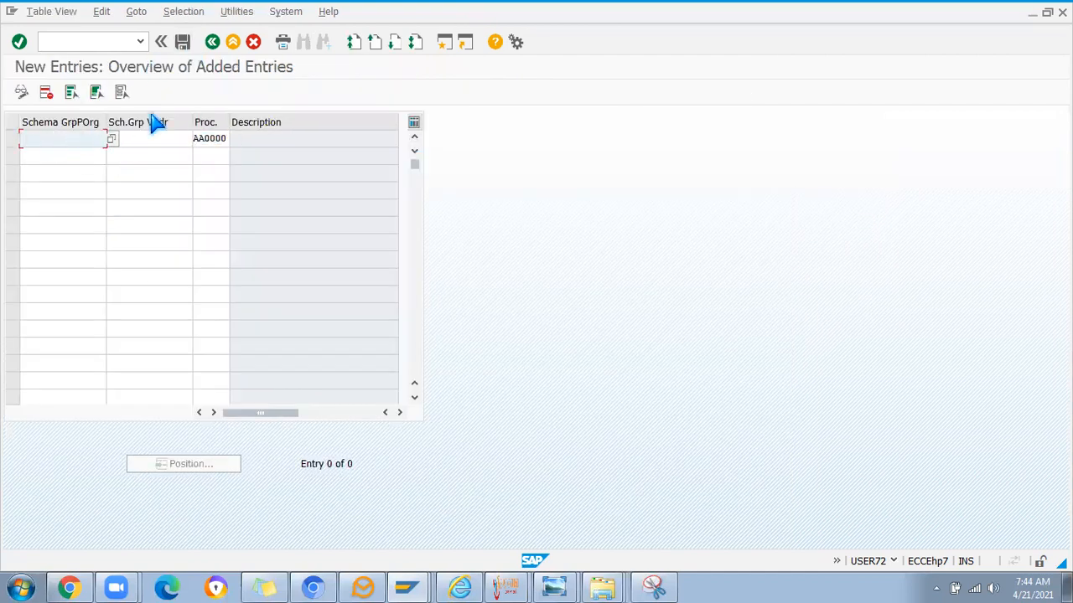
left_click(143, 139)
type("10")
left_click(182, 42)
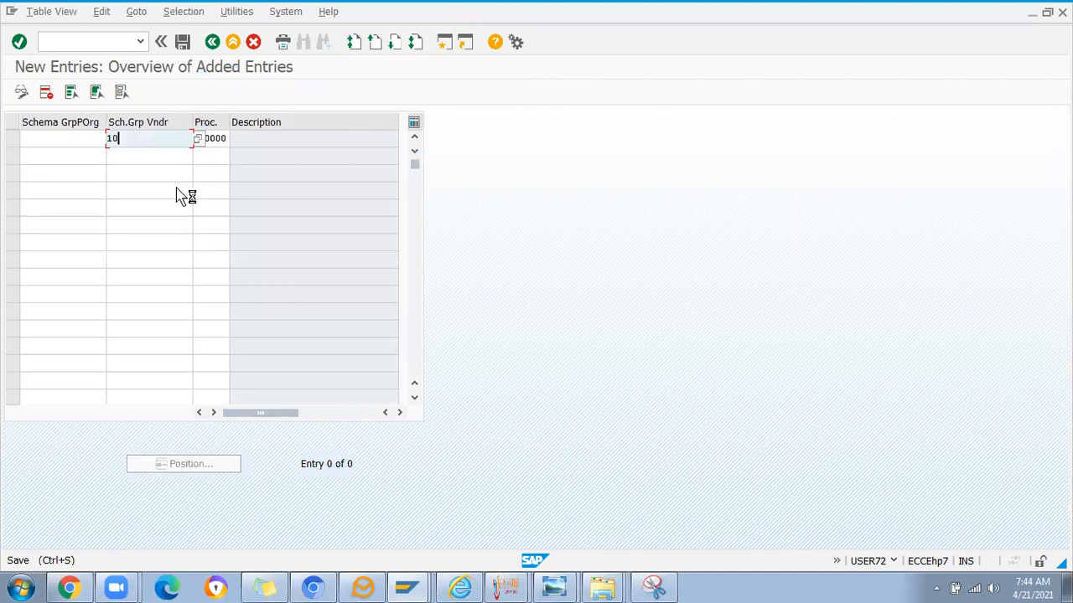
left_click(176, 267)
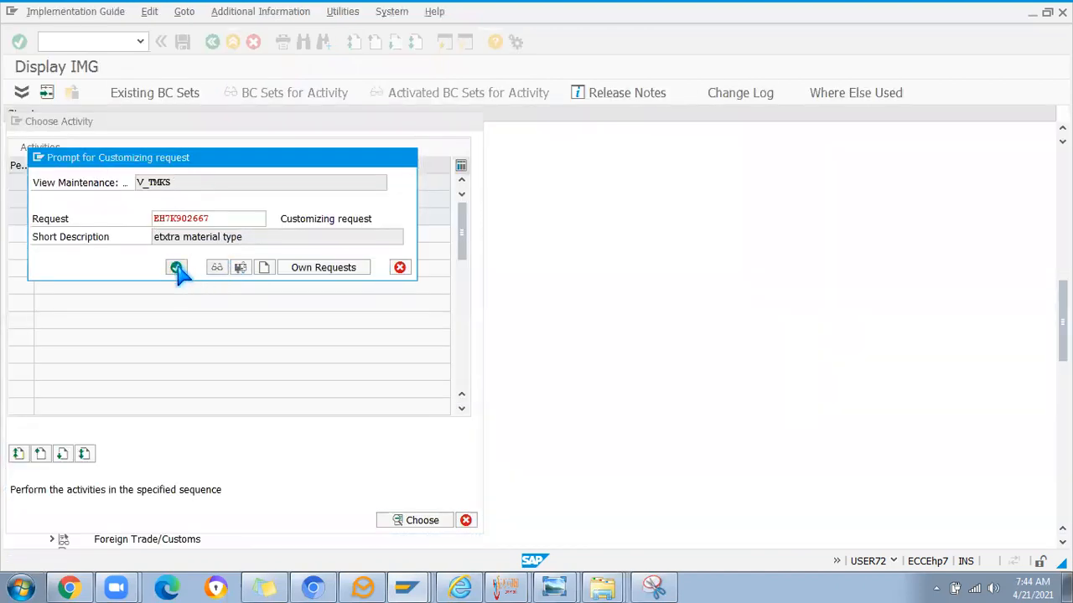
left_click(212, 42)
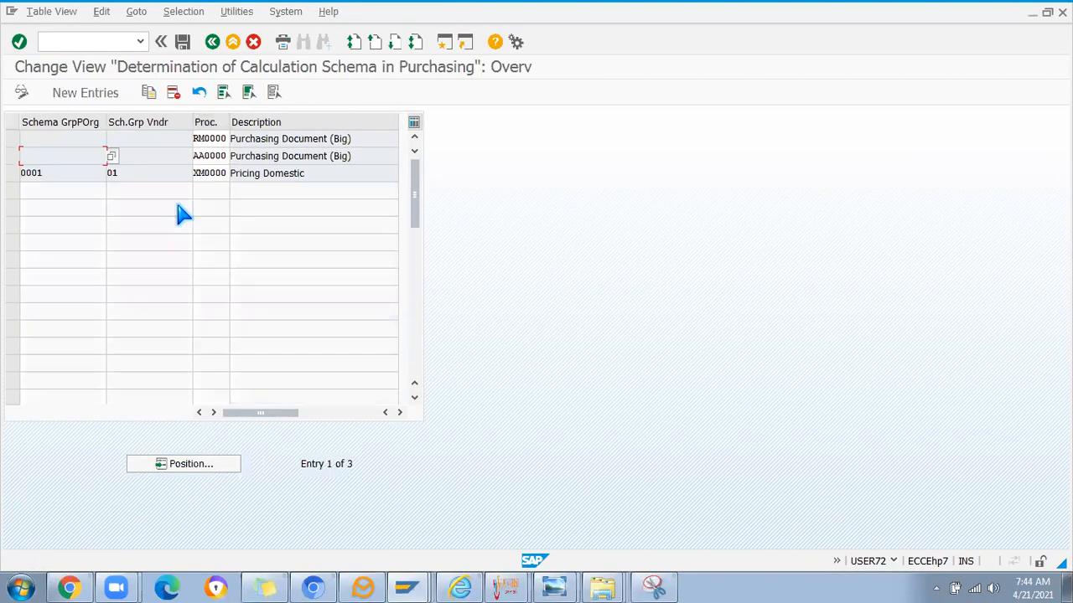
left_click(212, 42)
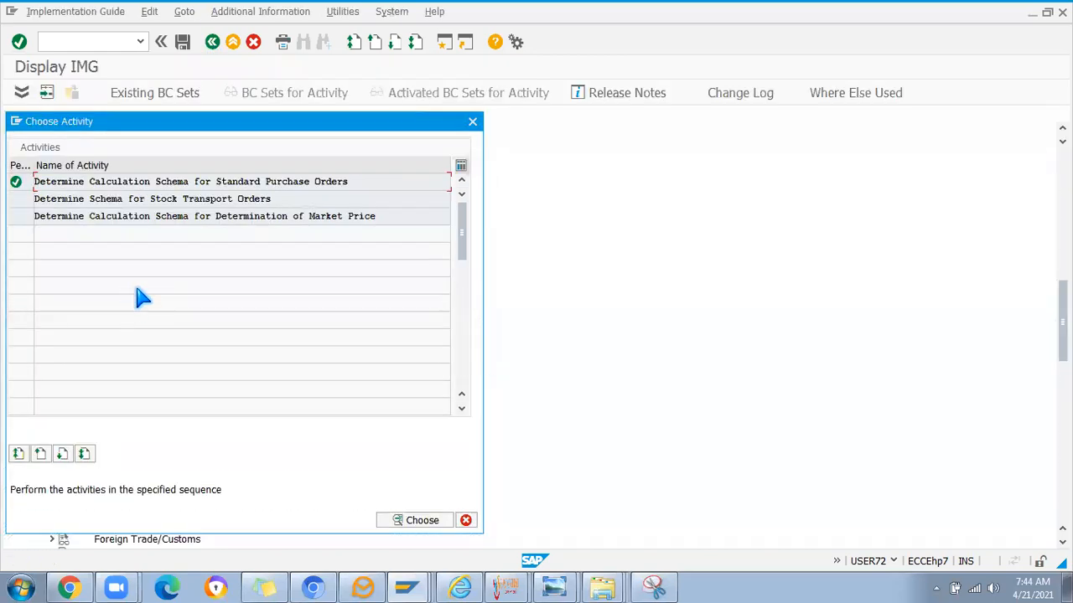
left_click(473, 123)
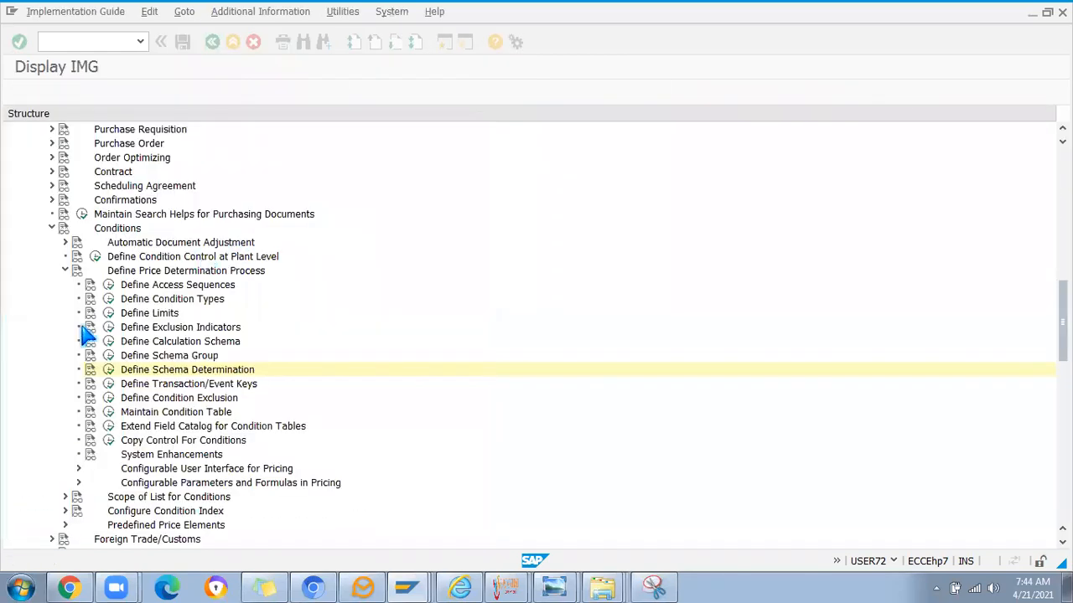
- Open Assignment of Schema Group to Purchasing Organization under Define Schema Group and locate purchasing organization PO66
left_click(117, 368)
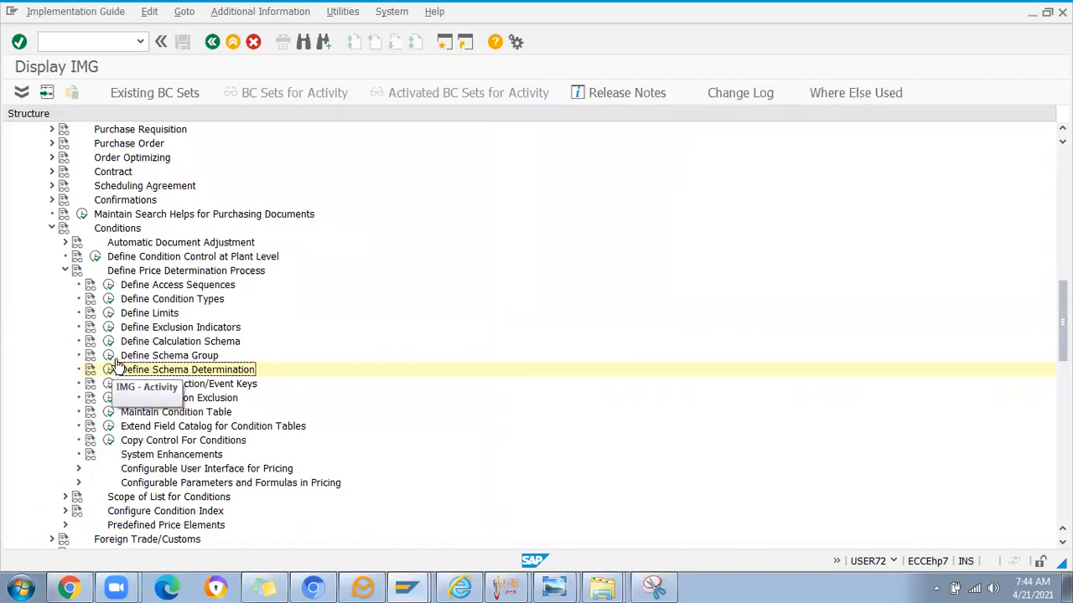
left_click(110, 356)
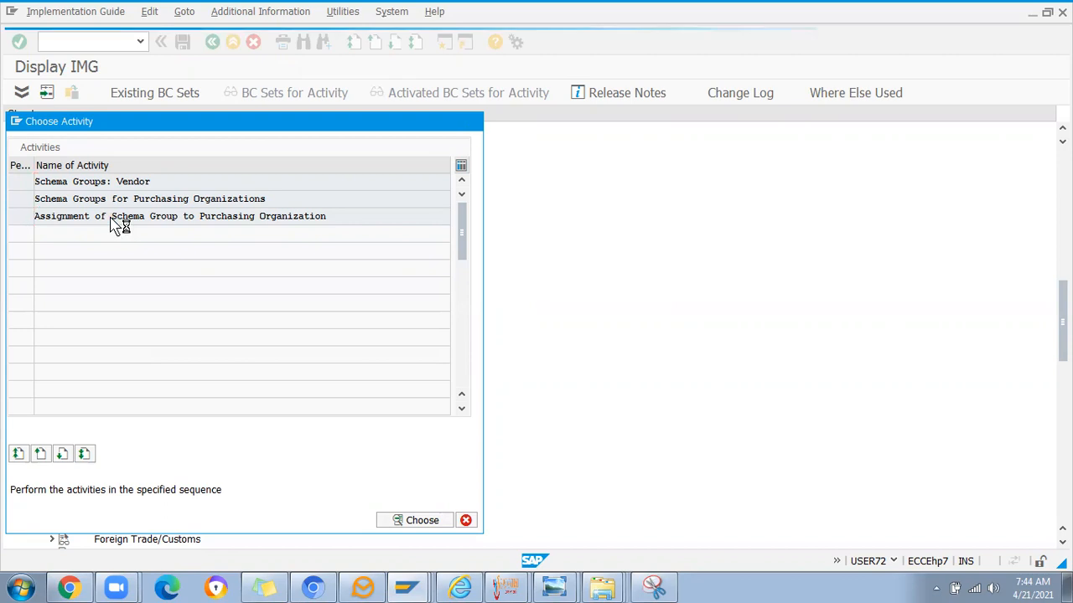
double_click(111, 220)
left_click(175, 469)
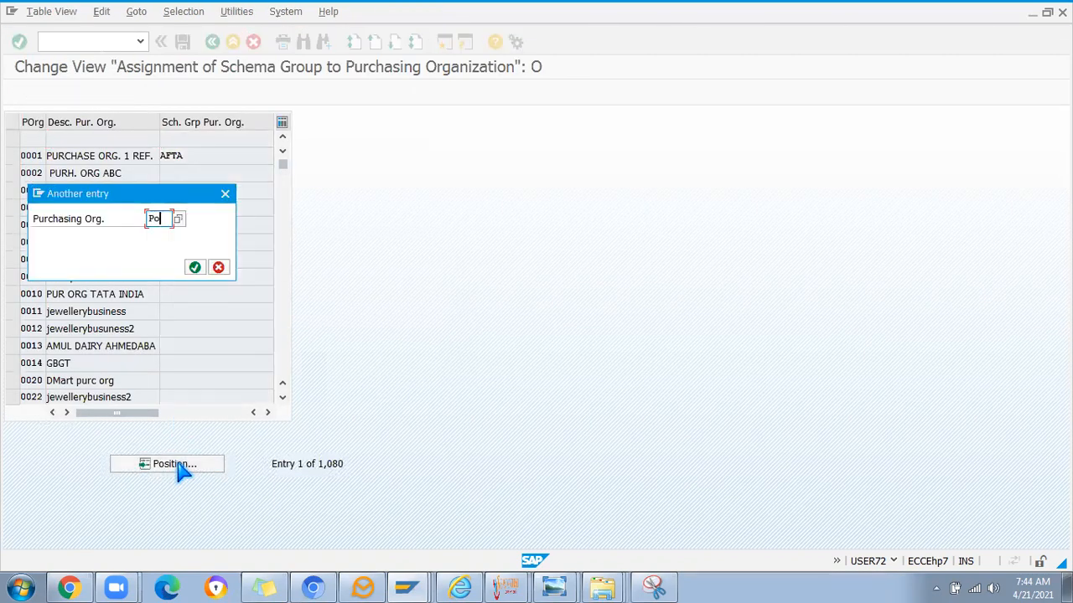
key("Return")
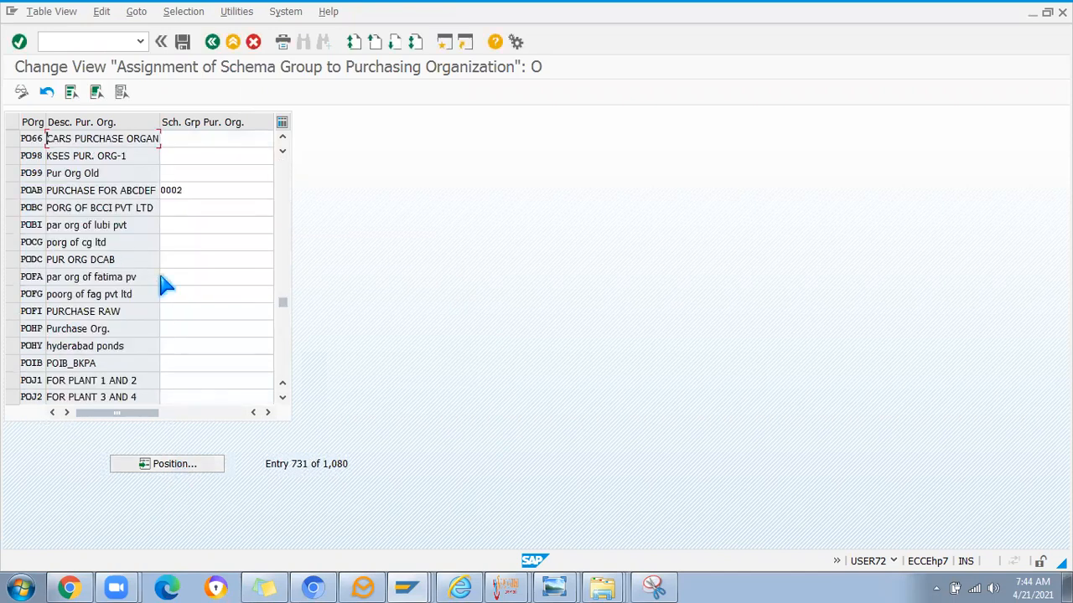
left_click(178, 140)
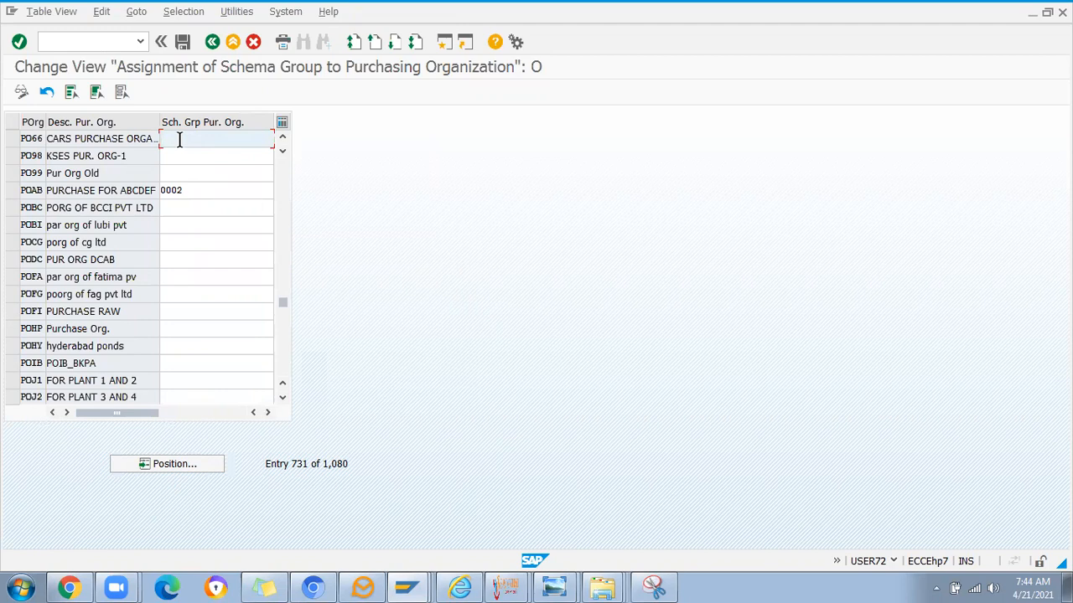
left_click(212, 42)
- Examine the list of schema groups for purchasing organizations and pick out code SK12
double_click(86, 199)
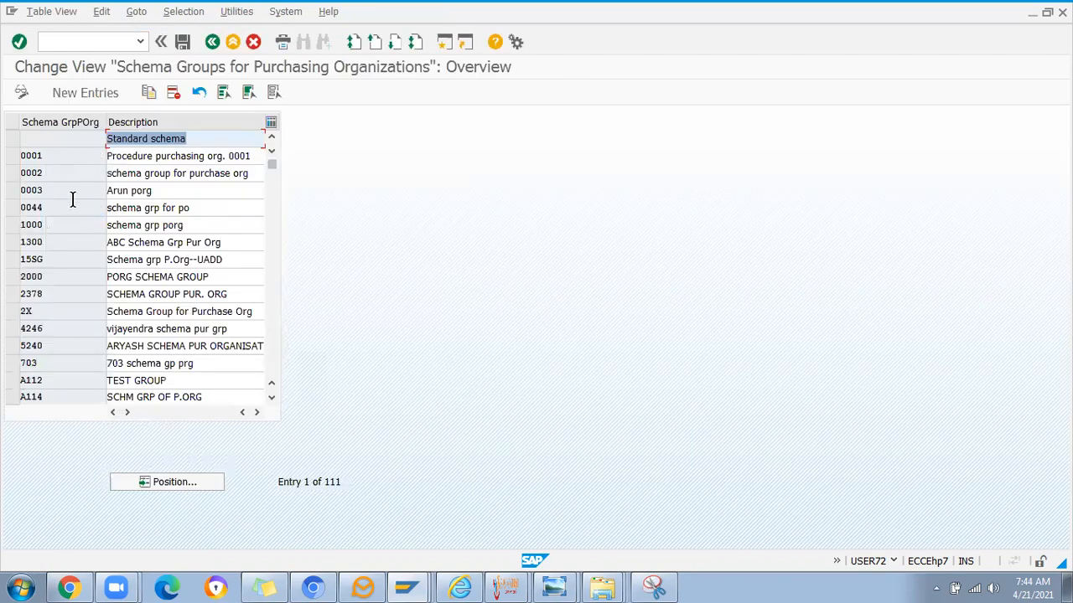
left_click(72, 221)
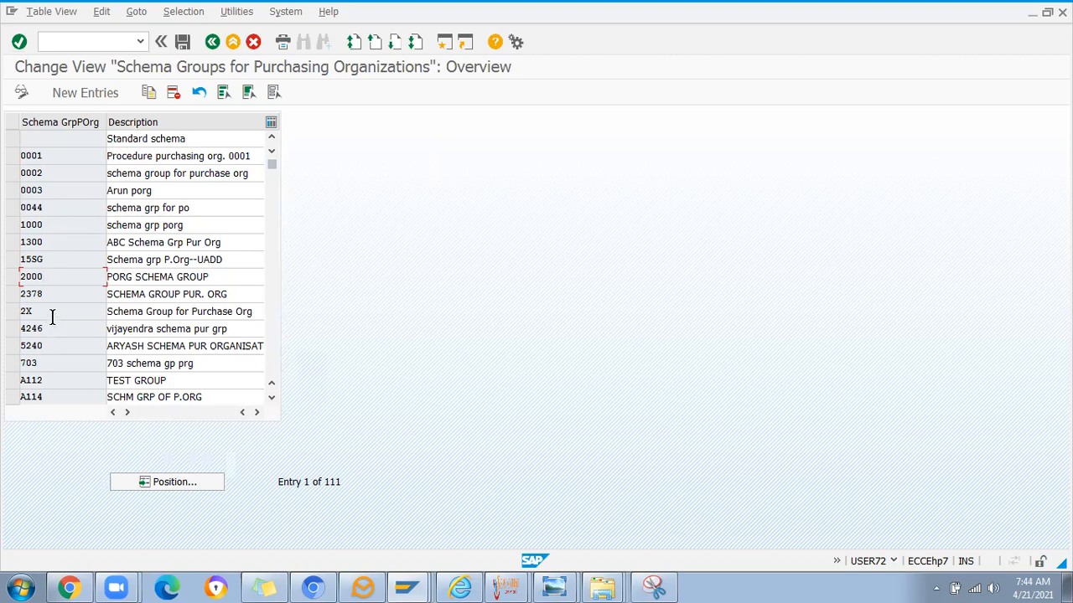
scroll(67, 331, "down", 8)
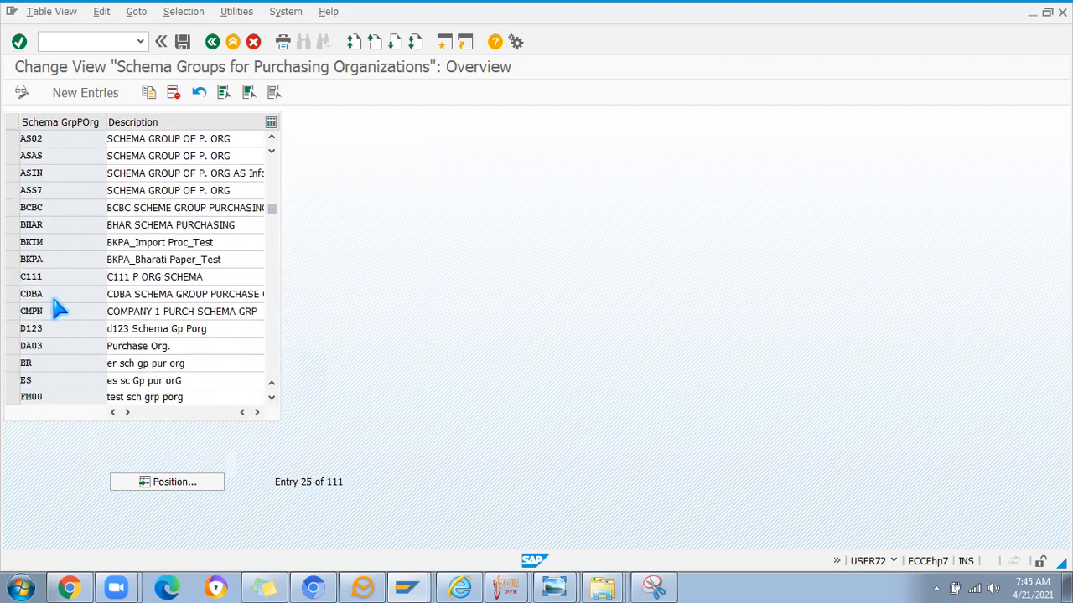
scroll(55, 304, "down", 2)
scroll(55, 306, "down", 3)
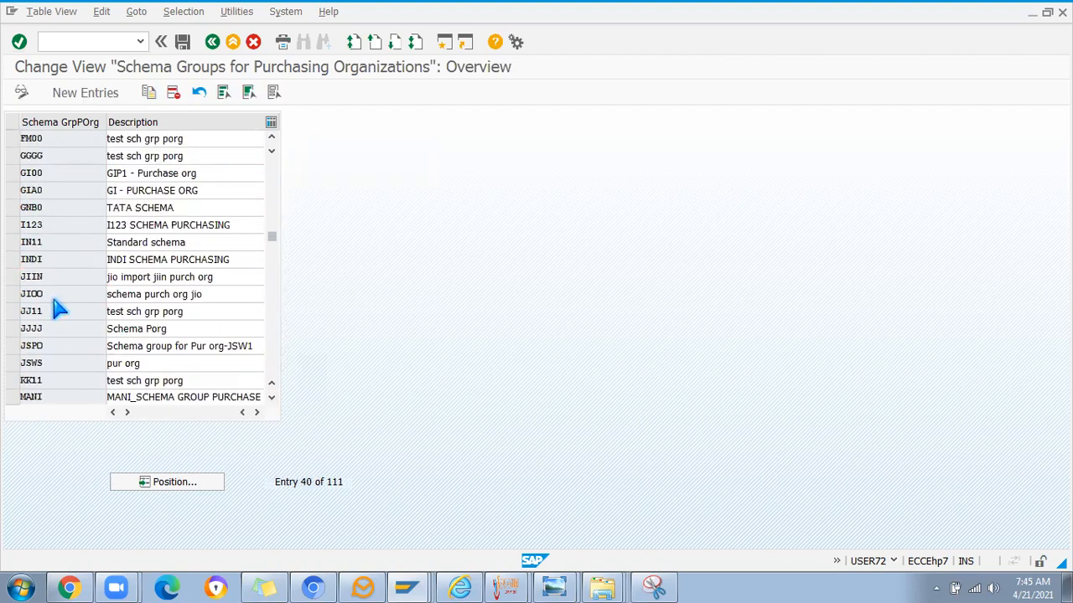
scroll(55, 304, "down", 3)
scroll(57, 334, "down", 2)
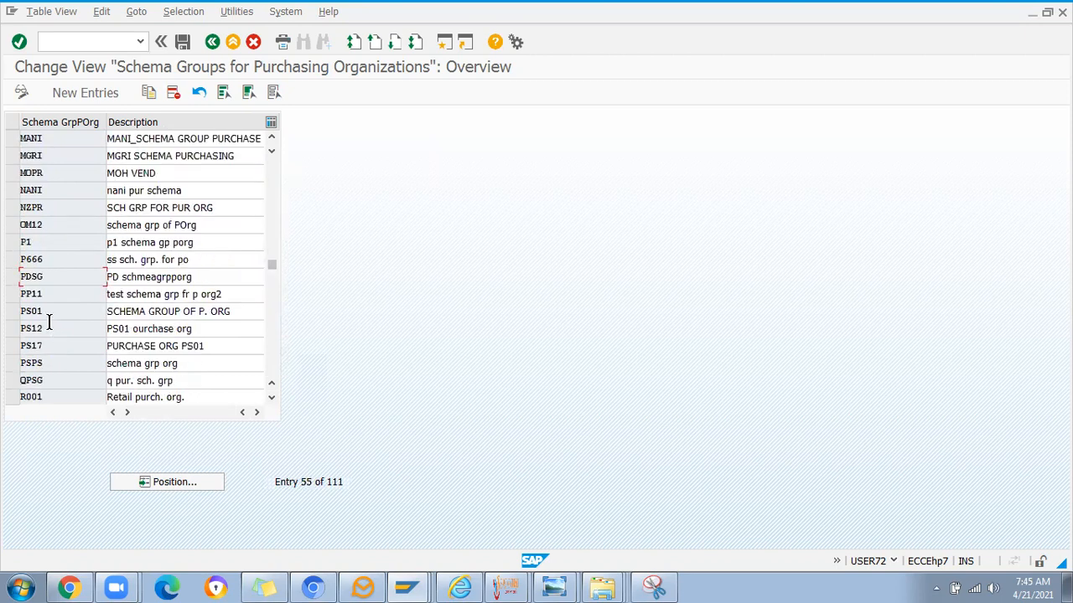
scroll(48, 322, "down", 1)
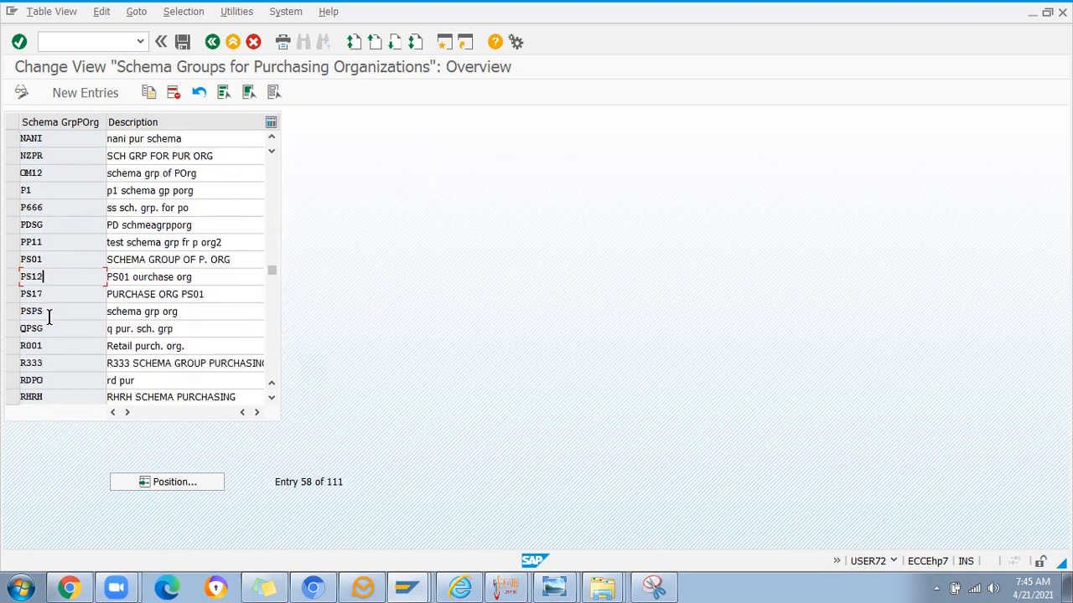
scroll(48, 323, "down", 2)
scroll(49, 352, "down", 1)
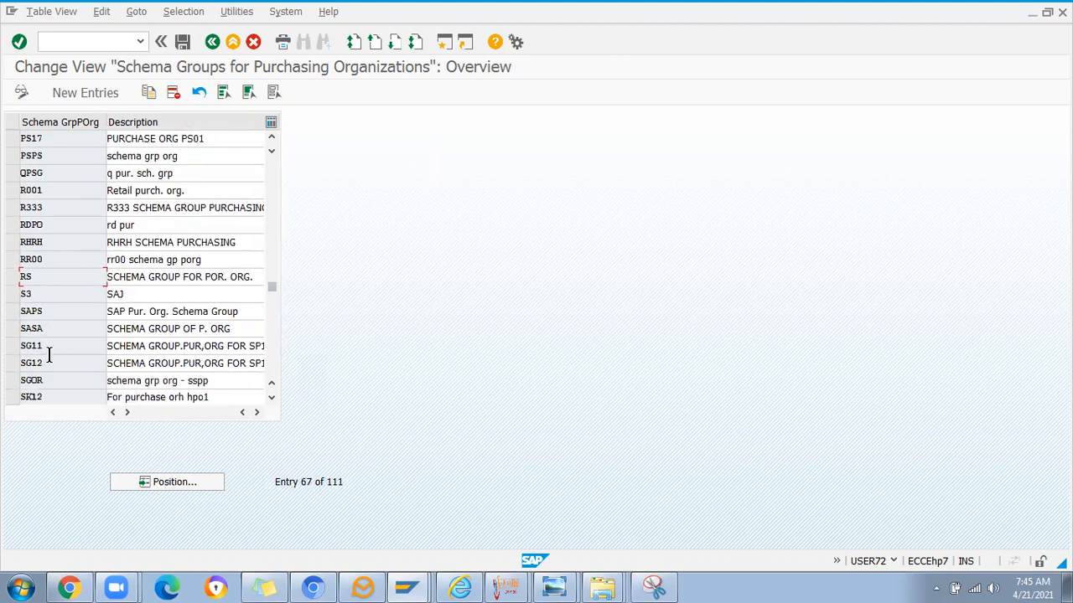
scroll(40, 369, "down", 1)
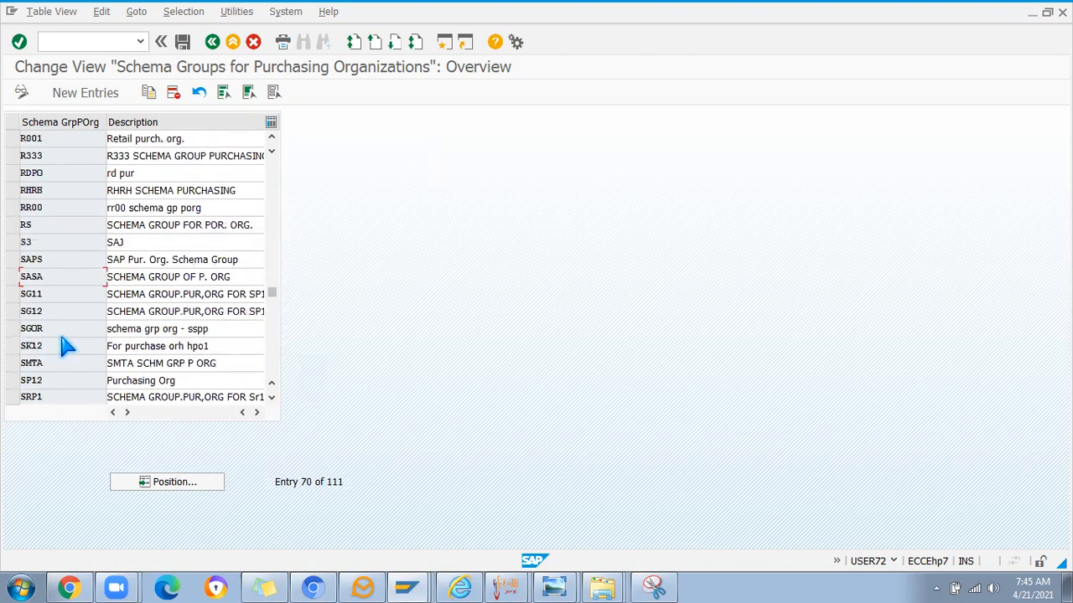
left_click_drag(47, 350, 11, 351)
- Assign schema group SK12 to purchasing organization PO66 and save the assignment in the proposed customizing request
left_click(212, 42)
double_click(84, 218)
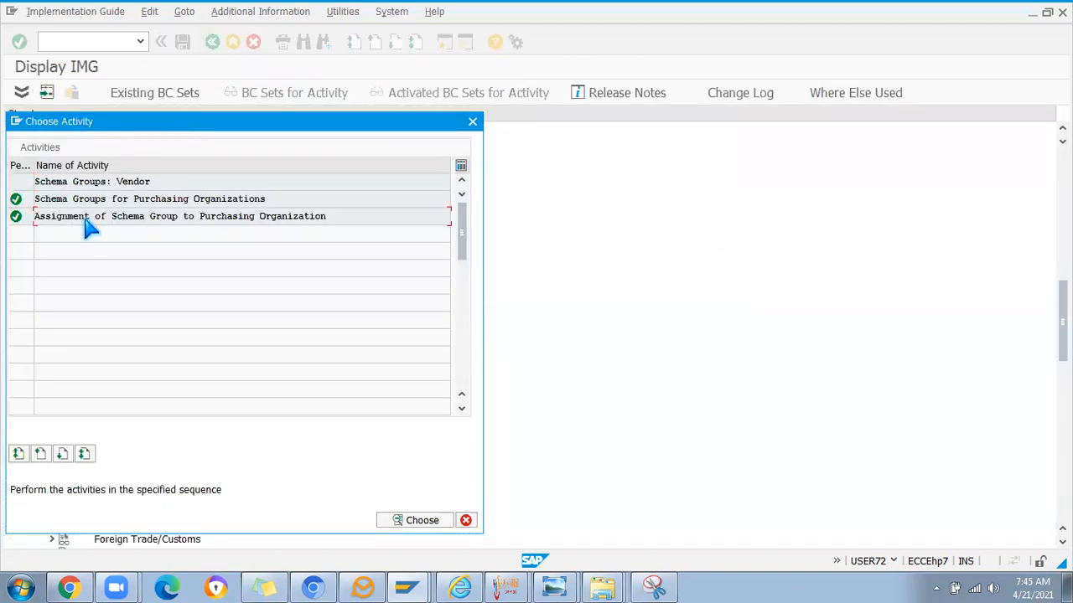
left_click(160, 463)
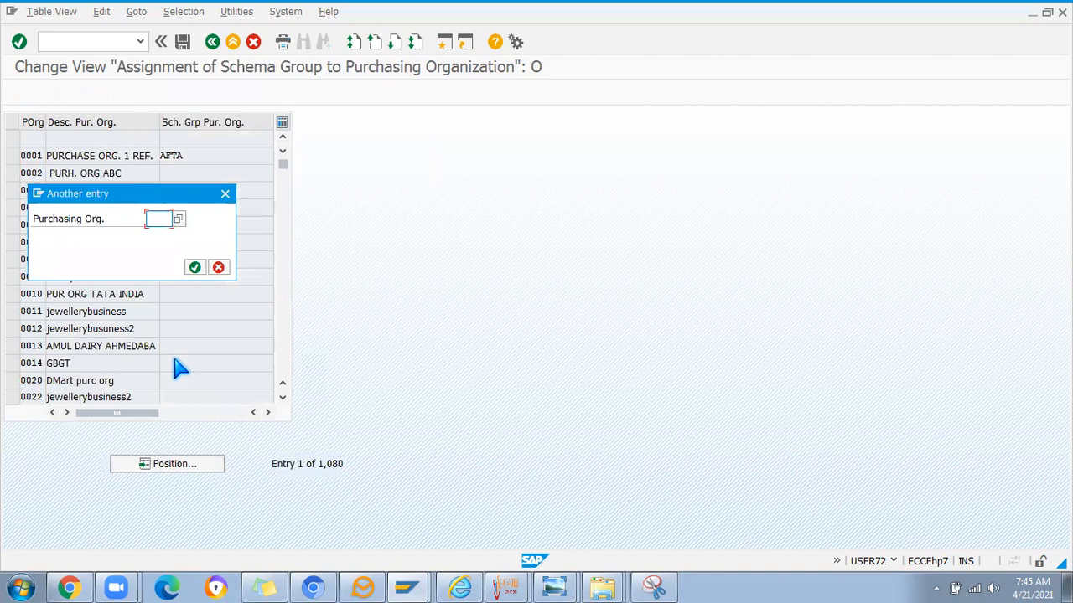
type("Po66")
key("Return")
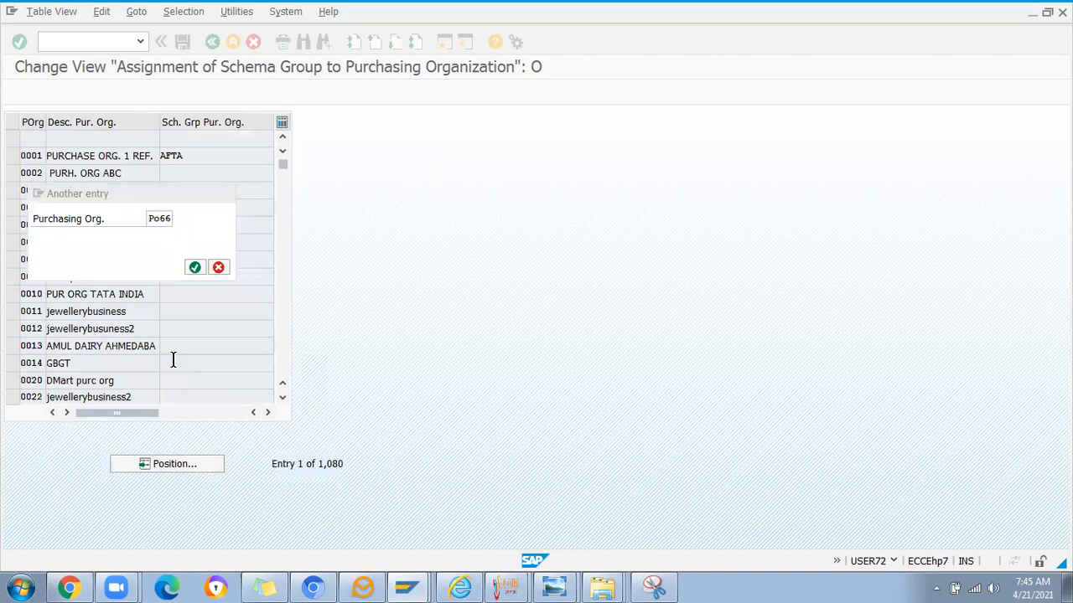
left_click(187, 139)
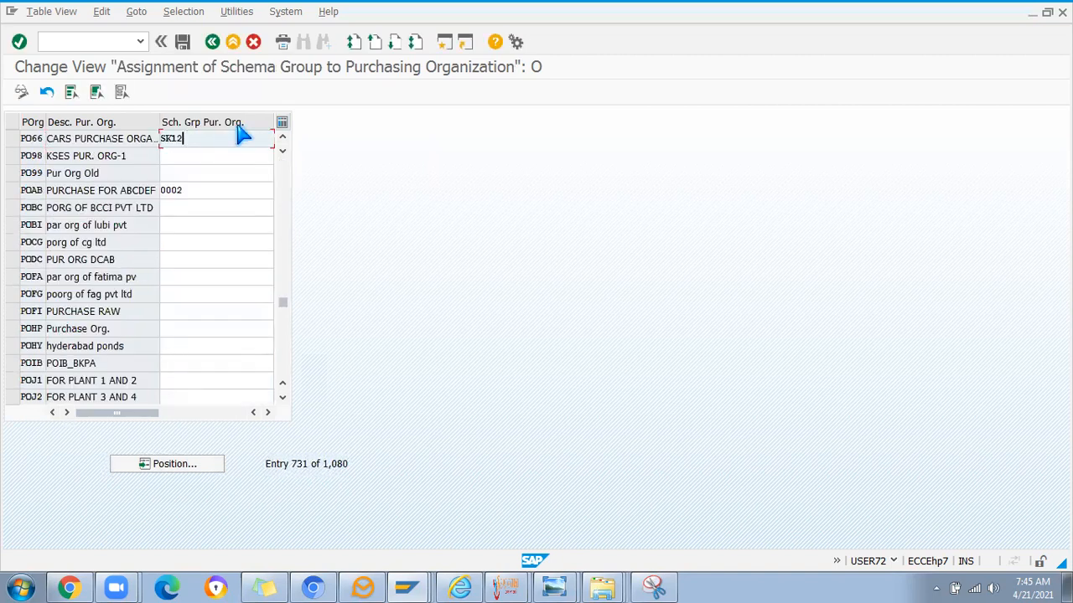
left_click(184, 42)
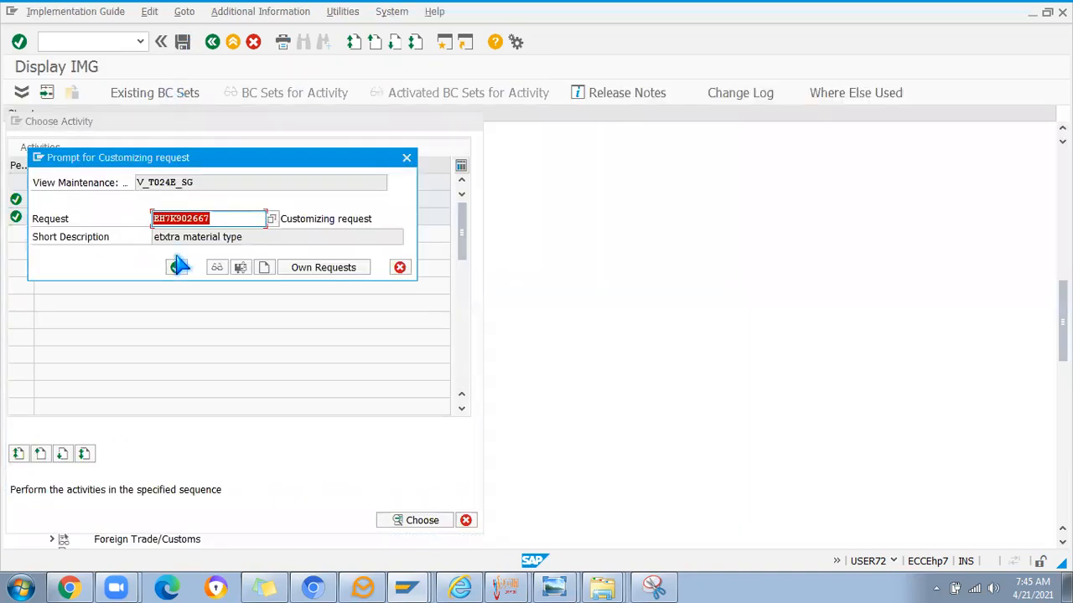
left_click(175, 267)
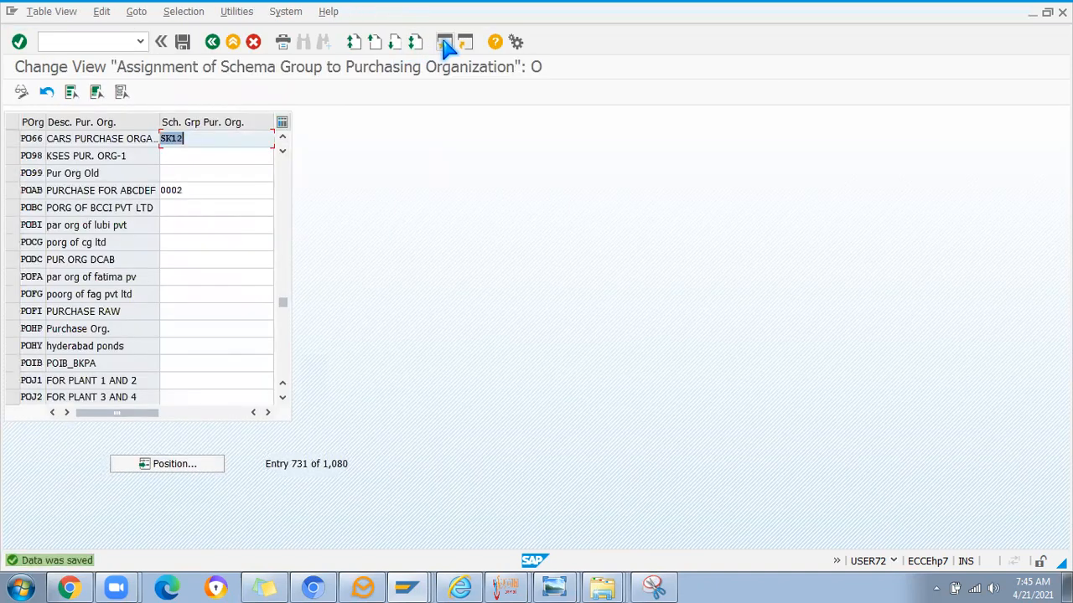
- Open the RAM U BOLTS vendor for change in a new session, set its vendor schema group to 10 and save
left_click(62, 40)
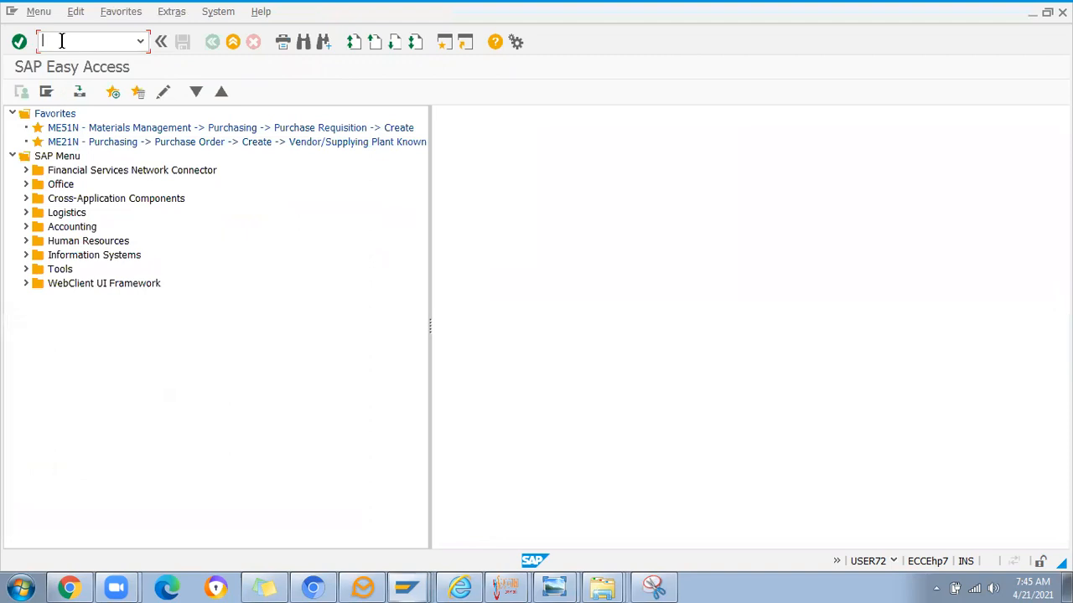
key("Return")
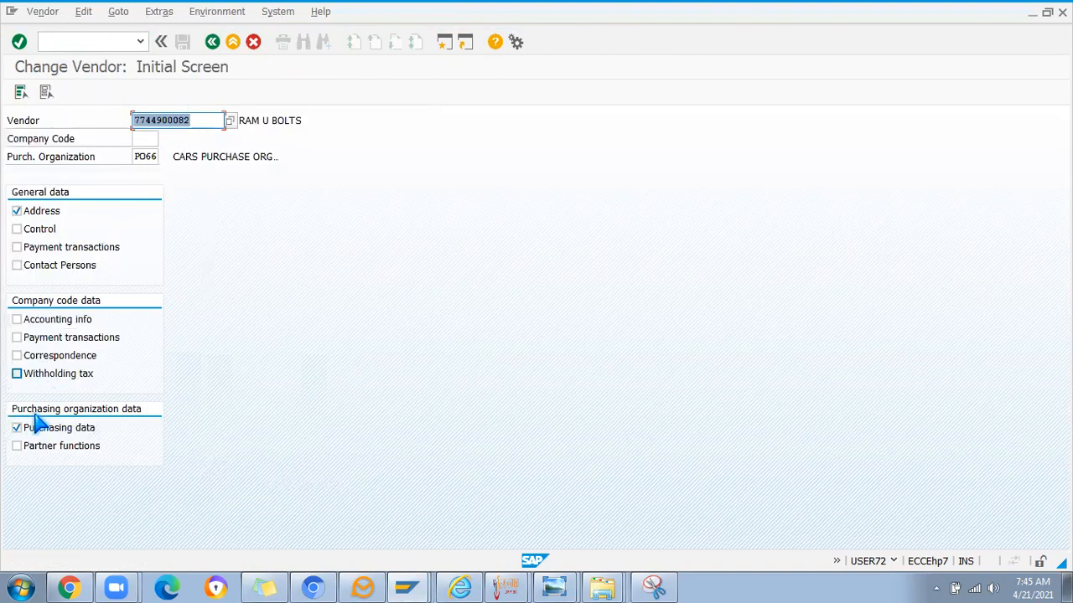
key("Return")
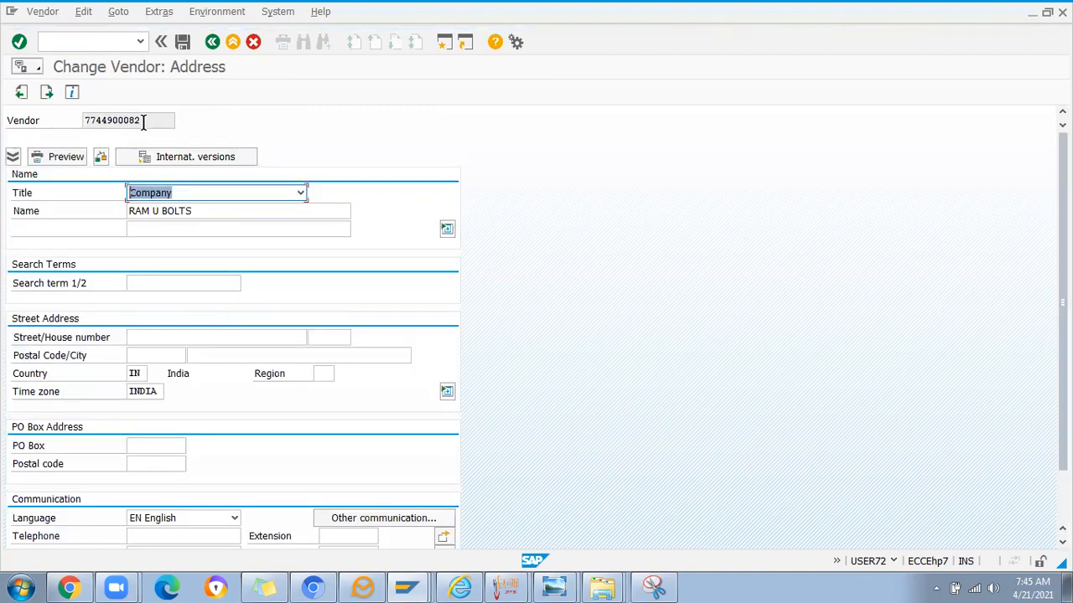
key("Return")
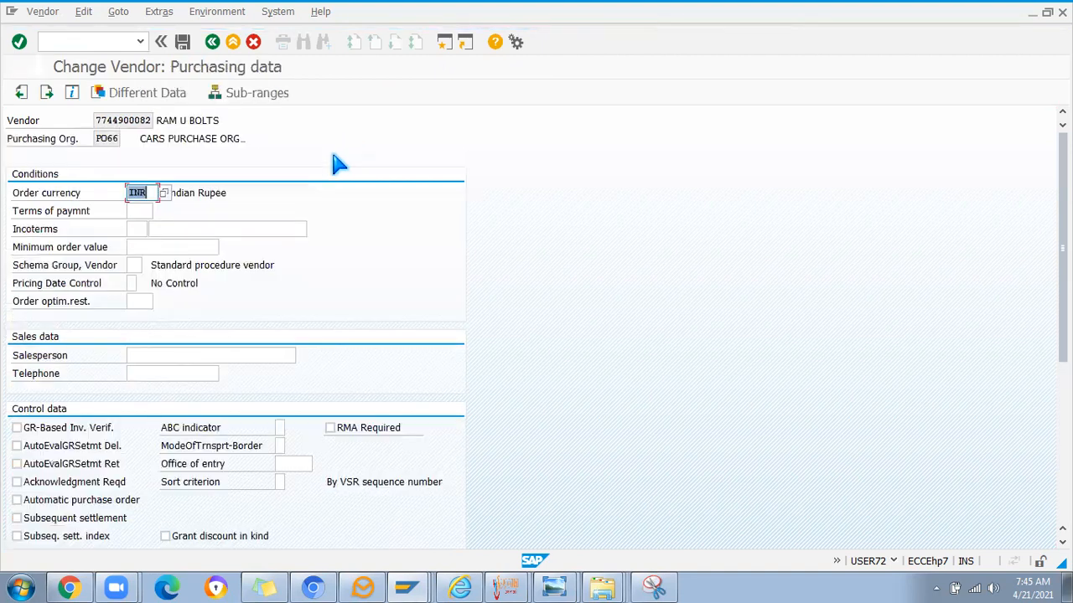
left_click(135, 265)
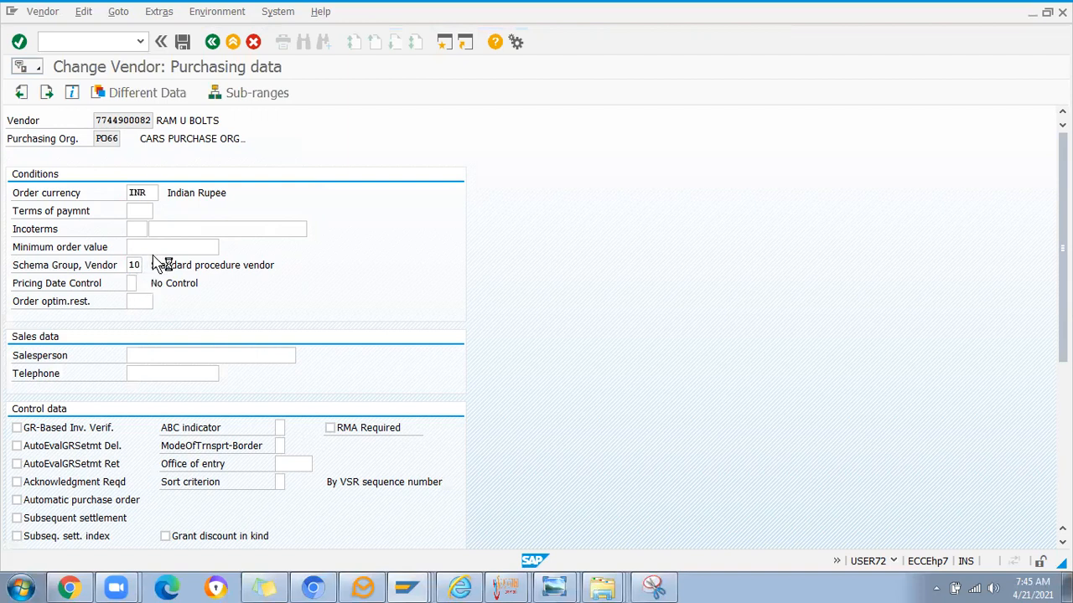
key("Return")
left_click(207, 327)
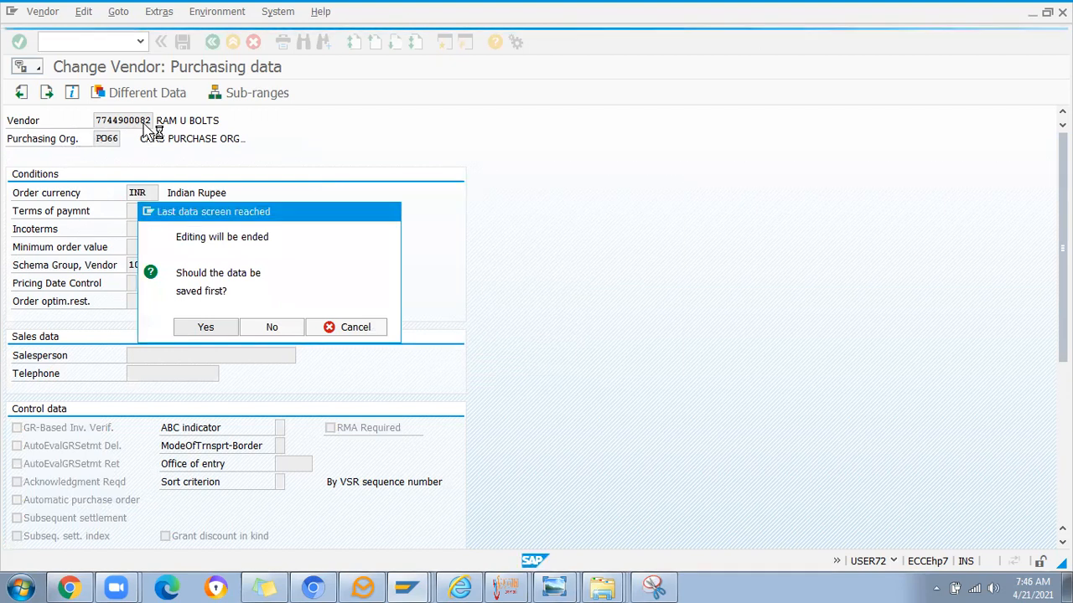
- Return to the customizing session, leave the schema group activities and open Determination of Calculation Schema in Purchasing under Define Schema Determination
key("alt+Tab")
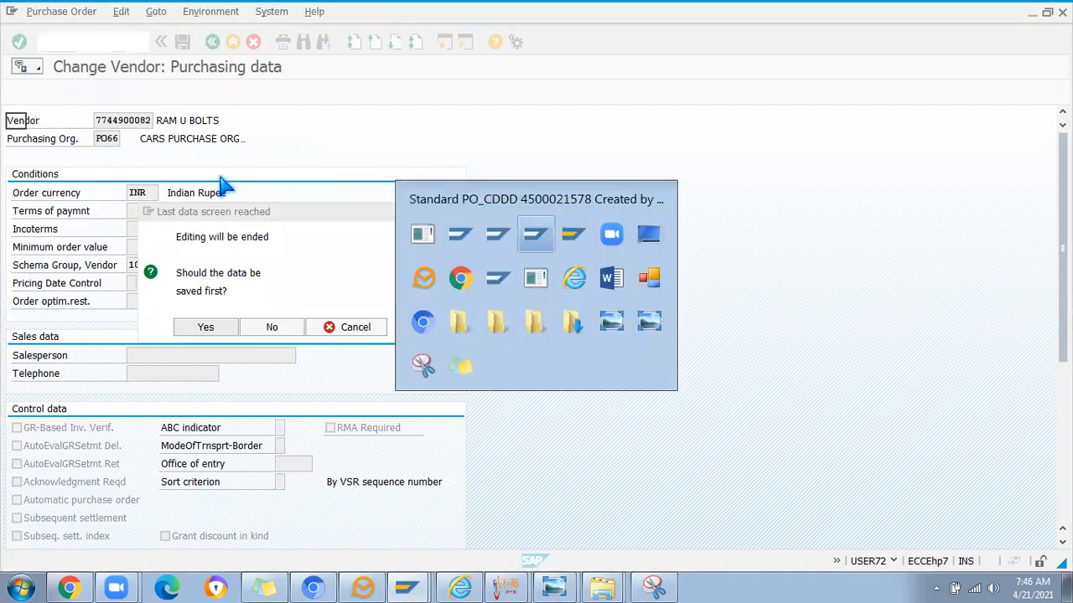
key("alt+Tab")
key("alt+Tab")
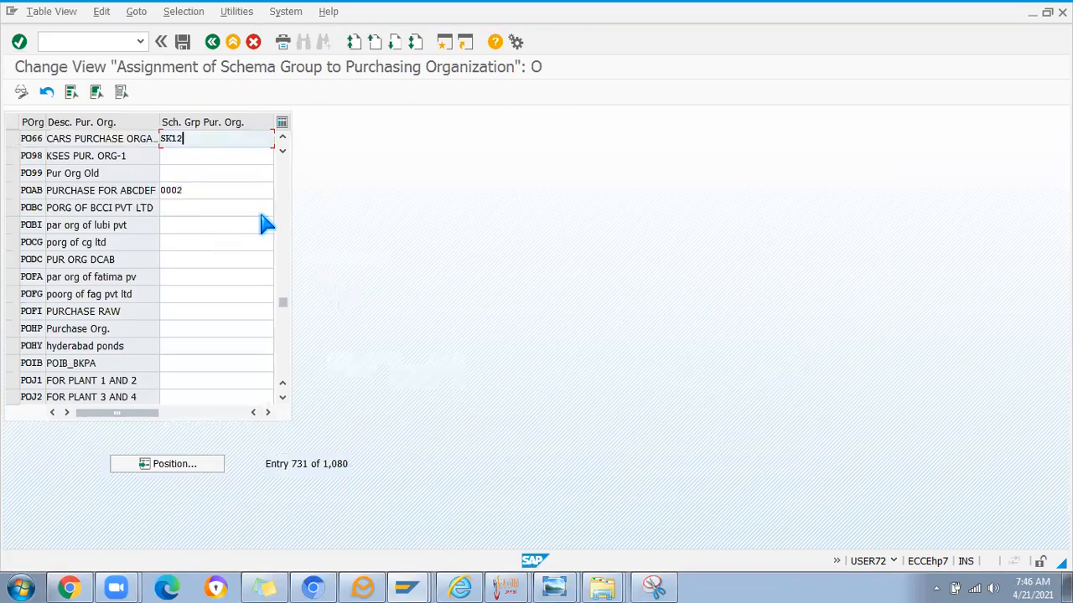
left_click(213, 43)
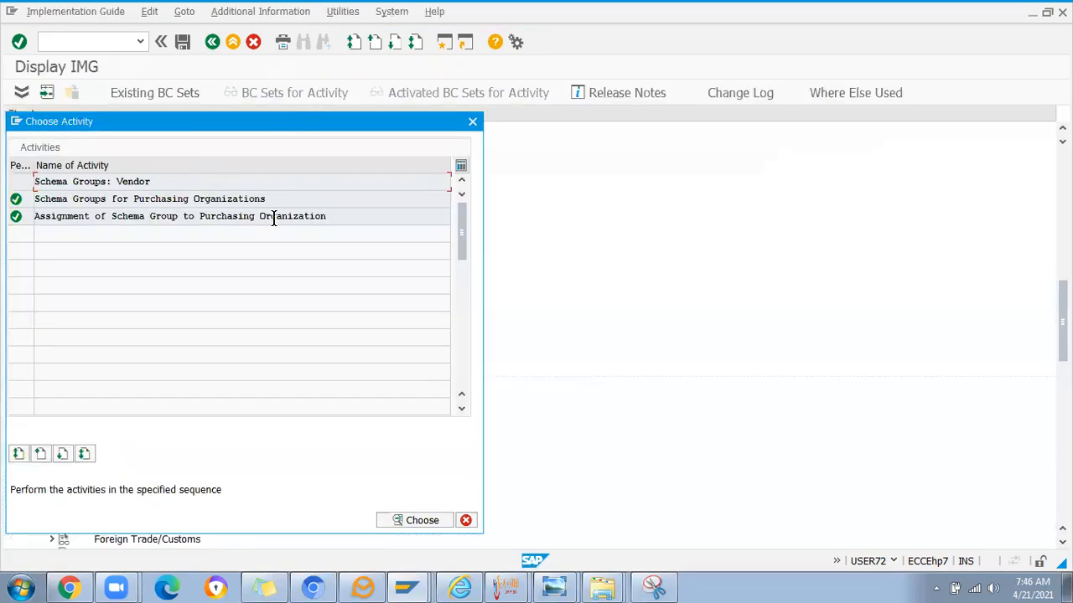
left_click(472, 123)
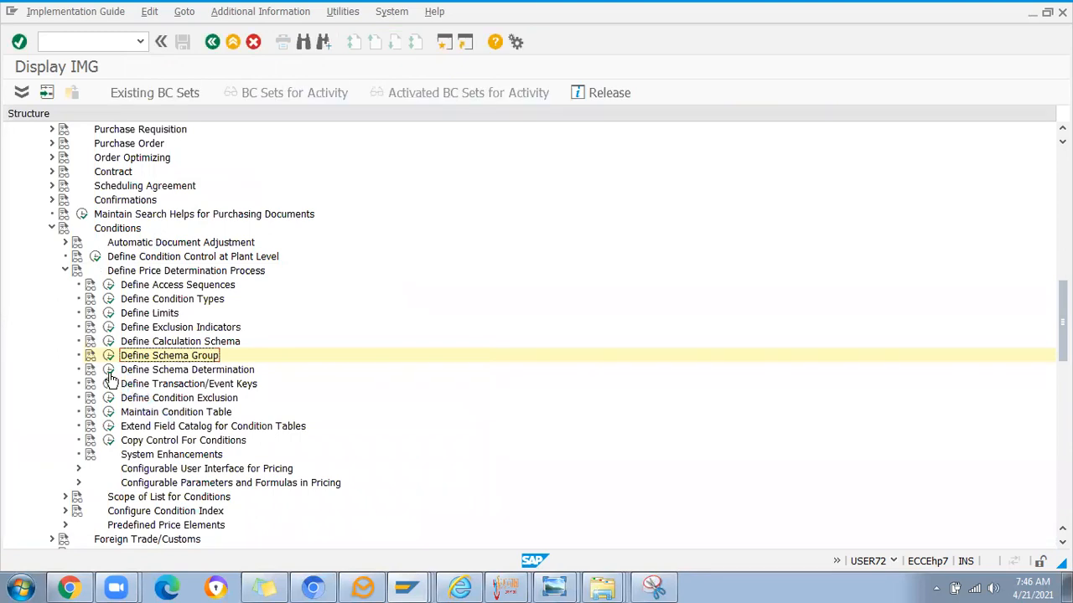
left_click(109, 372)
double_click(86, 181)
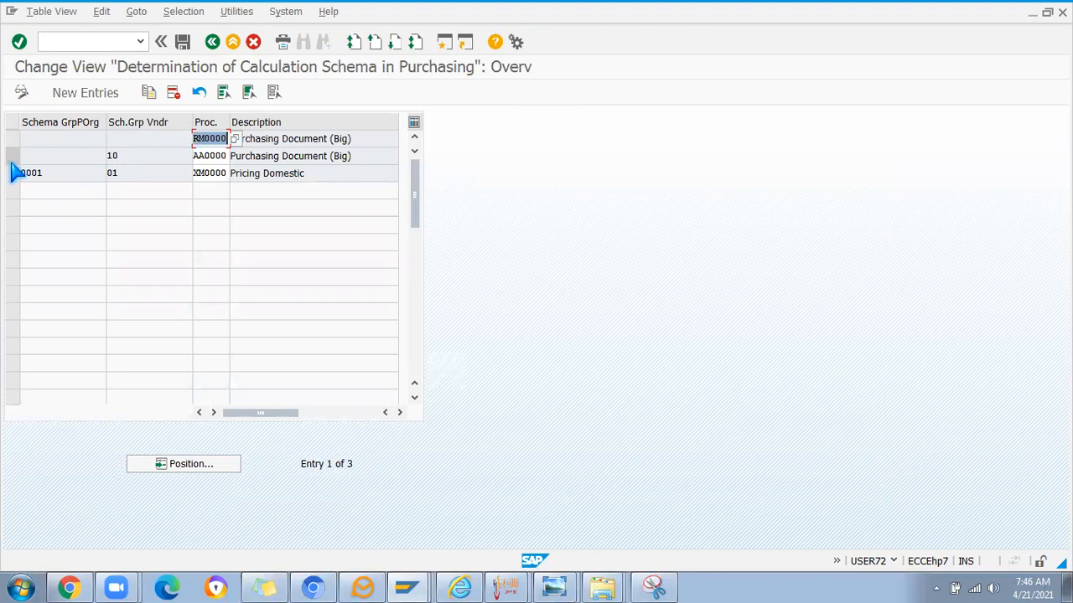
- Try to make the AA0000 entry's purchasing organization schema group editable by switching between display and change mode
left_click(11, 156)
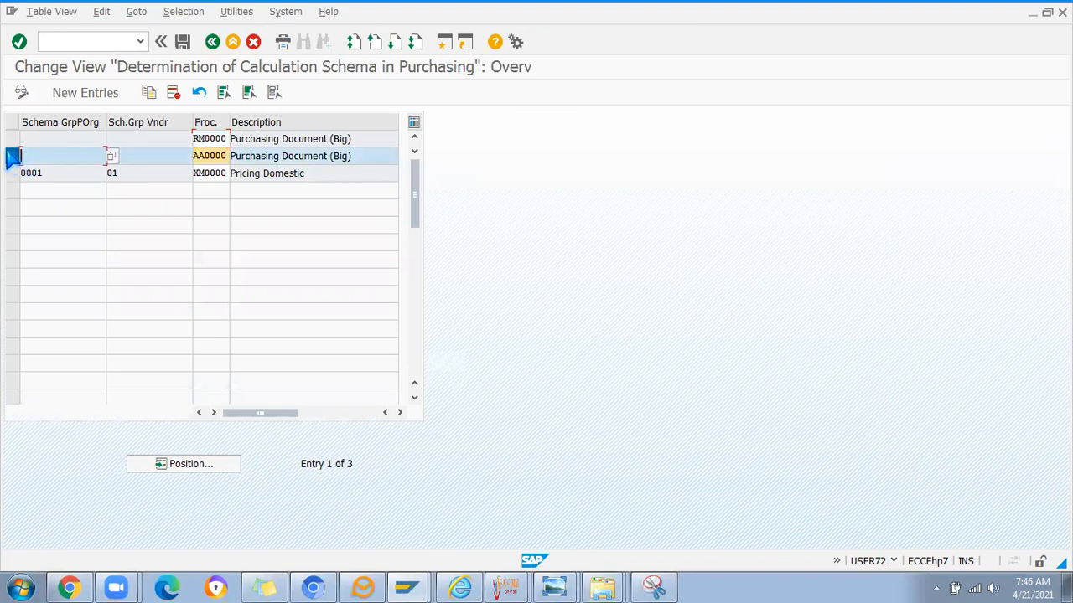
left_click(21, 92)
left_click(61, 152)
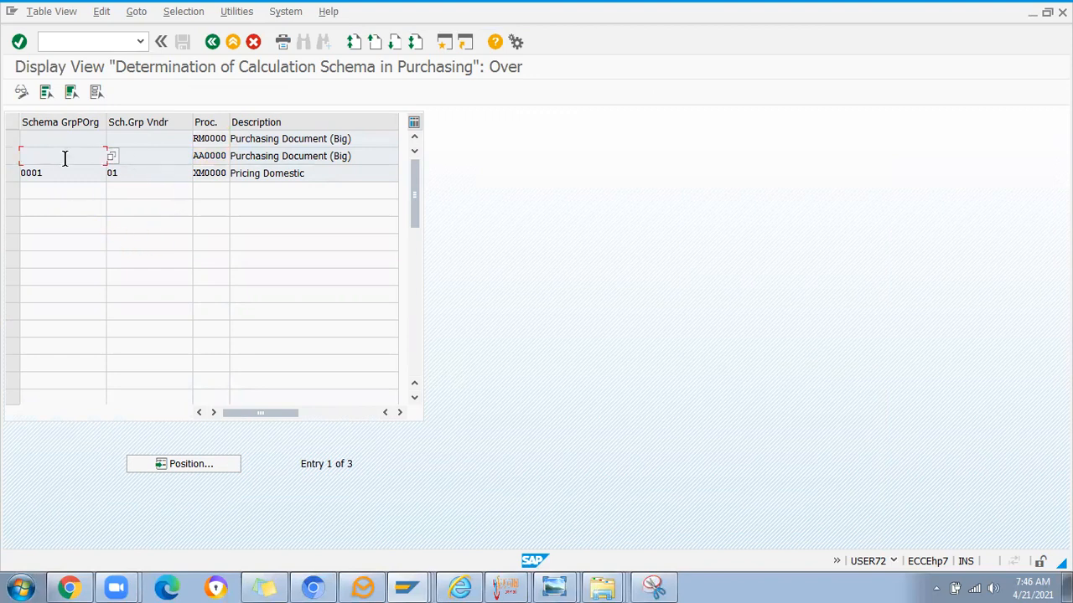
left_click(146, 158)
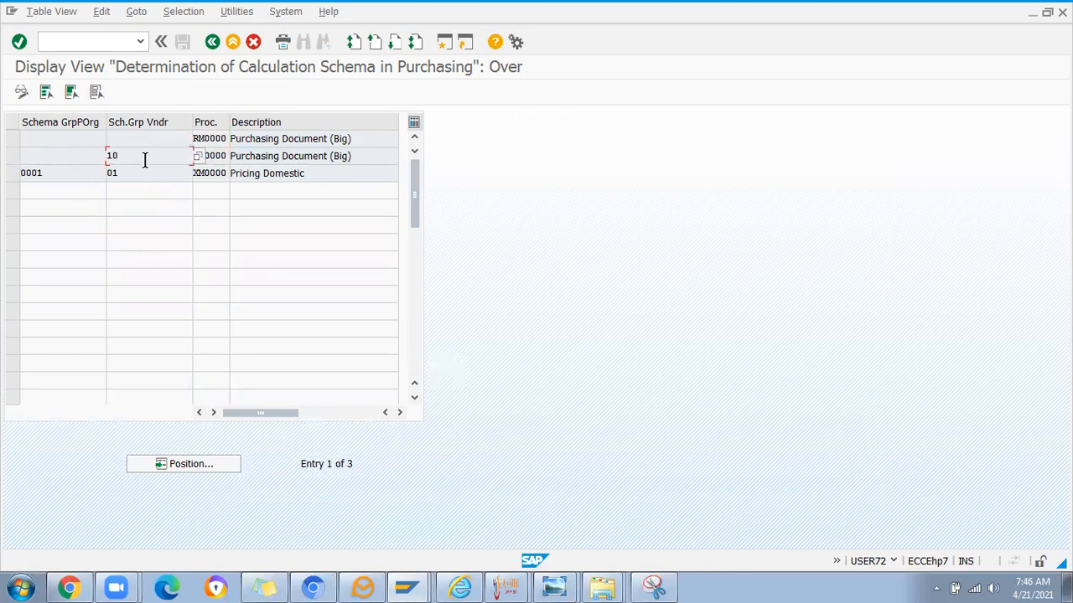
left_click(12, 156)
left_click(22, 92)
left_click(71, 155)
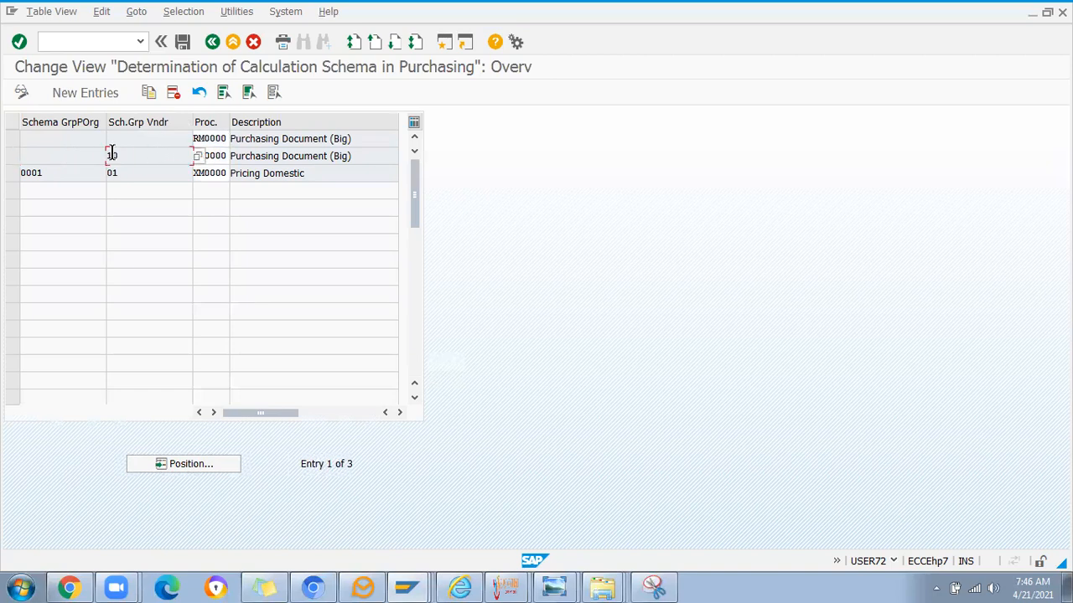
- Delete the AA0000 entry for vendor schema group 10 and save the deletion in the proposed customizing request
left_click(12, 157)
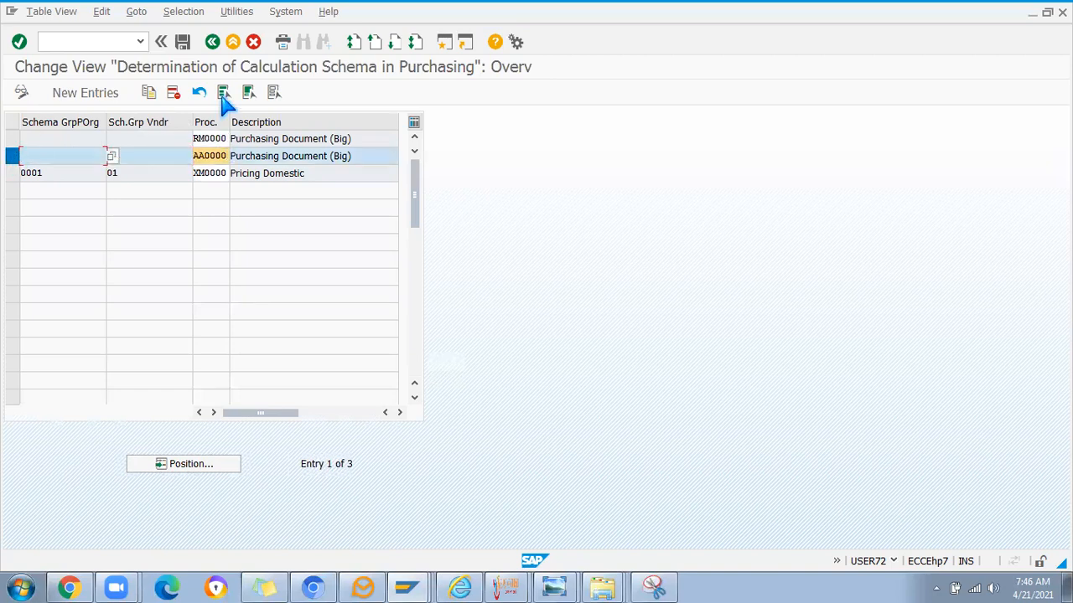
left_click(172, 92)
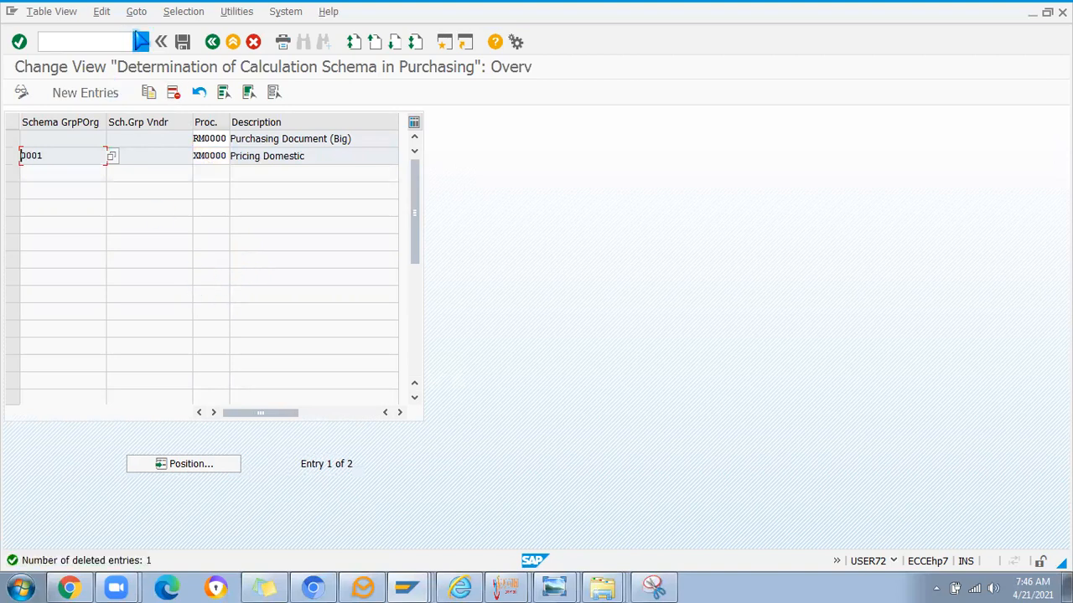
left_click(181, 41)
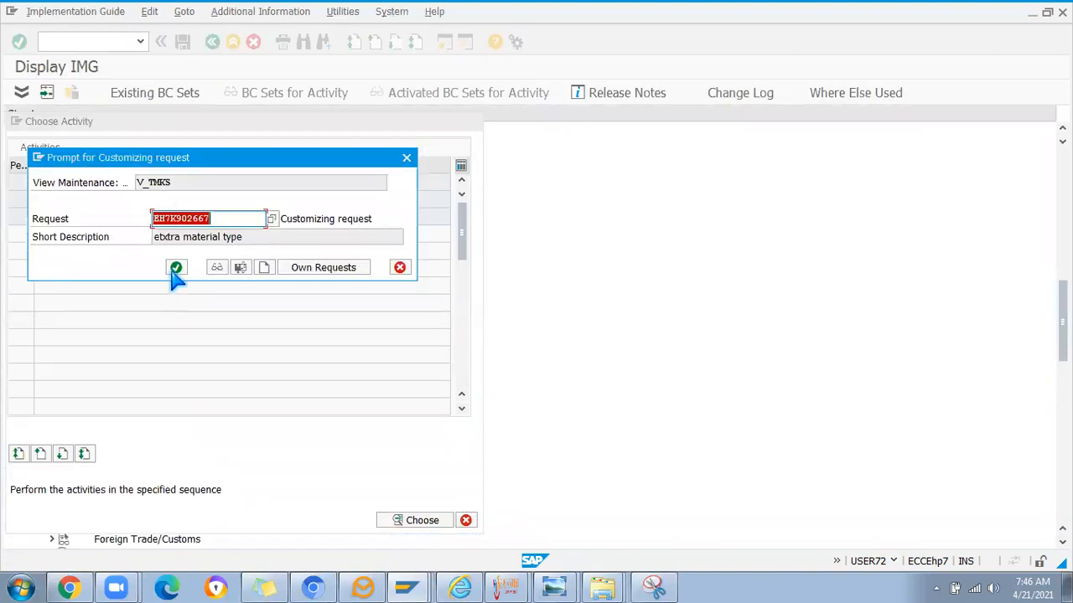
left_click(176, 267)
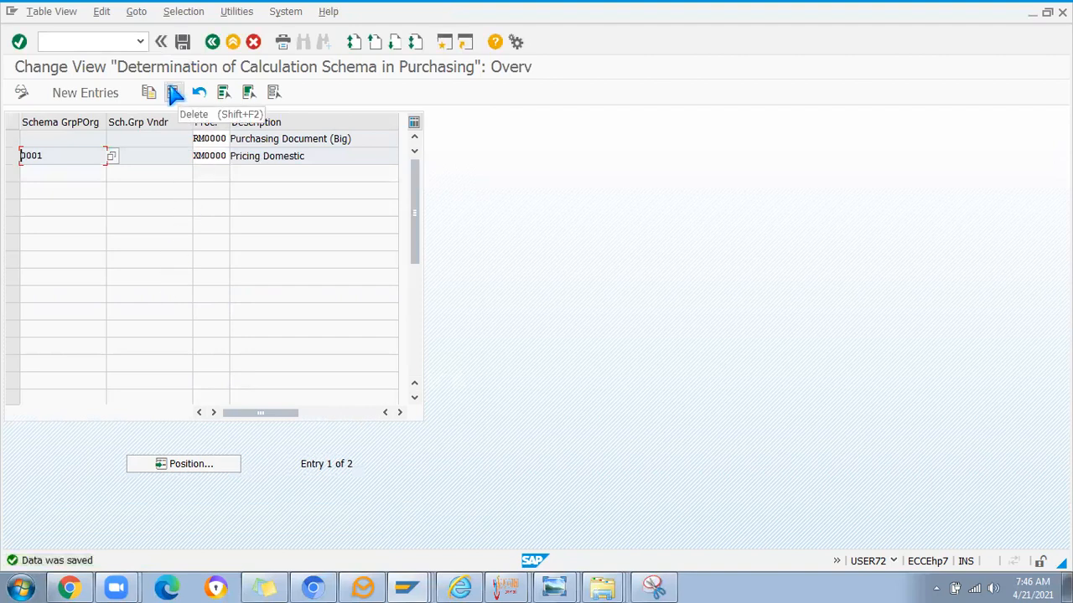
- Create a schema determination entry with purchasing organization group SK12, vendor group 10 and procedure AA0000, and save it
left_click(81, 94)
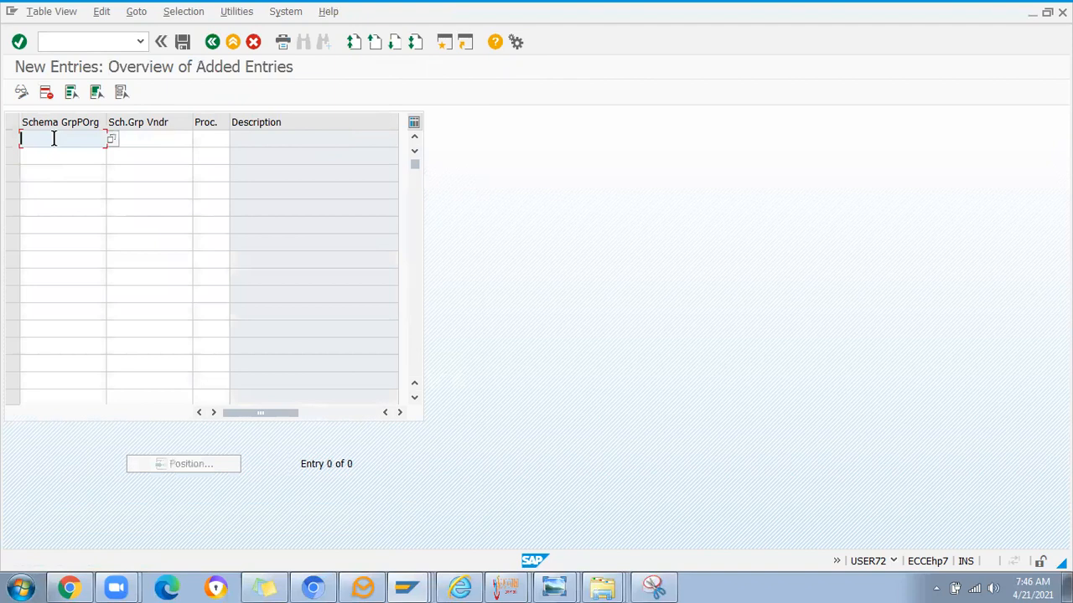
left_click(127, 139)
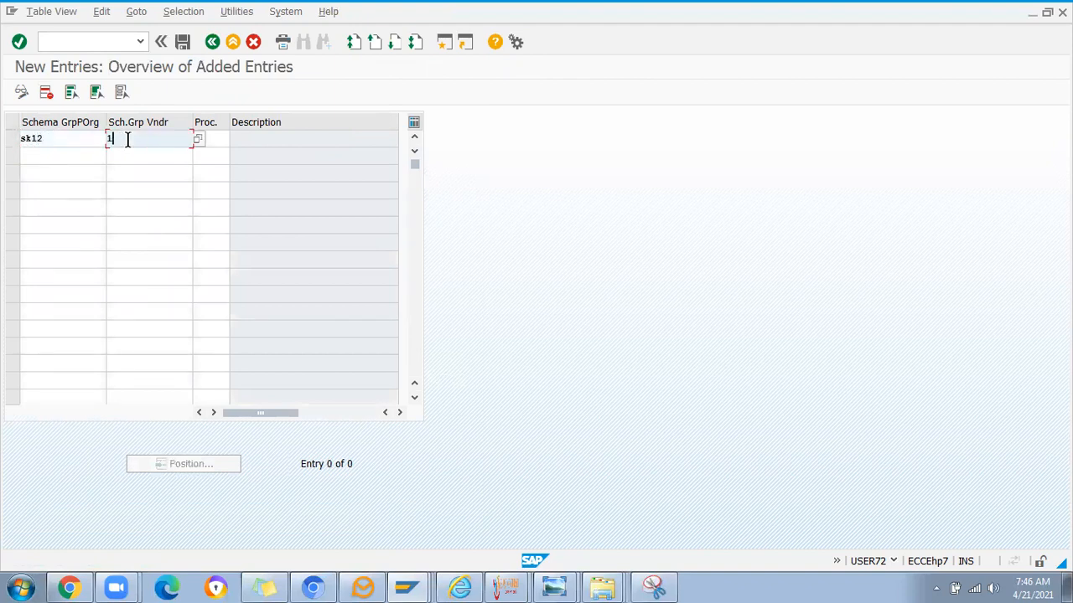
left_click(211, 139)
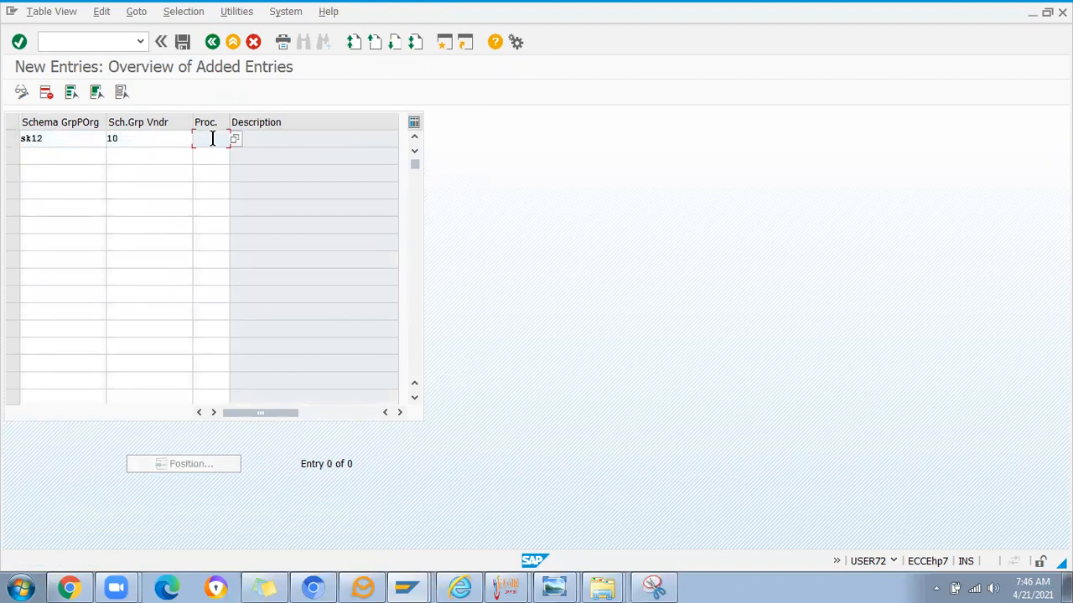
type("AA0000")
left_click(134, 142)
left_click(78, 132)
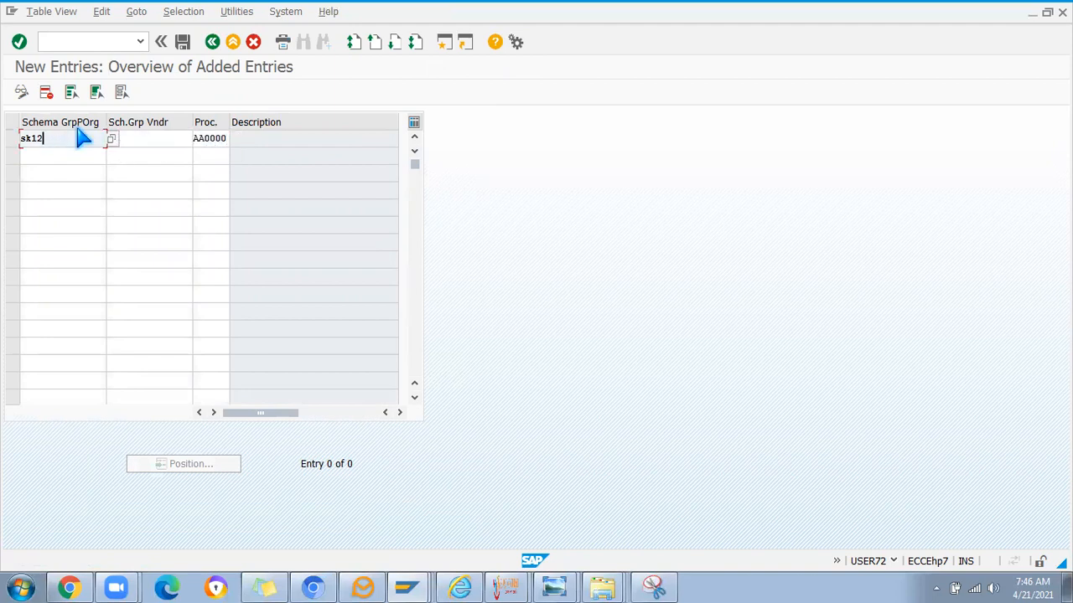
left_click(182, 42)
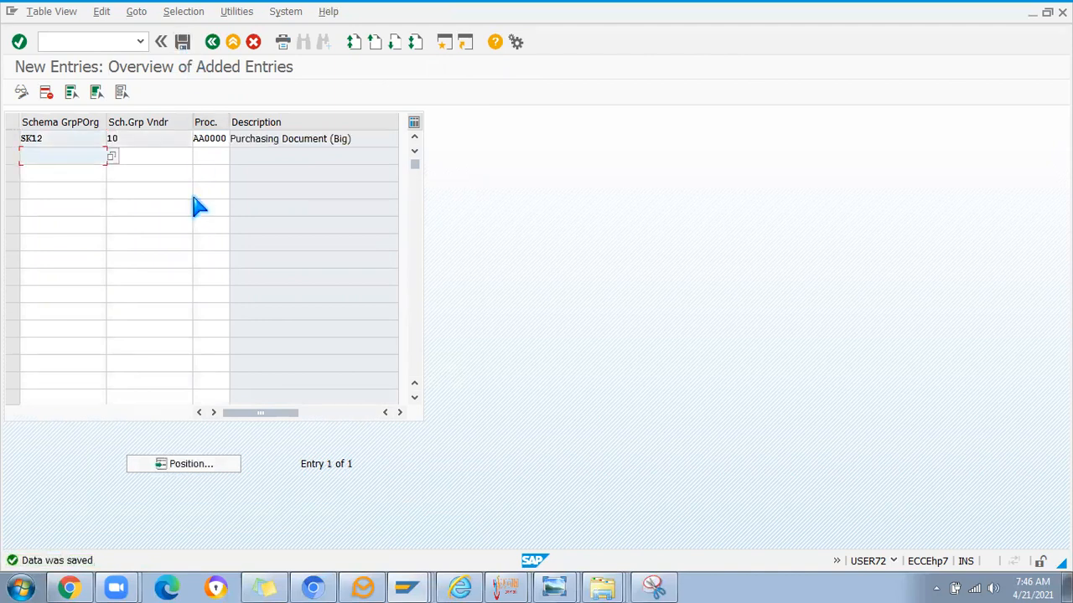
left_click(444, 44)
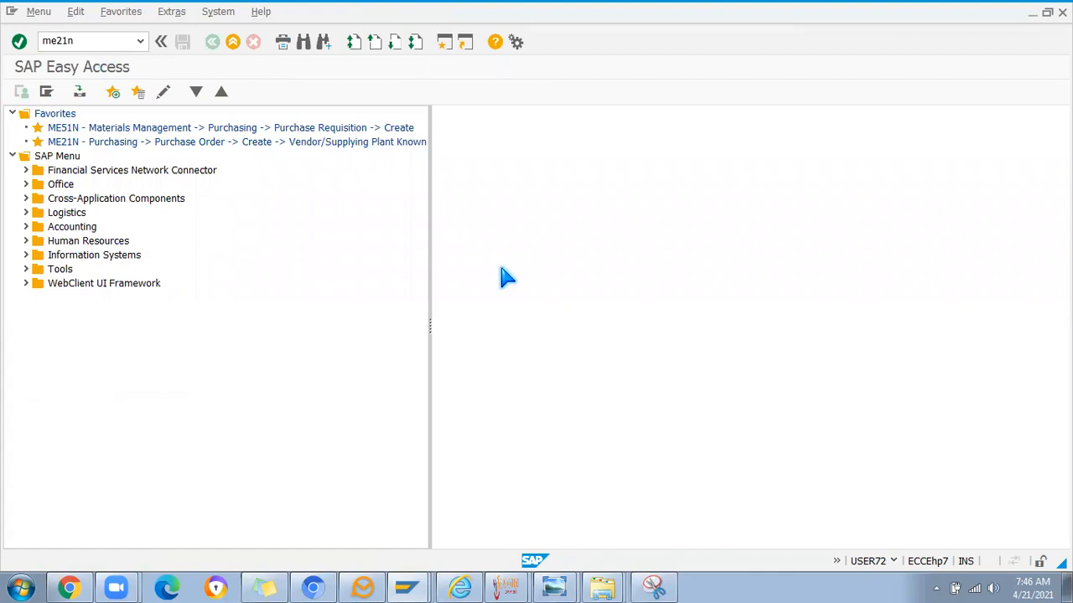
key("Return")
double_click(149, 179)
double_click(145, 195)
left_click(149, 208)
left_click(167, 178)
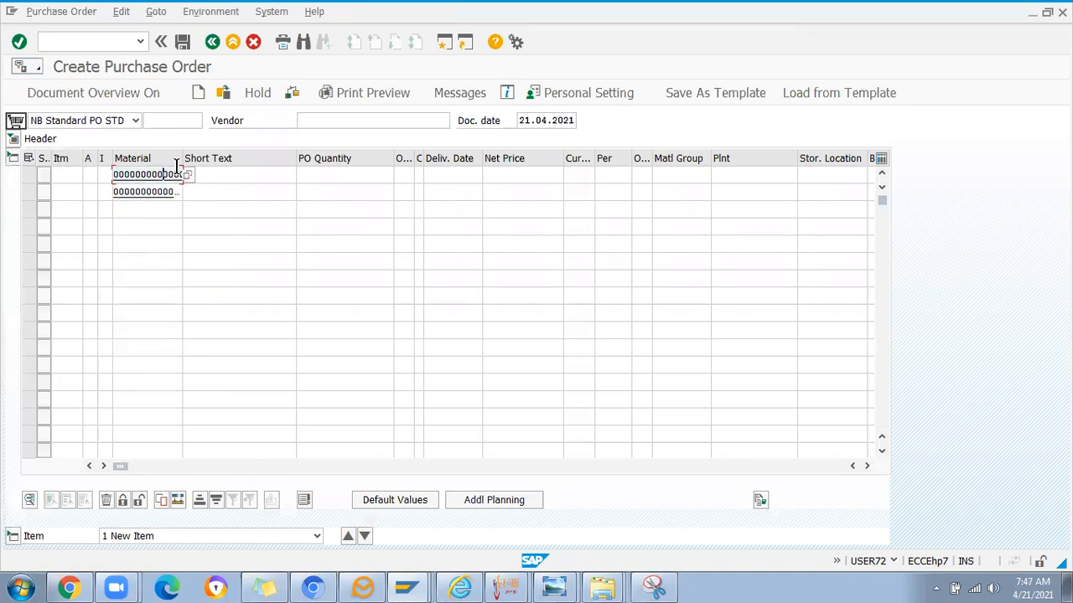
left_click_drag(182, 159, 253, 163)
left_click_drag(209, 192, 98, 191)
key("BackSpace")
left_click(193, 220)
key("Return")
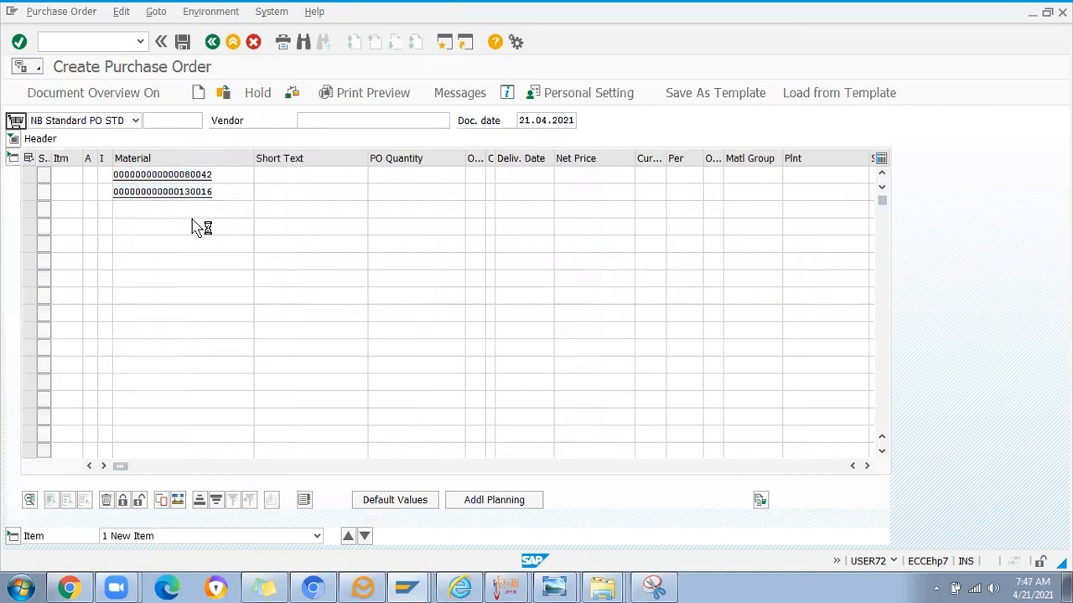
- Set purchasing organization PO66, purchasing group PG3 and company code MB11 in the order's Org. Data, and enter the vendor's account number
left_click(128, 174)
left_click(128, 195)
left_click(128, 195)
left_click(128, 208)
left_click(128, 211)
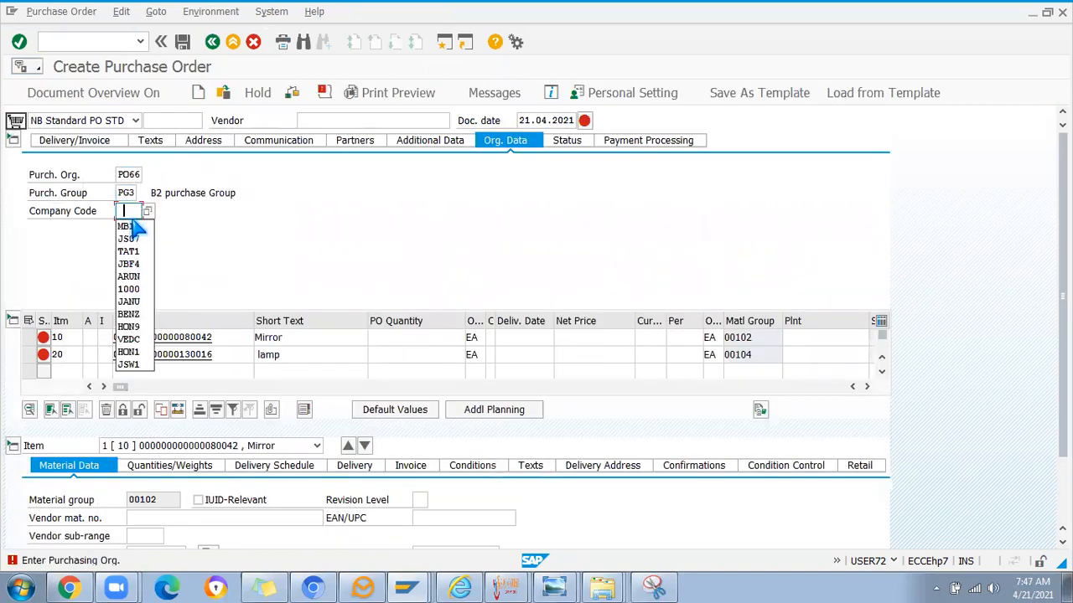
left_click(129, 224)
left_click(332, 117)
left_click(335, 136)
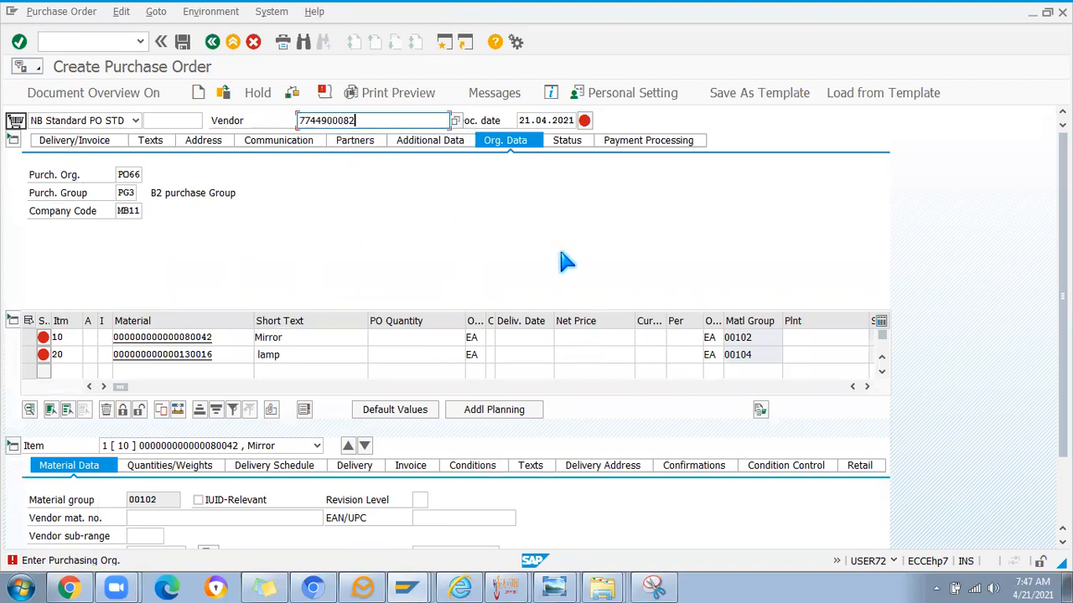
- Assign plant FR01 and a PO quantity of 1 to both the Mirror and lamp items, and confirm the order entries
left_click(808, 338)
left_click(812, 356)
left_click(812, 357)
left_click(813, 372)
left_click(402, 338)
left_click(429, 353)
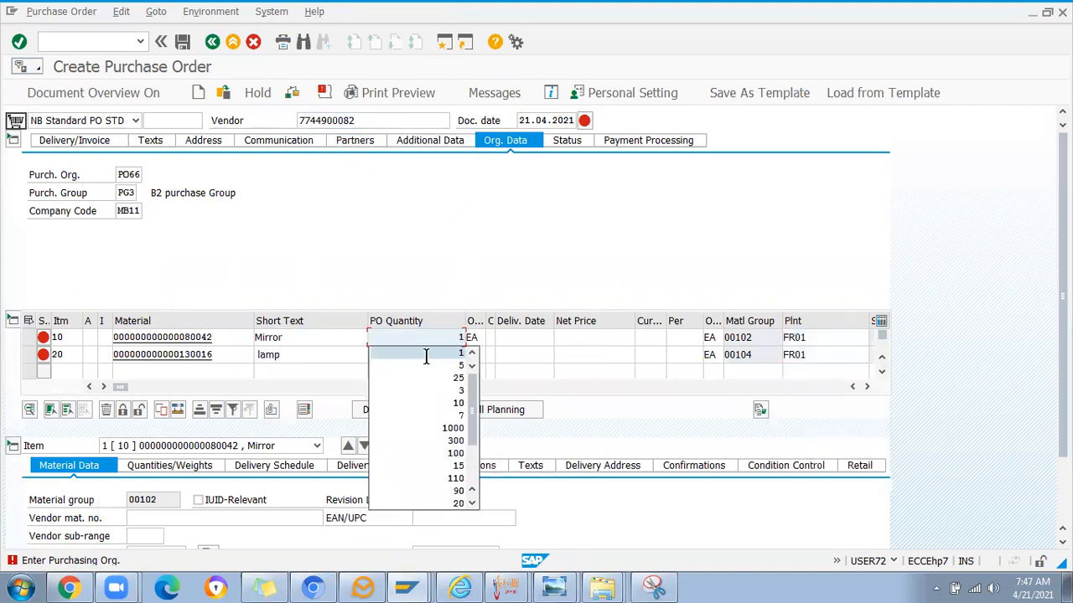
left_click(429, 355)
left_click(437, 371)
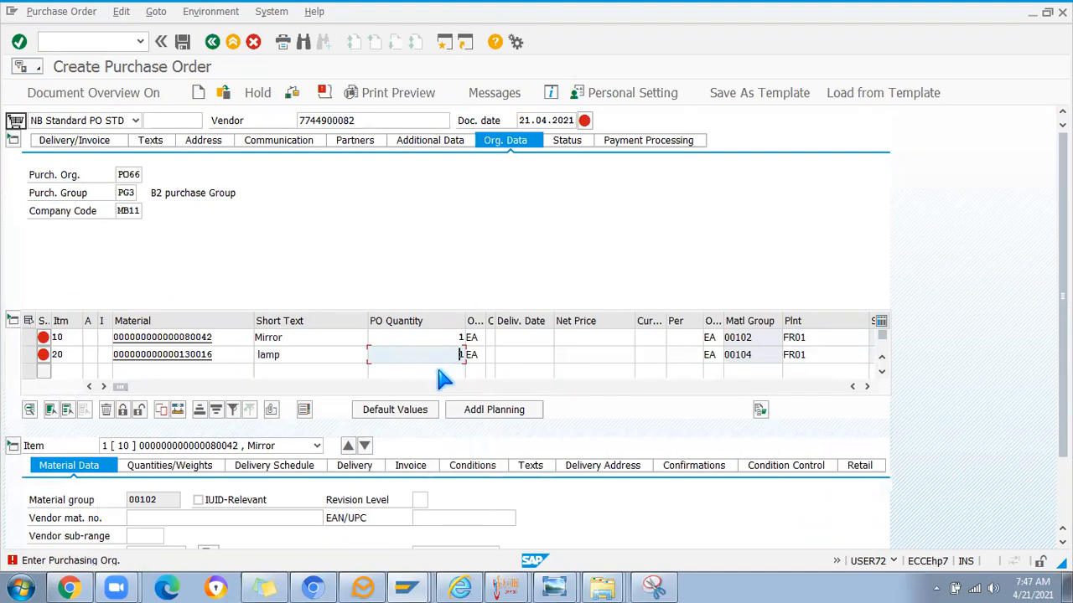
key("Return")
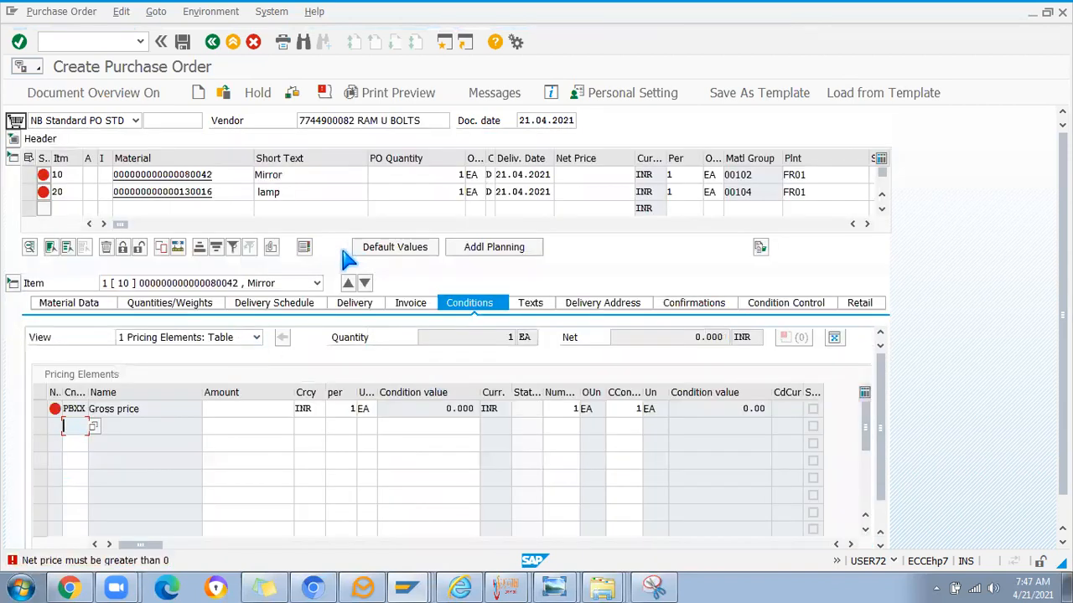
- Check the order header's Org. Data and the gross price condition of item 10, Mirror
left_click_drag(120, 225, 75, 235)
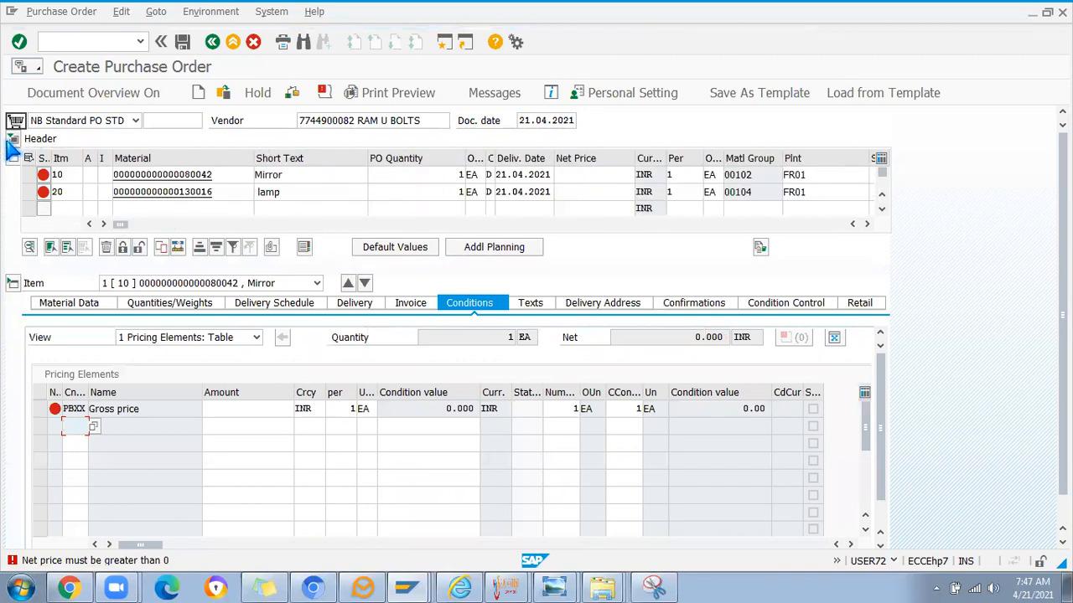
key("ctrl+F2")
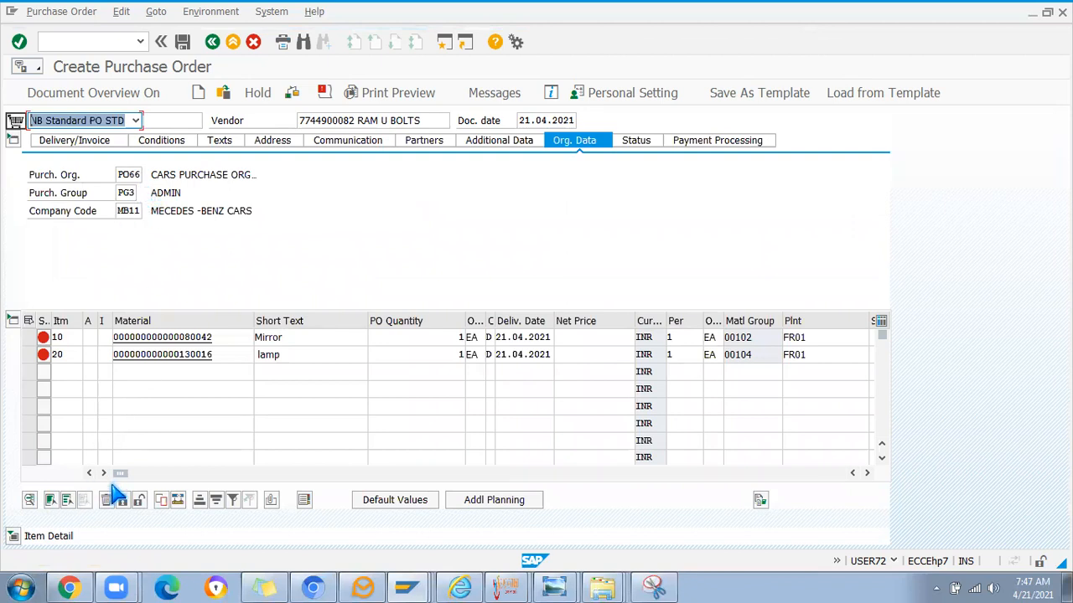
left_click(11, 537)
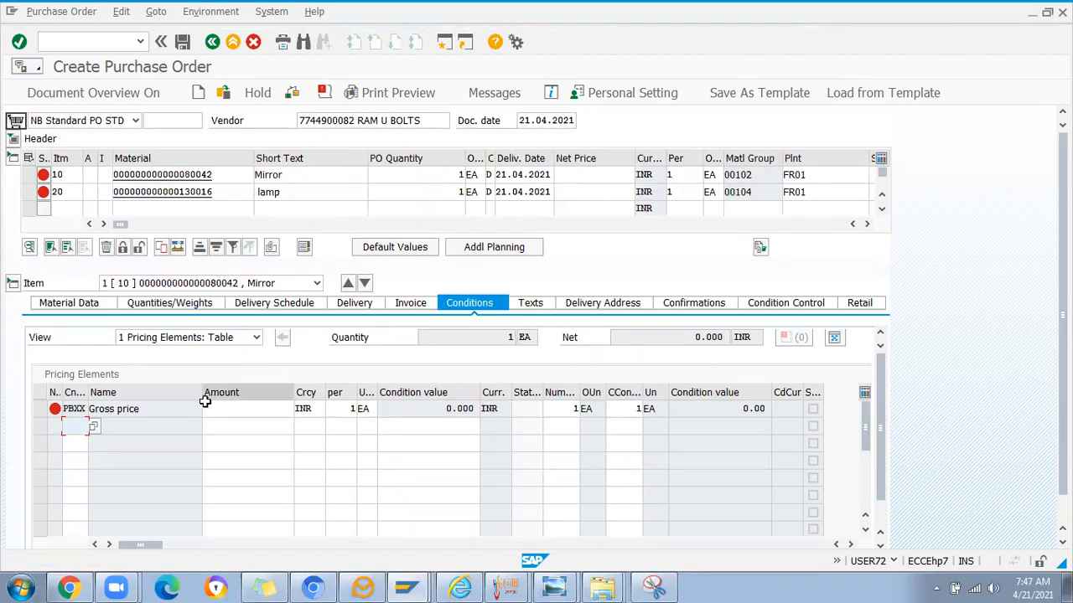
left_click_drag(1063, 410, 1062, 444)
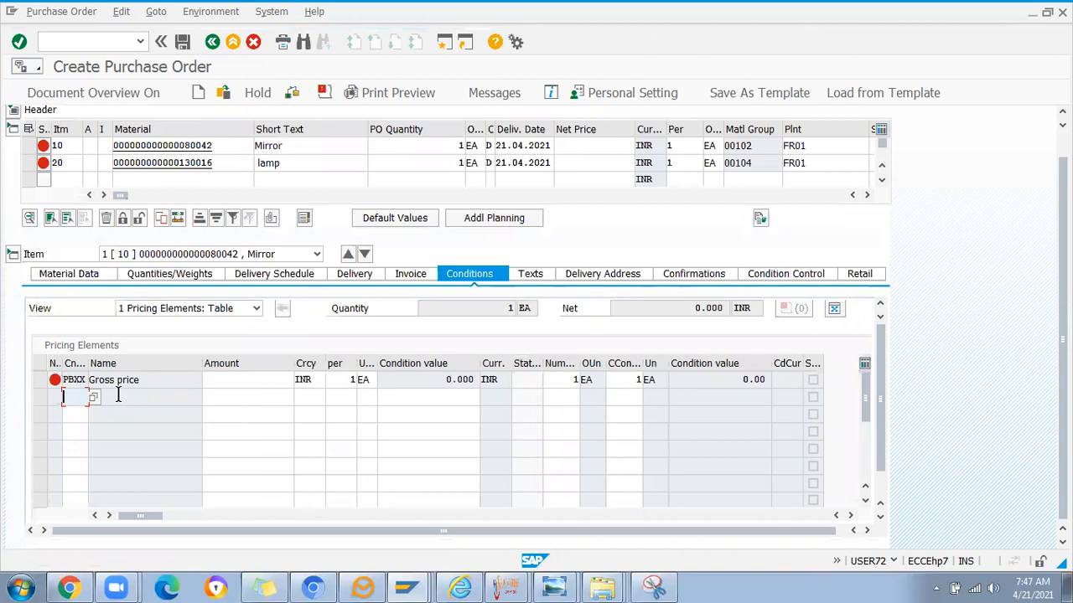
left_click(223, 382)
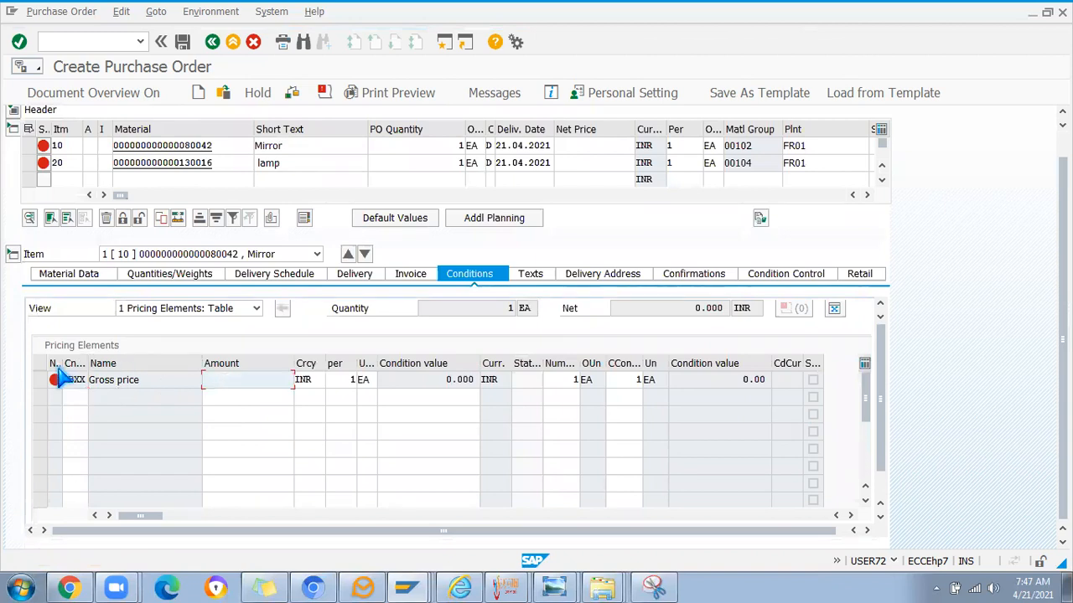
- Examine the pricing analysis for item 20, lamp, including the accesses of condition PB00 in procedure AA0000, and return to the order
left_click_drag(866, 423, 869, 463)
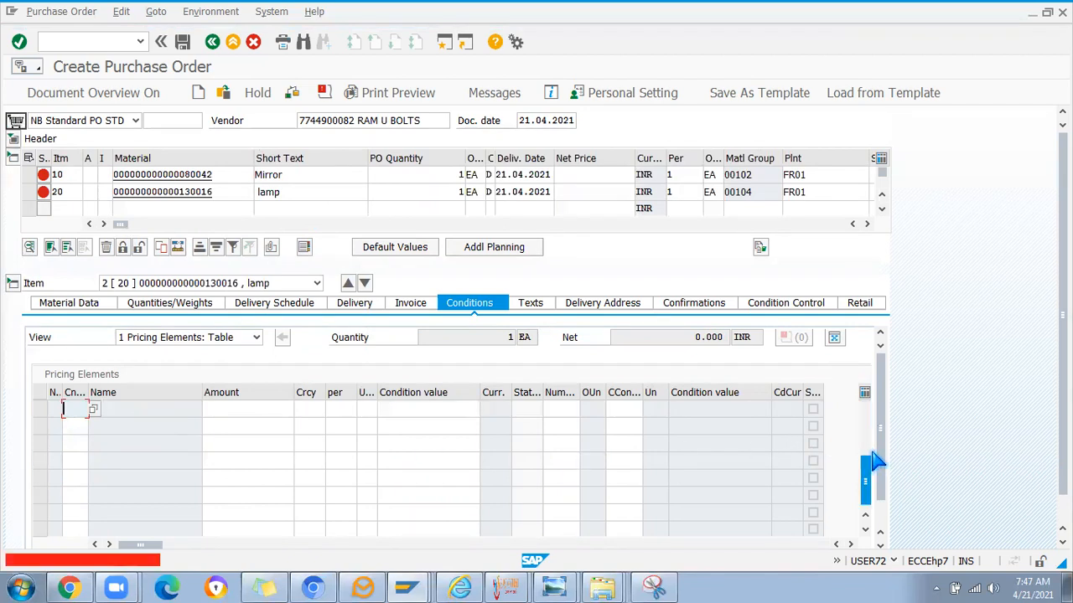
left_click_drag(880, 489, 865, 518)
left_click(240, 537)
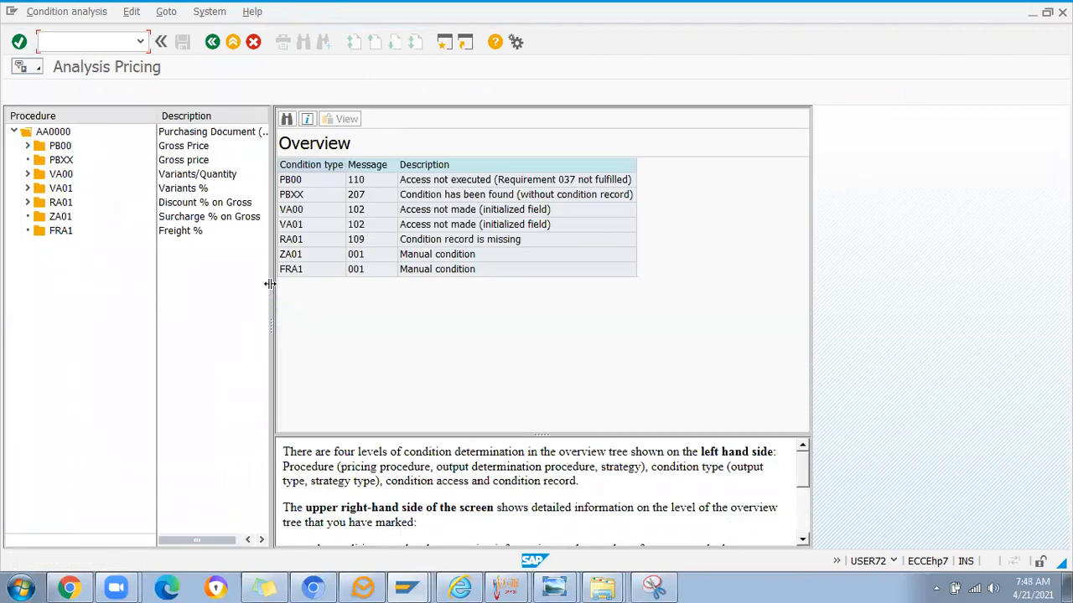
left_click_drag(270, 283, 436, 283)
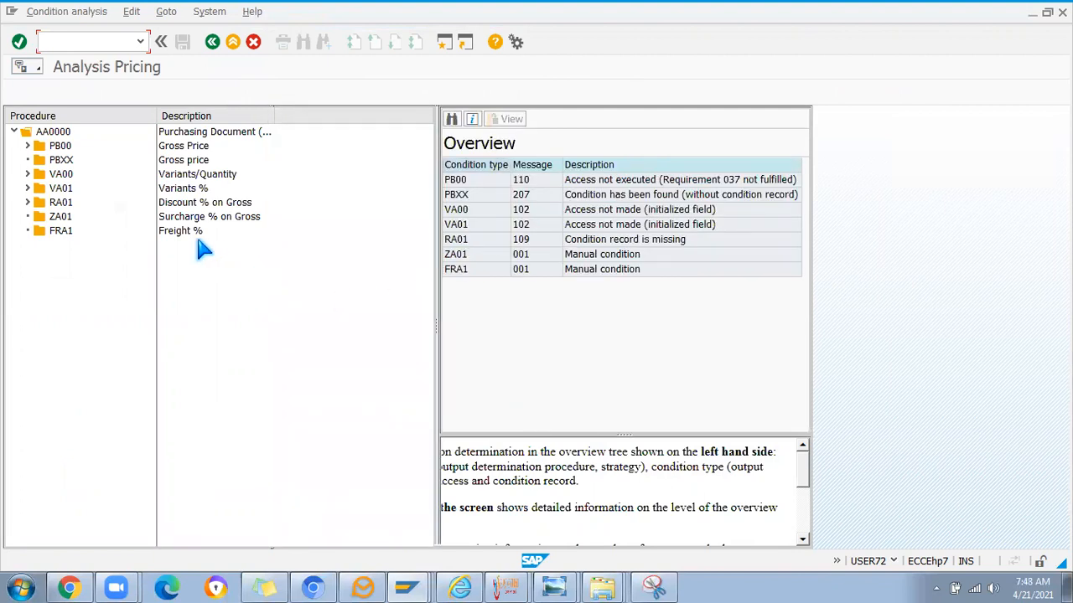
left_click(27, 146)
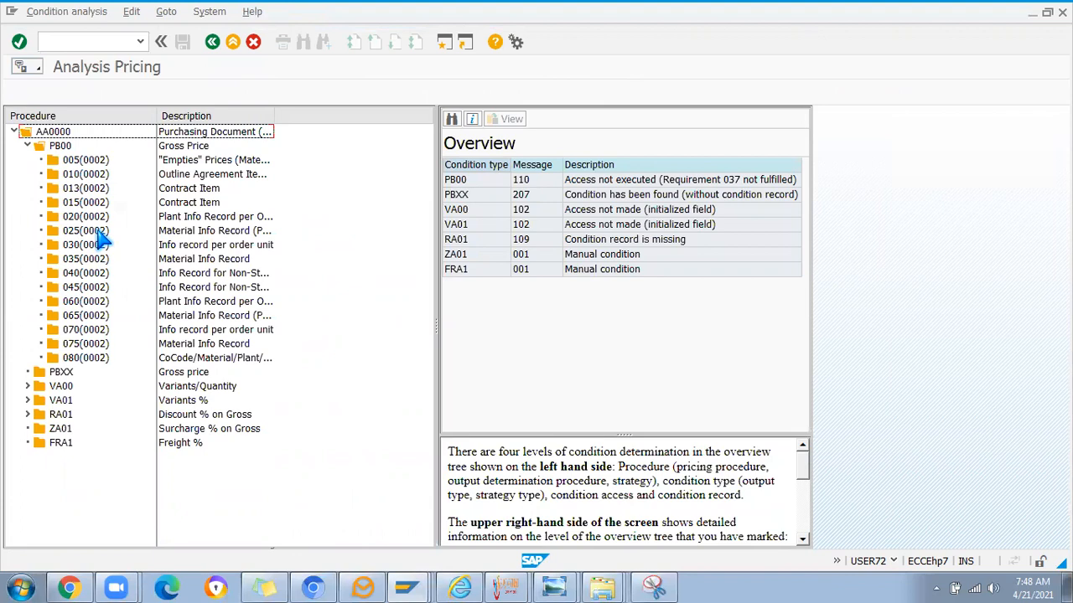
left_click(214, 42)
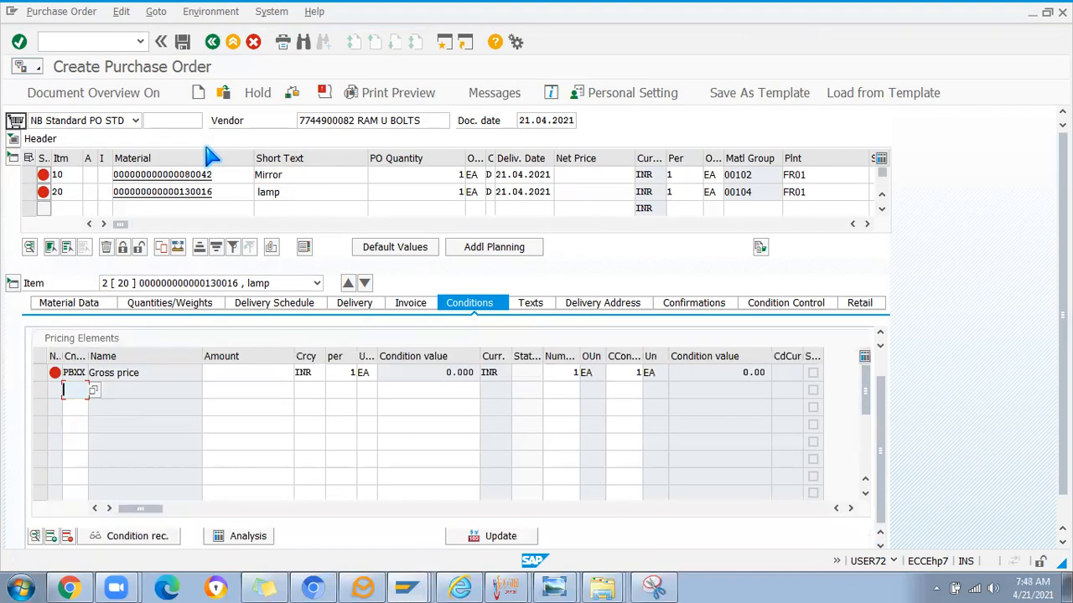
- Copy outline agreement number 7005 from the lamp item of the existing CDDD standard purchase order in the other session
left_click_drag(121, 224, 197, 244)
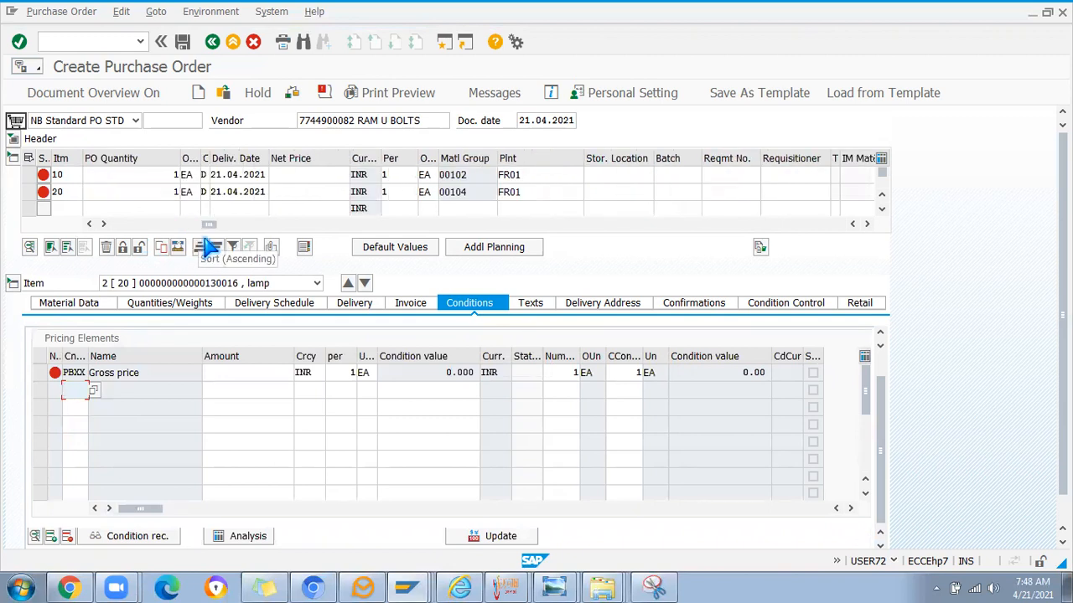
left_click_drag(212, 226, 388, 234)
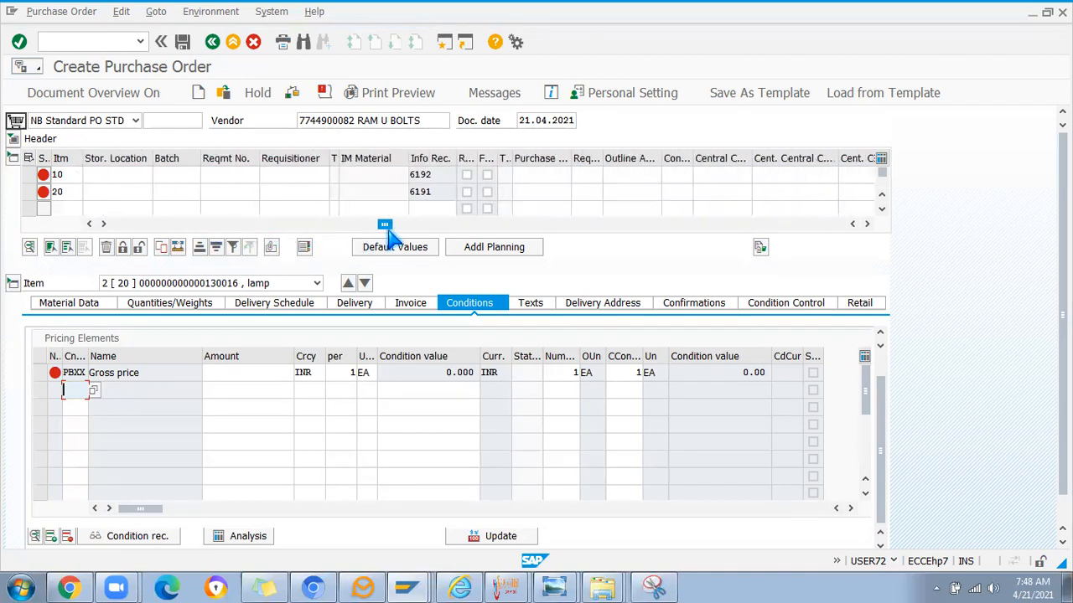
left_click(692, 174)
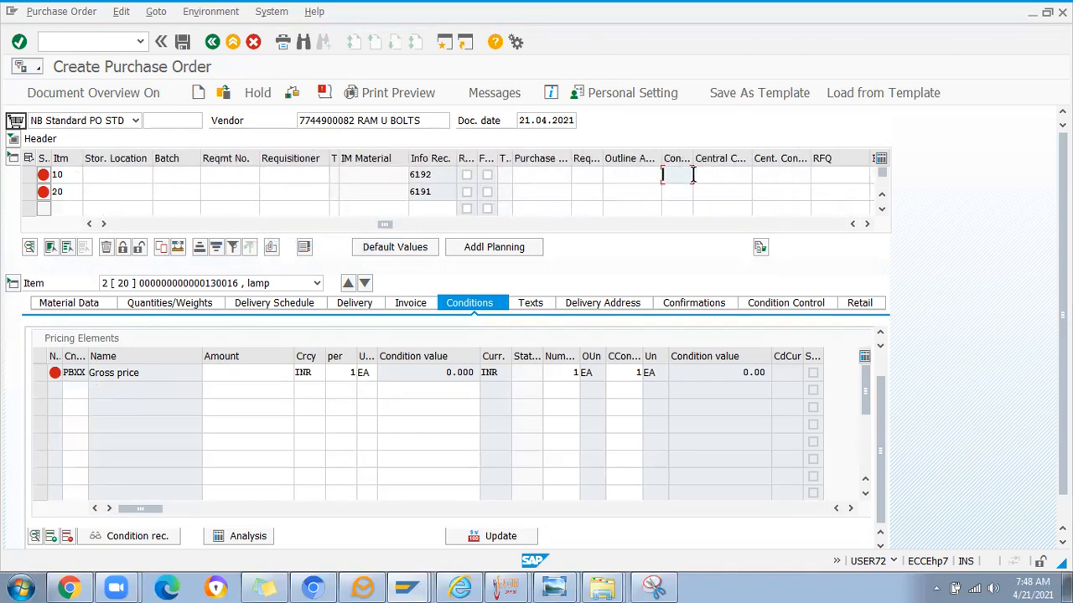
left_click(642, 174)
key("alt+Tab")
key("alt+Tab")
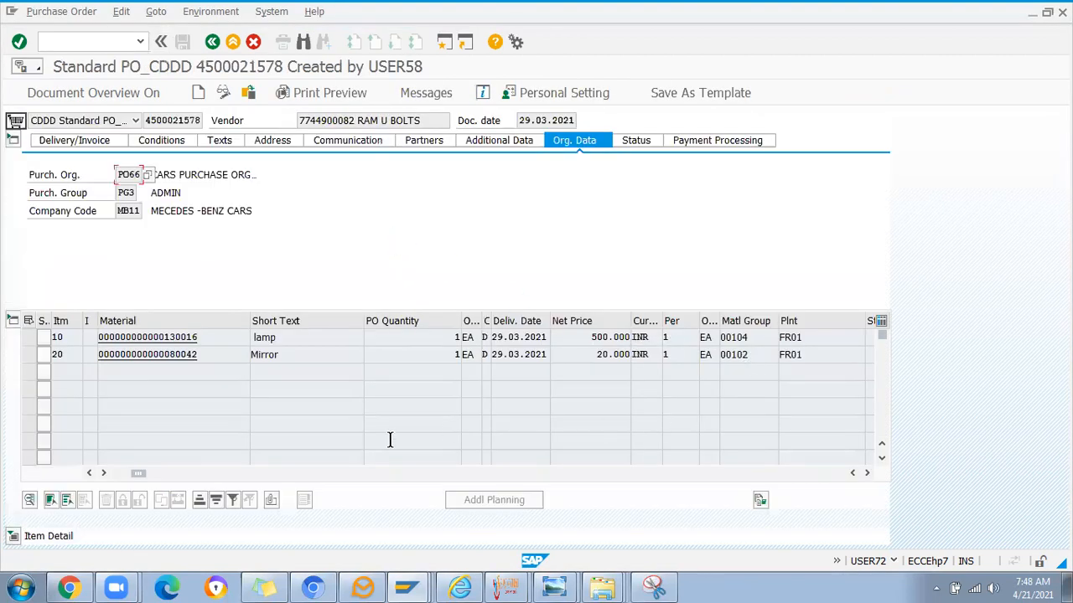
left_click_drag(140, 473, 403, 471)
left_click_drag(630, 337, 572, 340)
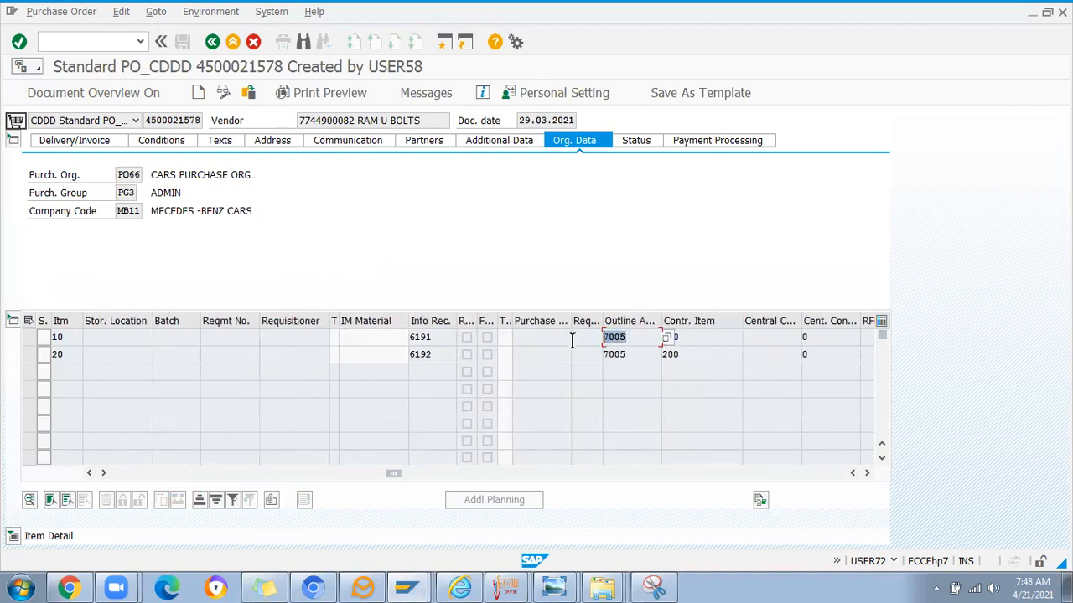
- Enter outline agreement 7005 for items 10 and 20 of the new purchase order
key("alt+Tab")
key("alt+Tab")
key("alt+Tab")
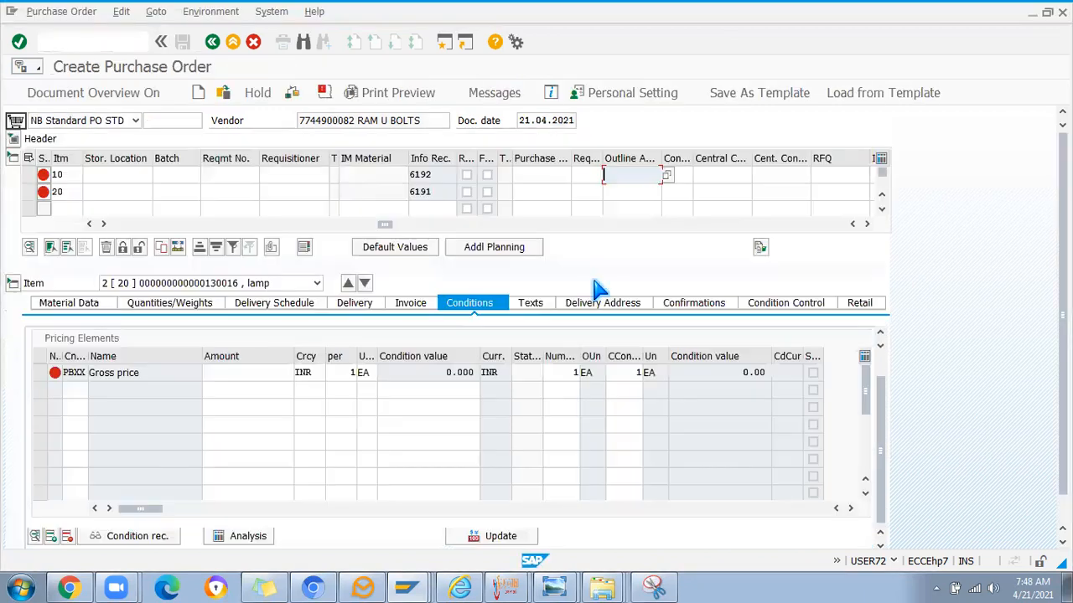
type("7005")
left_click(643, 191)
type("7005")
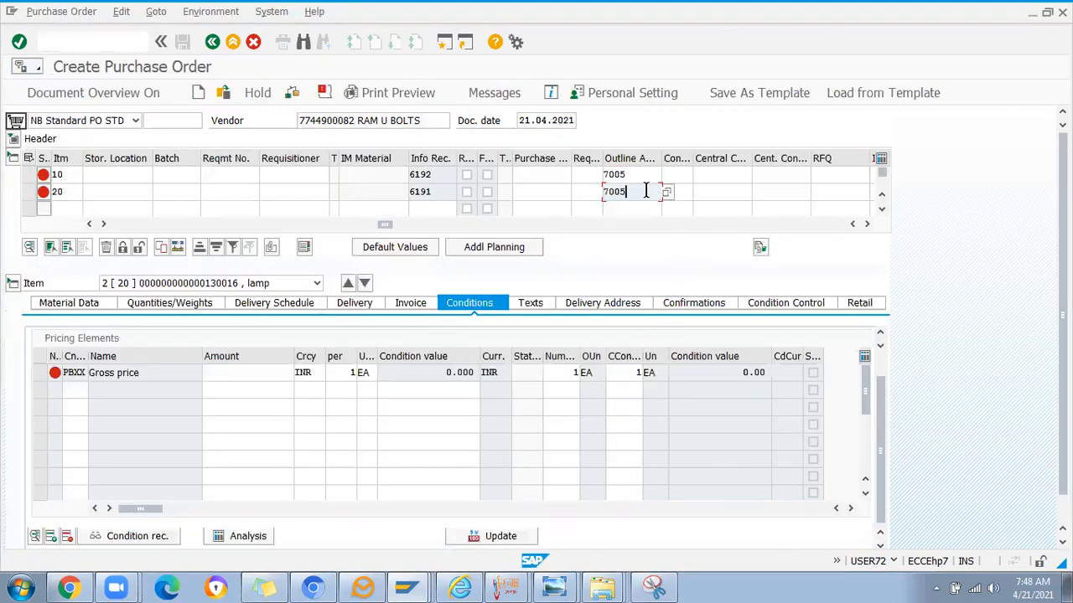
- Set the contract item to 100 for item 10 and 200 for item 20, and display the lamp item's conditions
left_click(683, 174)
type("100")
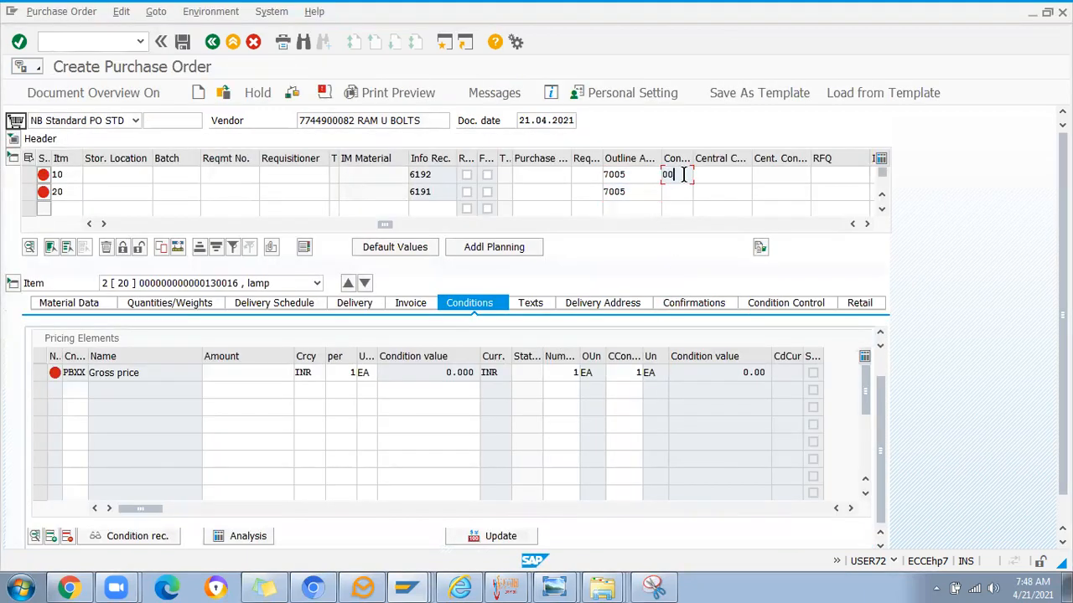
left_click(682, 191)
type("200")
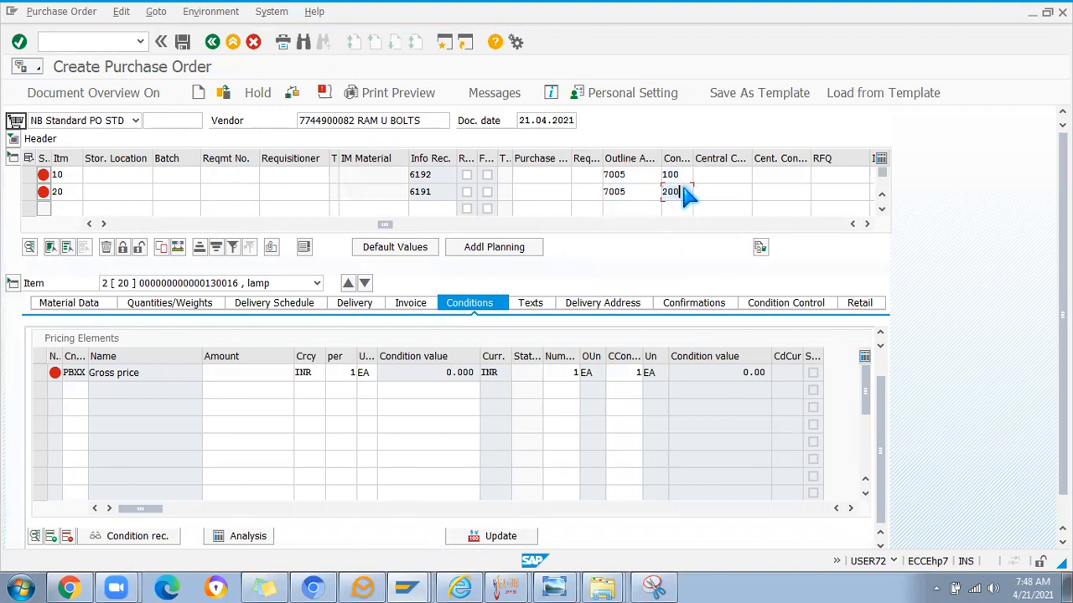
key("Return")
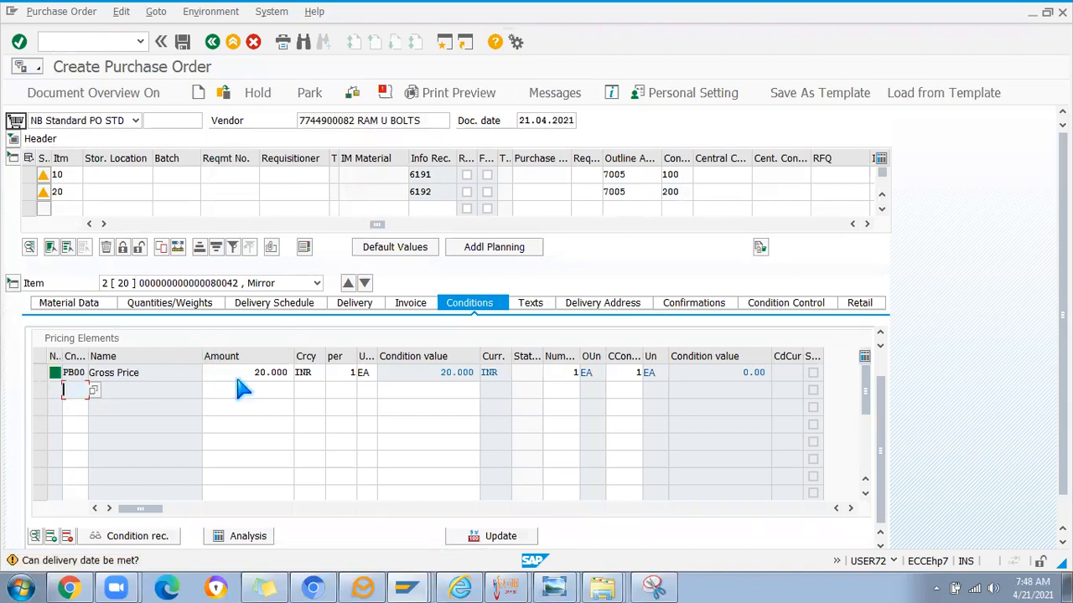
left_click(316, 283)
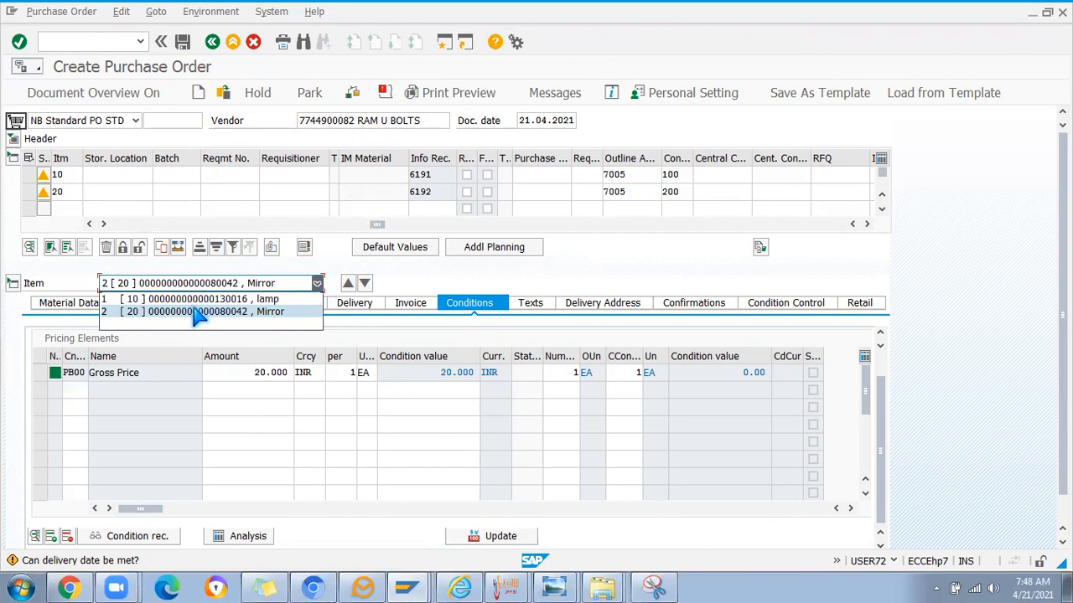
left_click(189, 293)
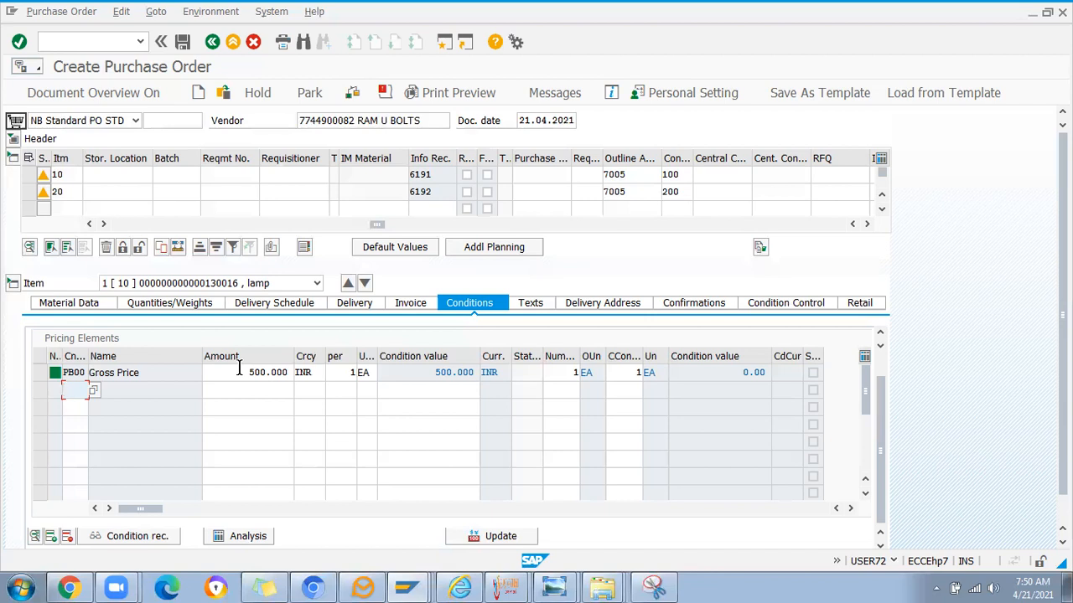
- Remove the outline agreement and contract item references from item 20, Mirror, and confirm the entries
left_click(625, 177)
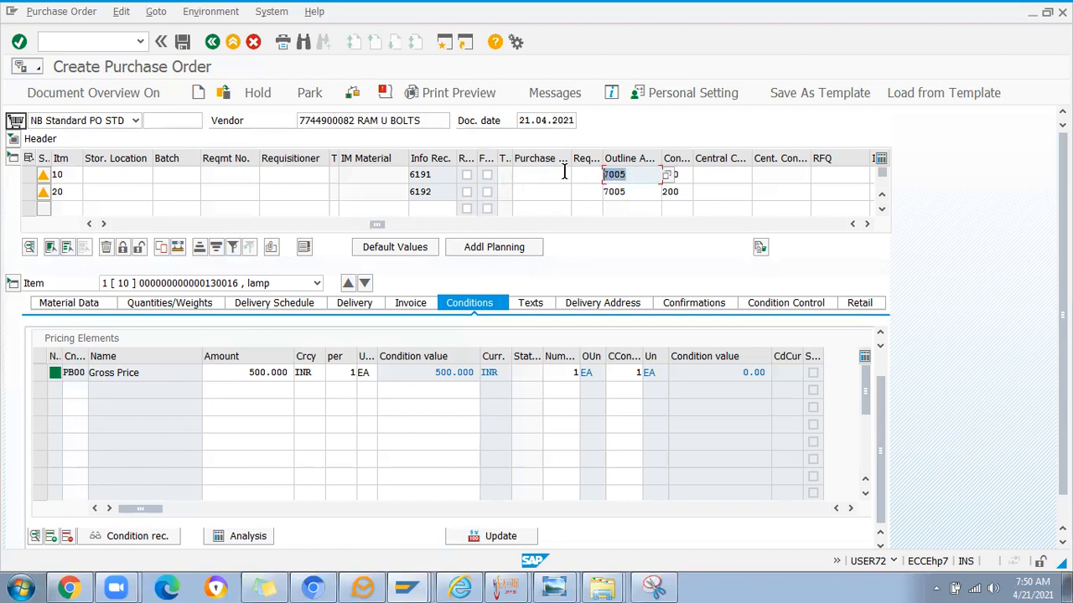
left_click(683, 175)
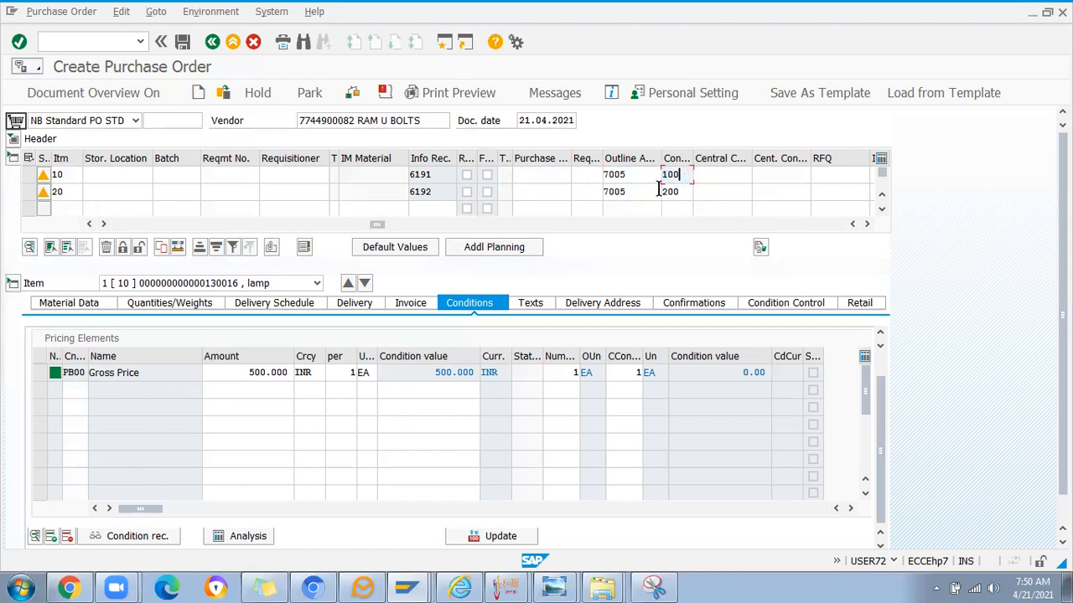
left_click(622, 198)
key("BackSpace")
left_click_drag(685, 192, 647, 188)
key("BackSpace")
left_click(645, 191)
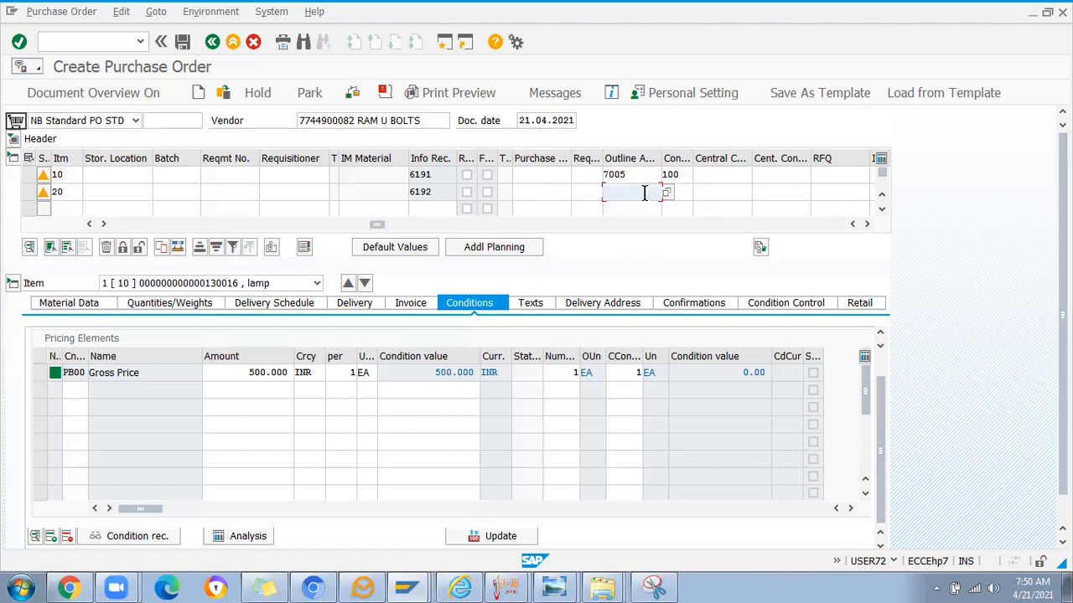
key("Return")
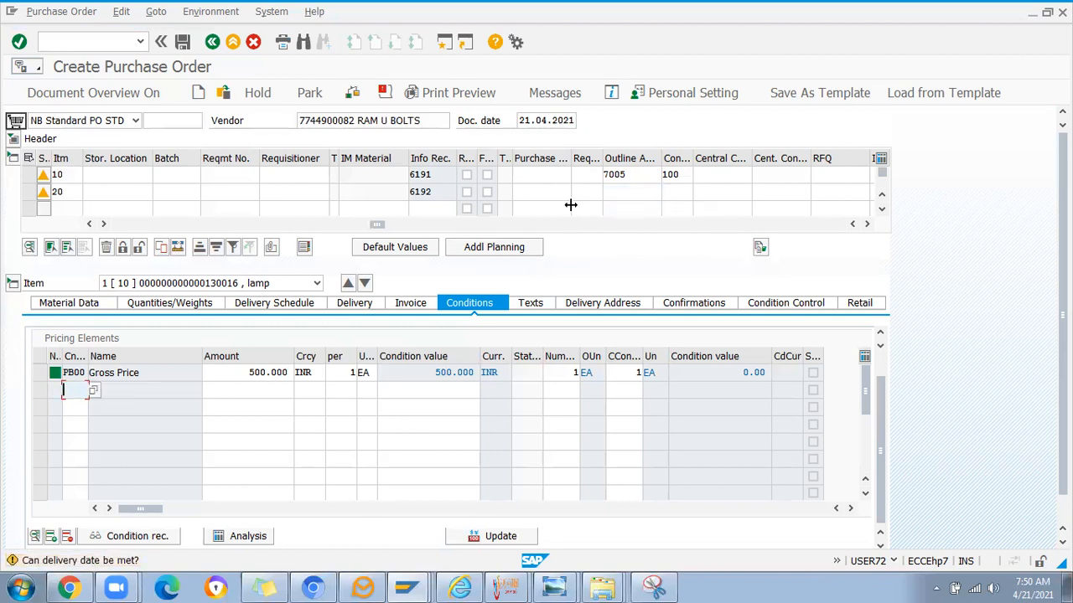
key("Return")
- Clear the net price of item 20, Mirror, in the item overview and confirm the change
left_click(384, 94)
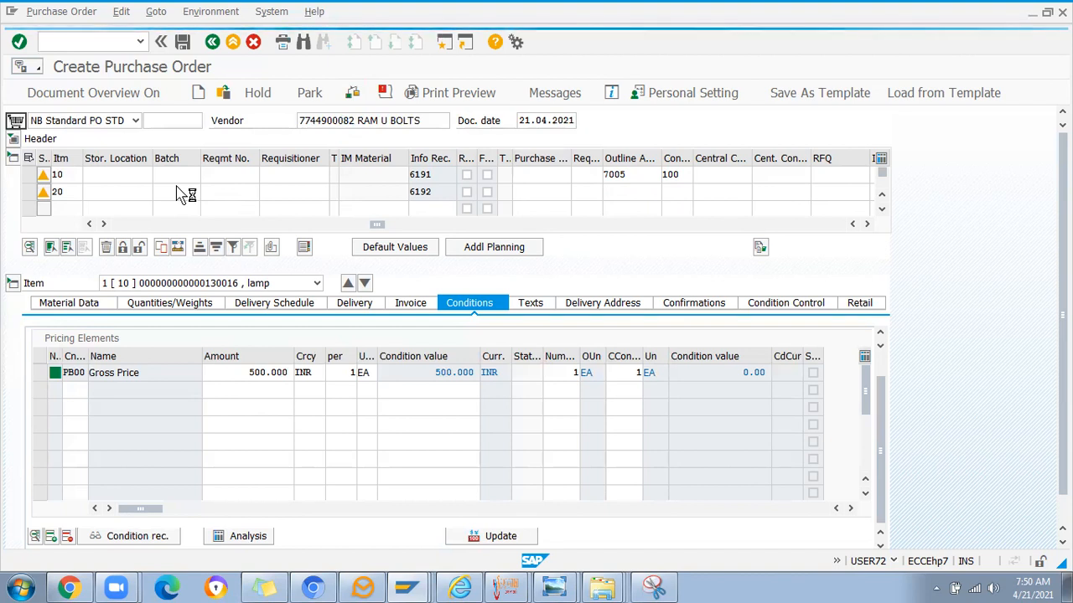
left_click(44, 407)
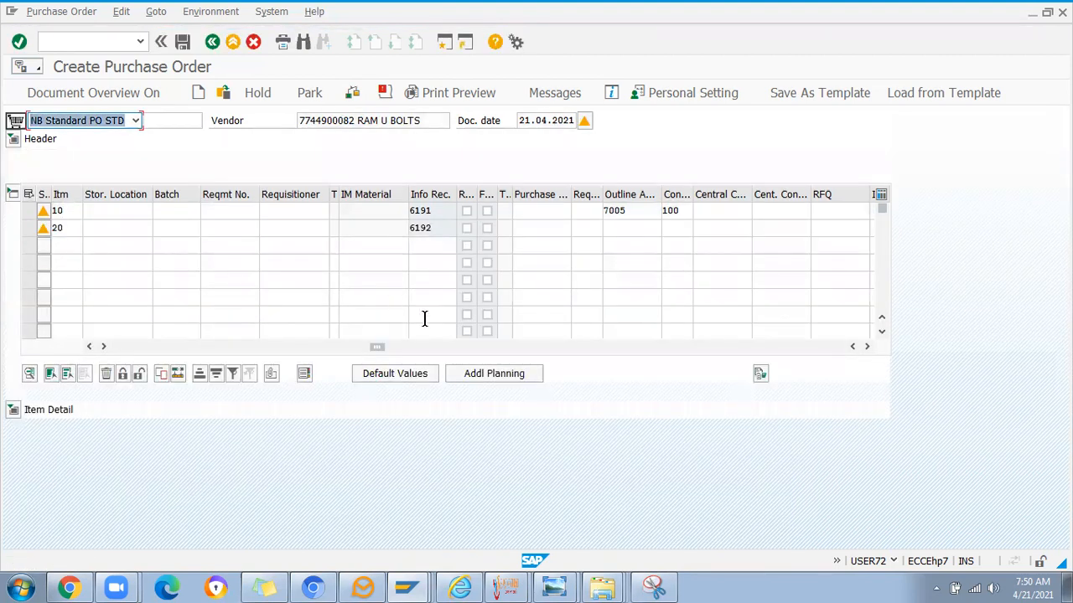
left_click_drag(375, 347, 89, 347)
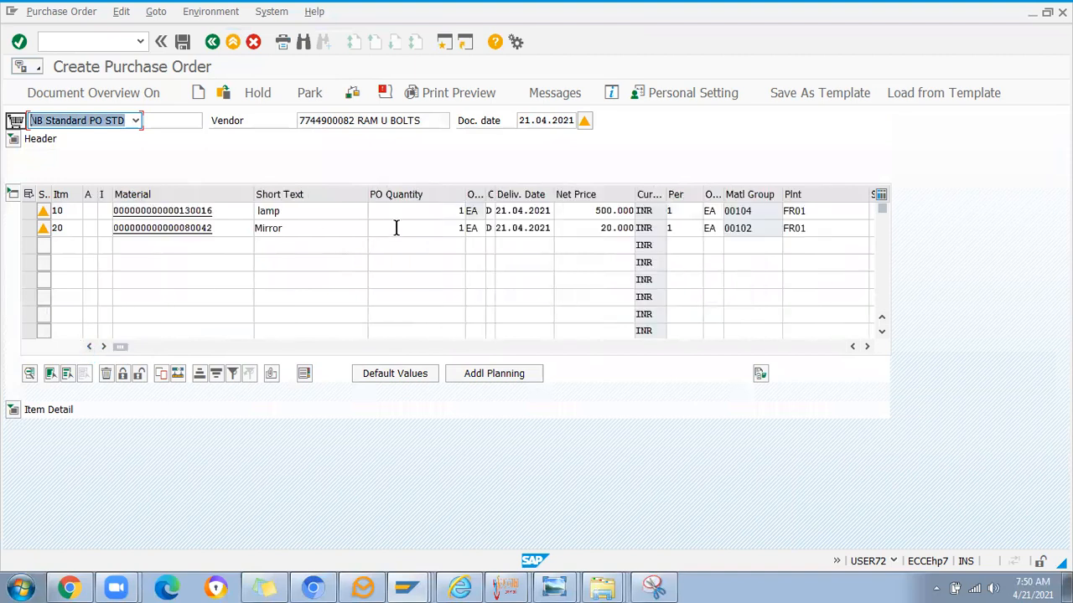
double_click(621, 227)
key("BackSpace")
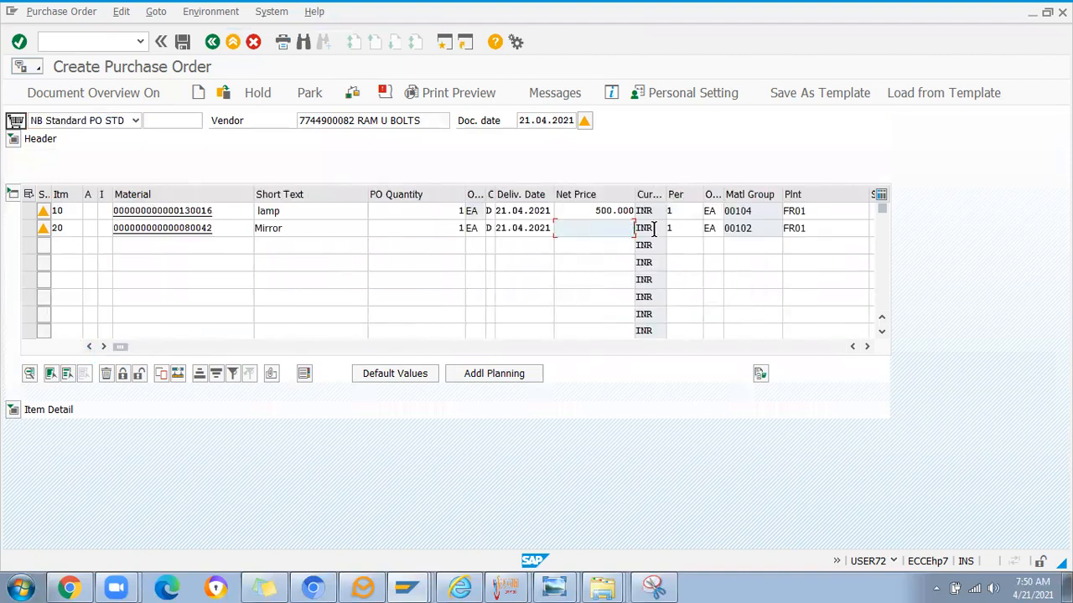
key("Return")
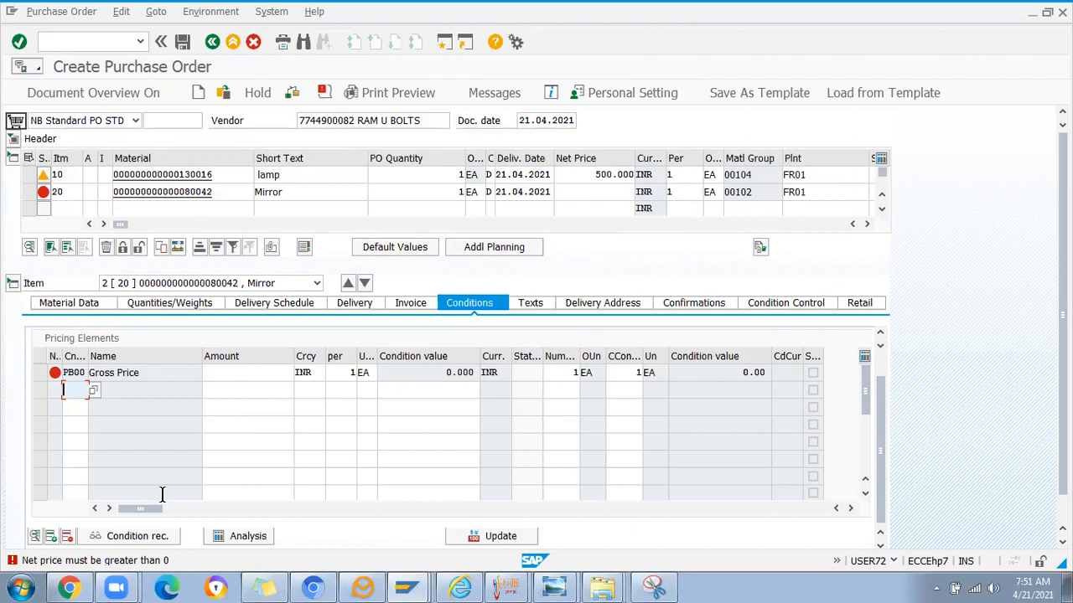
- Delete item 20, Mirror, from the new purchase order and save the order despite the system messages
left_click(30, 195)
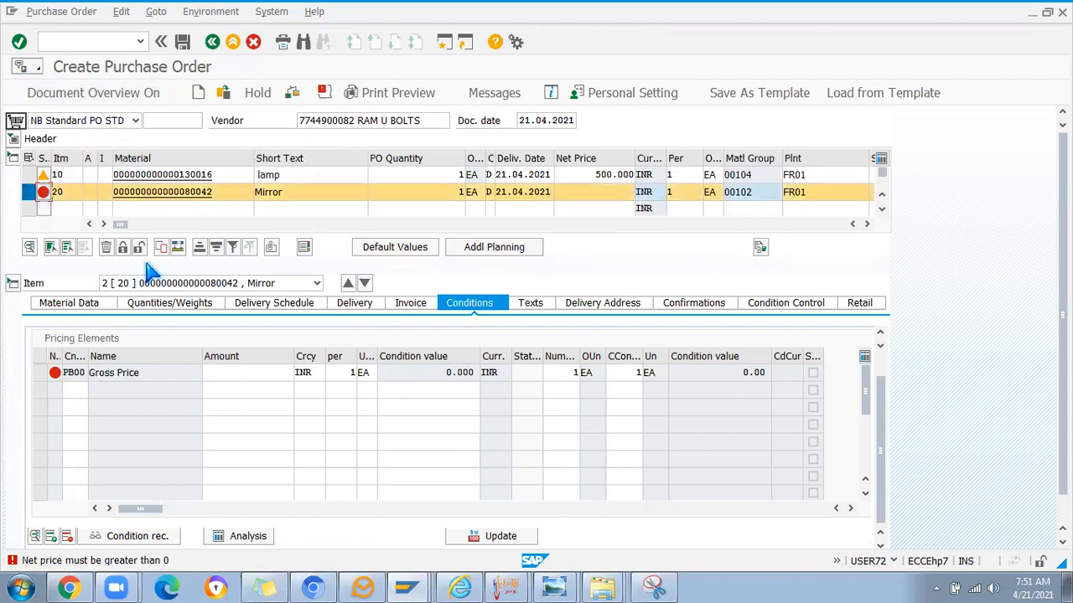
left_click(107, 248)
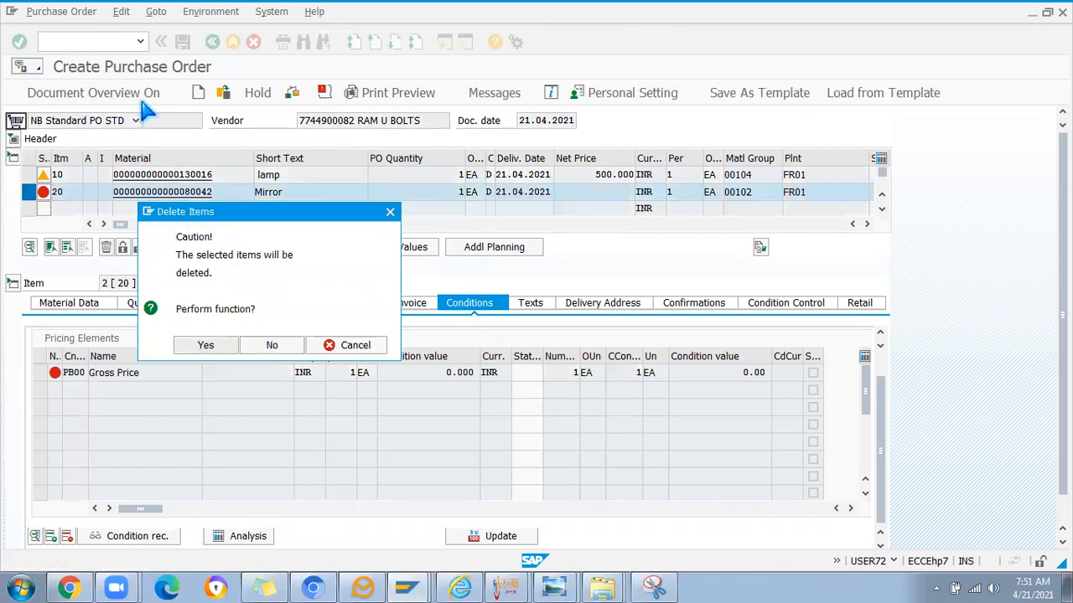
key("Return")
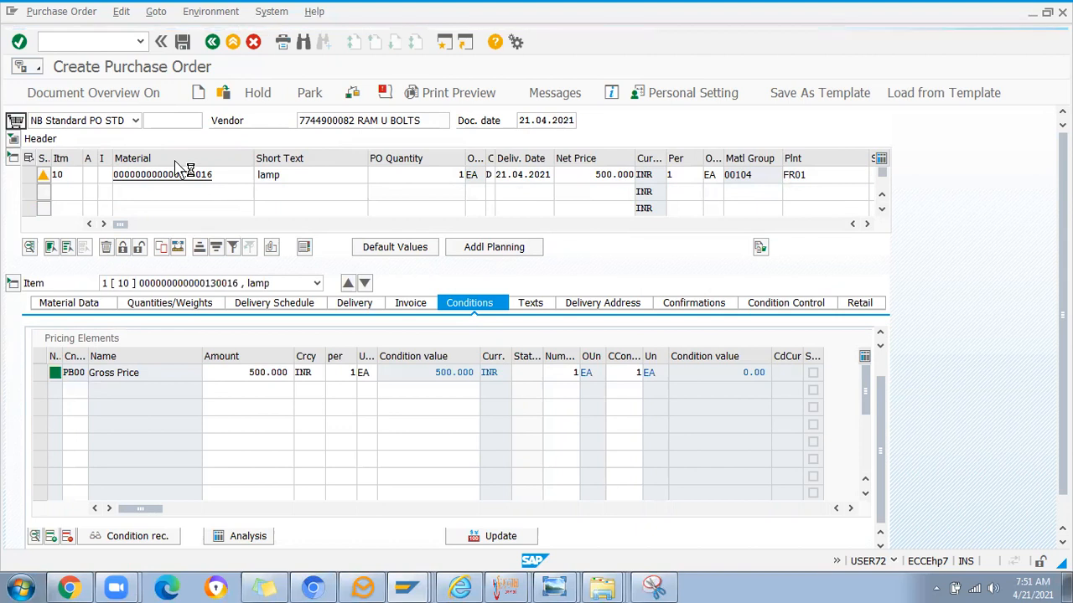
key("ctrl+s")
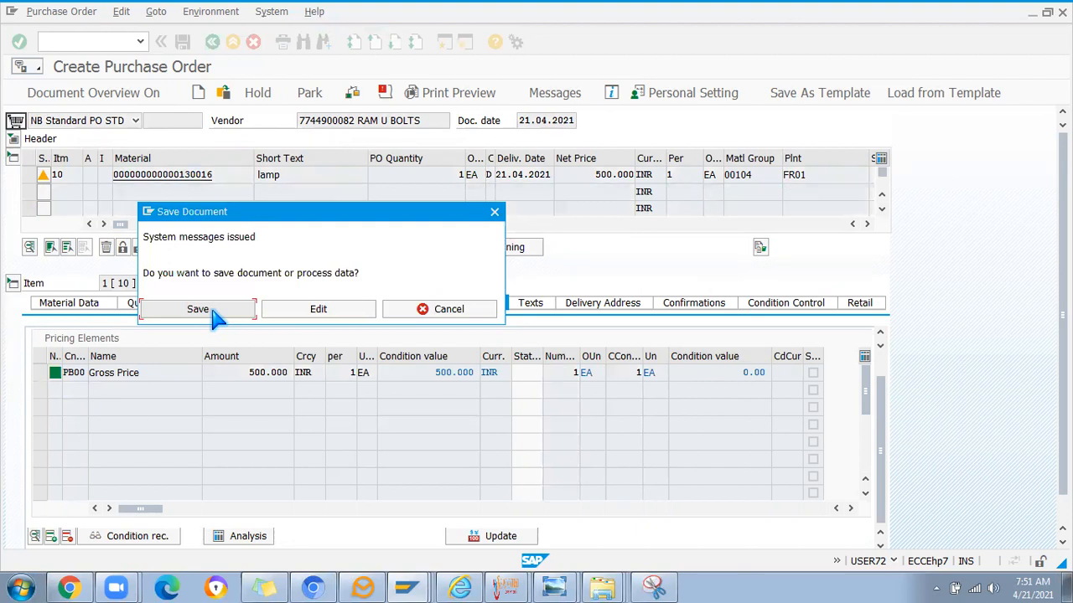
left_click(213, 312)
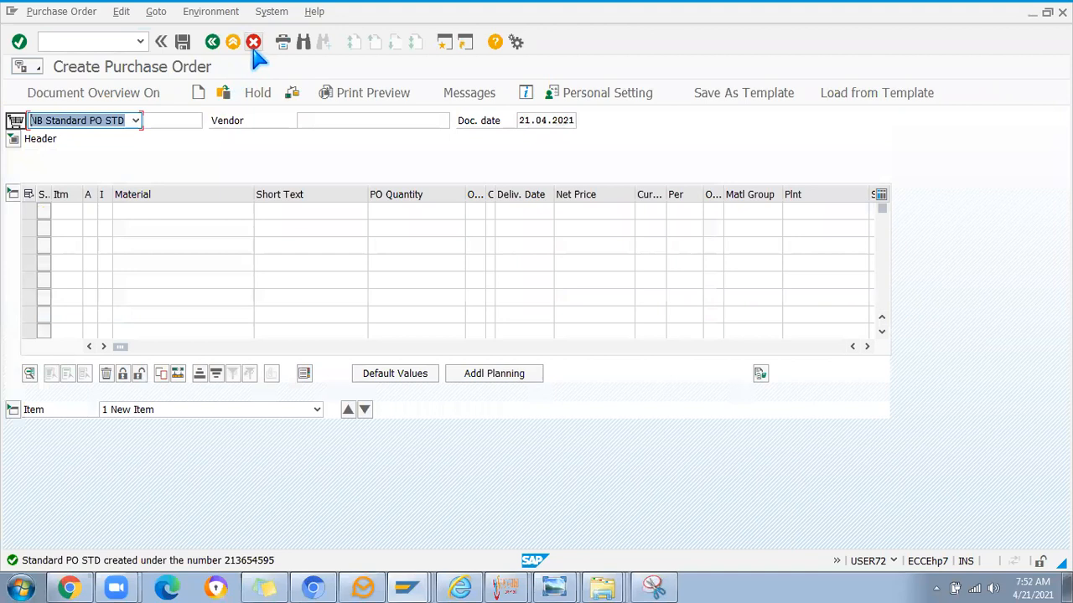
- Display the newly saved purchase order, copy its document number, and leave the order screen
key("shift+F5")
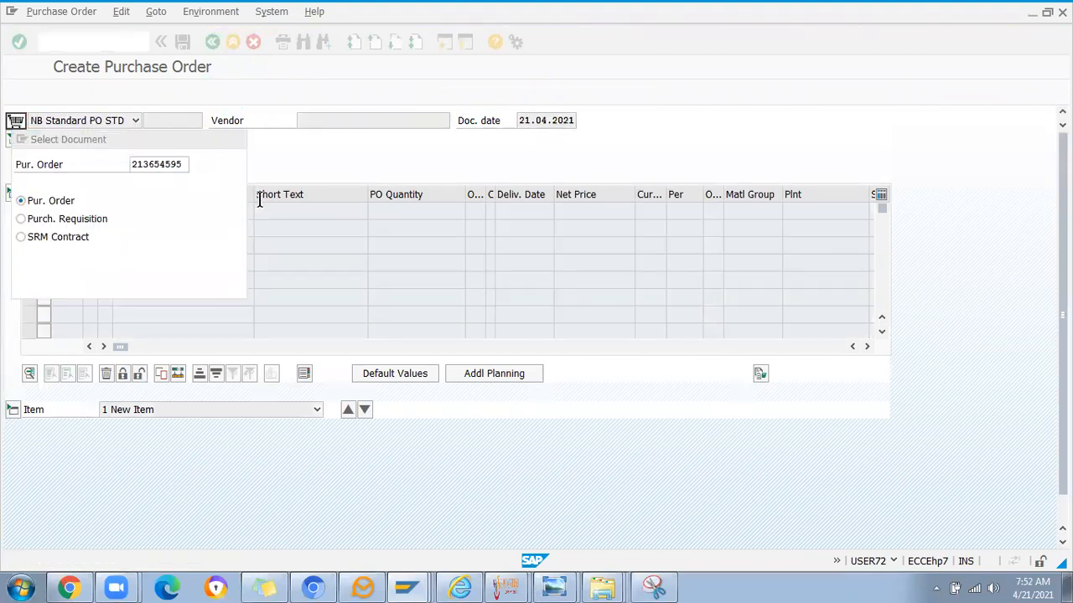
key("Return")
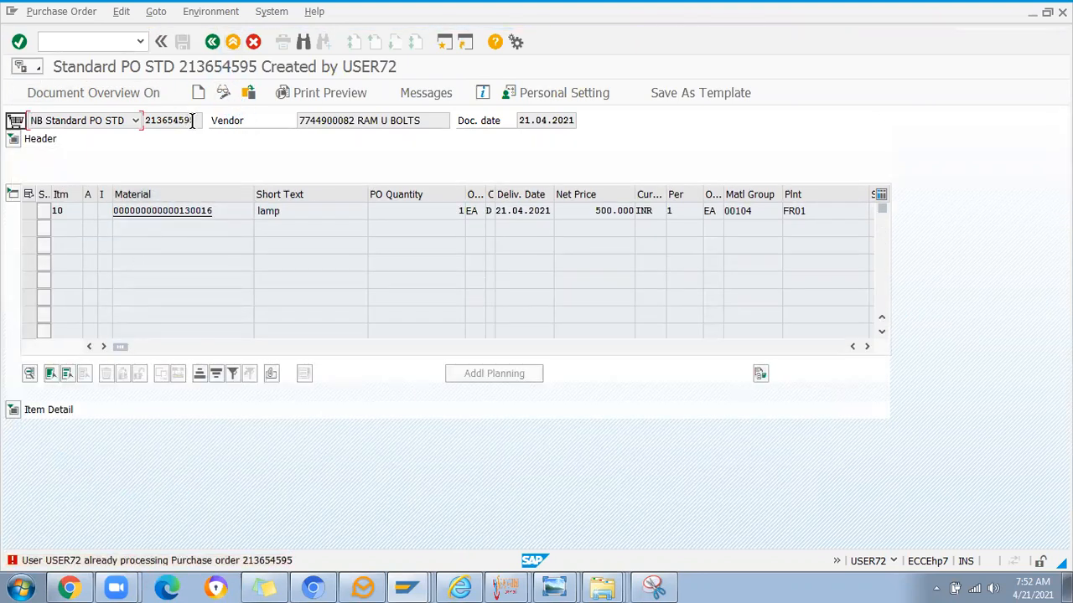
left_click_drag(192, 120, 148, 139)
key("ctrl+c")
key("Return")
- Leave the schema determination entries to return to the IMG, and close the SAP GUI for Windows 750 window
left_click(406, 588)
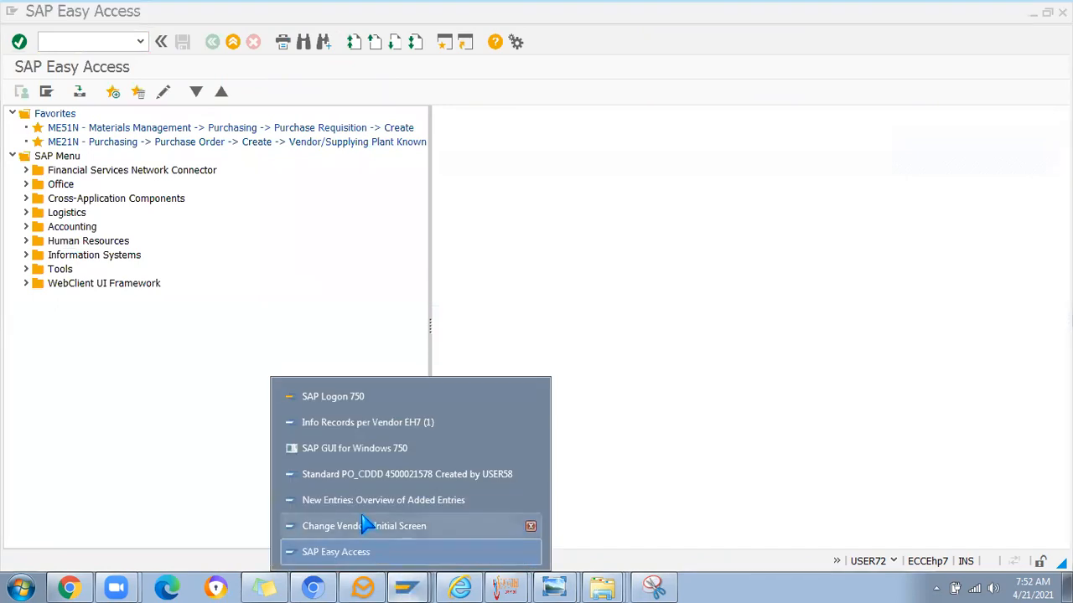
left_click(522, 500)
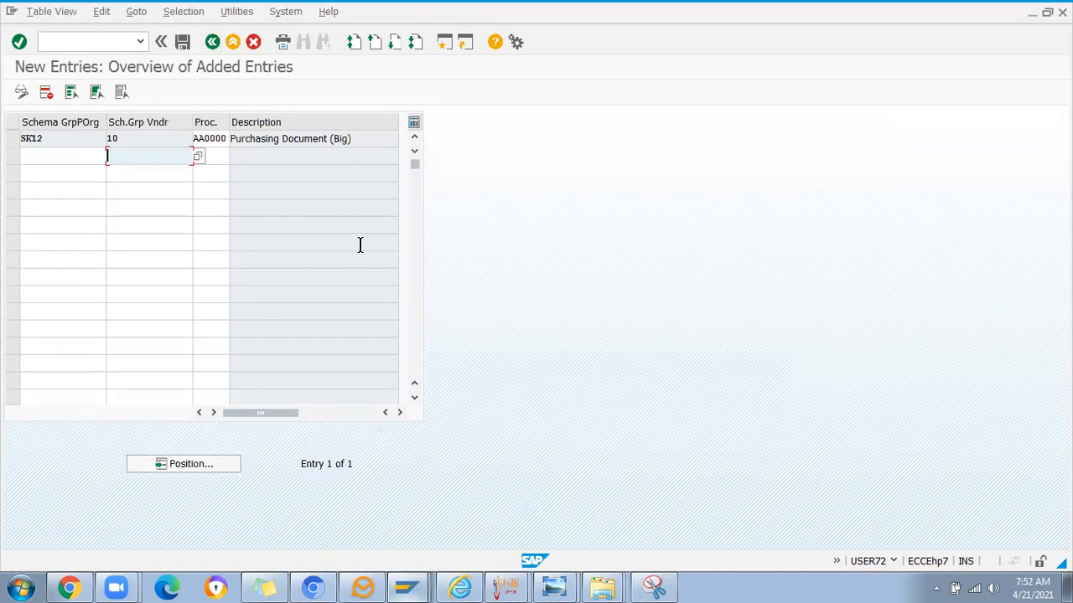
left_click(233, 42)
left_click(473, 124)
left_click(406, 589)
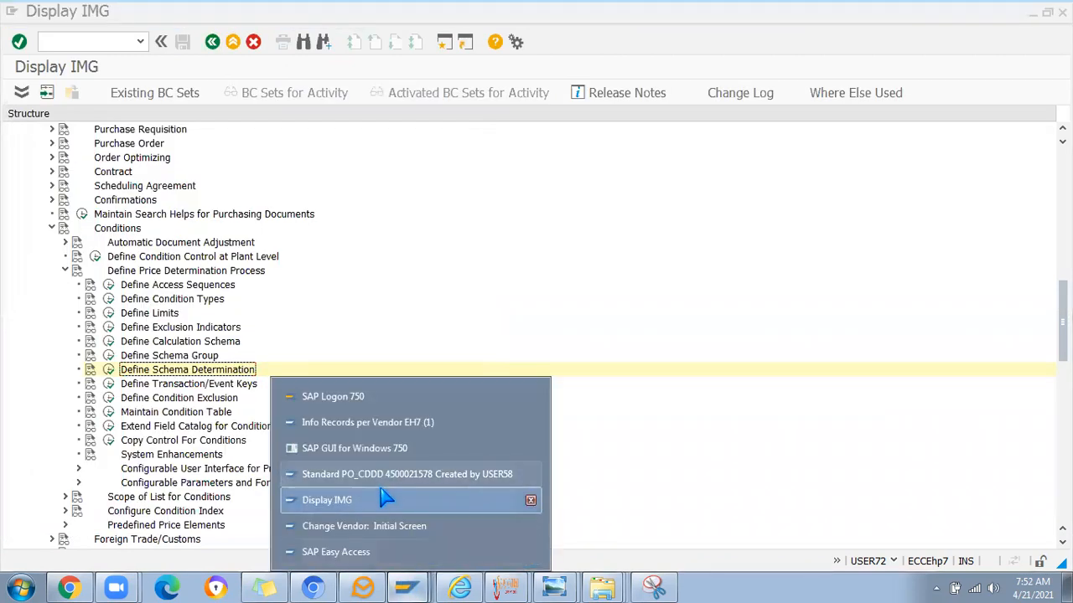
left_click(531, 450)
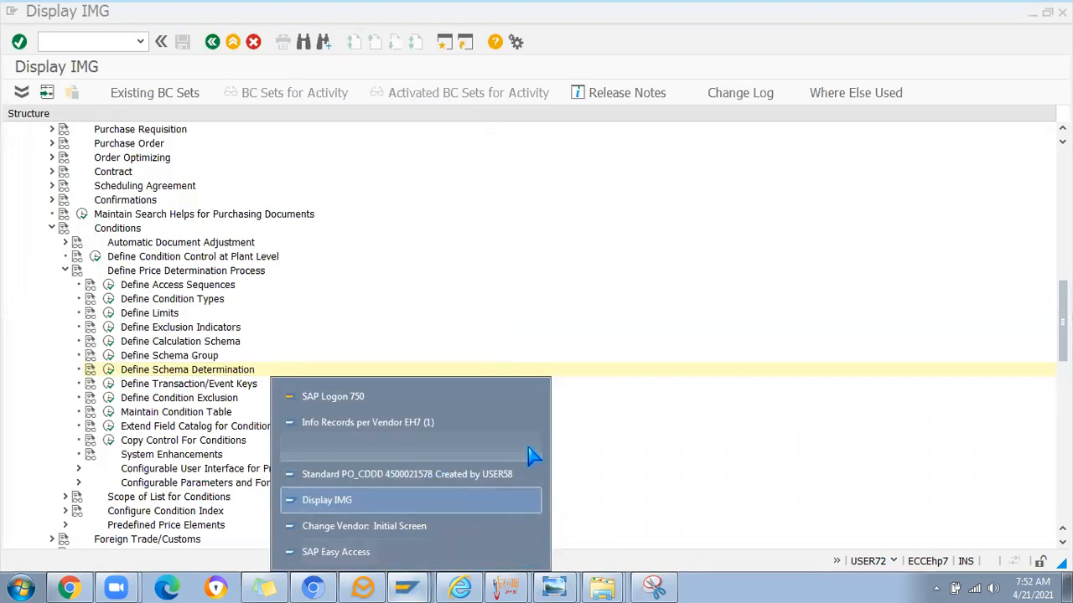
- Start transaction ME22N from the SAP Easy Access session and load the purchase order by its copied number
left_click(469, 527)
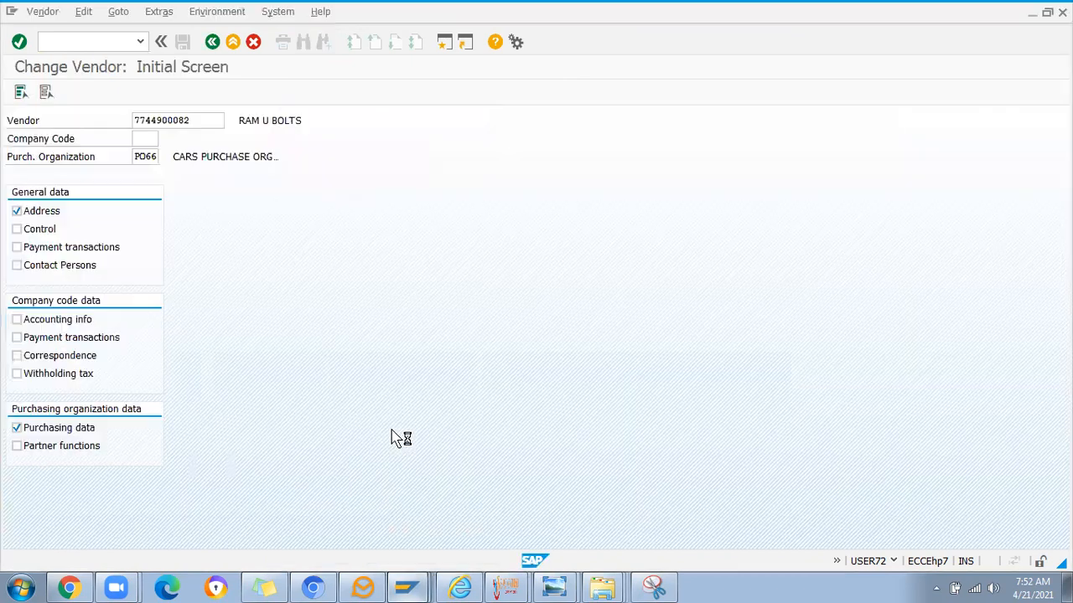
key("alt+Tab")
key("alt+Tab")
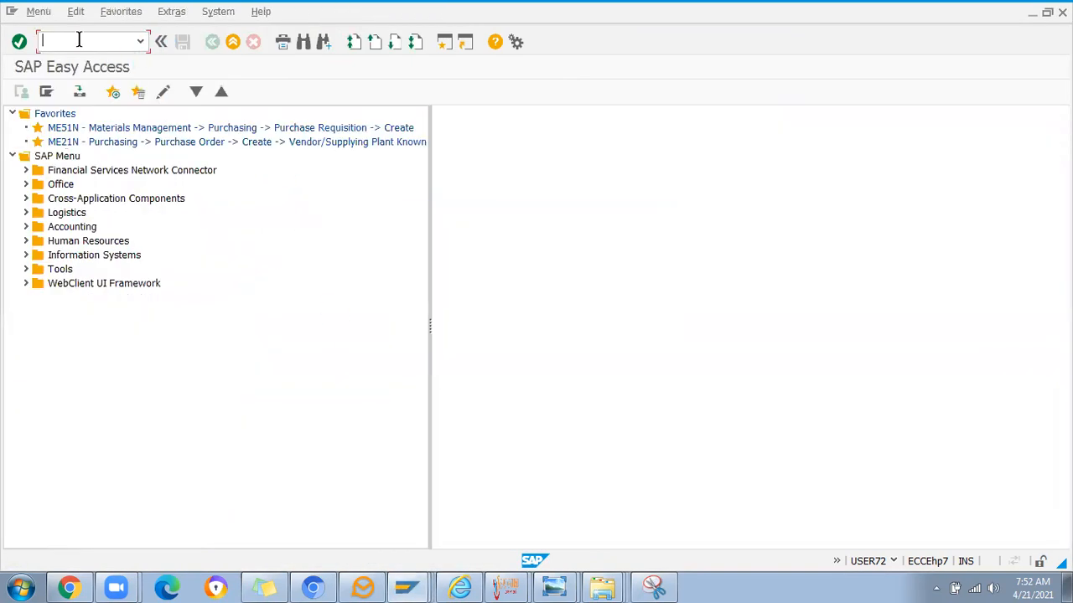
type("me22n")
key("Return")
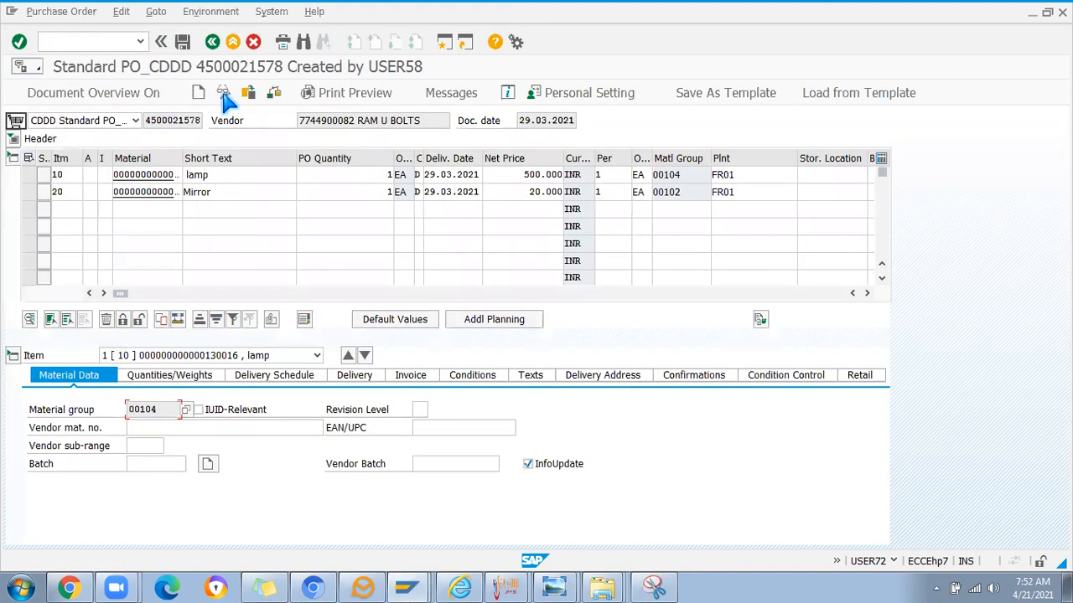
left_click(248, 93)
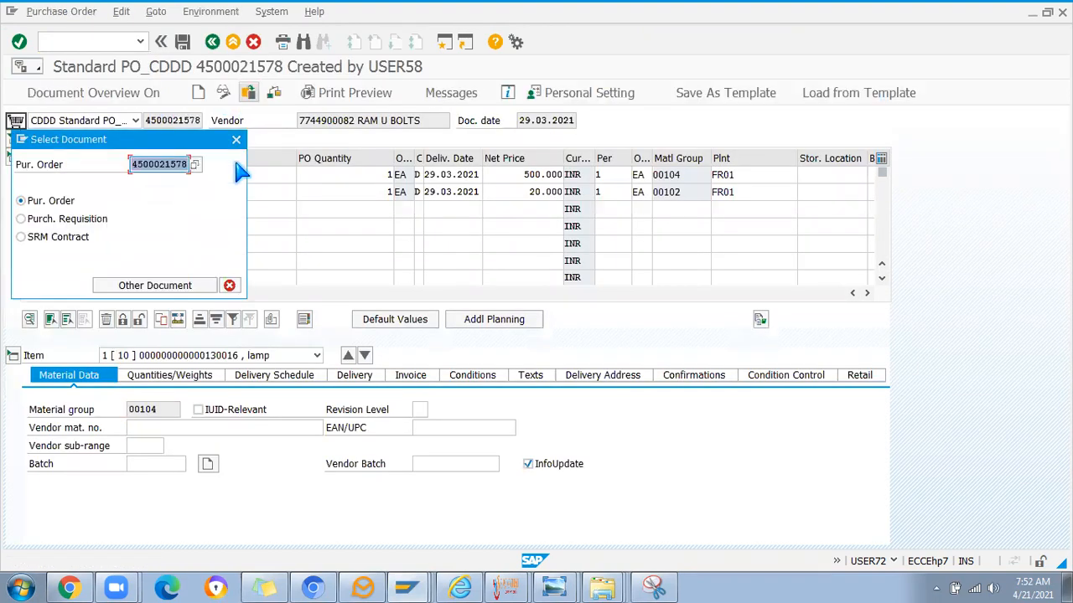
key("ctrl+v")
key("Return")
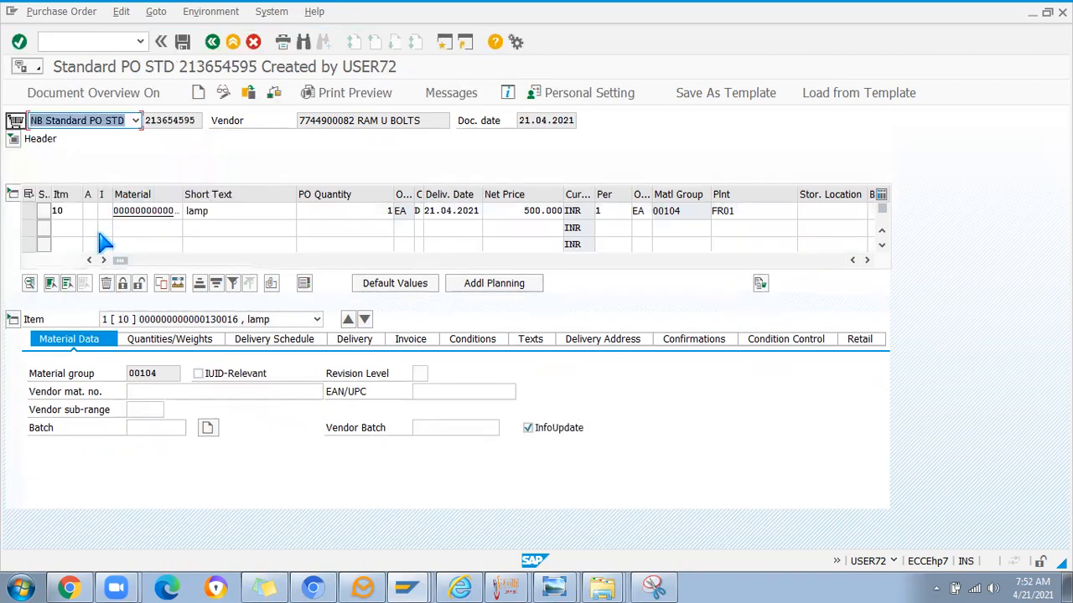
left_click(151, 225)
left_click(155, 231)
left_click_drag(181, 201, 197, 201)
left_click(166, 232)
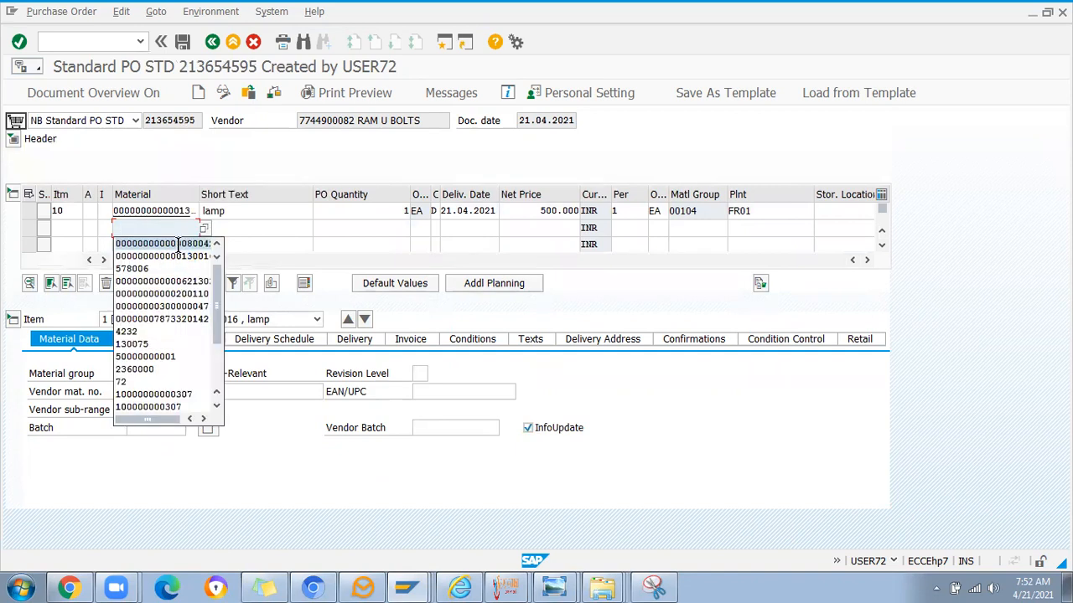
left_click(178, 244)
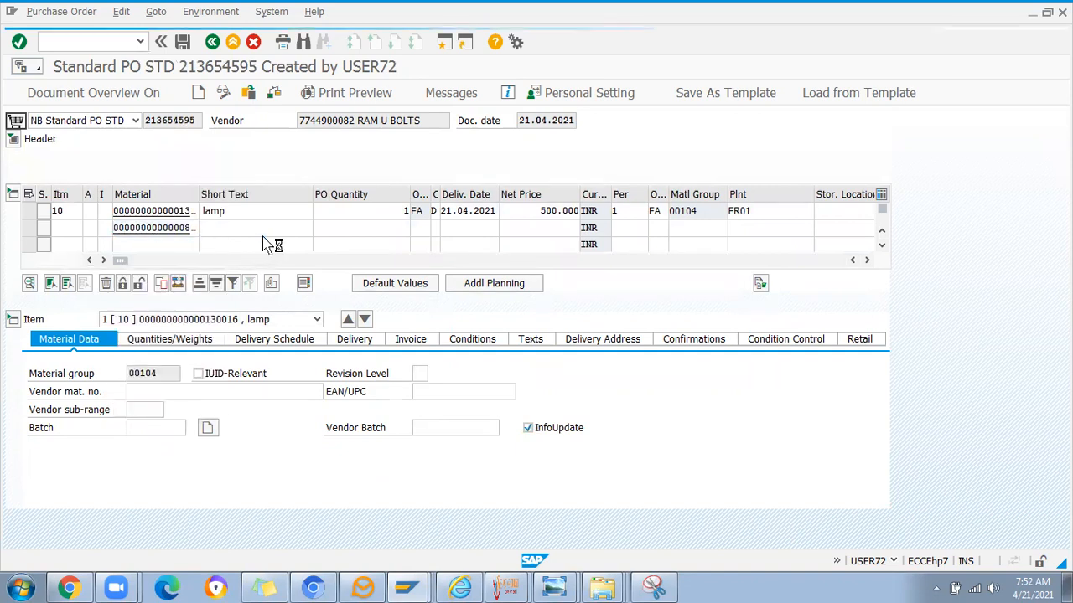
left_click(734, 231)
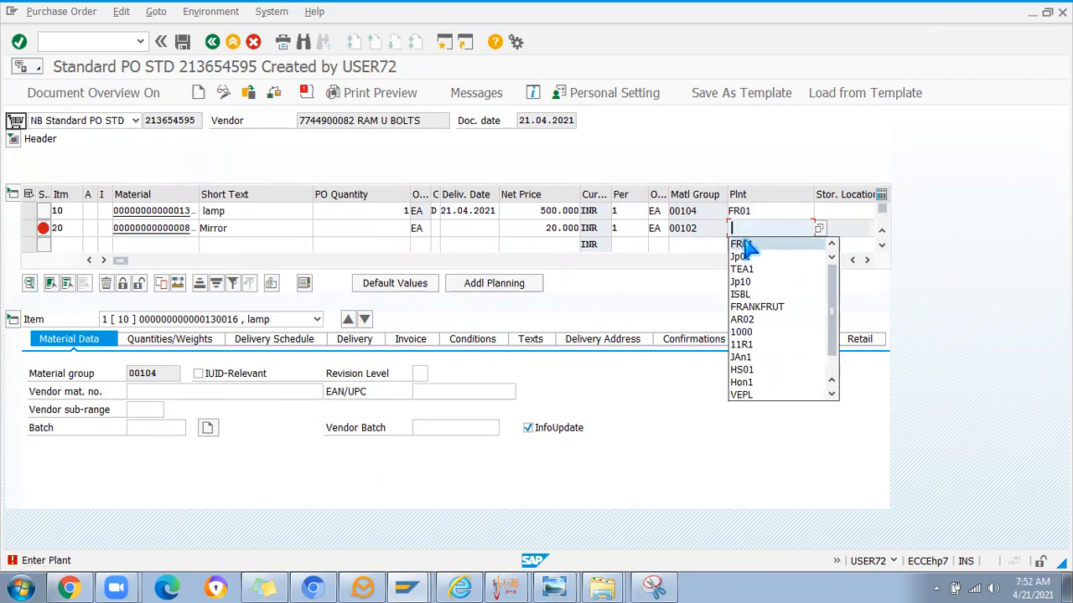
left_click(750, 243)
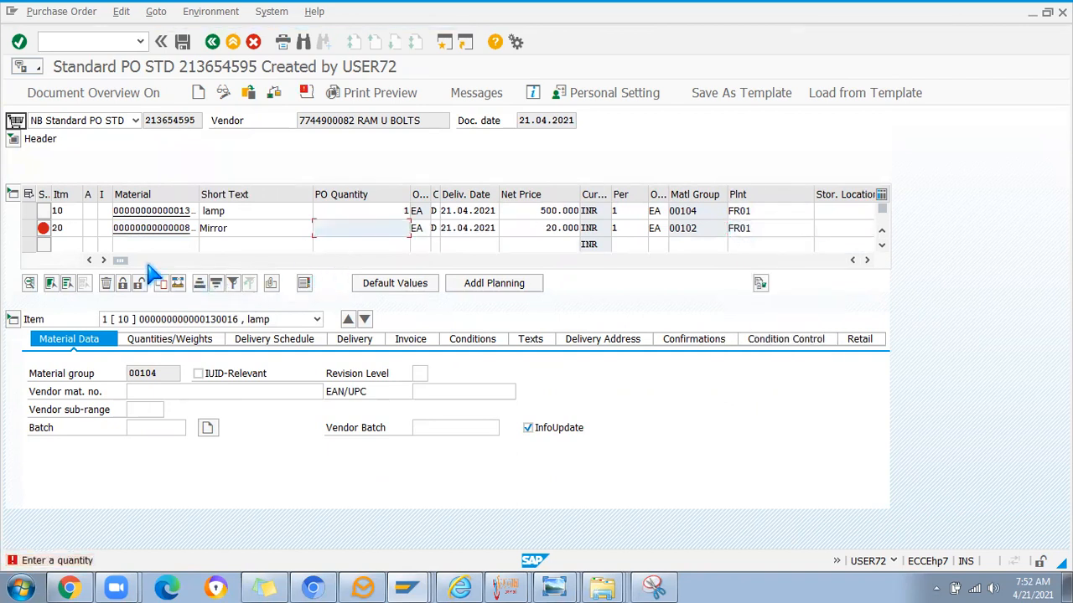
- Set the order quantity of item 20, Mirror, to 1 and confirm the entry
left_click_drag(125, 263, 104, 283)
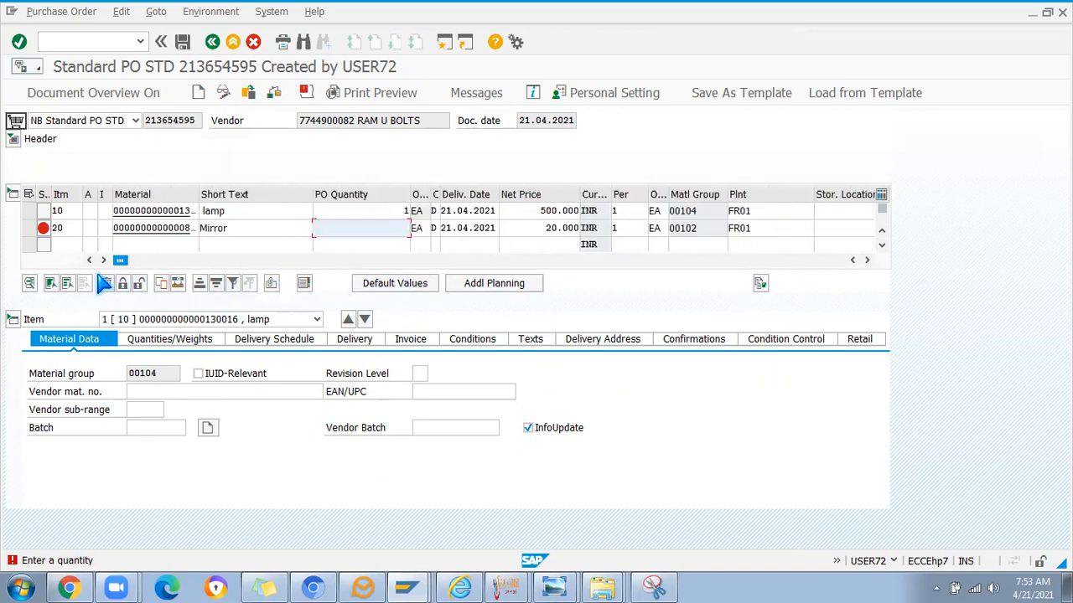
left_click_drag(538, 228, 611, 226)
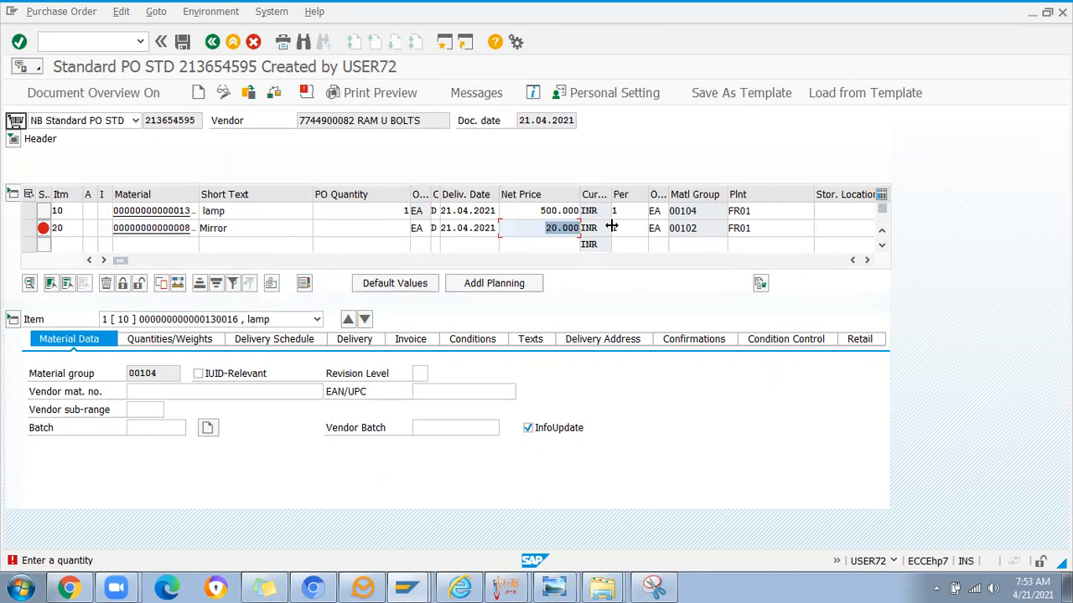
left_click(389, 223)
type("1")
key("Return")
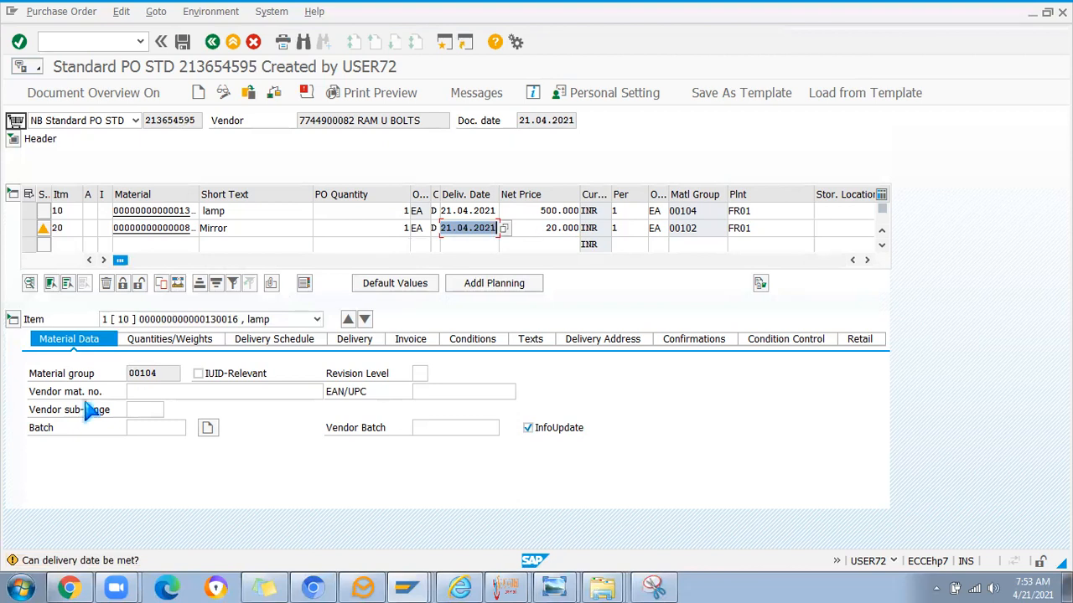
- Accept the delivery date of the re-added Mirror item, clear its net price, and confirm the change
mouse_move(52, 579)
key("Tab")
key("BackSpace")
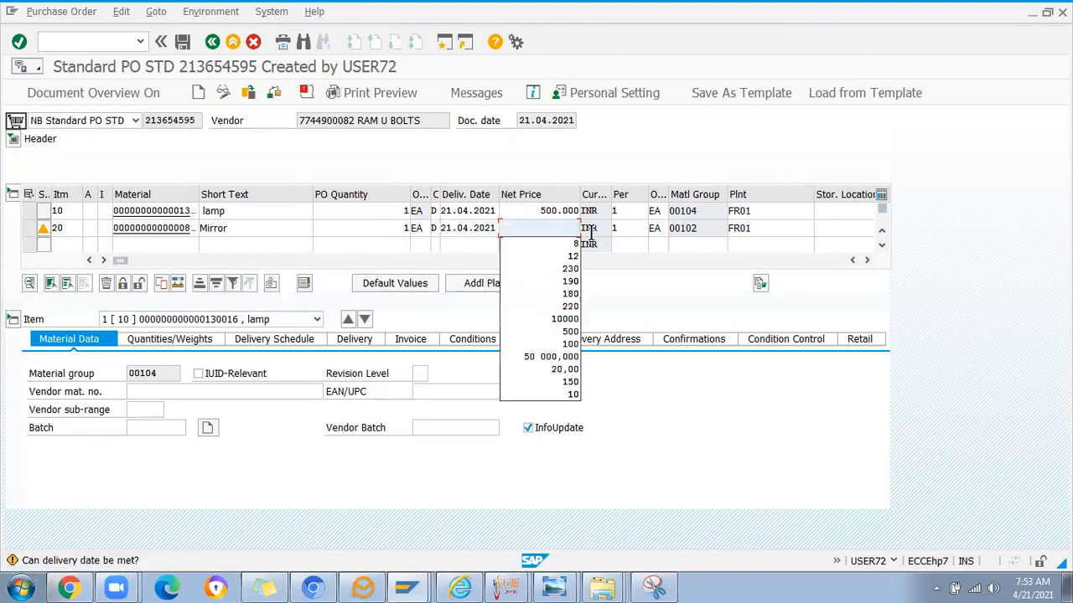
key("Return")
key("Return")
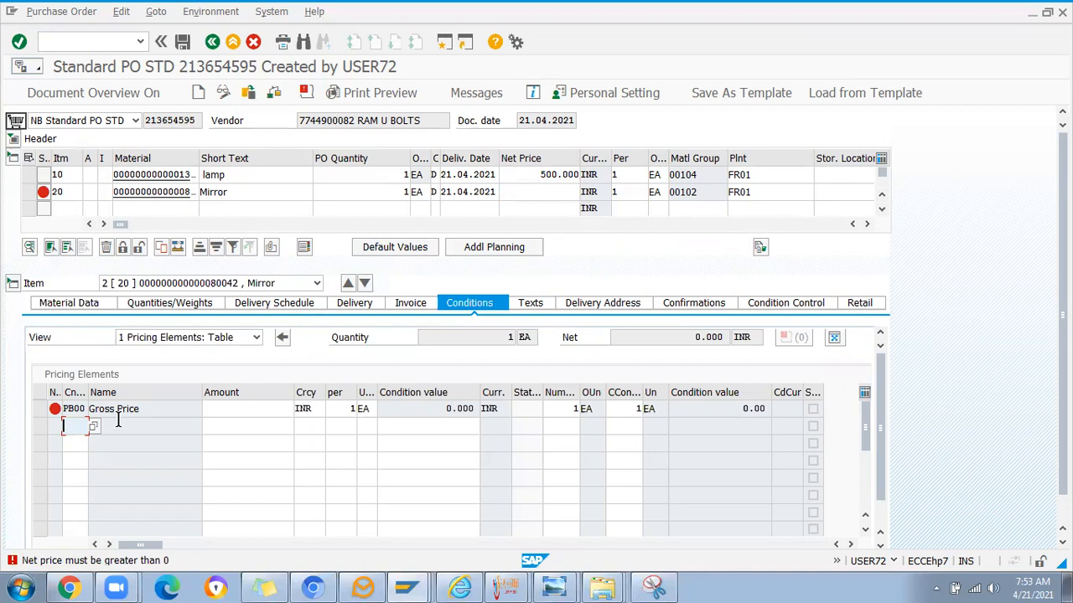
- Open info record 6192 from the Mirror item and check its net price and info record number
left_click_drag(120, 224, 319, 228)
left_click(618, 193)
key("Return")
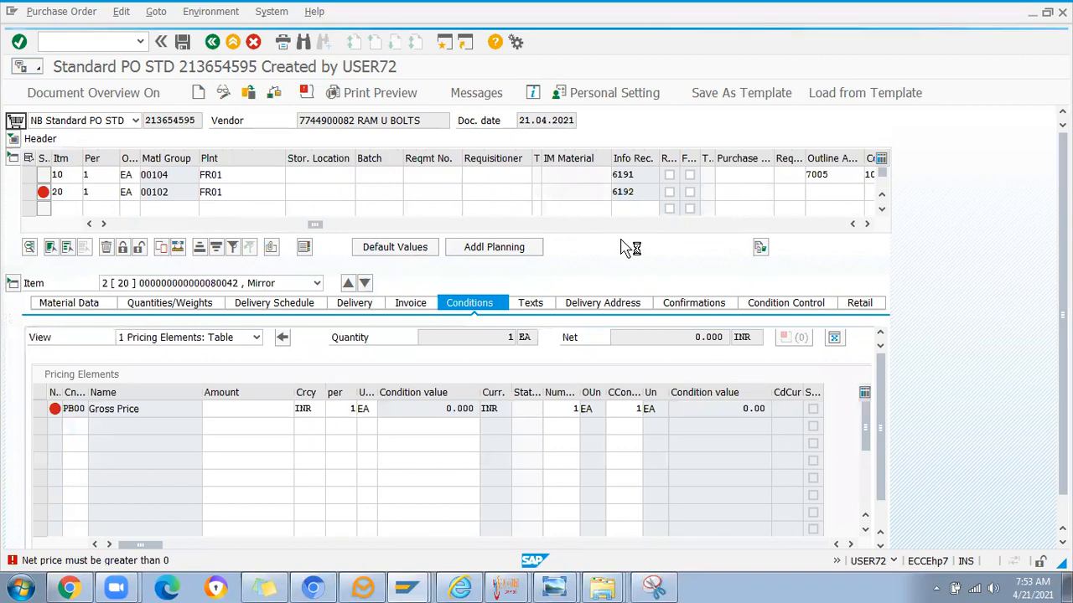
left_click_drag(154, 447, 181, 447)
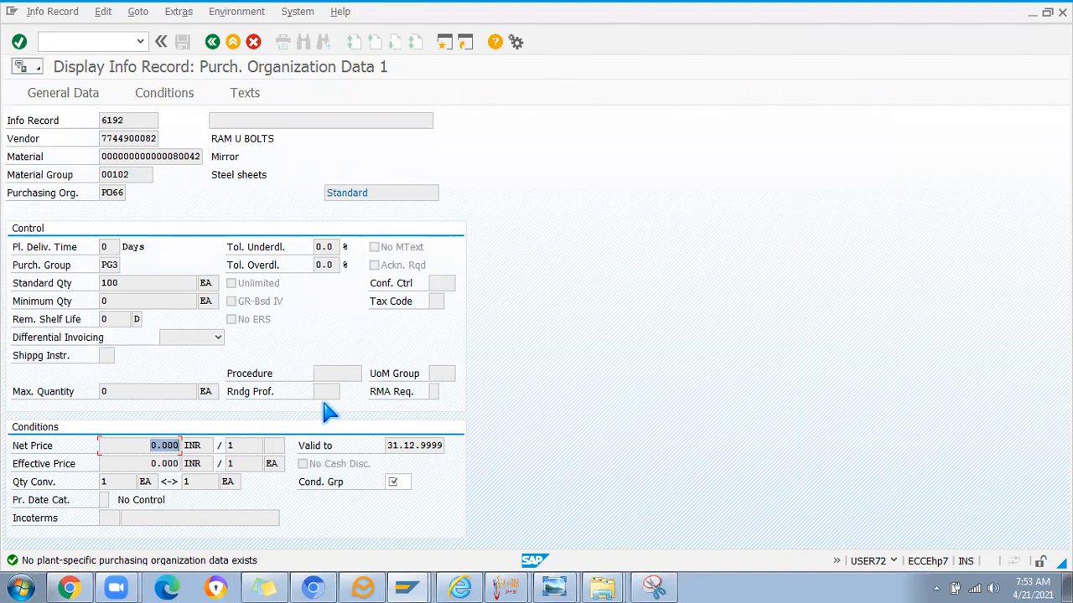
left_click(134, 120)
left_click(70, 134)
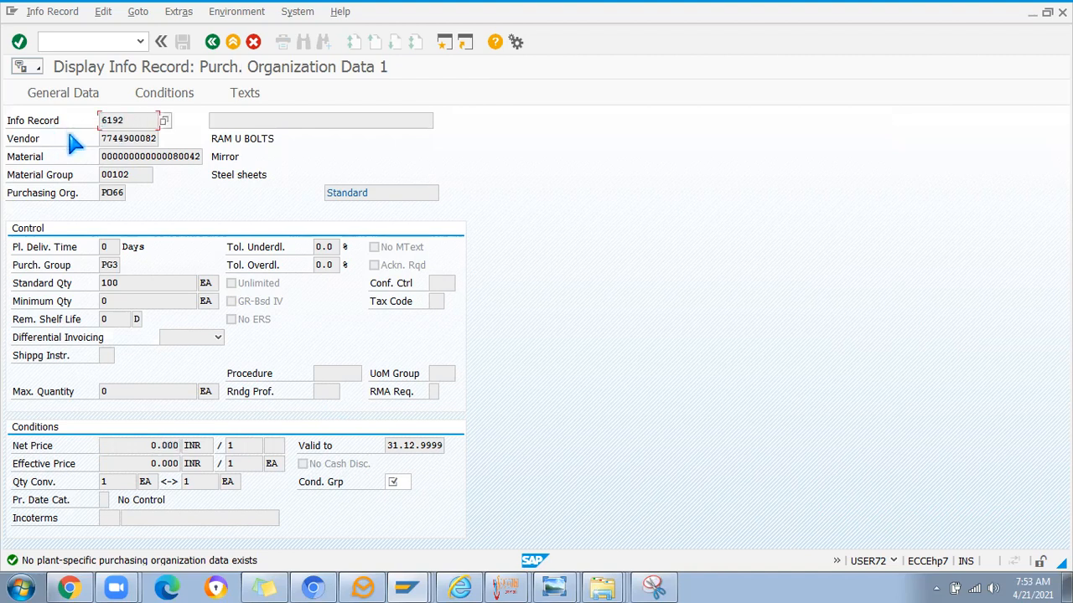
- Start transaction ME12 and open info record 6192 for purchasing organization PO66 and plant FR01
key("alt+Tab")
key("alt+Tab")
left_click(84, 42)
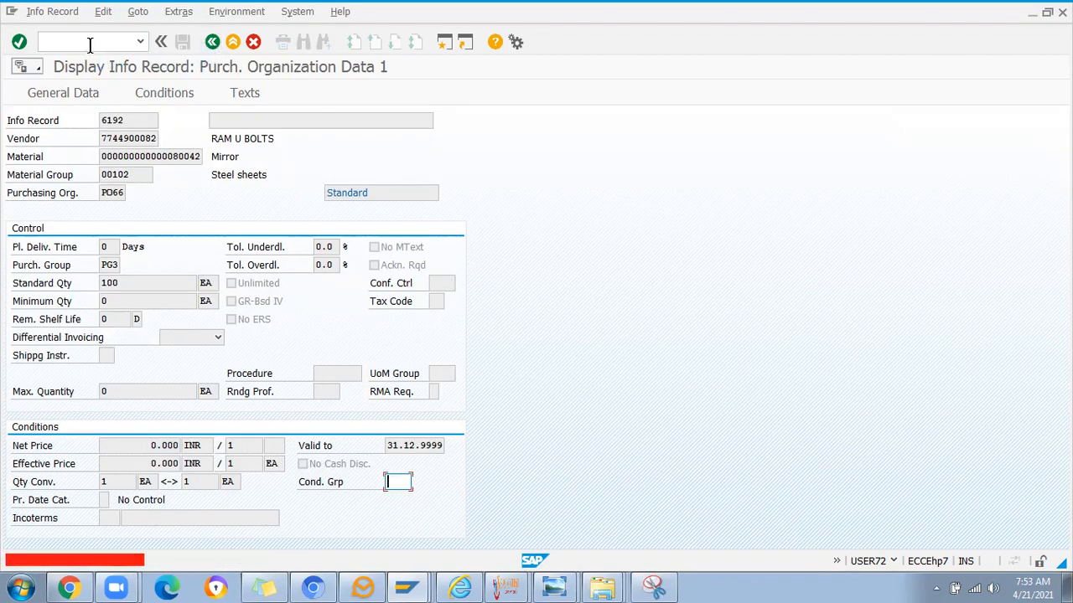
type("/nm")
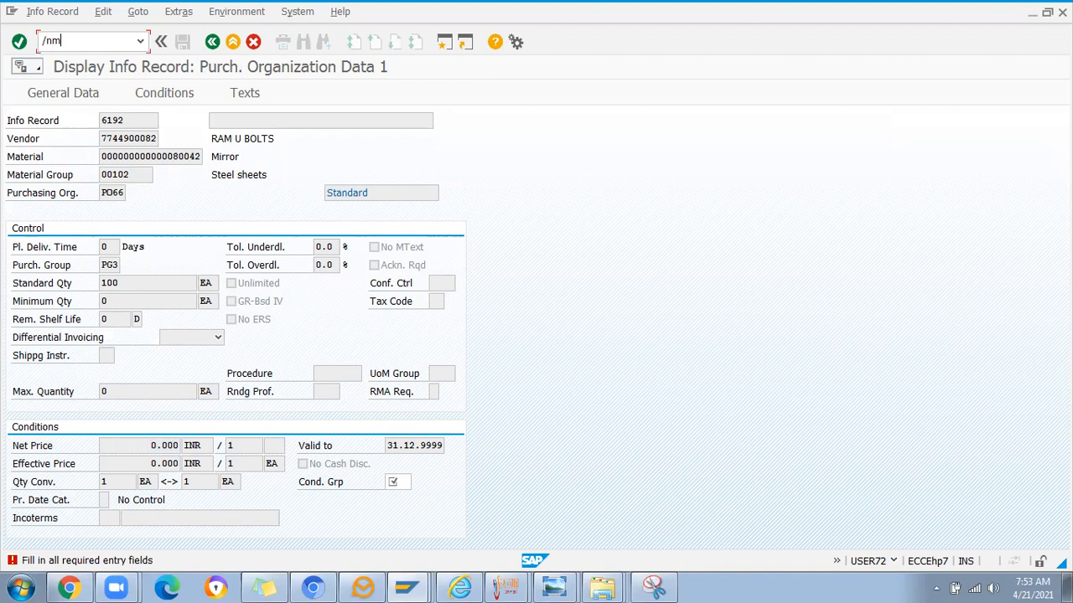
type("e12")
key("Return")
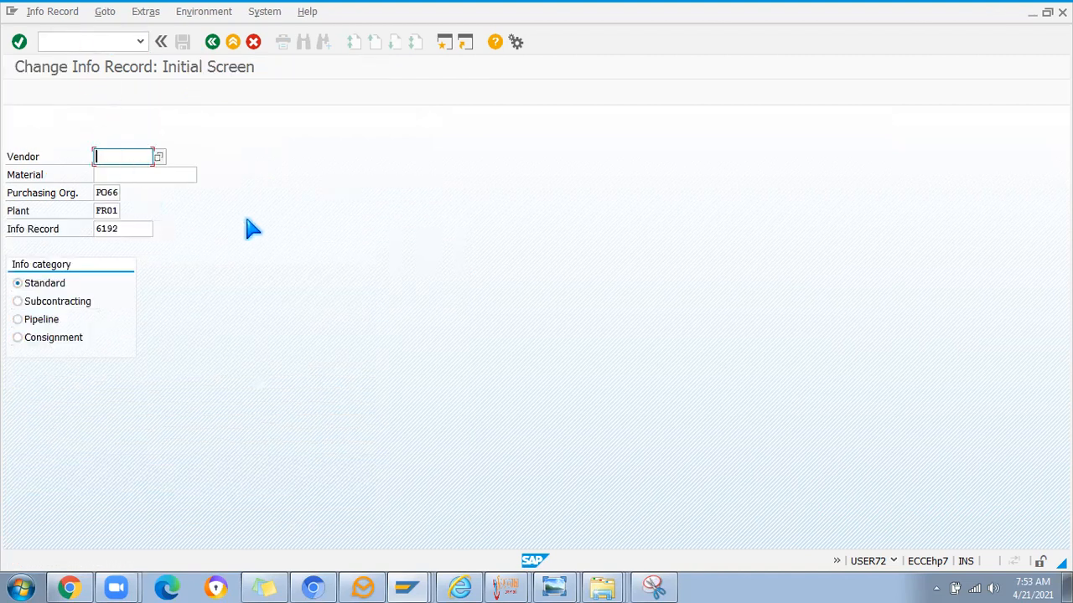
key("Return")
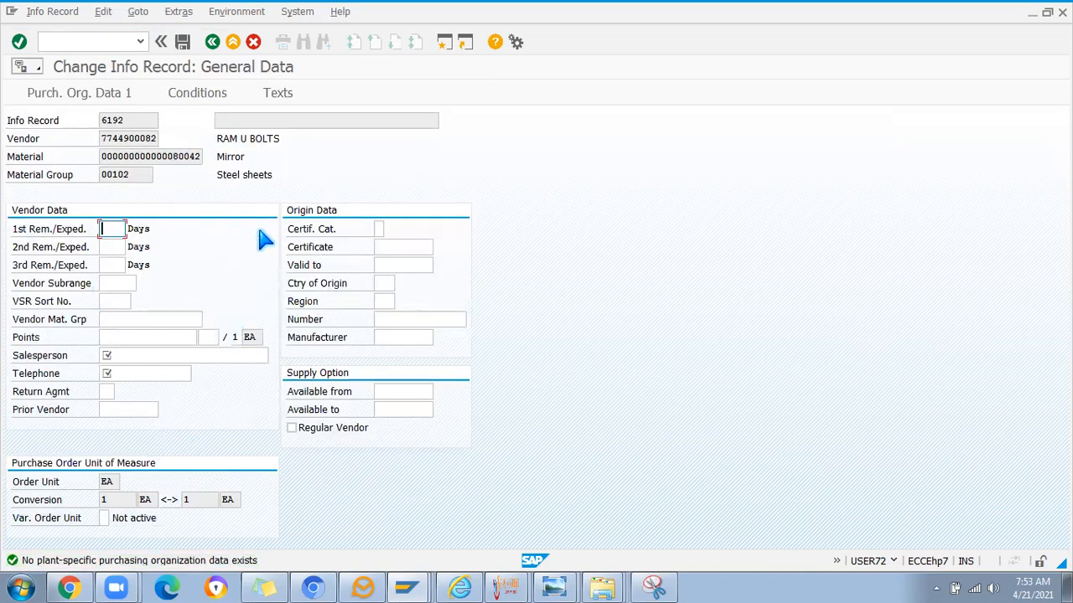
- Fill in the required salesperson name and telephone number, and continue to the net price in Purch. Organization Data 1
key("Return")
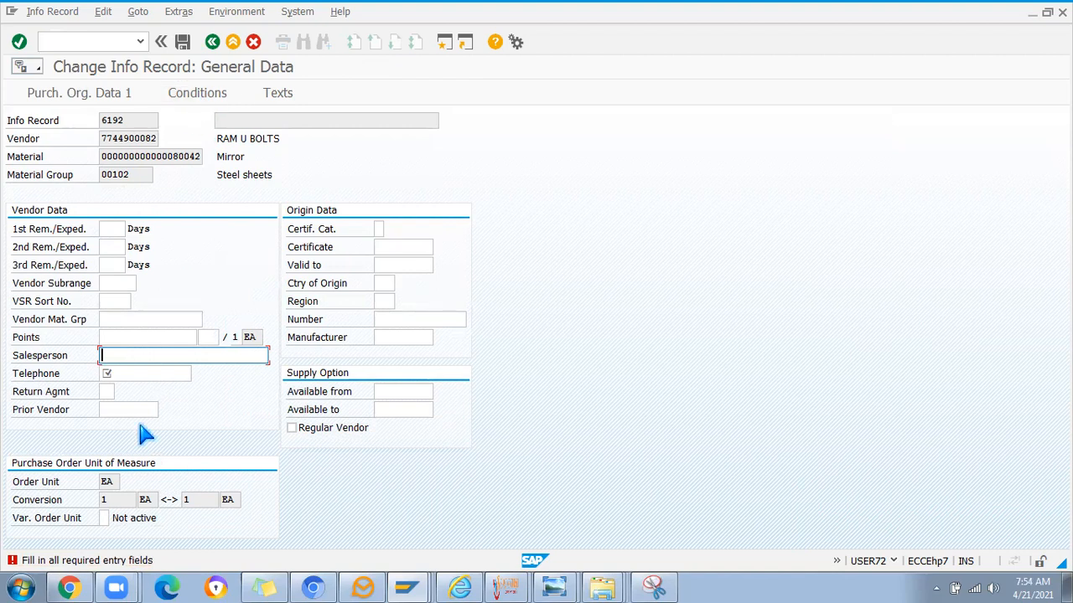
left_click(144, 356)
left_click(143, 371)
left_click(143, 375)
left_click(132, 391)
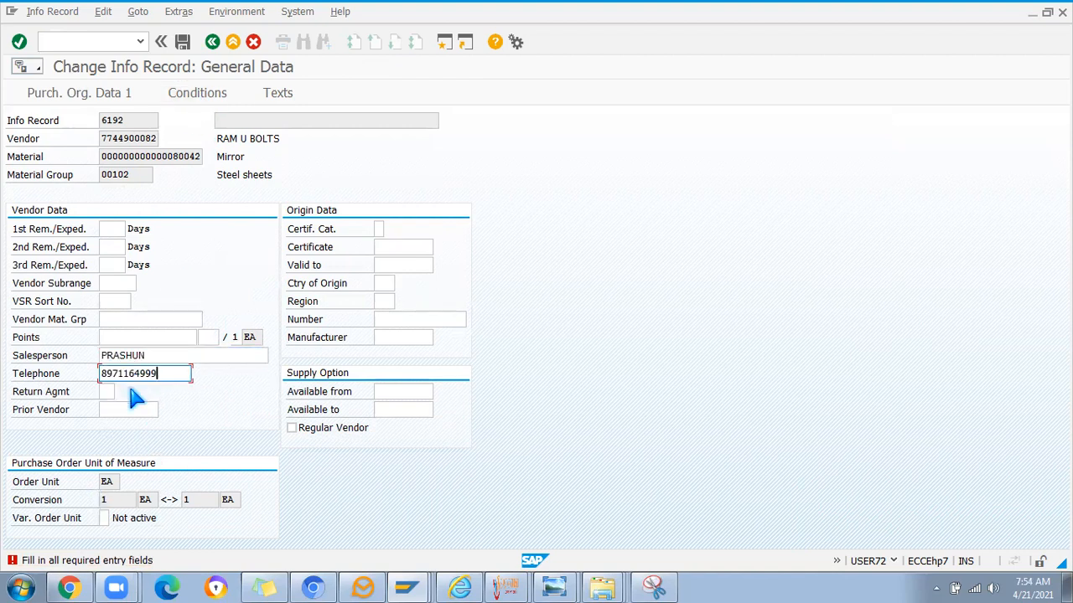
key("Return")
left_click_drag(154, 445, 181, 445)
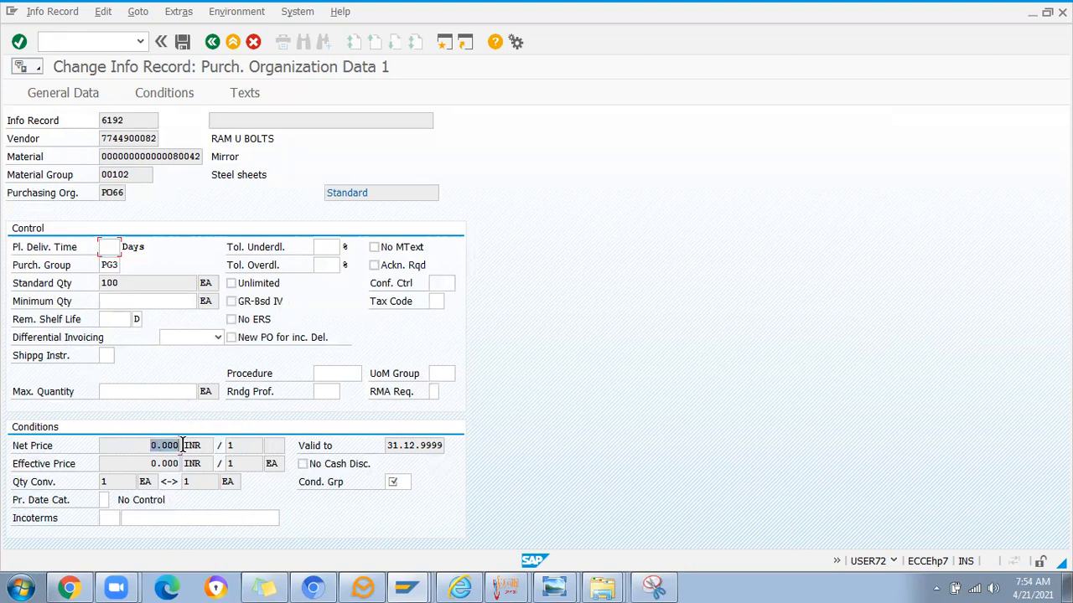
- Set the info record's condition group to 1234 and continue to its conditions, leaving the planned delivery time blank
left_click(396, 482)
type("1234")
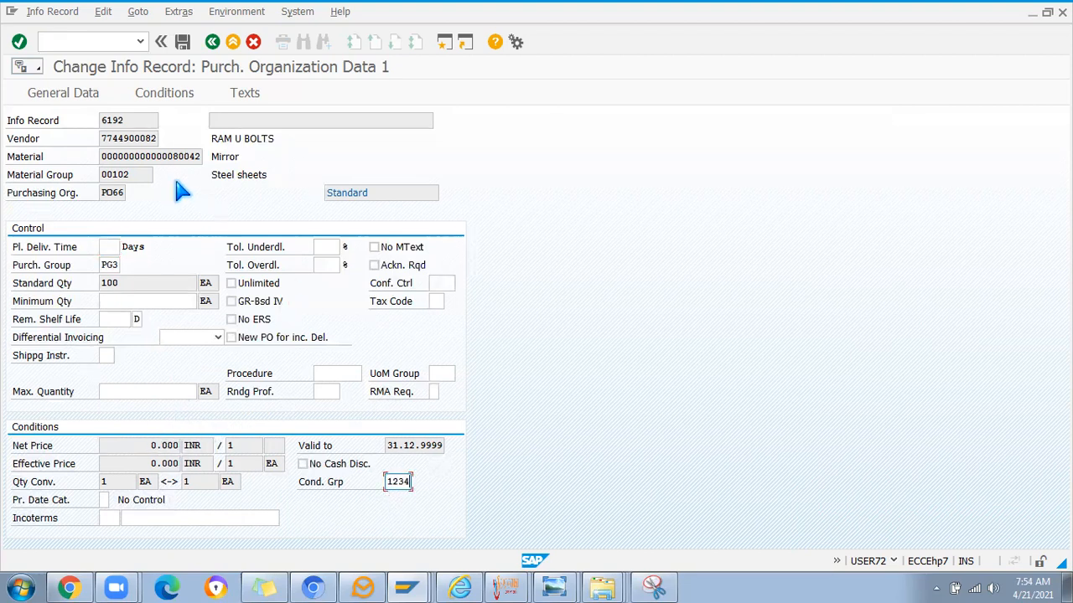
left_click(167, 97)
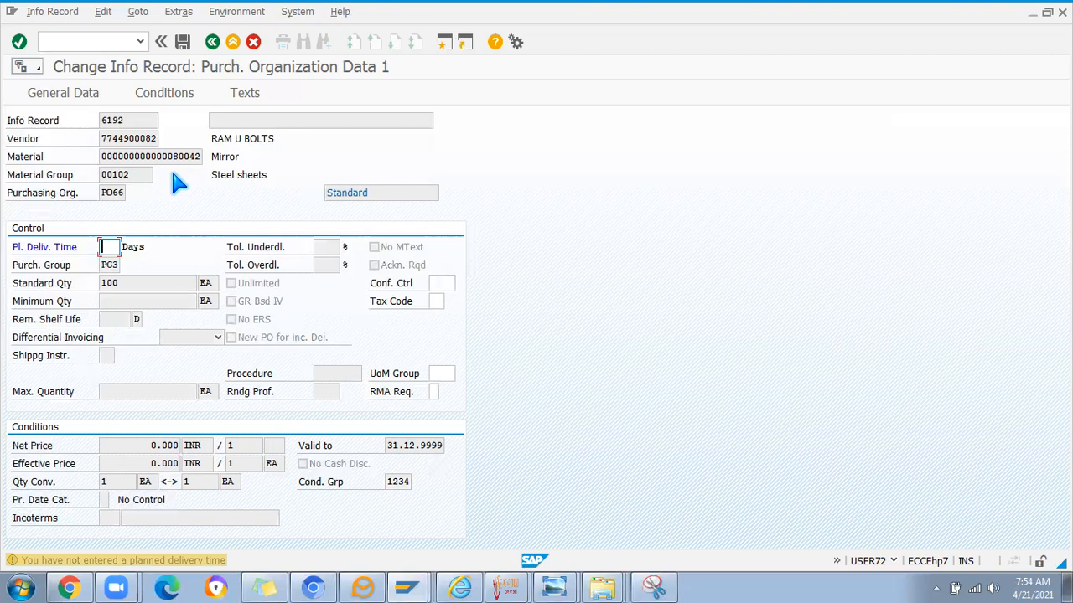
key("Return")
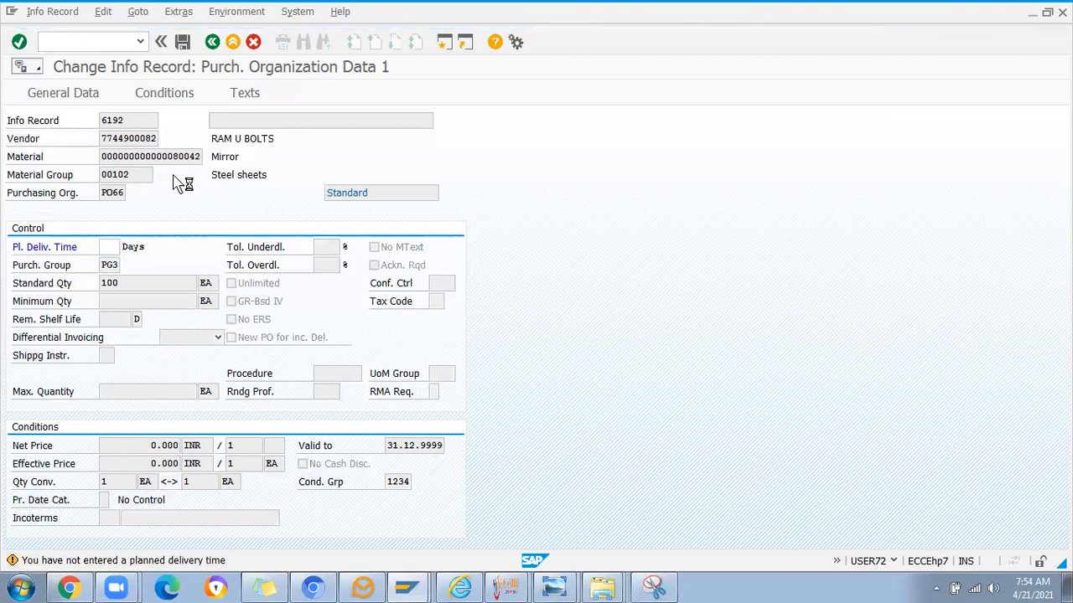
- Set the PB00 gross price to 25 INR per 1 EA and save the info record
left_click(184, 301)
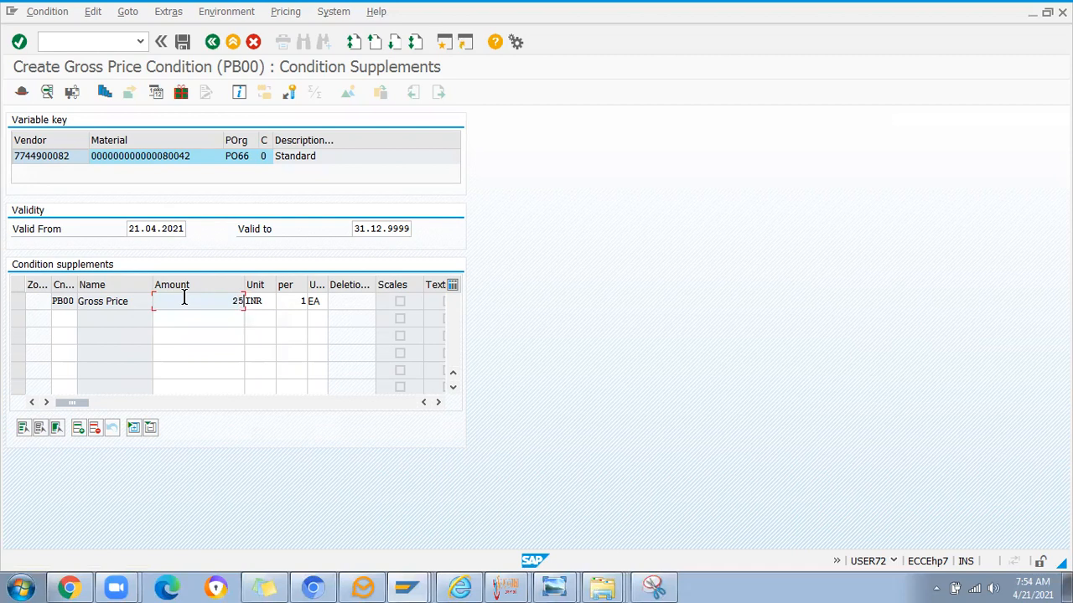
key("Return")
left_click(183, 42)
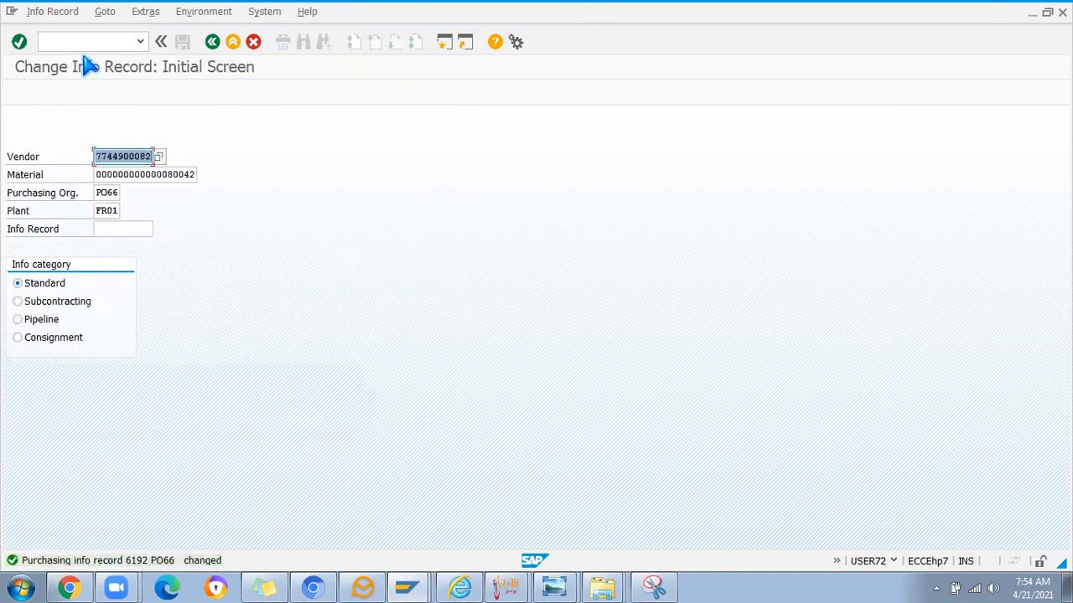
- Start transaction ME22N and open the standard purchase order for vendor RAM U BOLTS dated 21.04.2021
left_click(74, 44)
type("/nme22n")
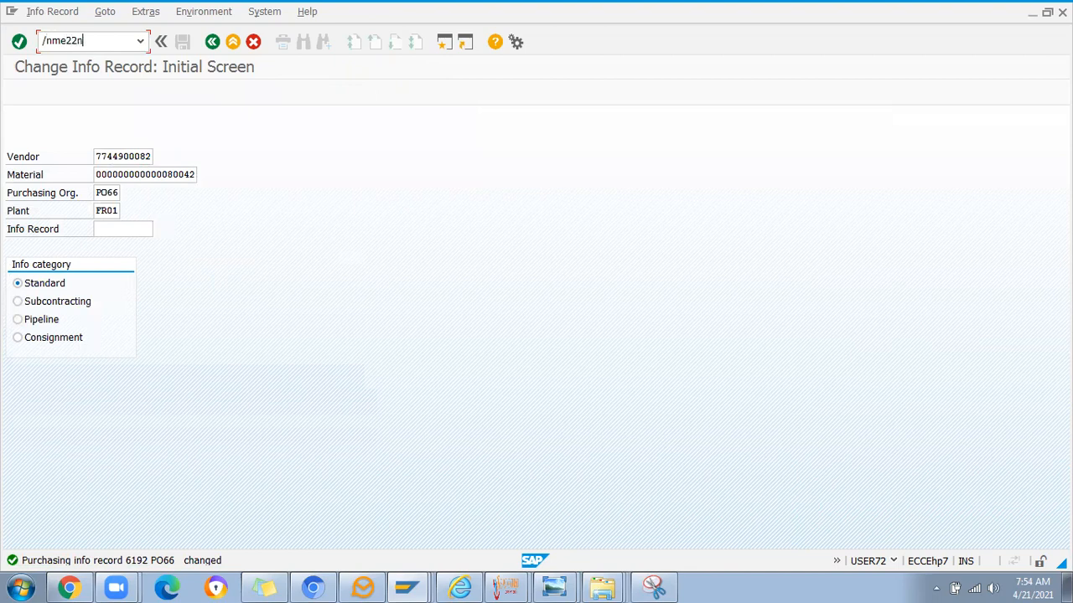
key("Return")
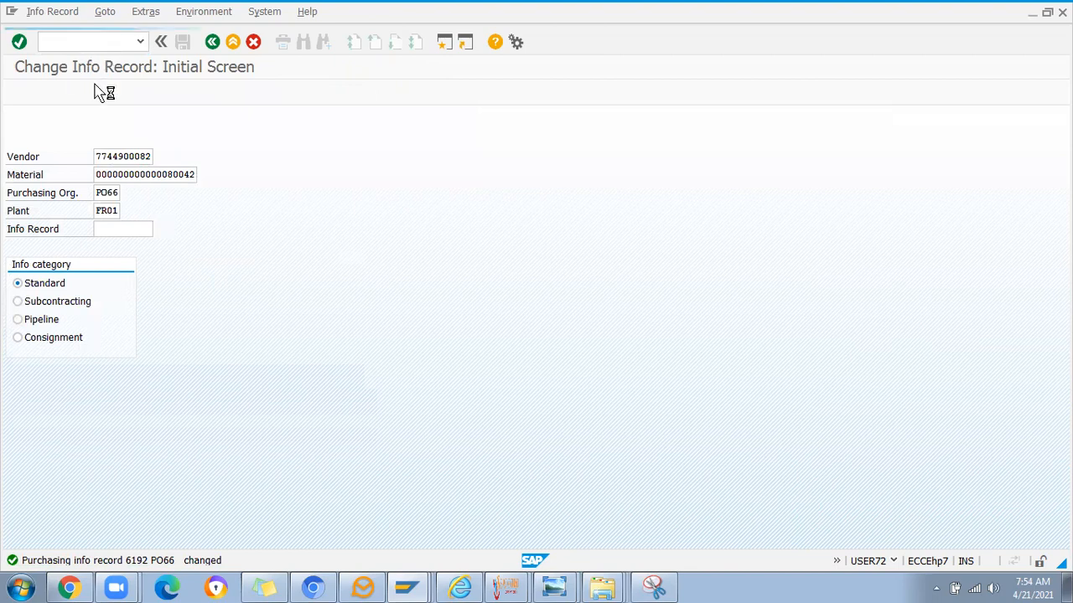
left_click(248, 92)
left_click(172, 165)
left_click(170, 180)
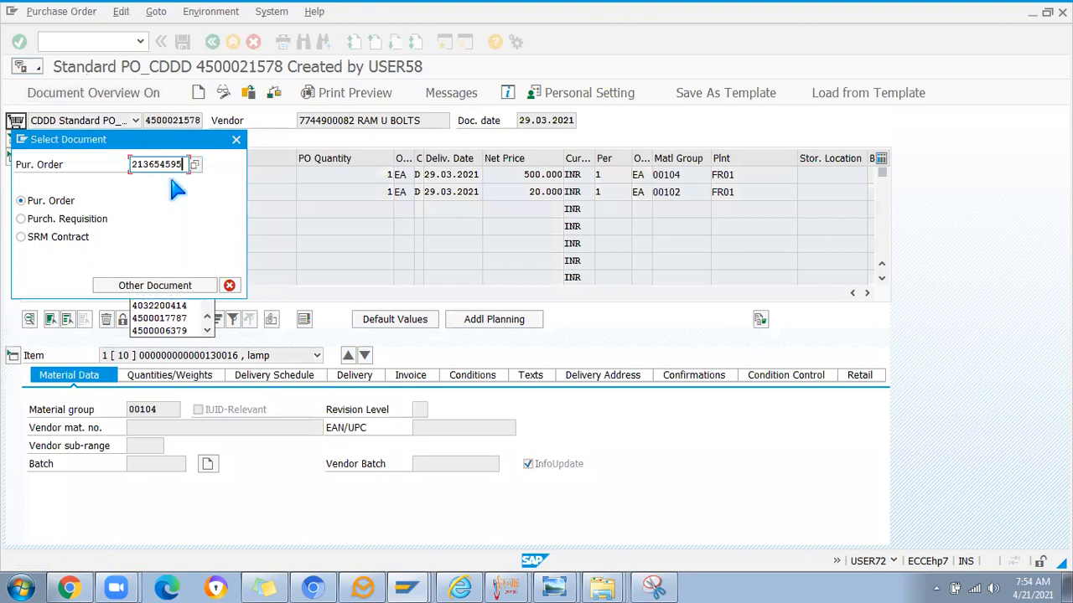
key("Return")
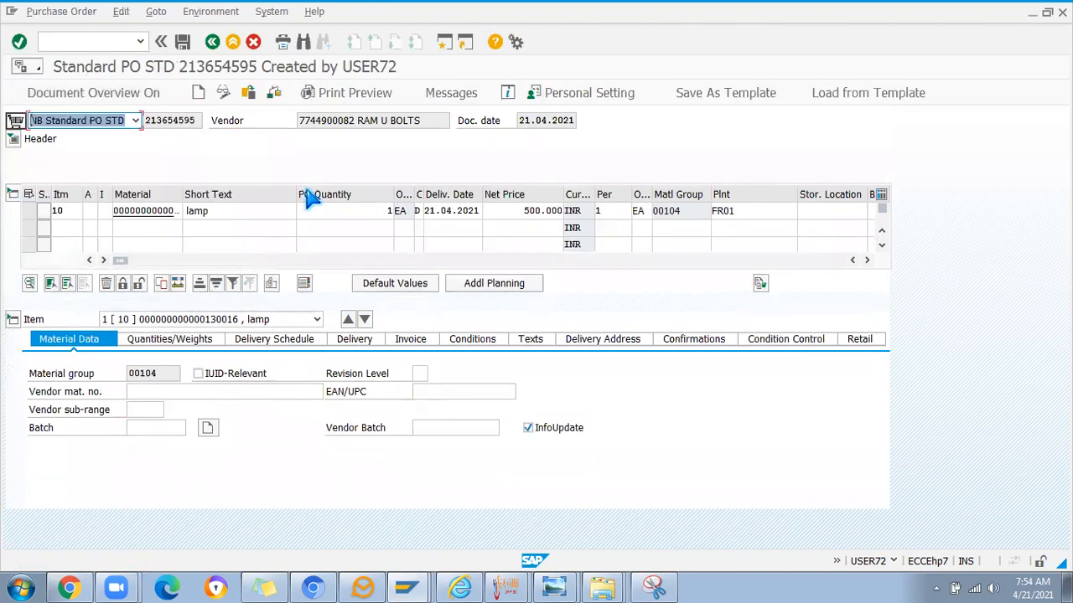
- Add material Mirror as item 20 of the purchase order and open the suggested values for its plant
left_click(151, 227)
left_click(159, 244)
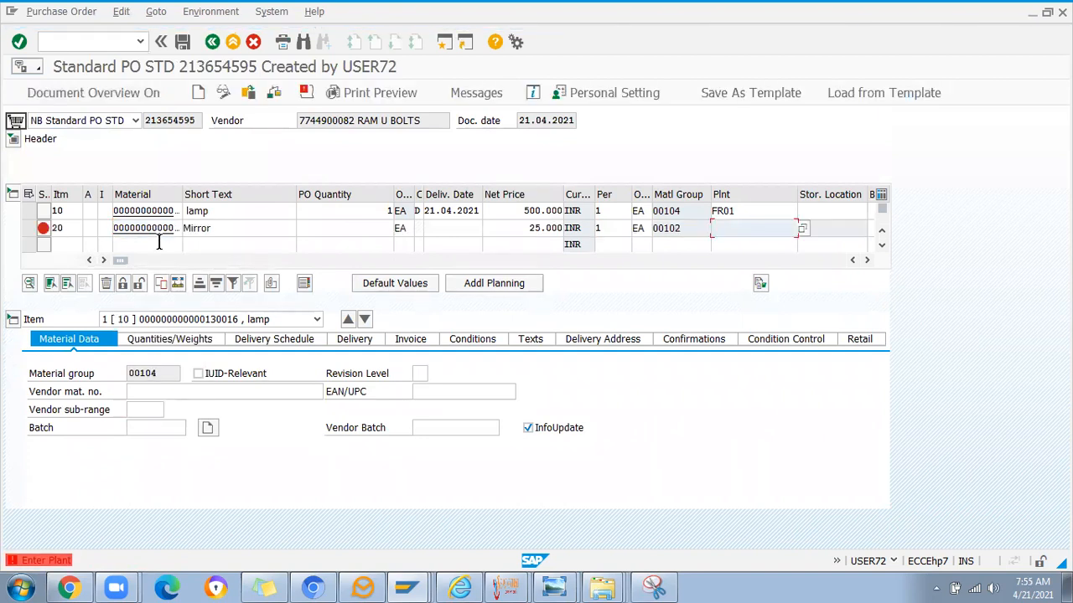
left_click_drag(519, 227, 563, 226)
left_click(527, 228)
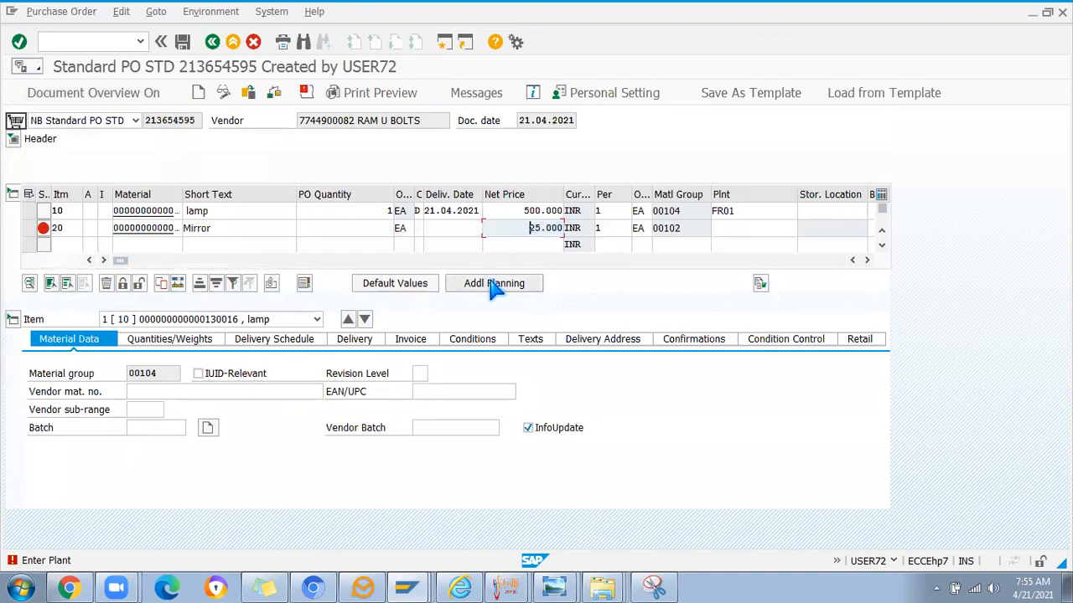
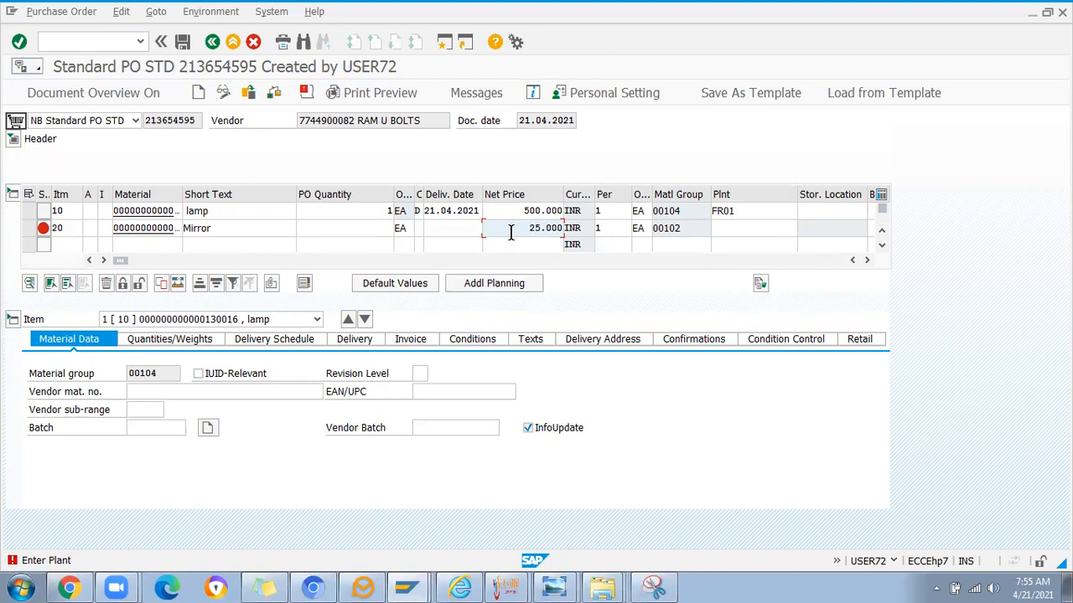
left_click(769, 225)
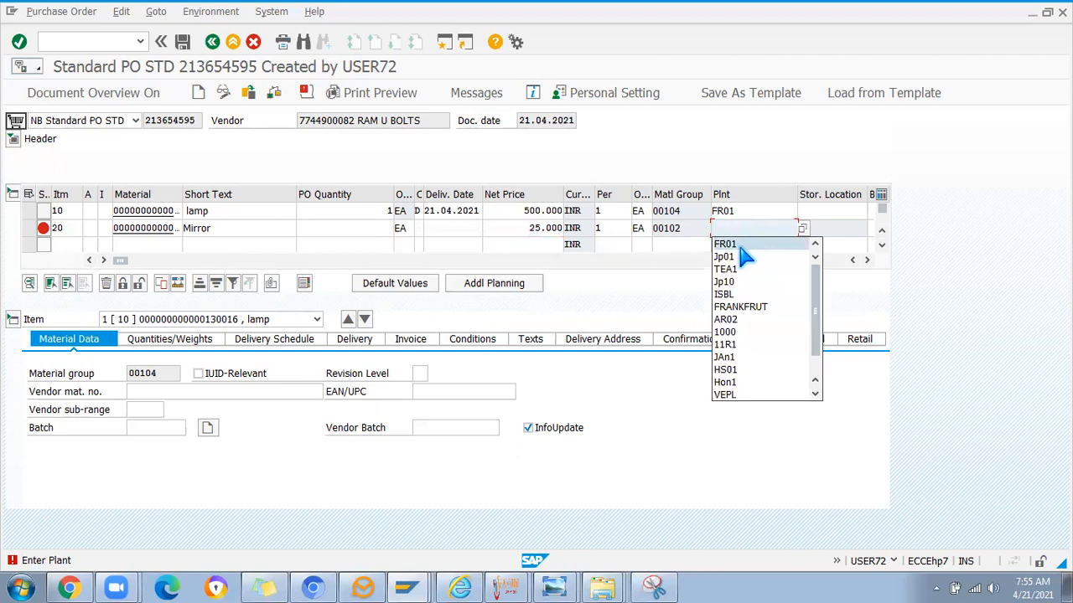
- Set the plant to FR01 and the PO quantity to 1 for item 20, Mirror
left_click(740, 243)
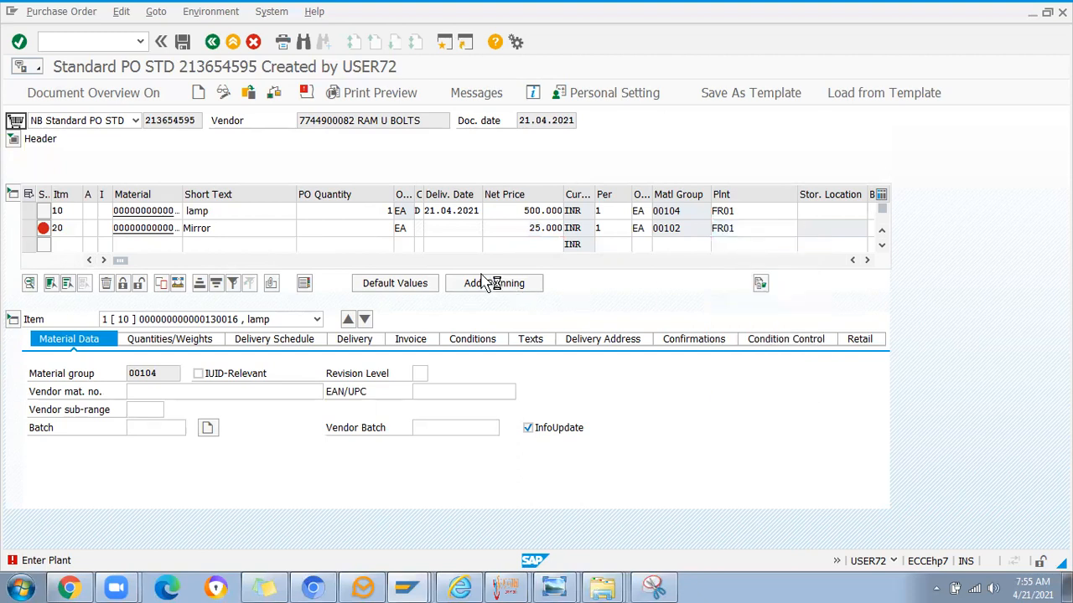
left_click(379, 228)
key("Return")
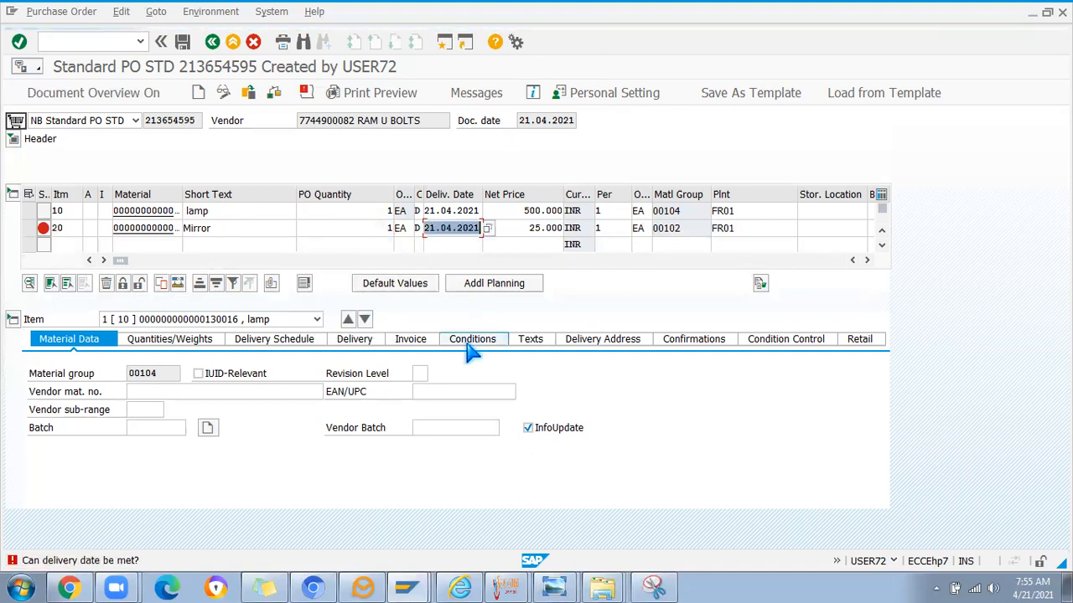
- Add the Freight % condition FRA1 with an amount of 2 to the pricing conditions of item 10, lamp
left_click(473, 345)
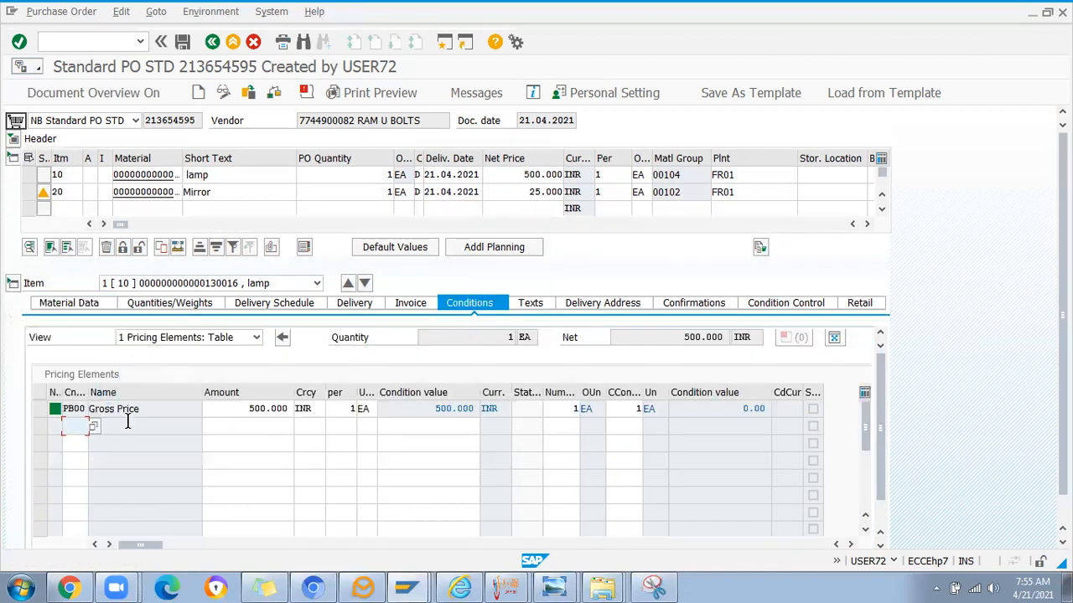
left_click(96, 434)
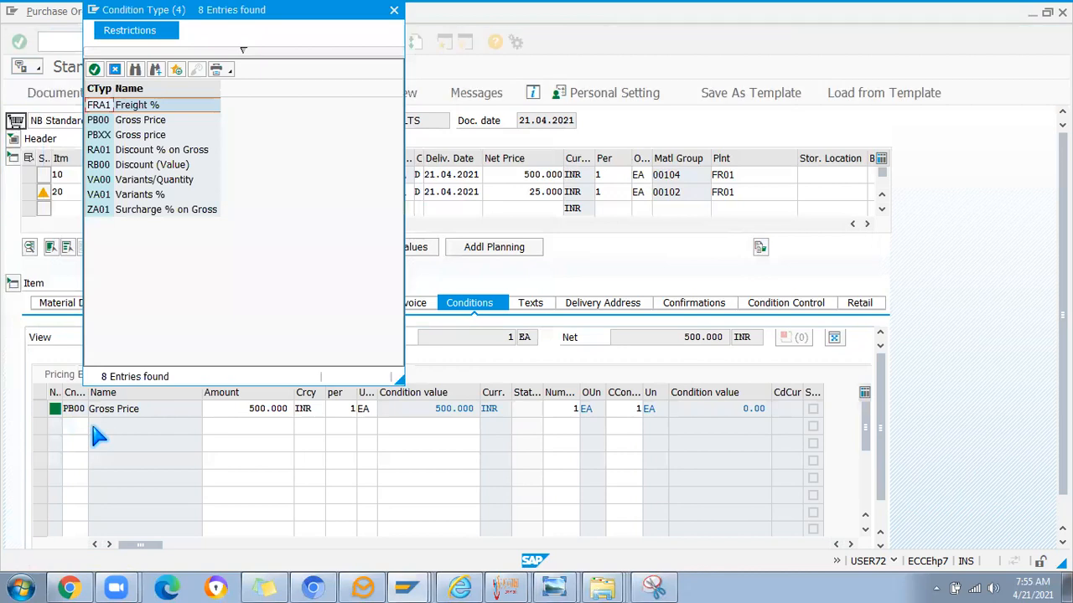
left_click(108, 104)
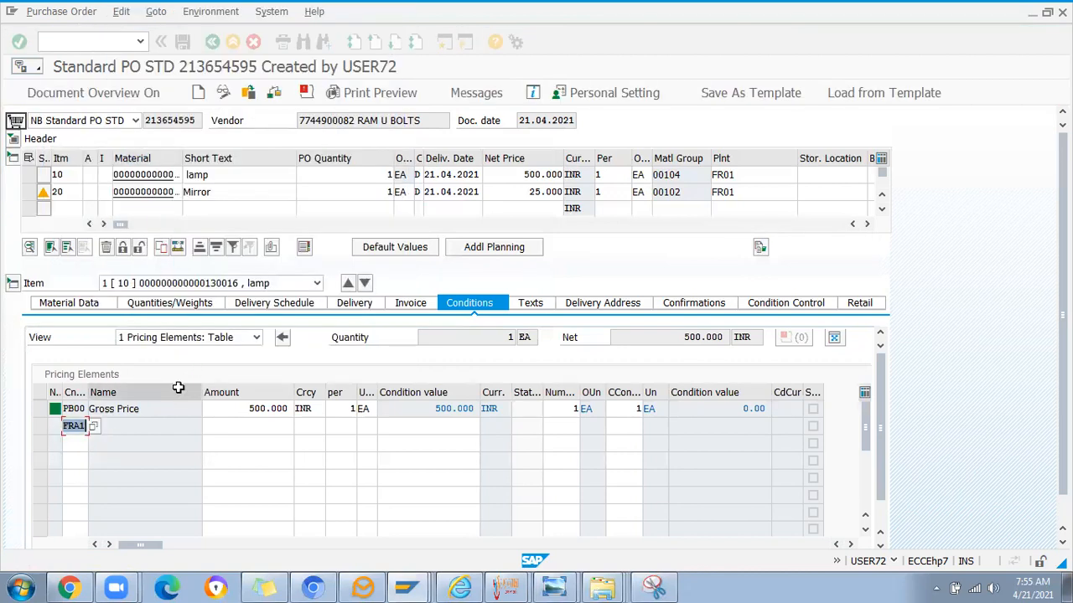
key("Return")
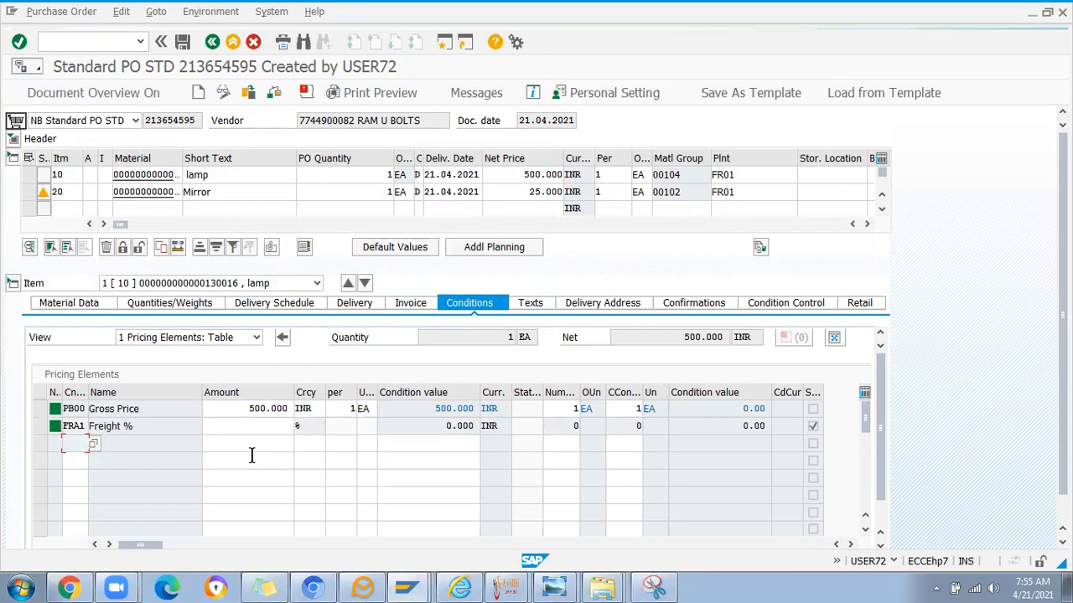
left_click(259, 426)
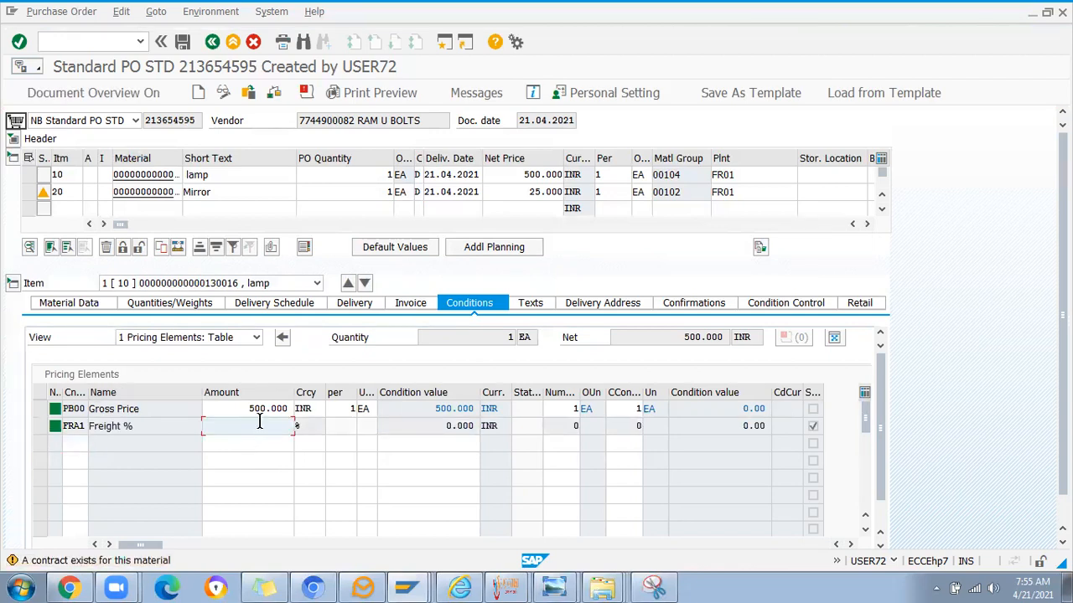
type("2")
key("Return")
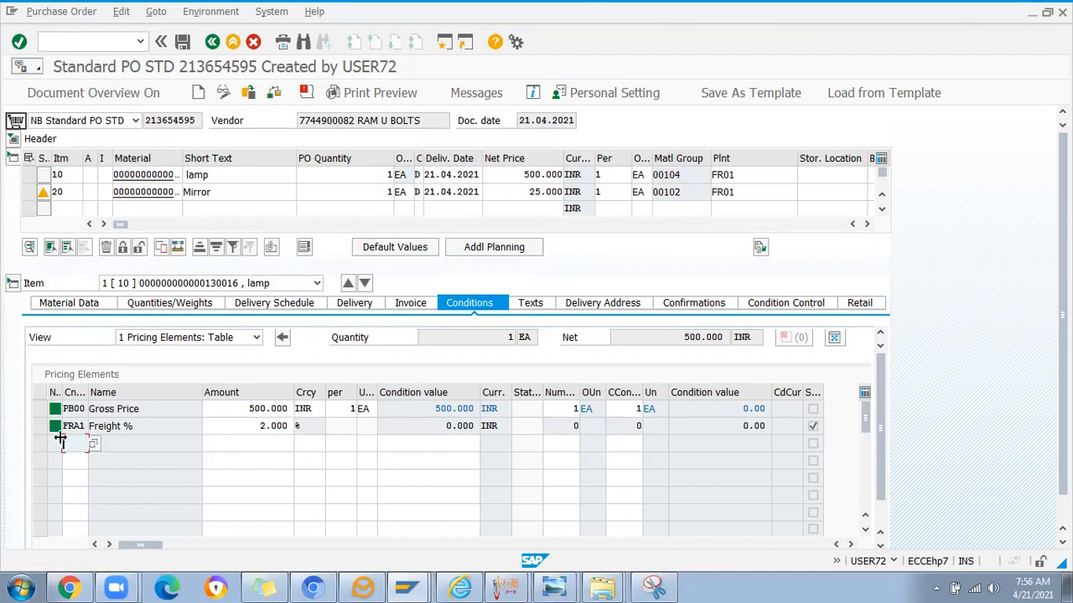
- Compare the Gross Price and Freight % amounts with the condition value calculated for freight
left_click_drag(249, 409, 285, 409)
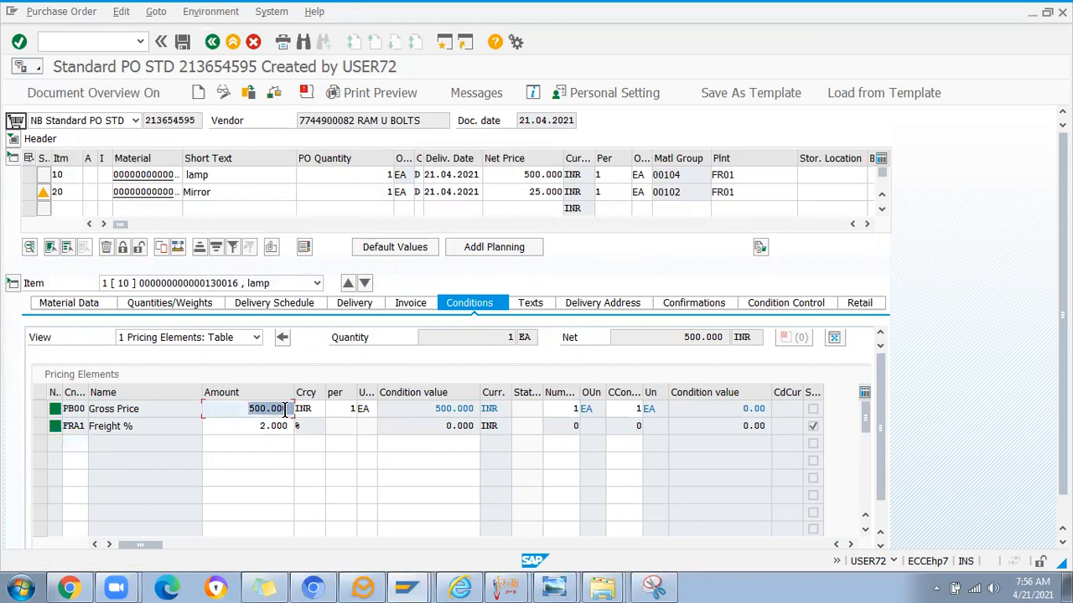
left_click_drag(445, 427, 518, 444)
left_click(259, 428)
left_click_drag(260, 428, 287, 433)
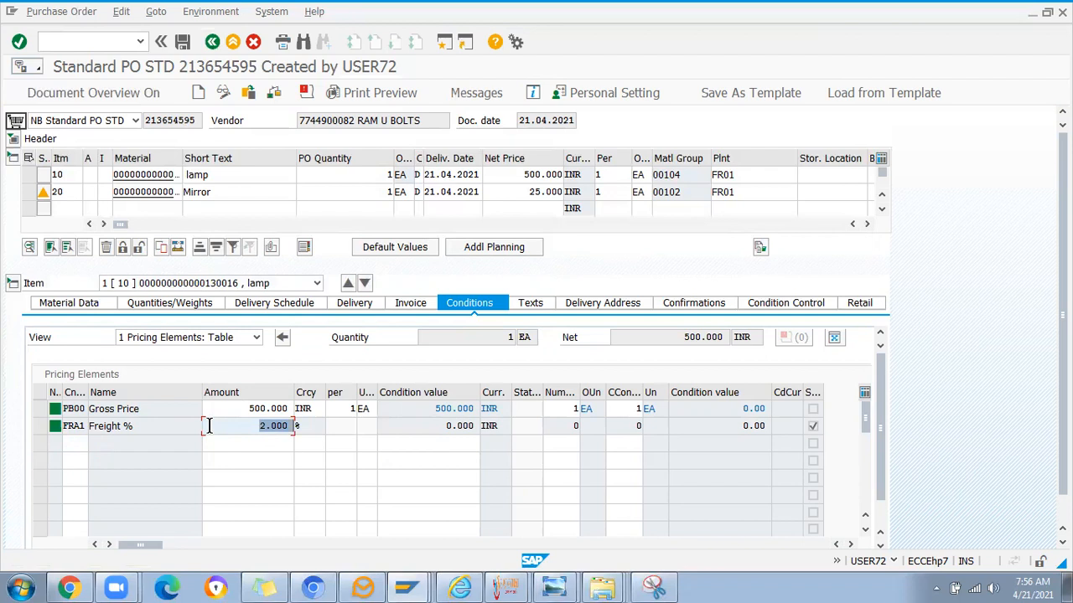
left_click(251, 427)
left_click_drag(251, 427, 345, 439)
left_click_drag(248, 409, 311, 407)
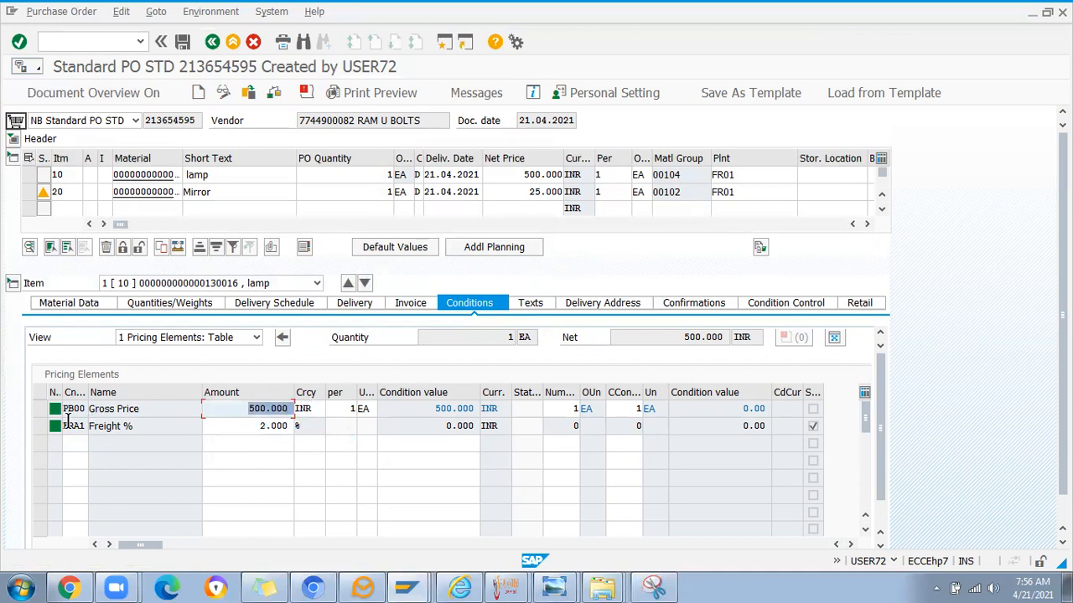
left_click(244, 408)
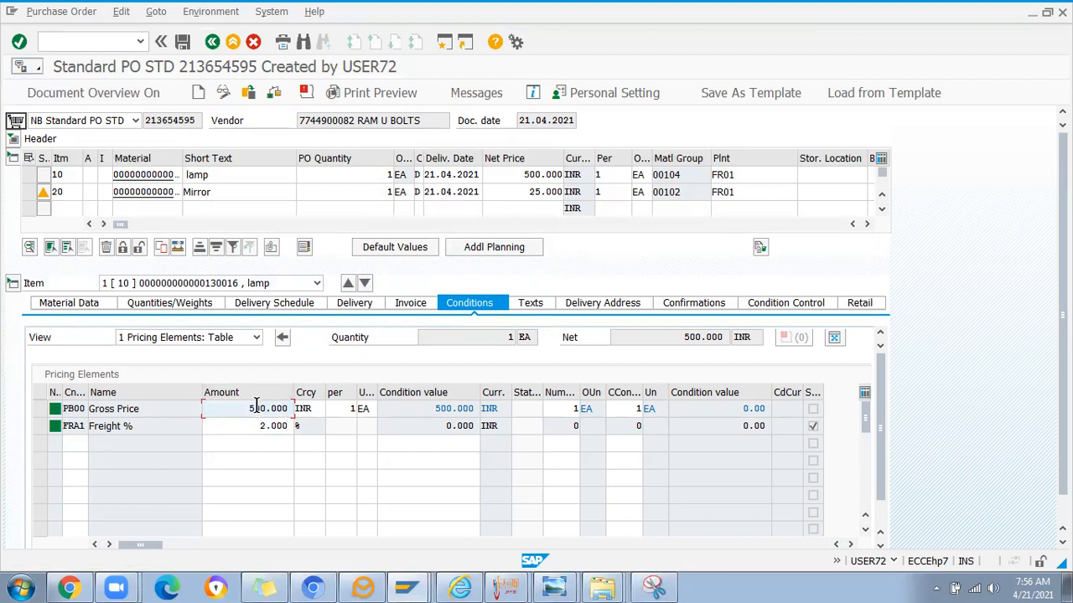
left_click_drag(259, 428, 304, 430)
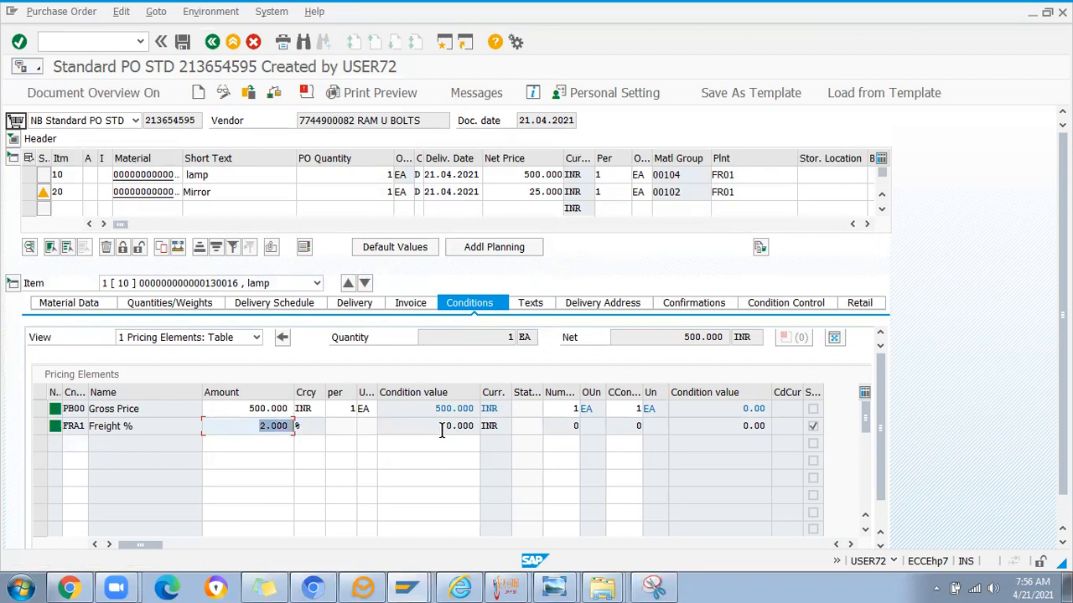
left_click_drag(442, 429, 519, 441)
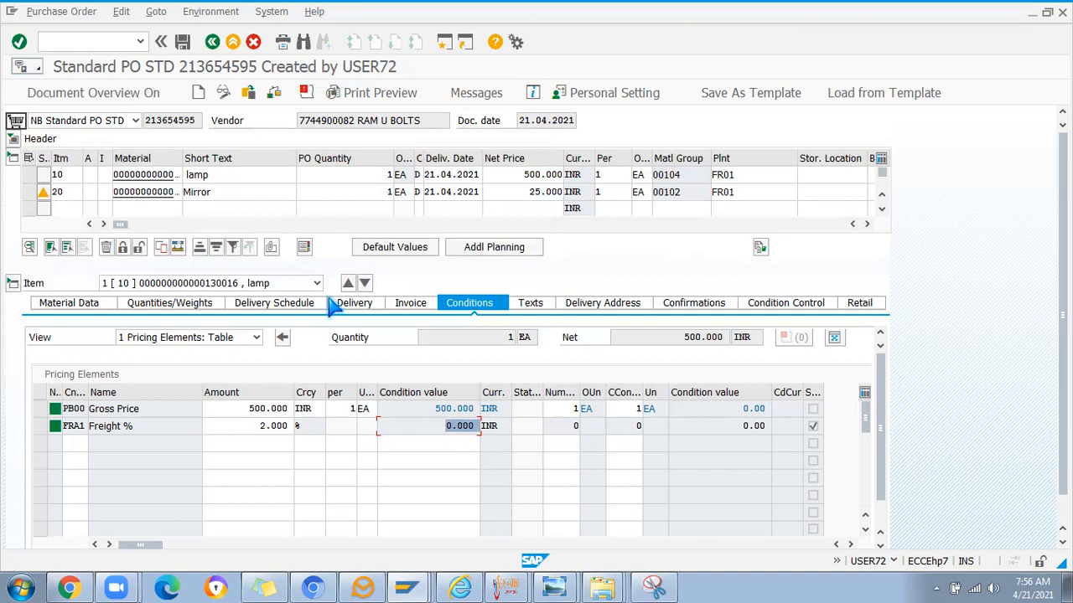
- Copy the purchase order number and paste it into the sticky note below the existing number
left_click(73, 44)
type("/")
left_click(151, 121)
key("ctrl+c")
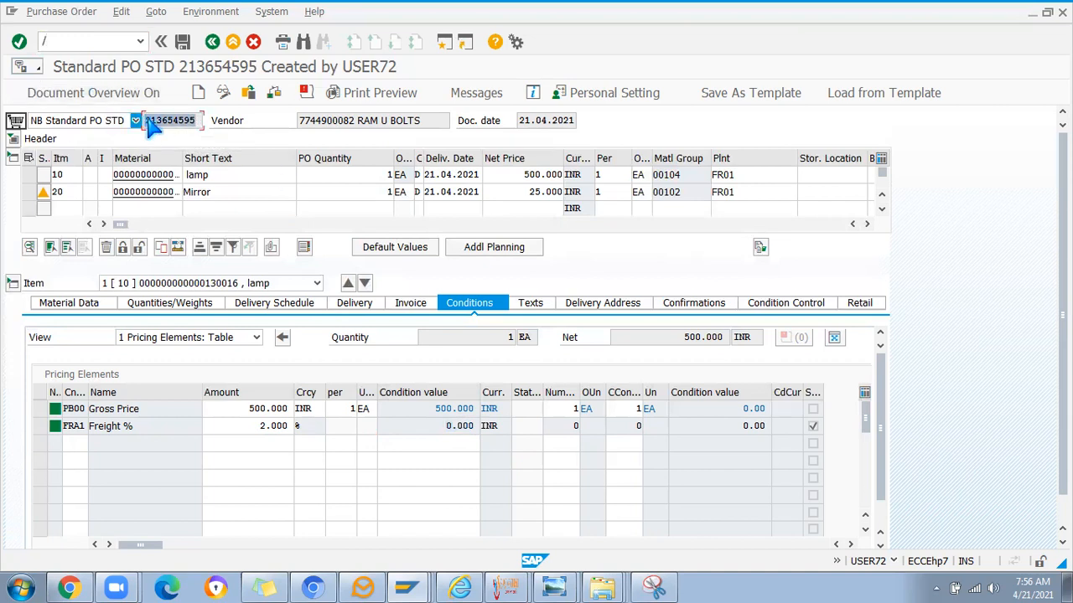
left_click(266, 587)
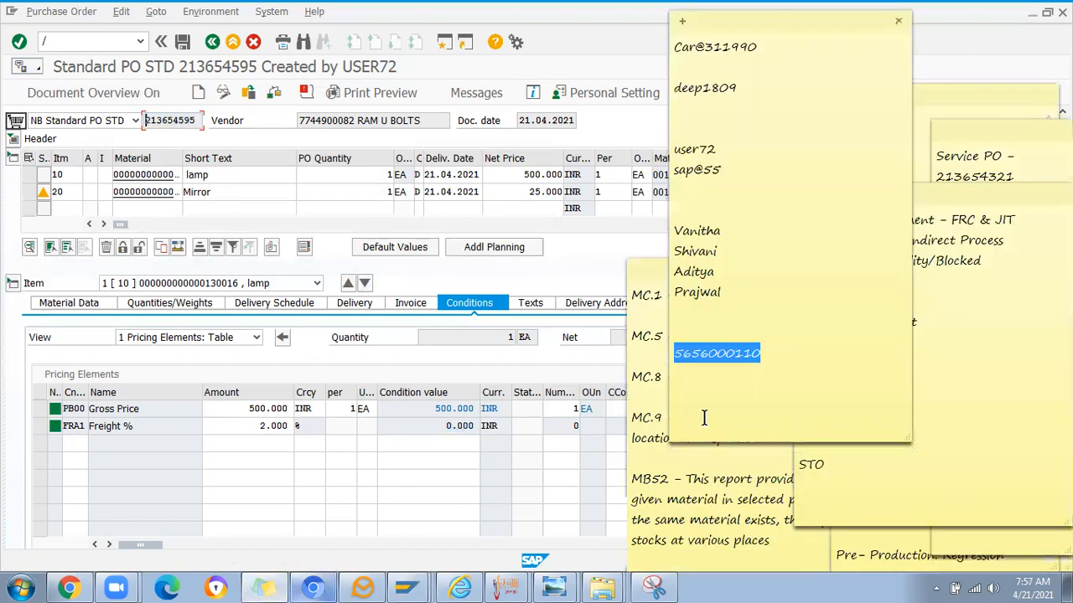
left_click(761, 365)
key("ctrl+v")
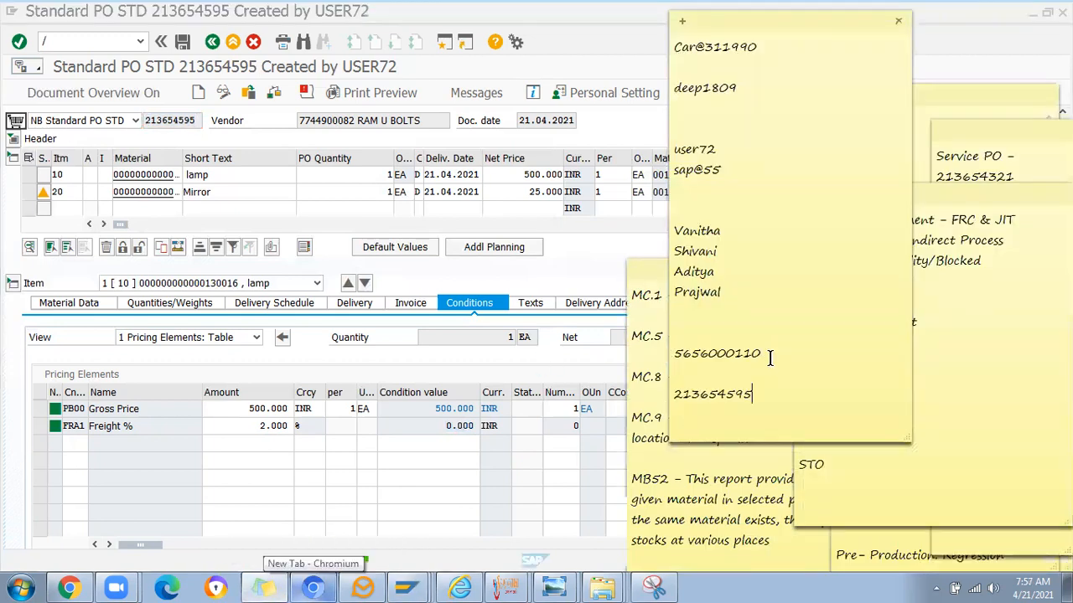
- Exit the purchase order without saving, using the /n command
left_click(122, 122)
left_click(61, 41)
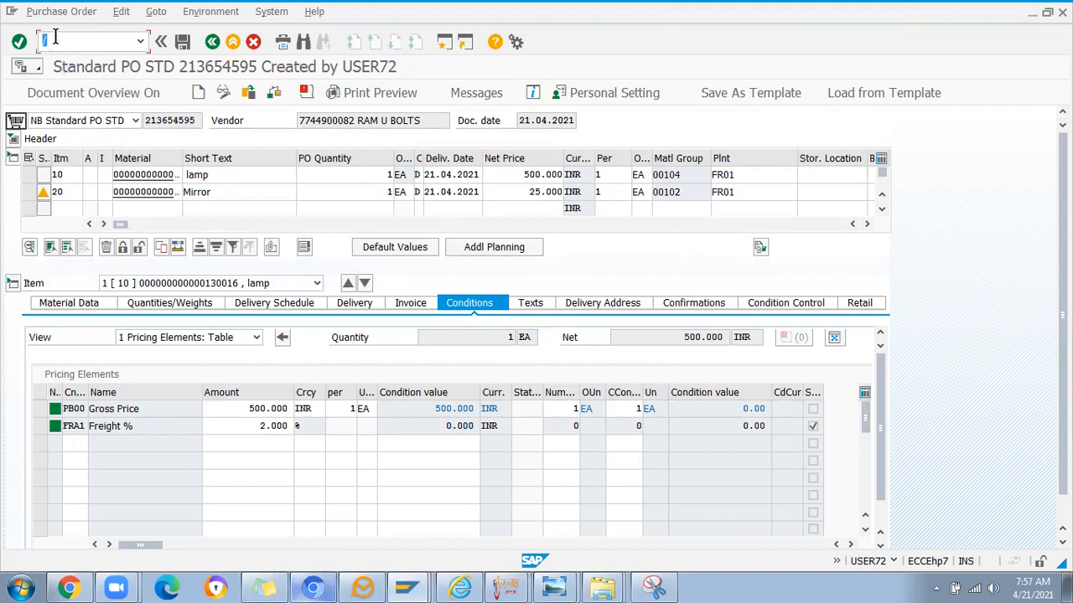
type("/n")
key("Return")
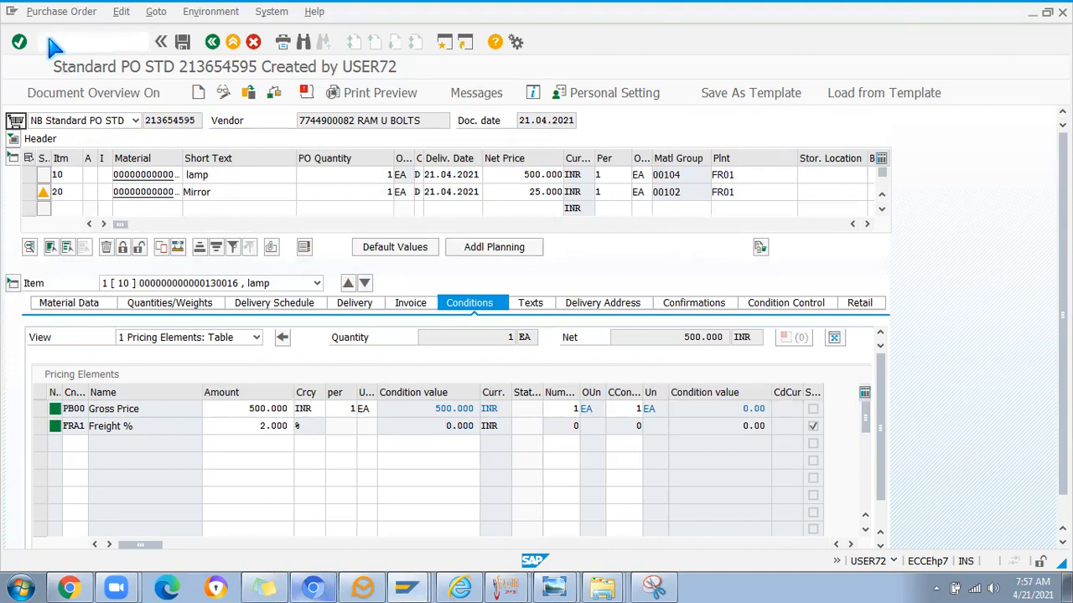
- Switch to the Display IMG session and open the Define Calculation Schema activity
left_click(408, 586)
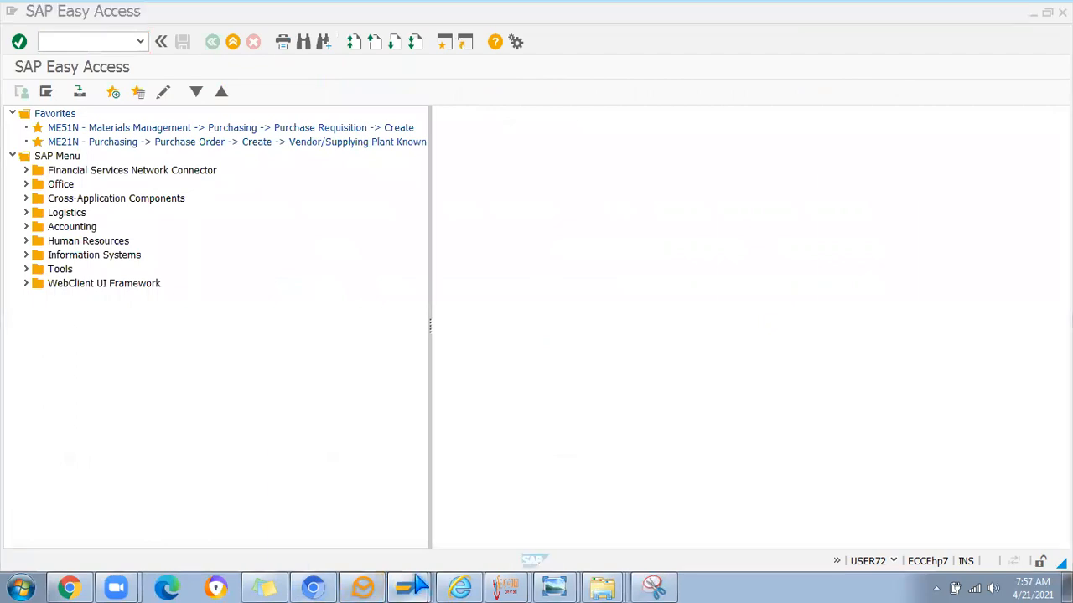
left_click(327, 525)
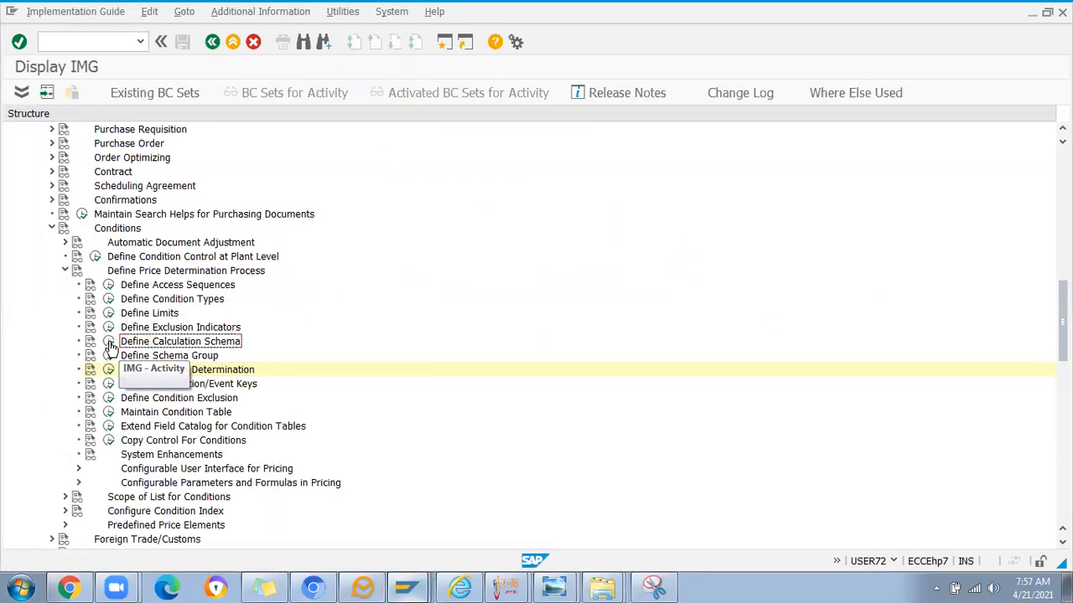
double_click(239, 371)
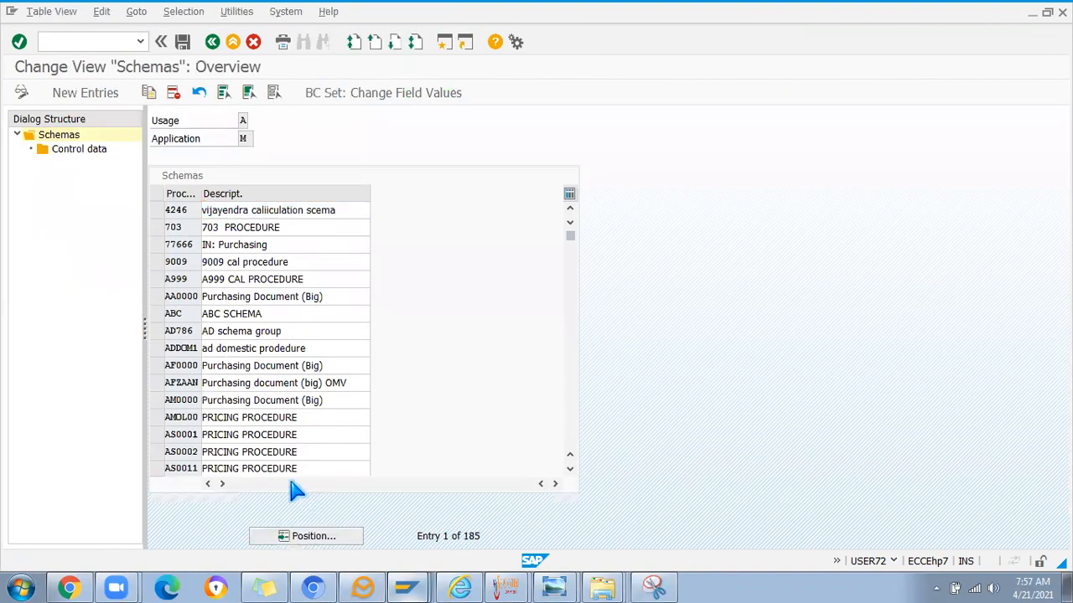
- Position the schema list at AA0000 and change that schema's description to "Purchasing Document Custom"
left_click(306, 536)
type("AA0000")
key("Return")
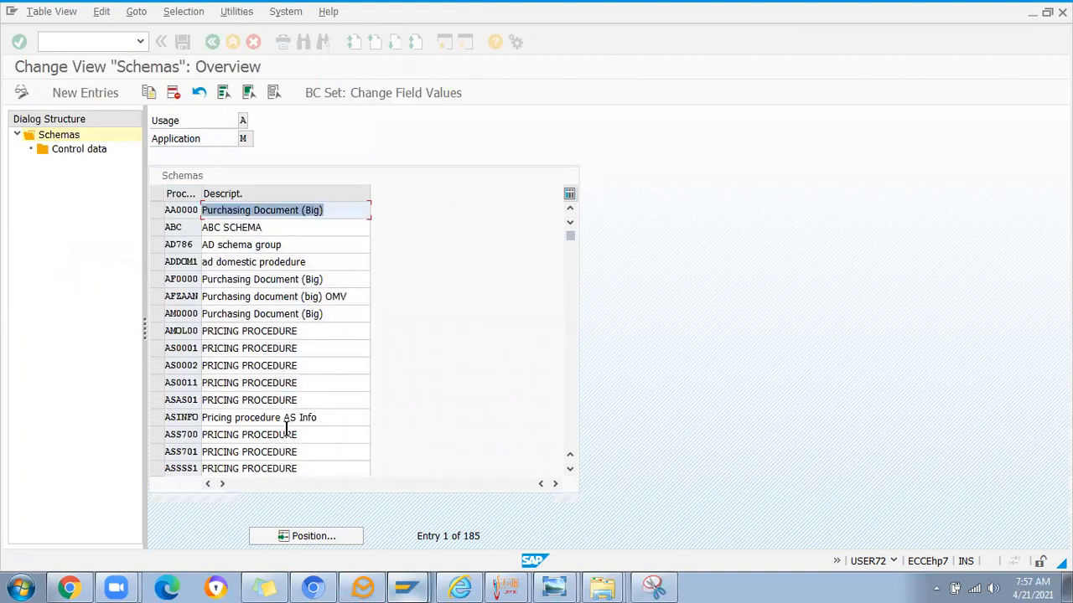
left_click(366, 215)
key("BackSpace")
key("BackSpace")
key("BackSpace")
key("BackSpace")
key("BackSpace")
type("Cus")
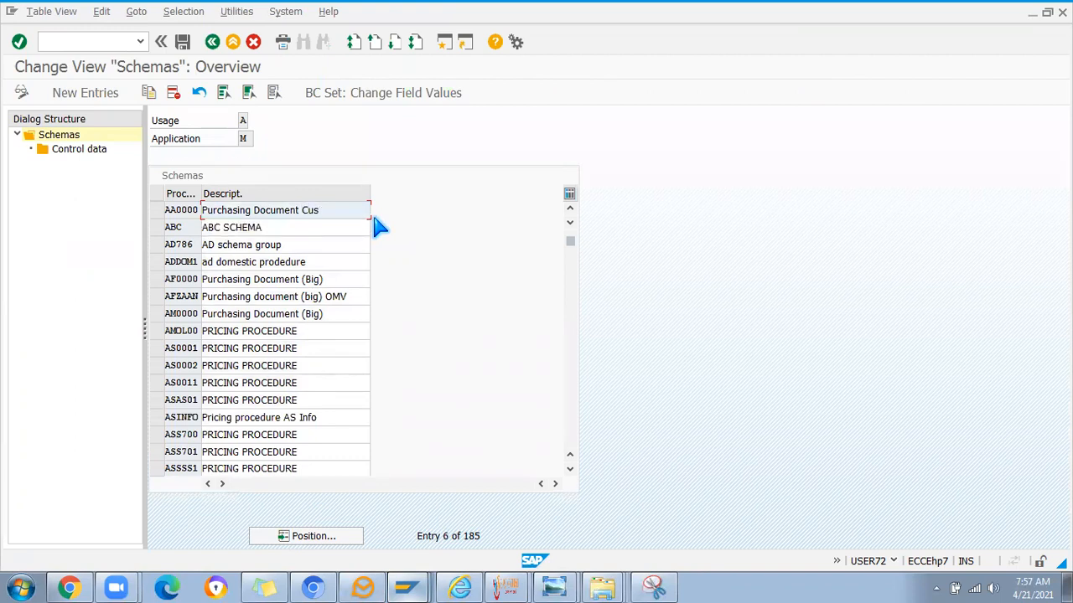
- Open the control data of schema AA0000 and mark the PBXX Gross price step as manual
left_click(158, 209)
double_click(67, 149)
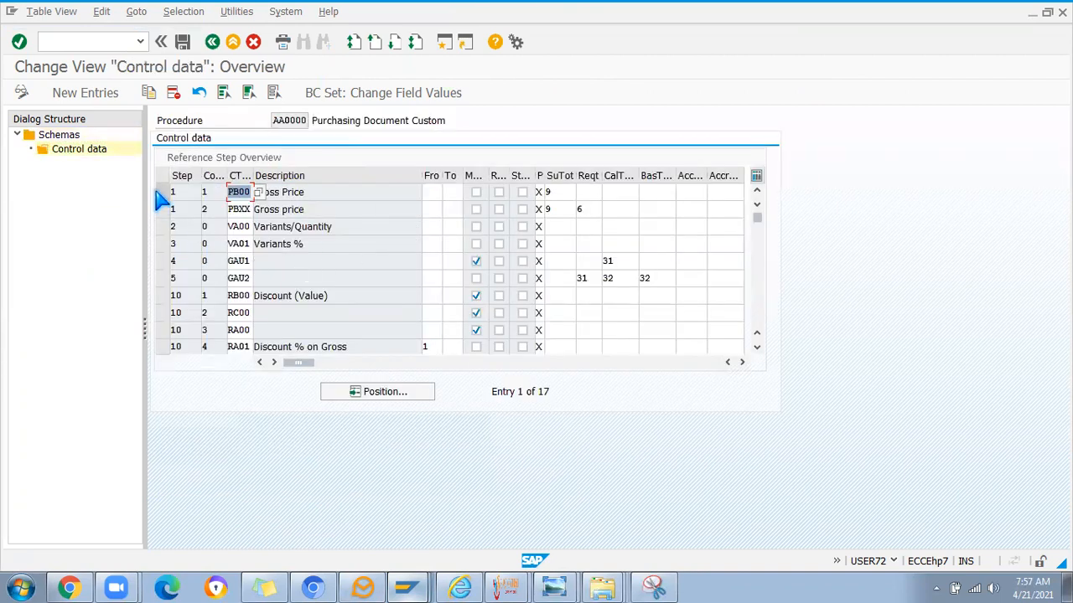
left_click(161, 194)
left_click(163, 210)
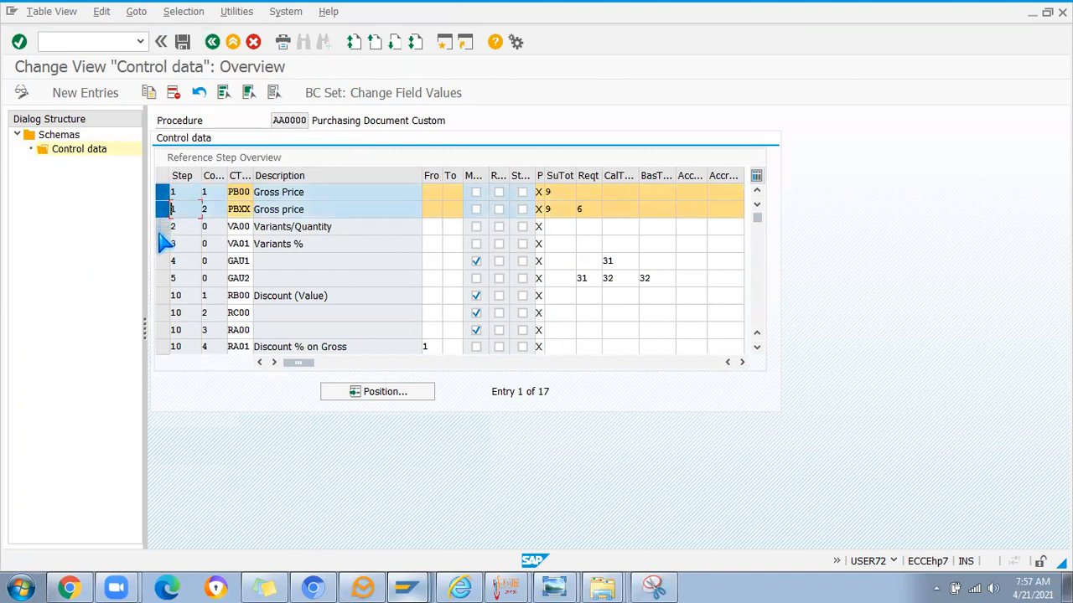
left_click(171, 192)
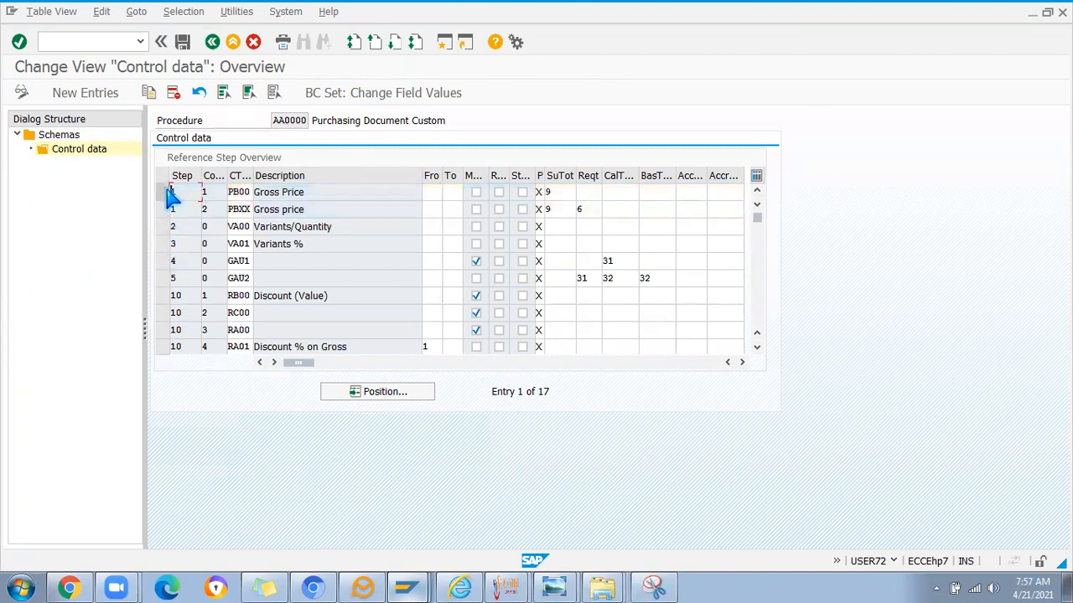
left_click(476, 211)
key("space")
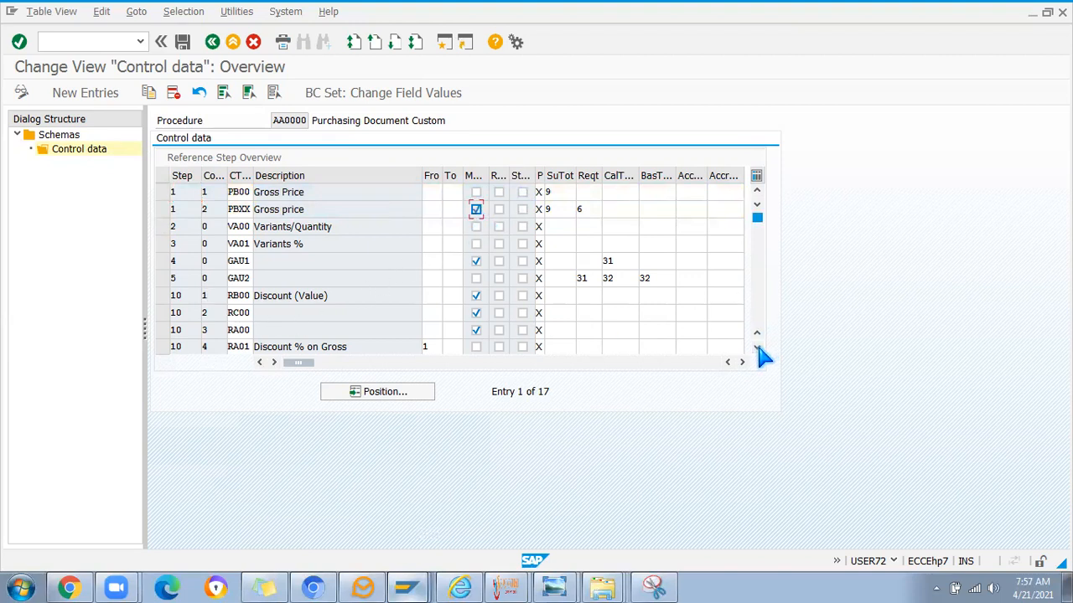
- Examine the remaining control data steps of schema AA0000, including the HB01 row and the Freight % step's From reference
left_click(757, 349)
left_click(758, 349)
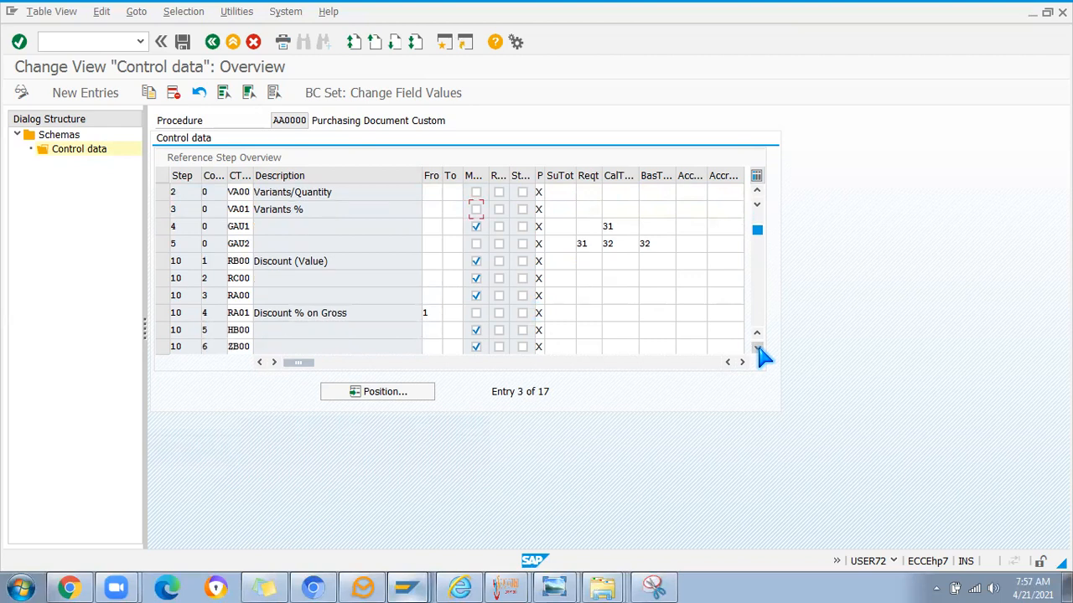
left_click(757, 349)
left_click(758, 349)
left_click(758, 349)
left_click(758, 348)
left_click(759, 350)
left_click(759, 350)
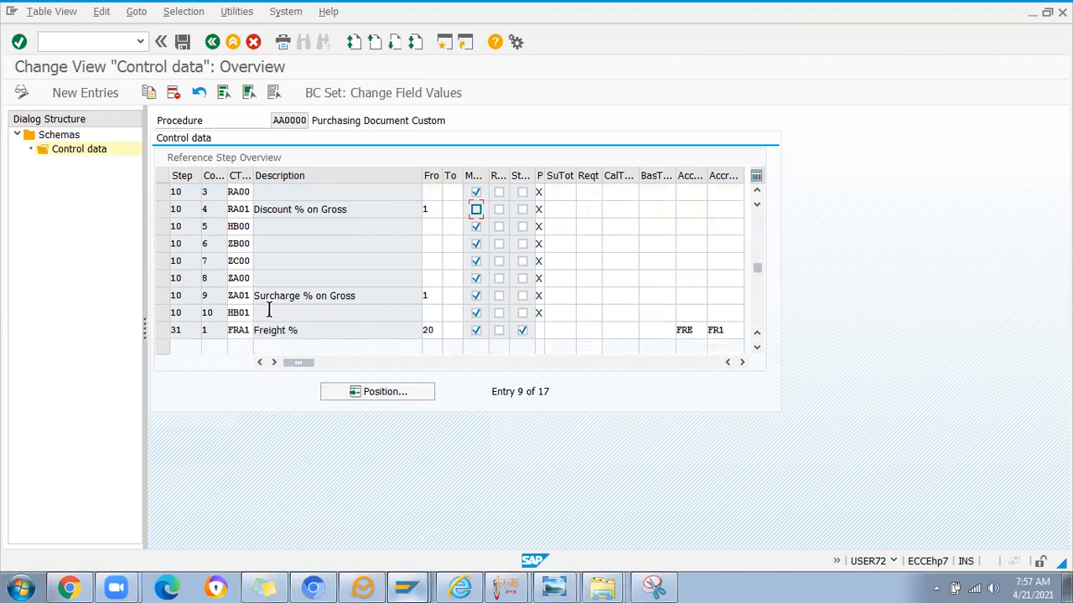
scroll(155, 264, "up", 1)
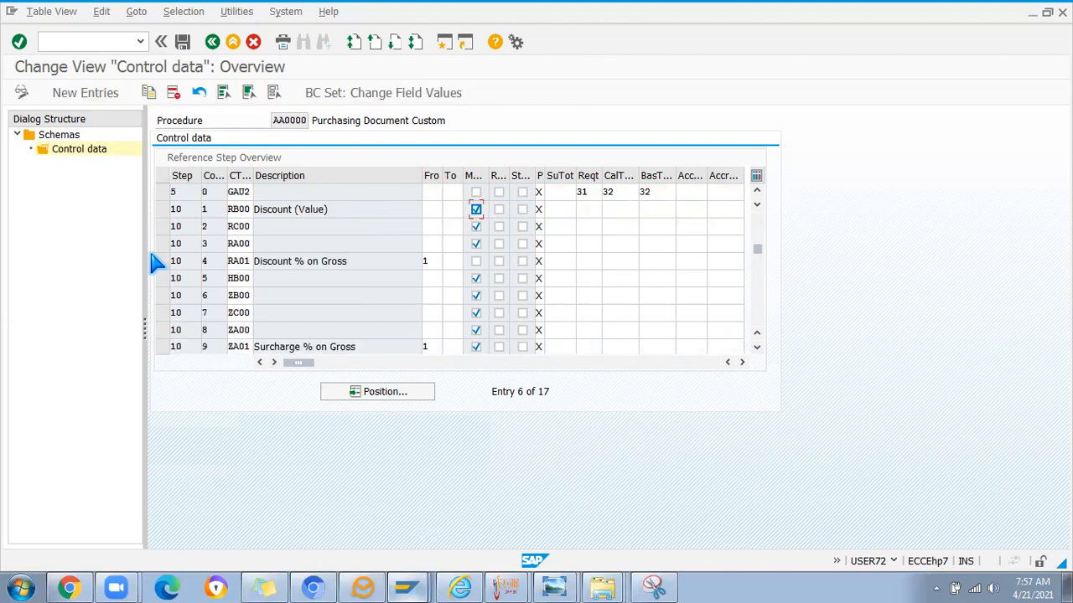
scroll(155, 263, "up", 1)
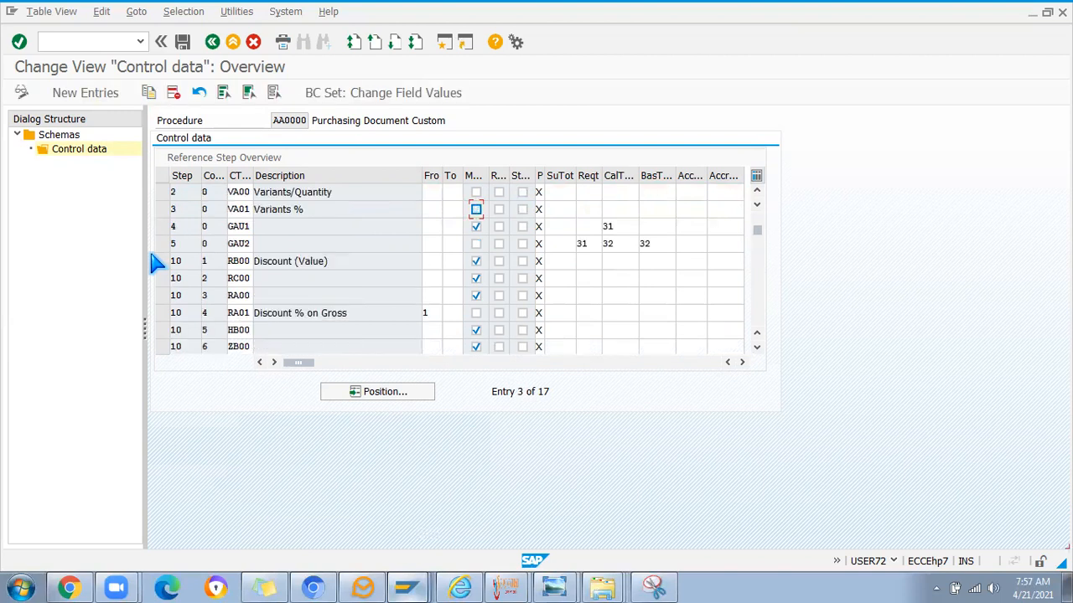
scroll(168, 276, "down", 3)
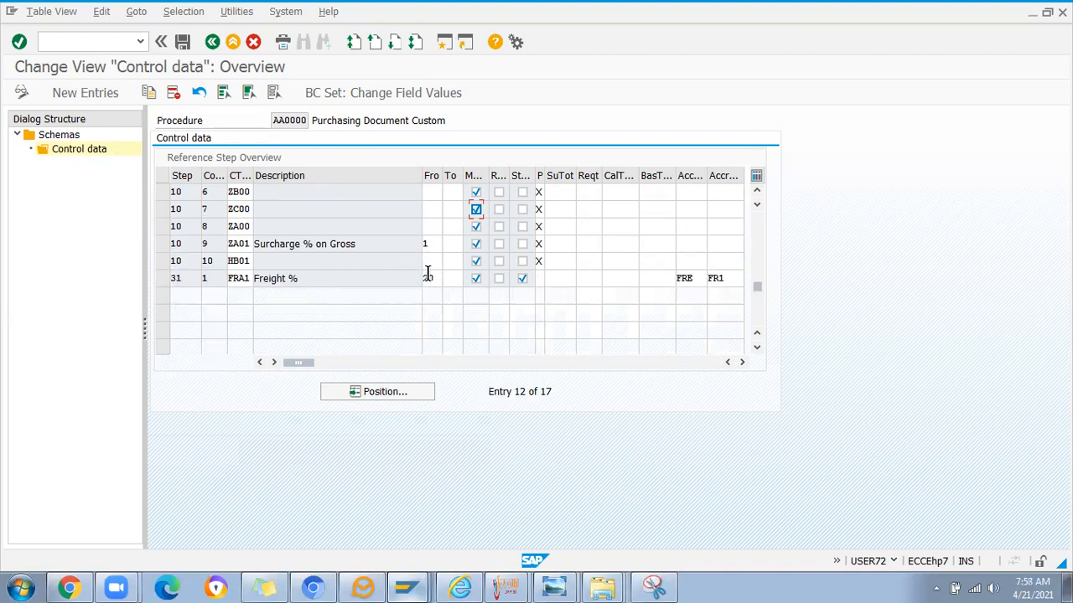
left_click(163, 260)
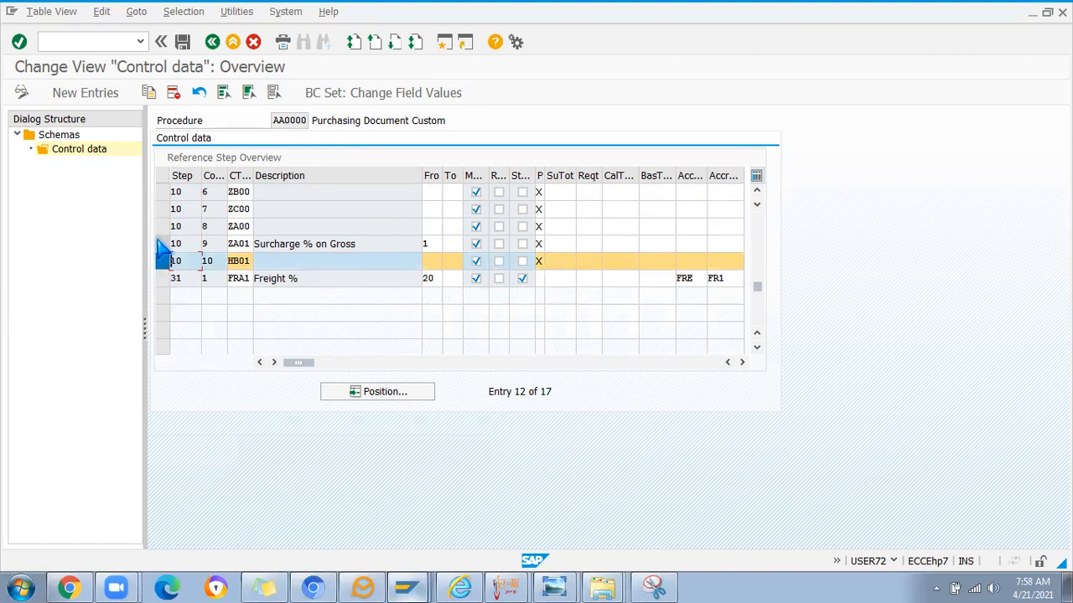
left_click(162, 261)
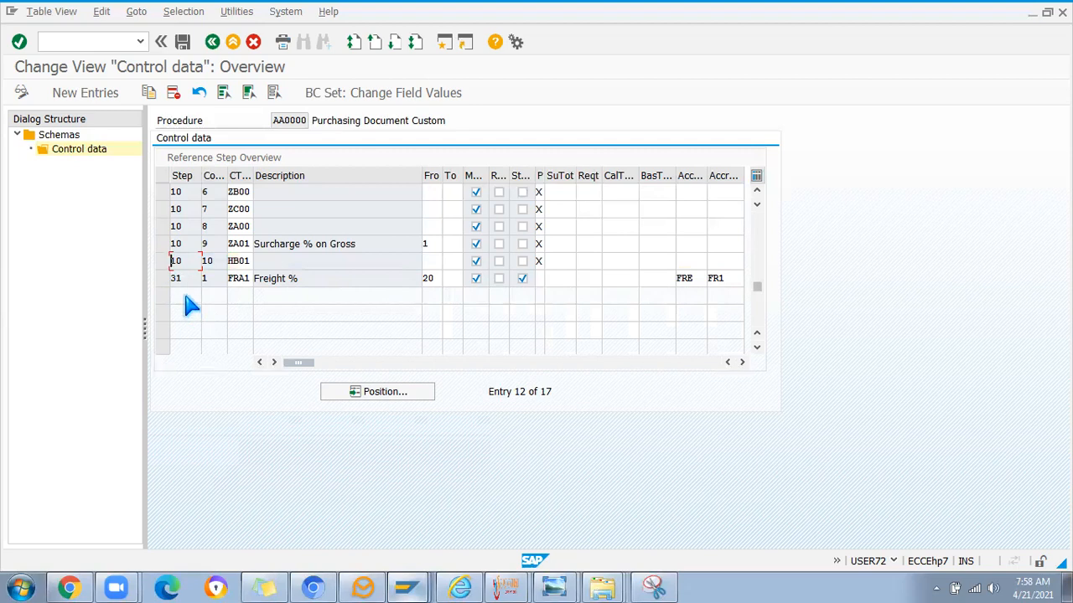
- Add a new step 20 described as "Net Price" to schema AA0000's control data and save it to the proposed customizing request
left_click(87, 92)
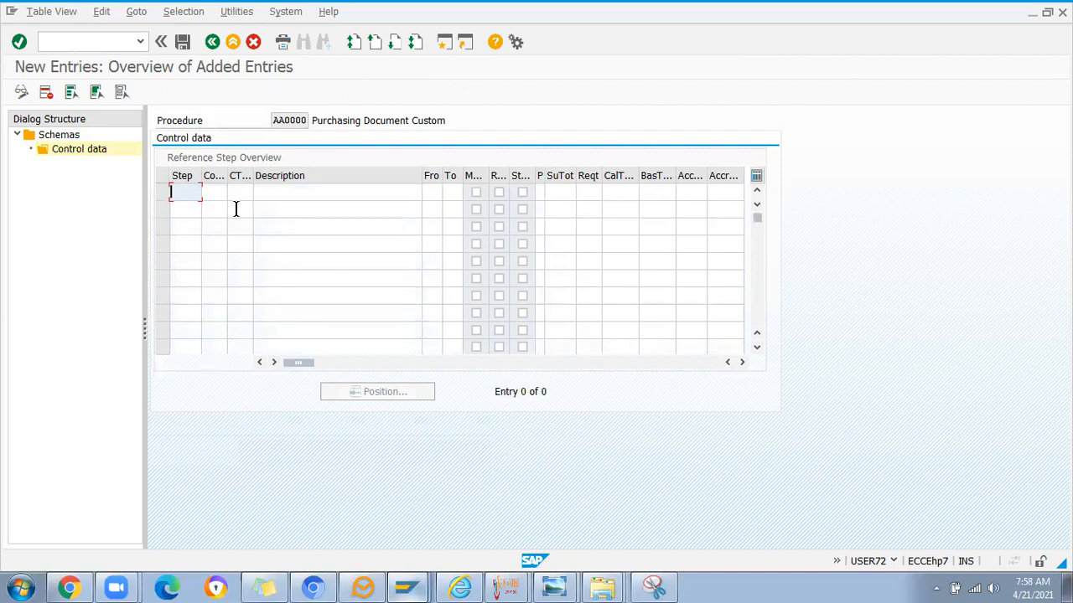
type("20")
left_click(235, 194)
left_click(274, 192)
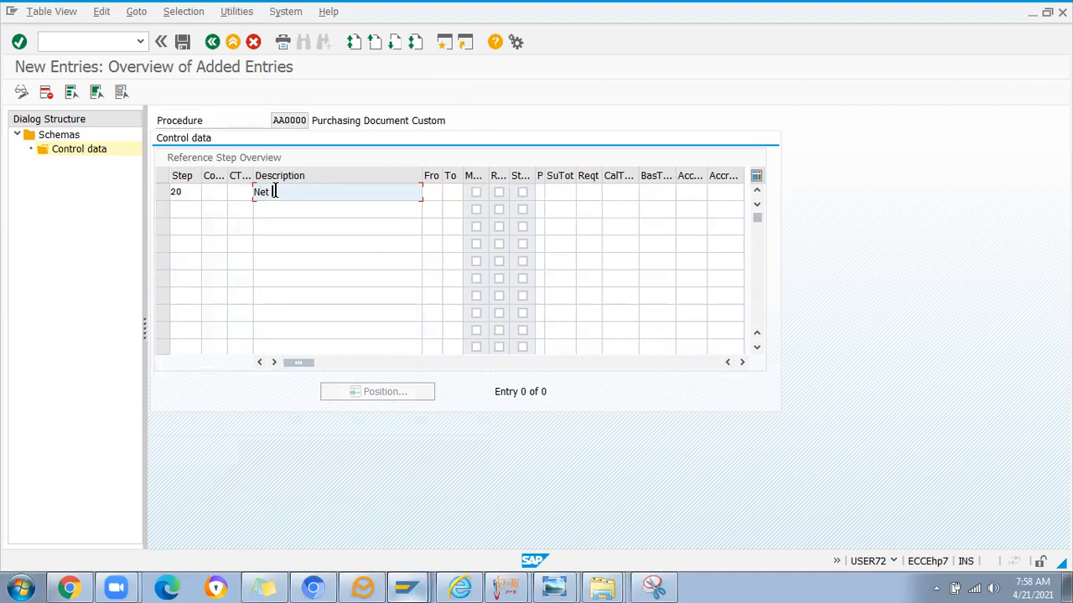
type("Net Price")
key("Return")
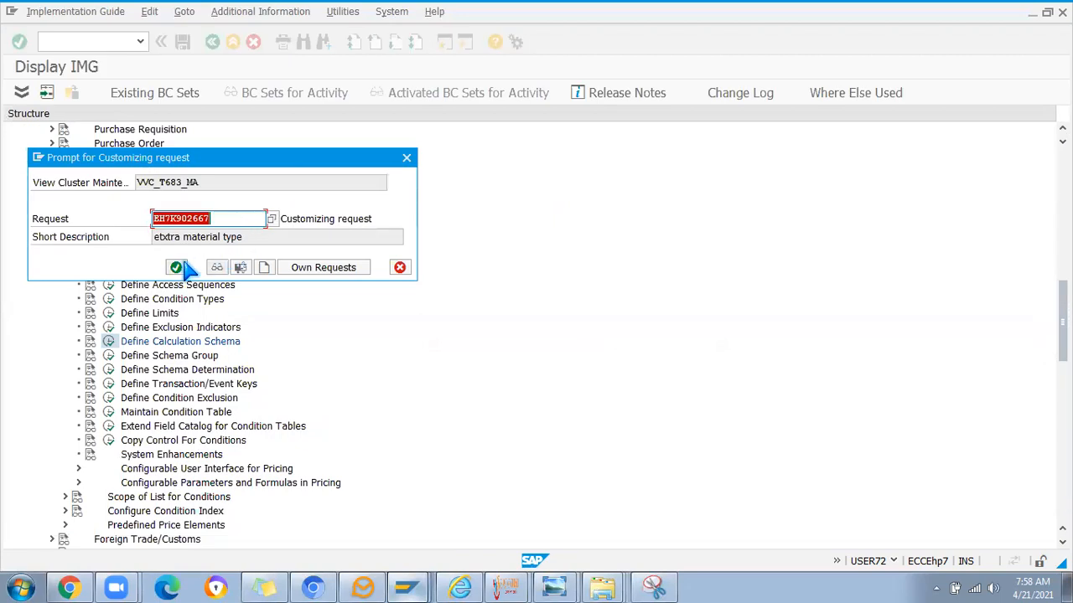
left_click(176, 267)
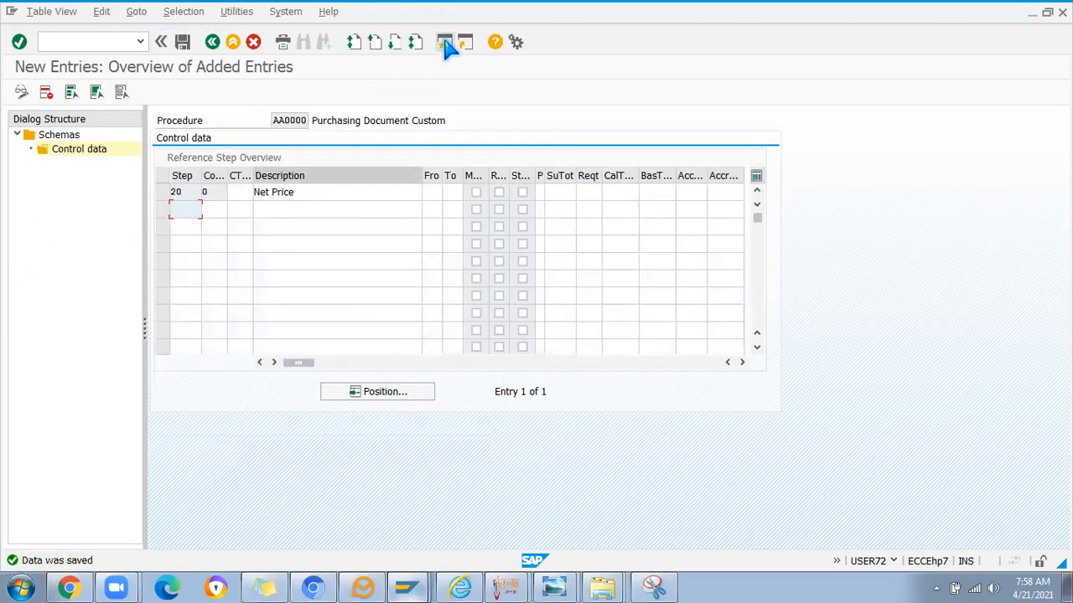
- Open a new session and start transaction ME22N for changing a purchase order
left_click(74, 42)
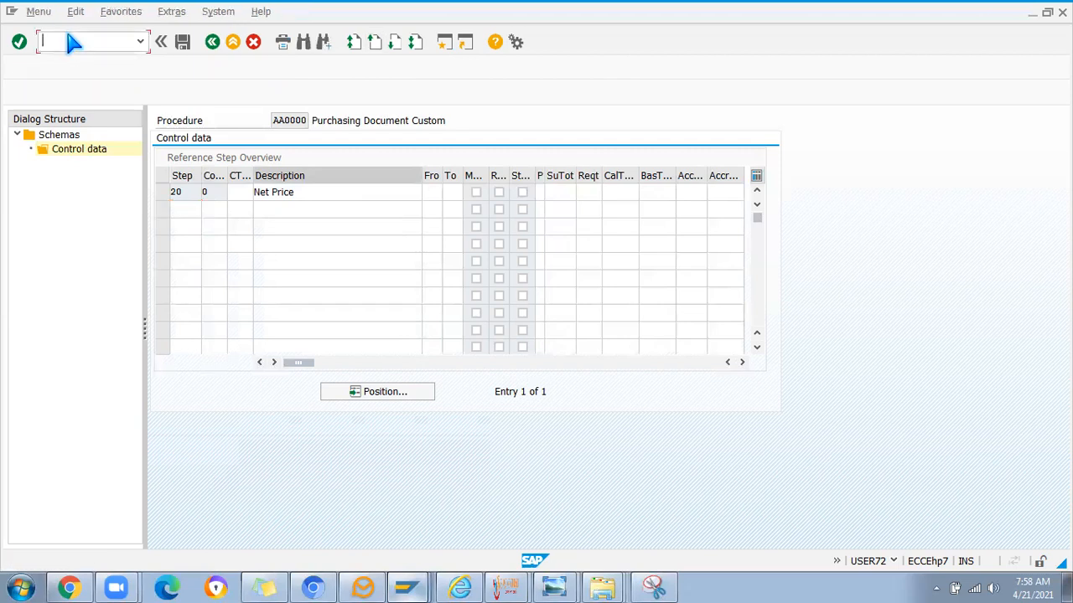
type("me21n")
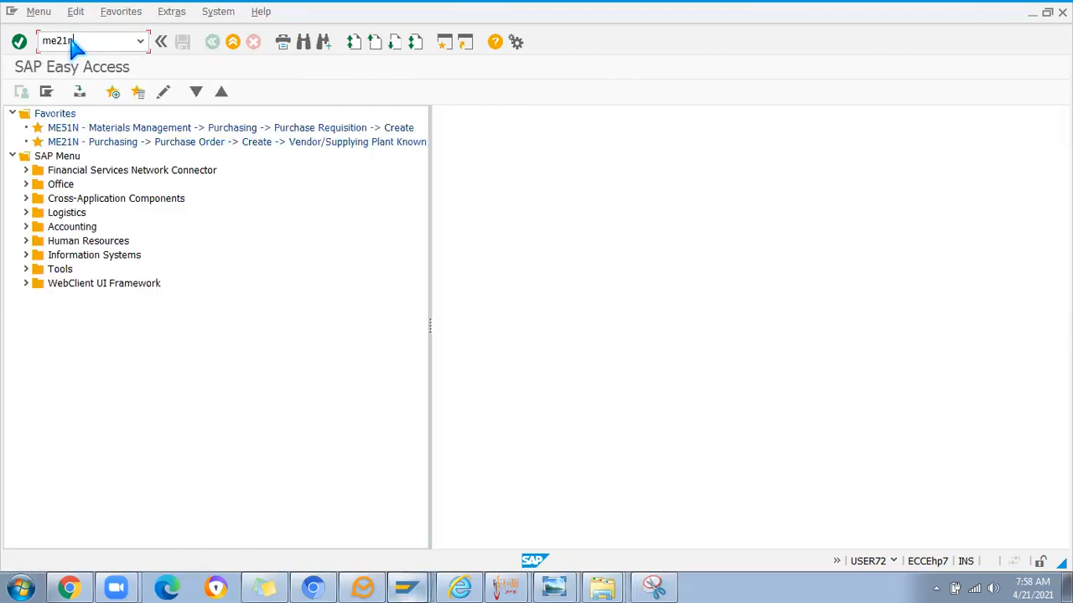
key("Return")
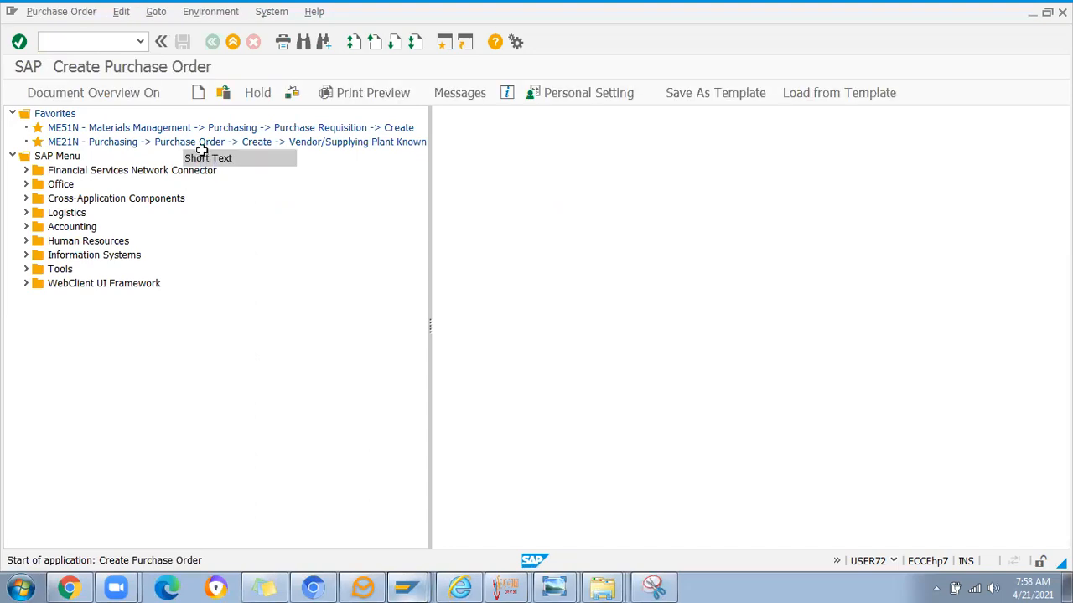
left_click(79, 44)
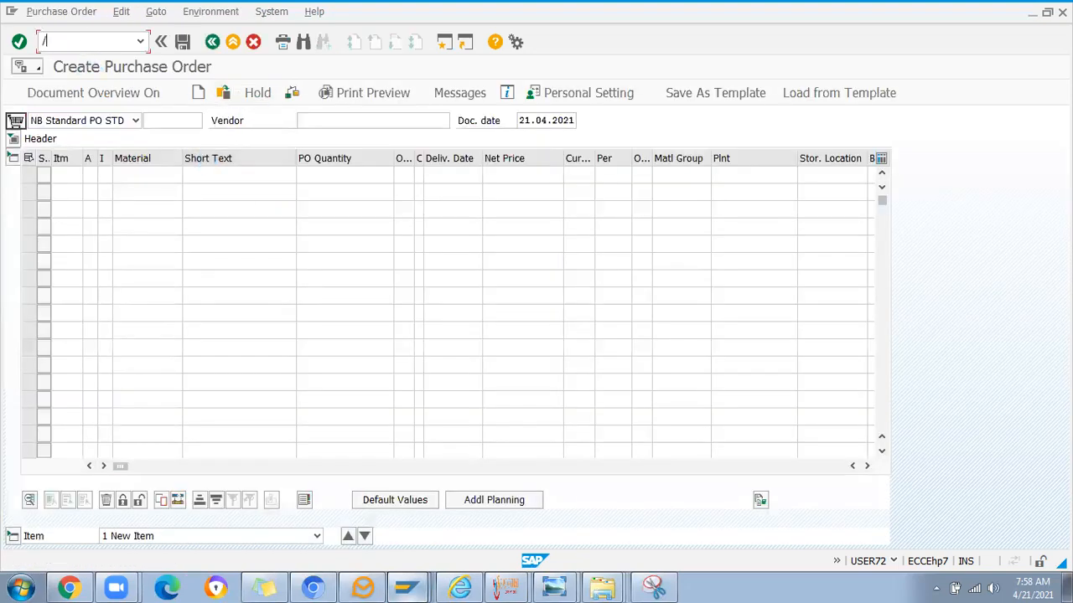
type("/nme22n")
key("Return")
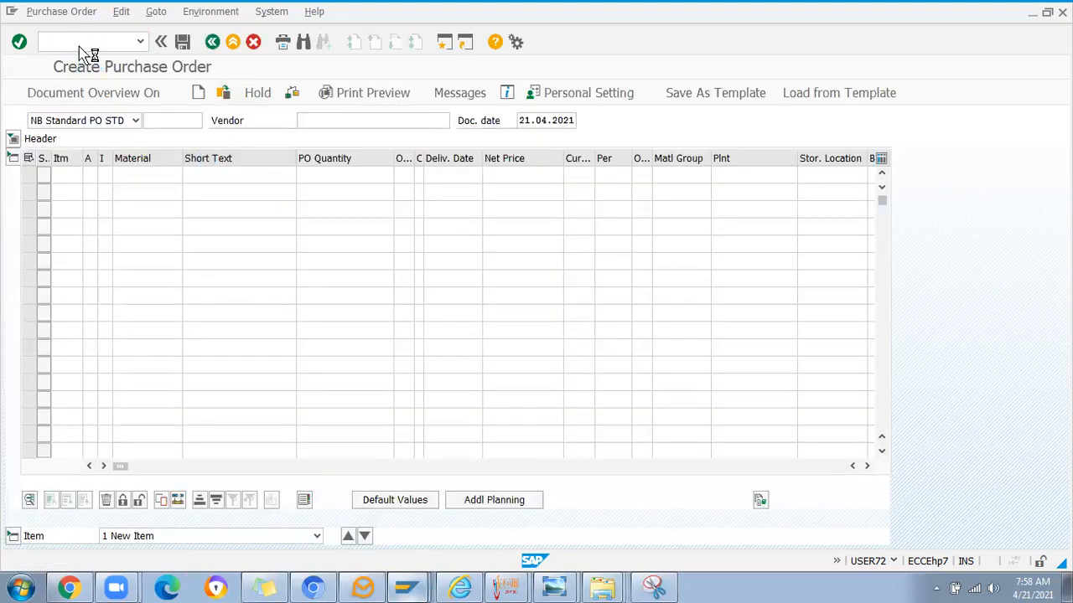
- Load the other purchase order, the NB Standard PO with vendor RAM U BOLTS and the single lamp item
left_click(248, 94)
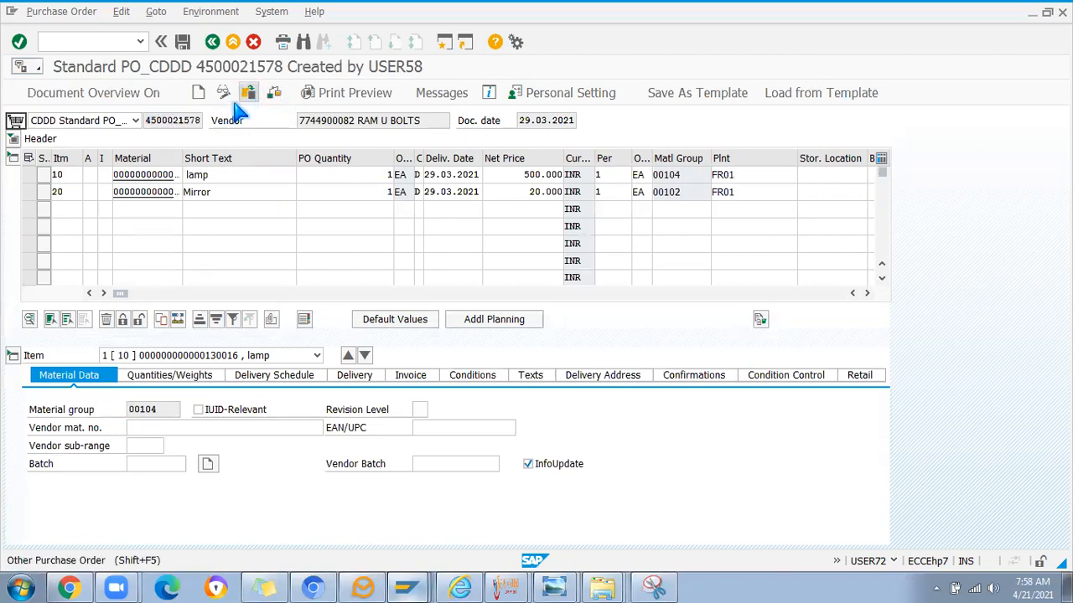
key("BackSpace")
left_click(170, 181)
key("Return")
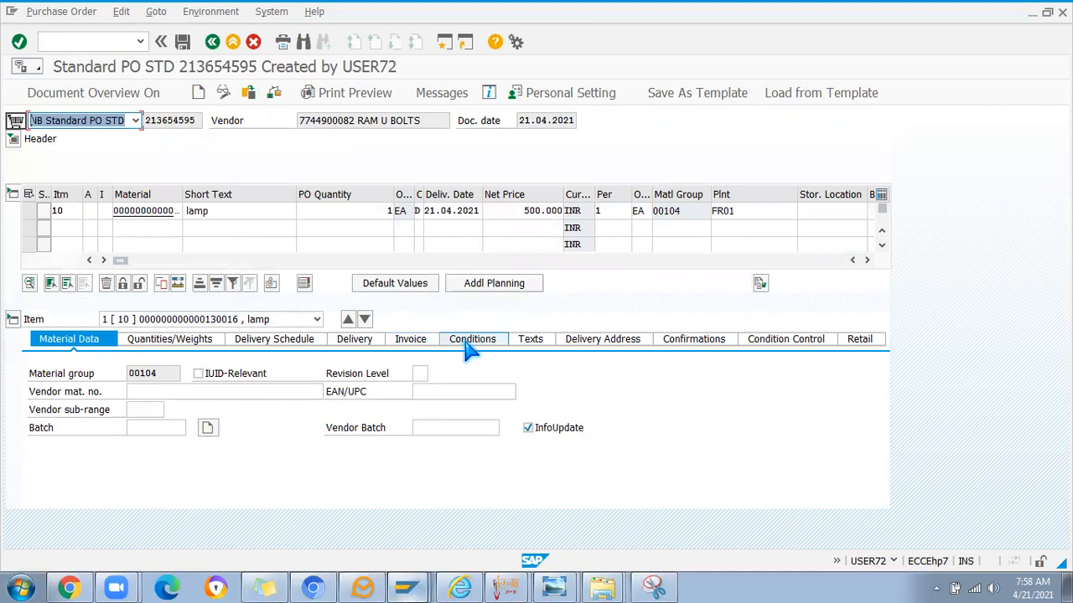
- Add a second purchase order item for the Mirror material with plant FR01 and quantity 1
left_click(142, 227)
left_click(154, 256)
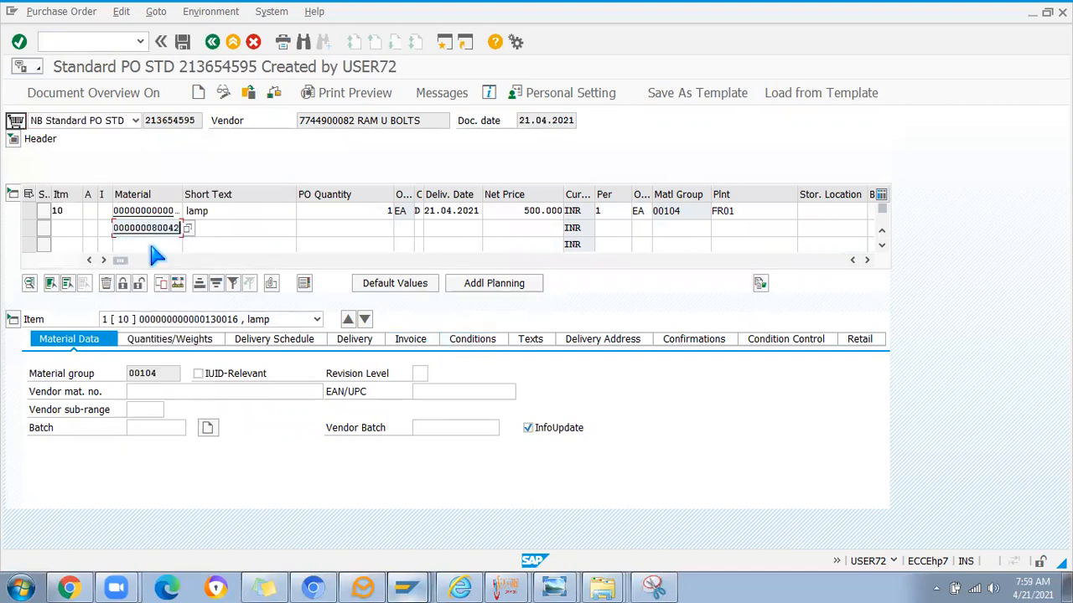
key("Return")
left_click(745, 231)
left_click(737, 248)
left_click(327, 232)
left_click(409, 255)
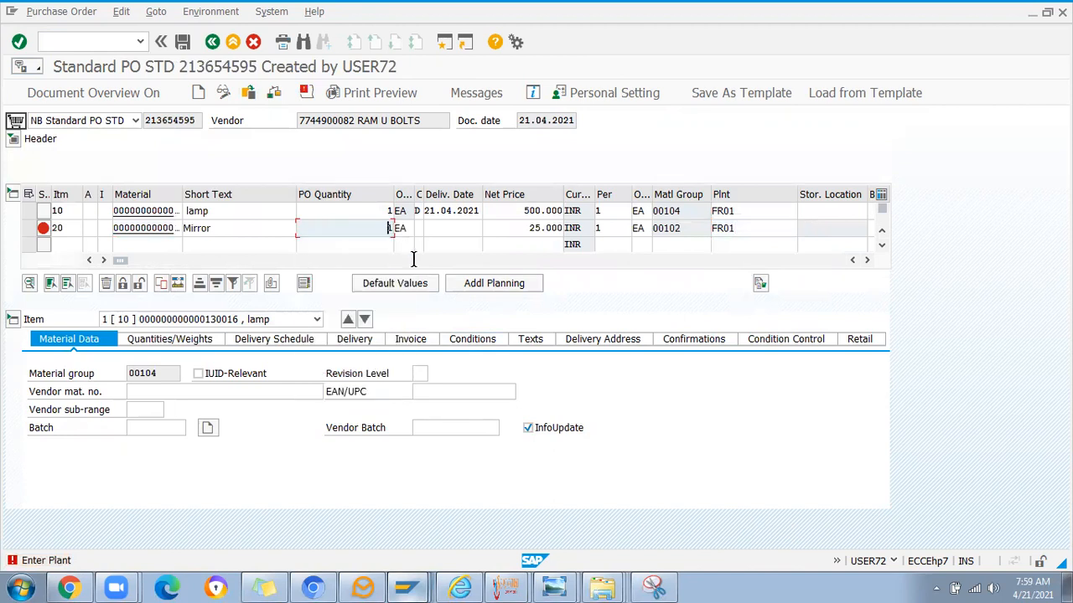
- Show the lamp item's conditions and add the condition type FRA1 Freight % below the Net Price row
left_click(469, 338)
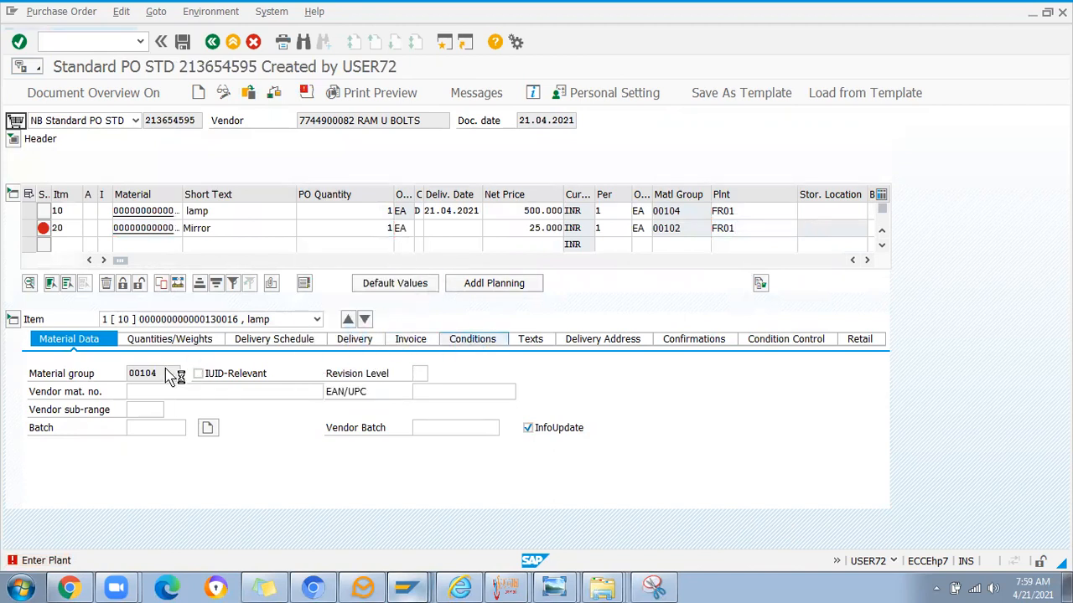
left_click(93, 444)
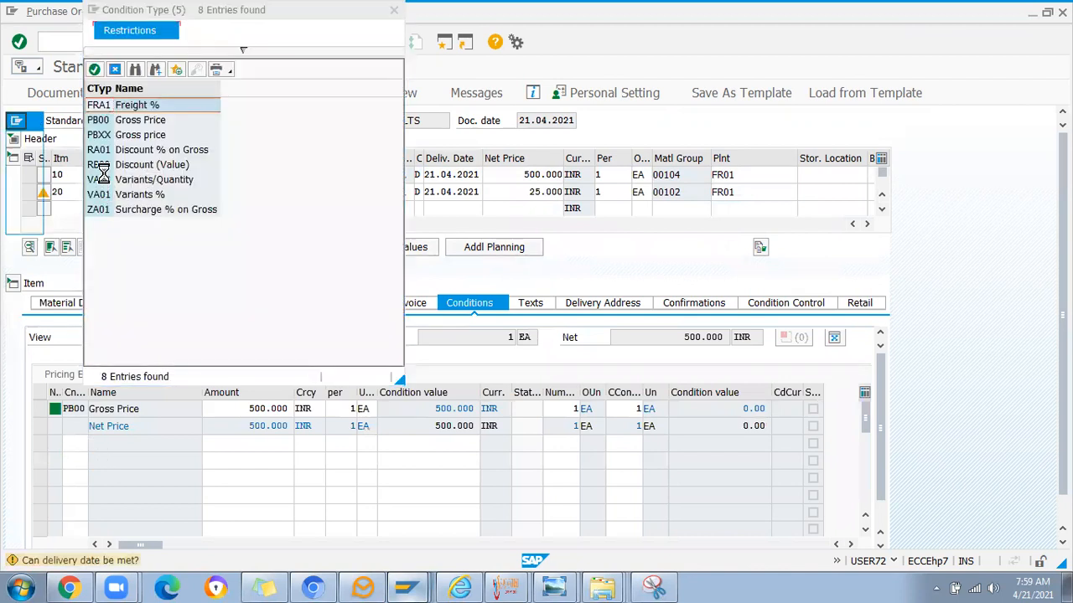
double_click(99, 105)
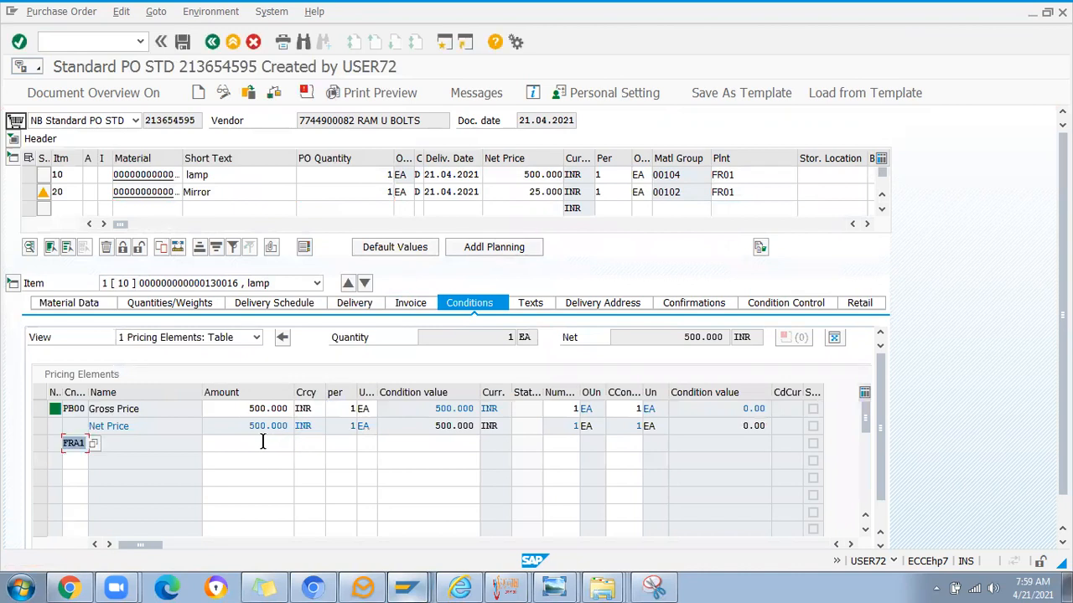
- Switch to the schema session, return to AA0000's control data overview and examine the From reference of the Net Price step 20
left_click_drag(68, 434, 42, 442)
left_click(141, 425)
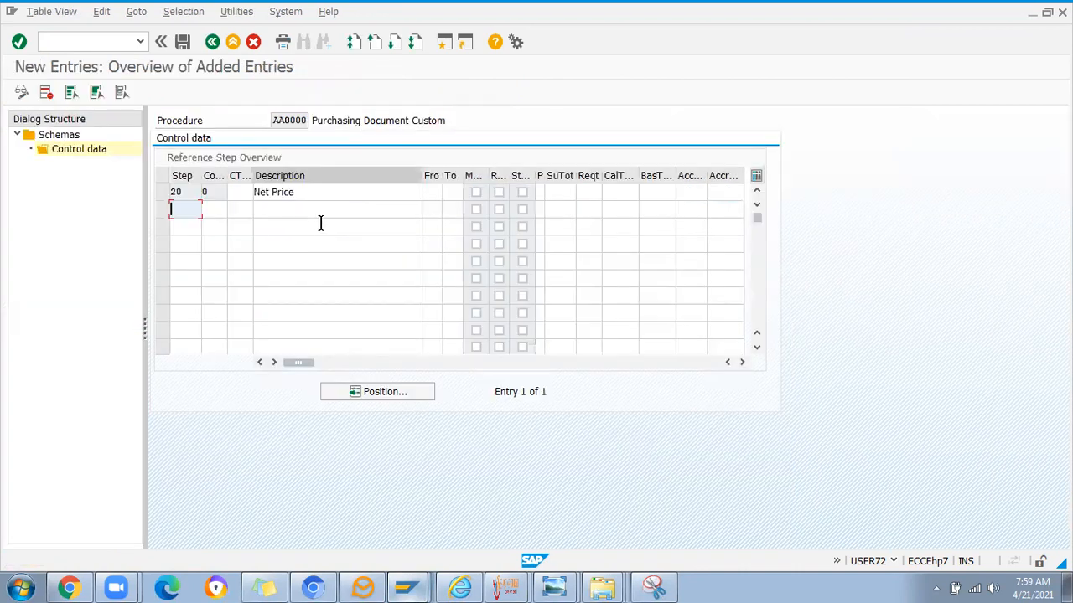
left_click(182, 42)
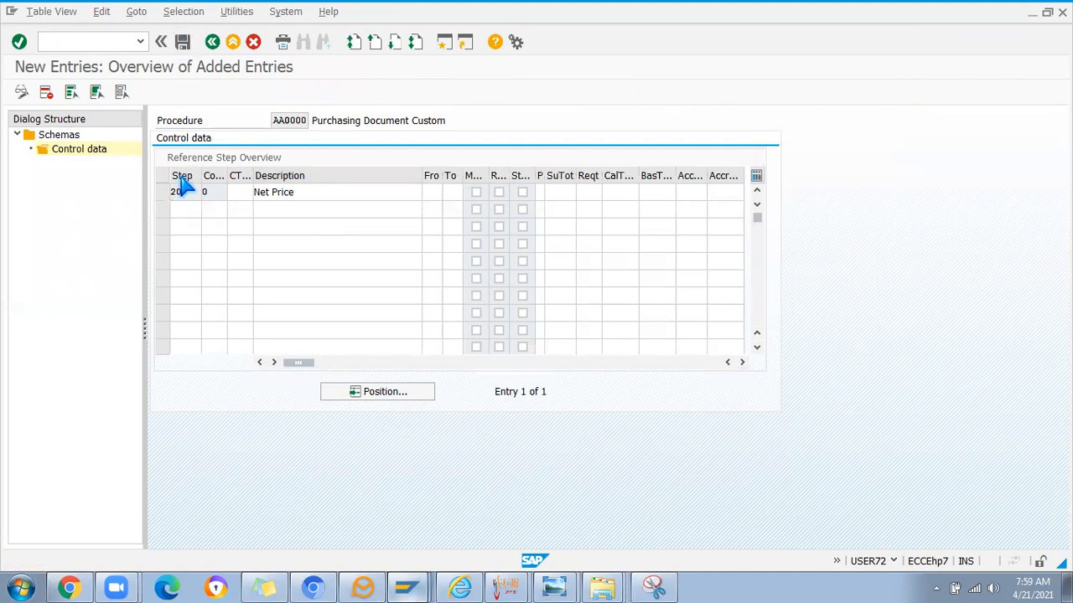
left_click(212, 42)
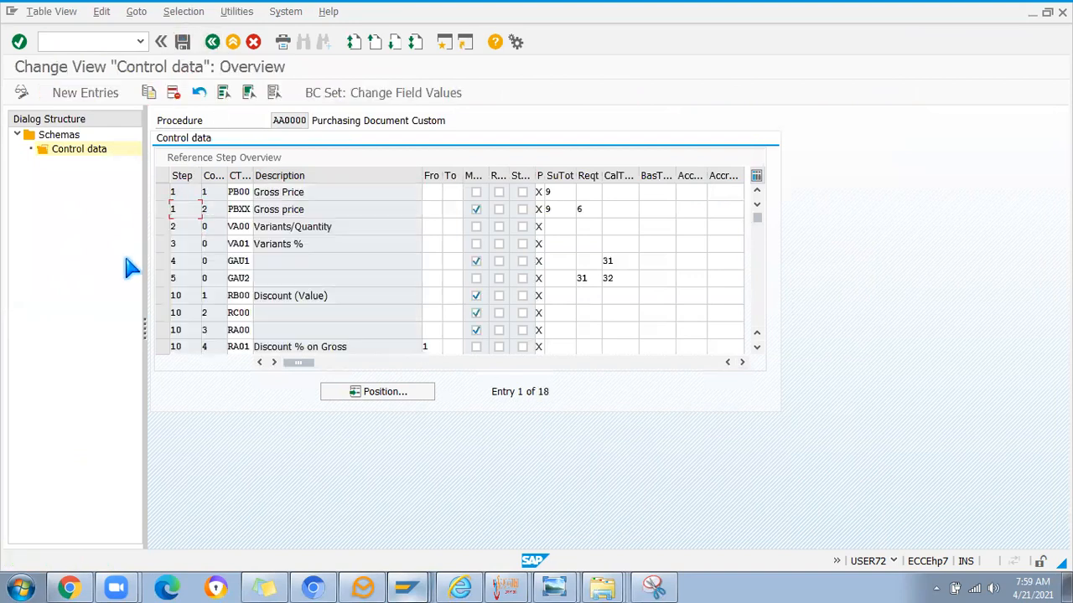
scroll(201, 310, "down", 3)
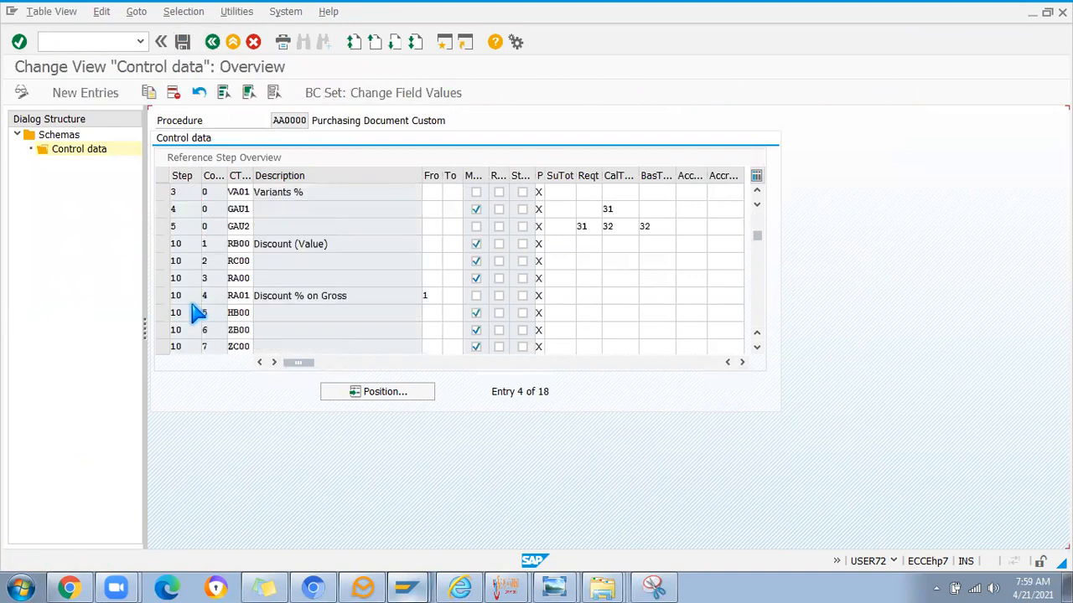
scroll(186, 316, "down", 3)
scroll(173, 260, "up", 1)
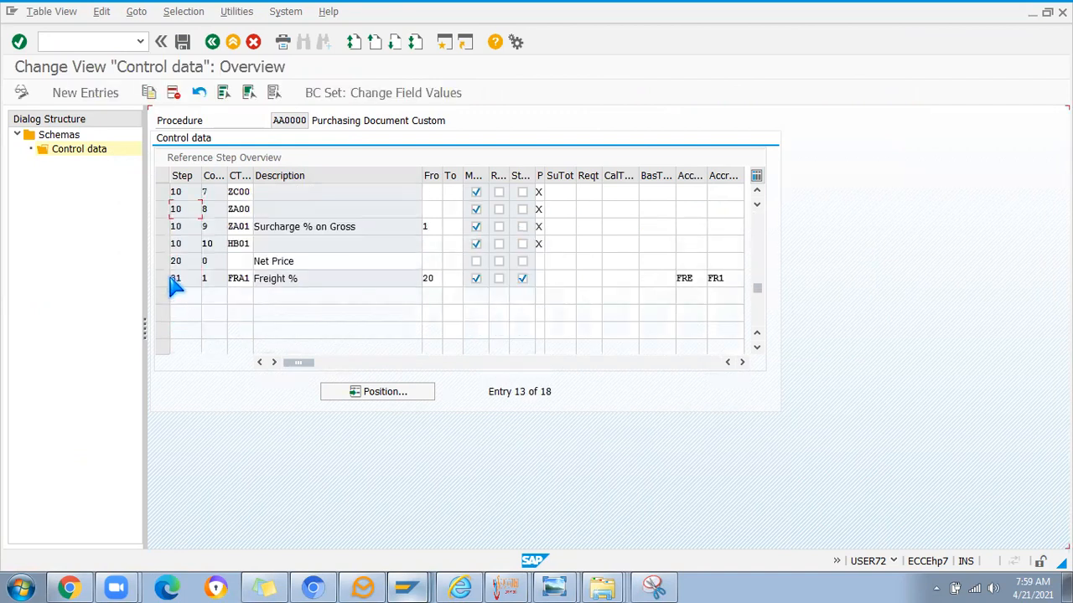
left_click(161, 263)
left_click(428, 260)
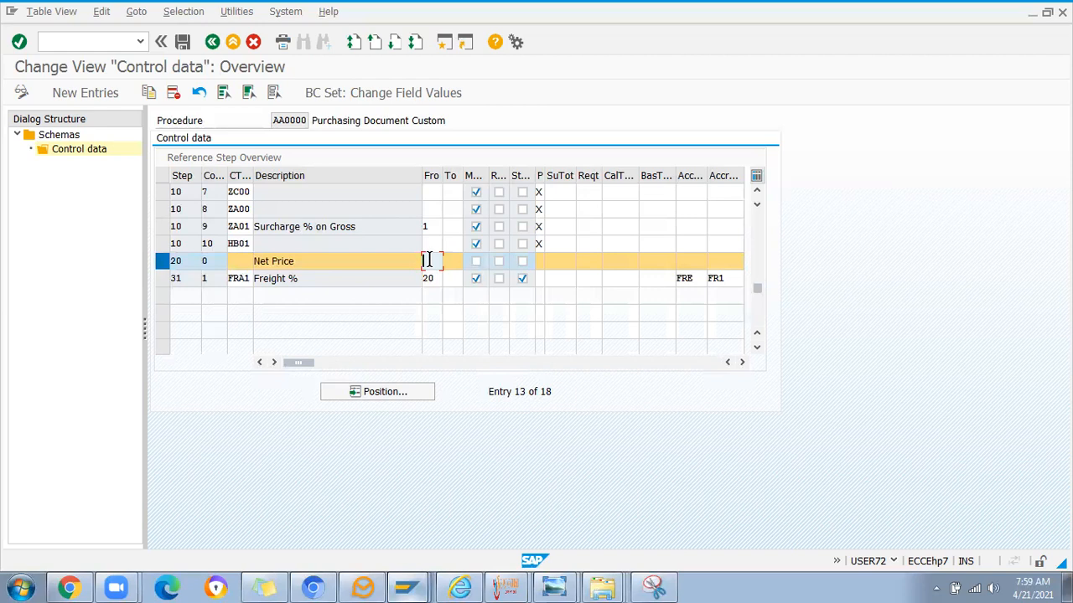
- Return to the purchase order, compare the gross and net amounts, and set the FRA1 freight rate to 2%
key("alt+Tab")
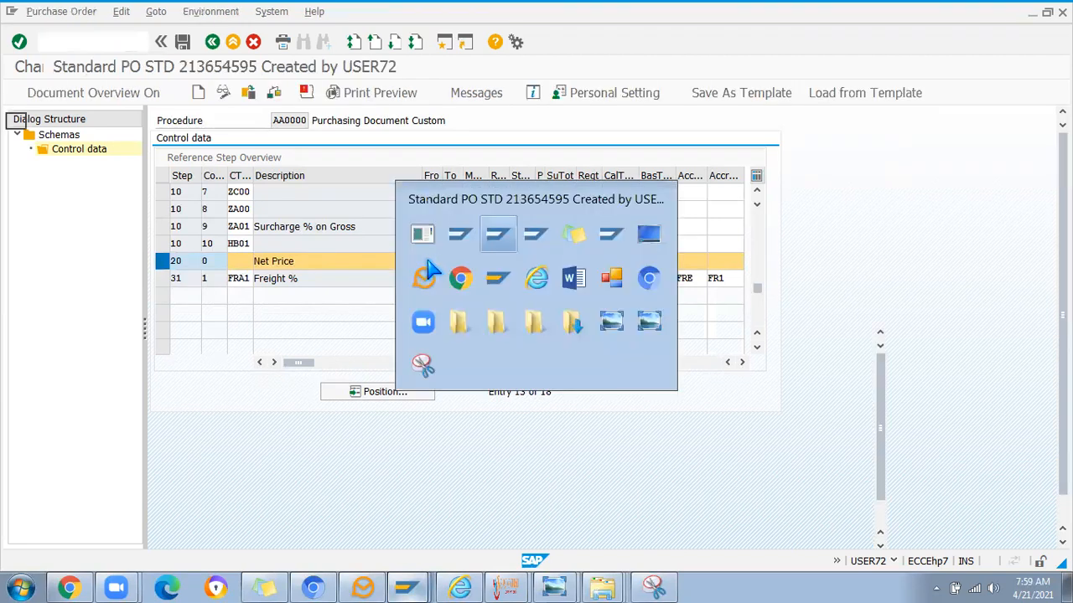
left_click_drag(249, 426, 305, 424)
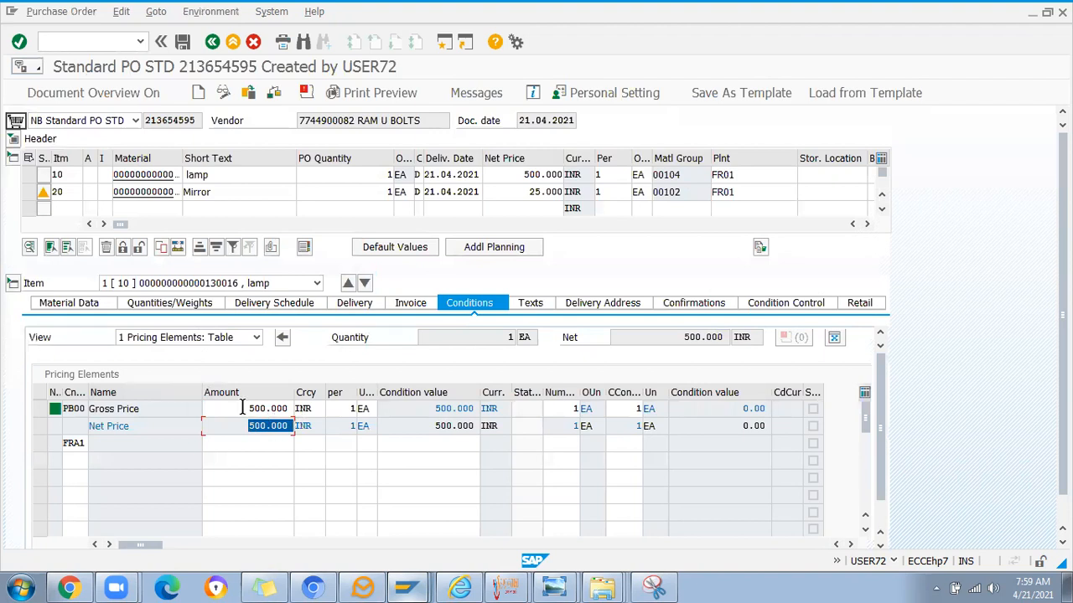
left_click_drag(244, 409, 300, 415)
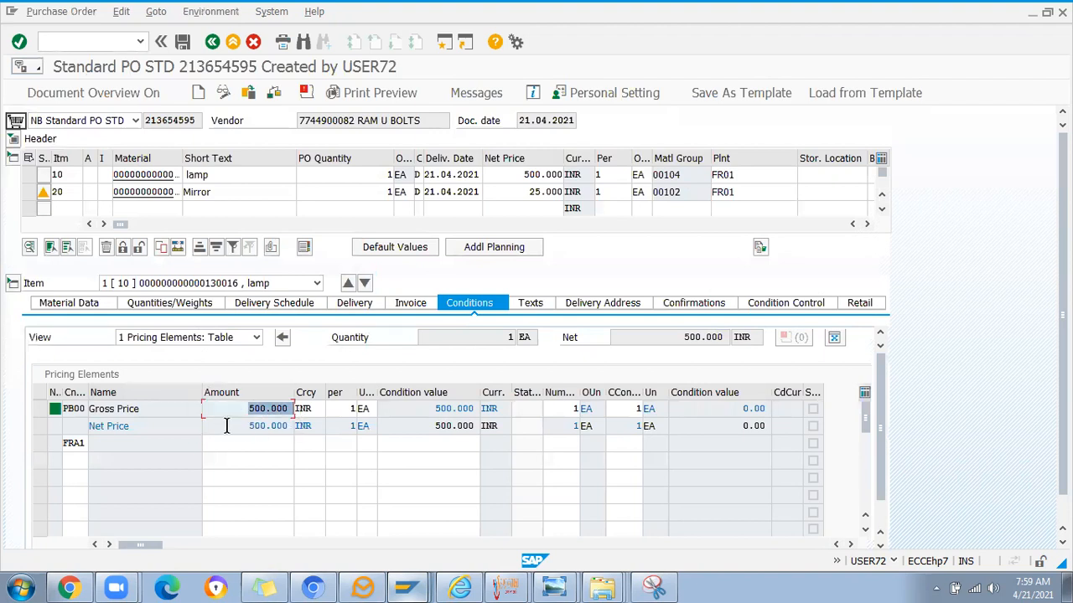
left_click_drag(224, 426, 291, 431)
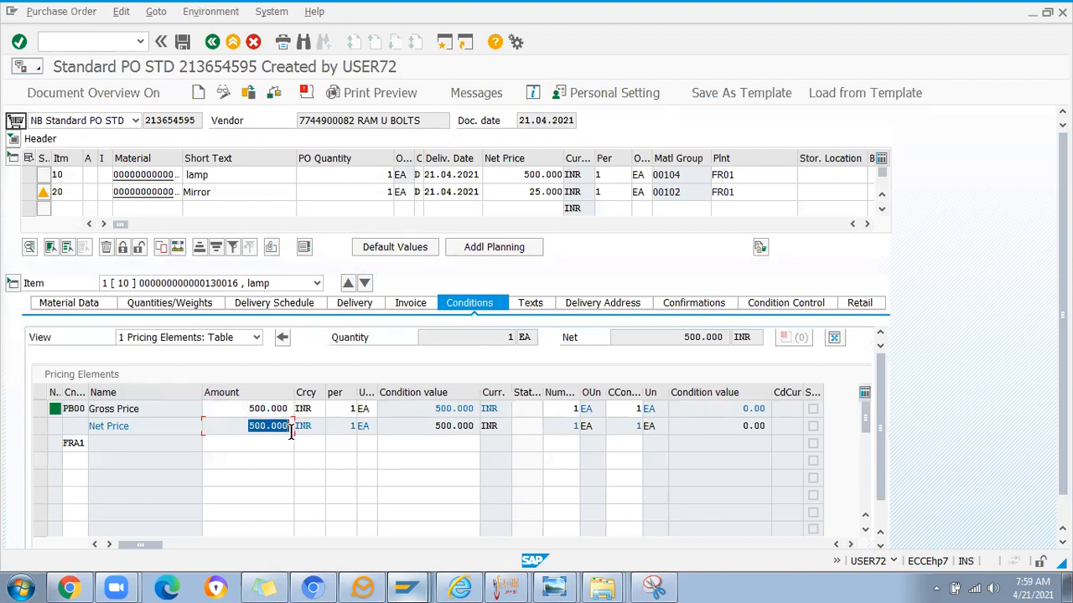
double_click(240, 408)
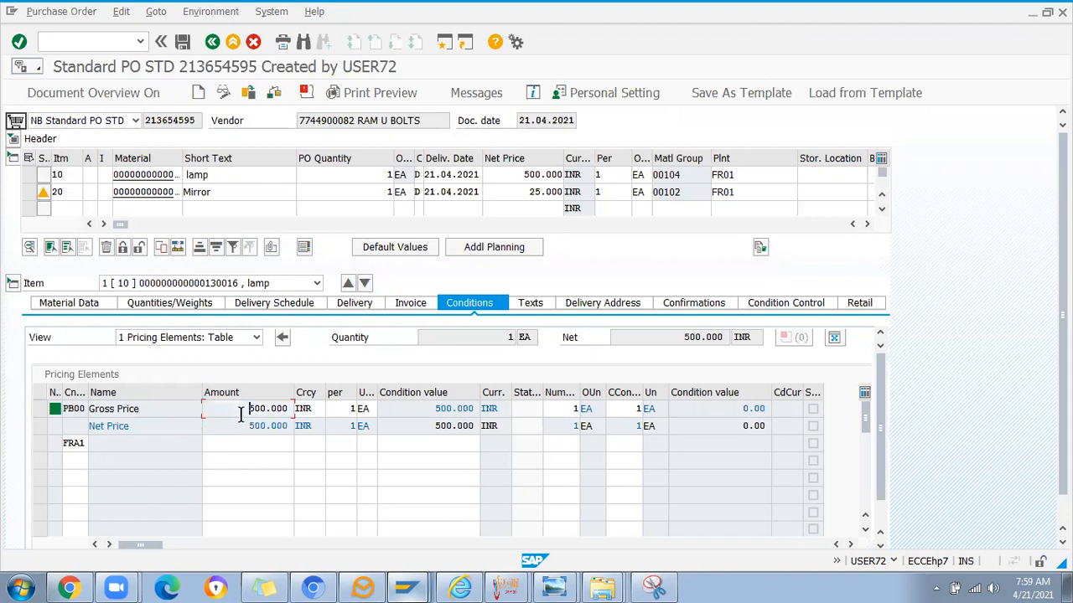
left_click_drag(250, 429, 313, 430)
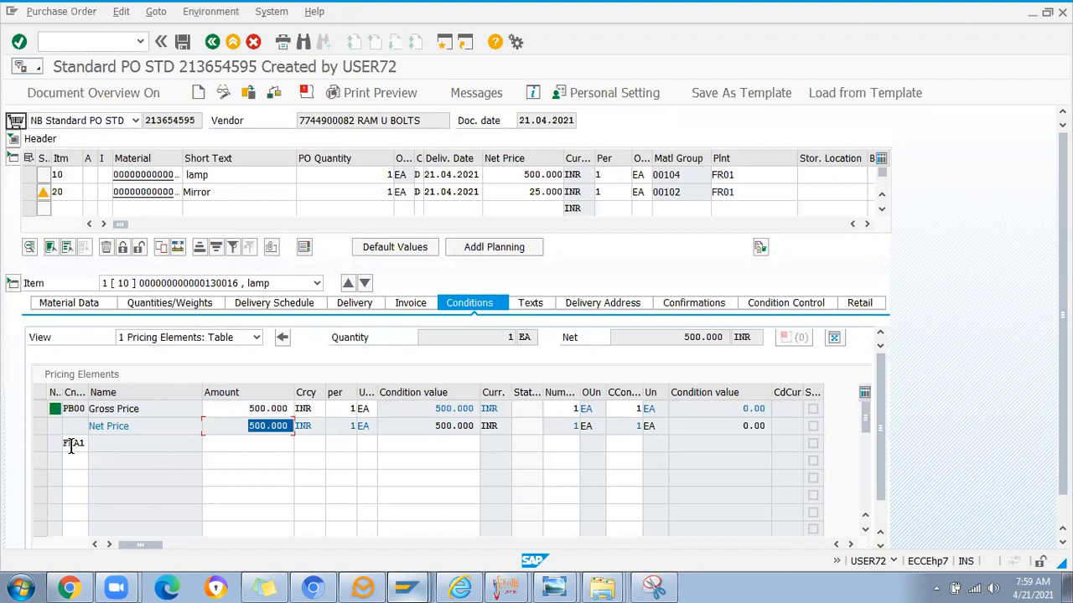
left_click(244, 444)
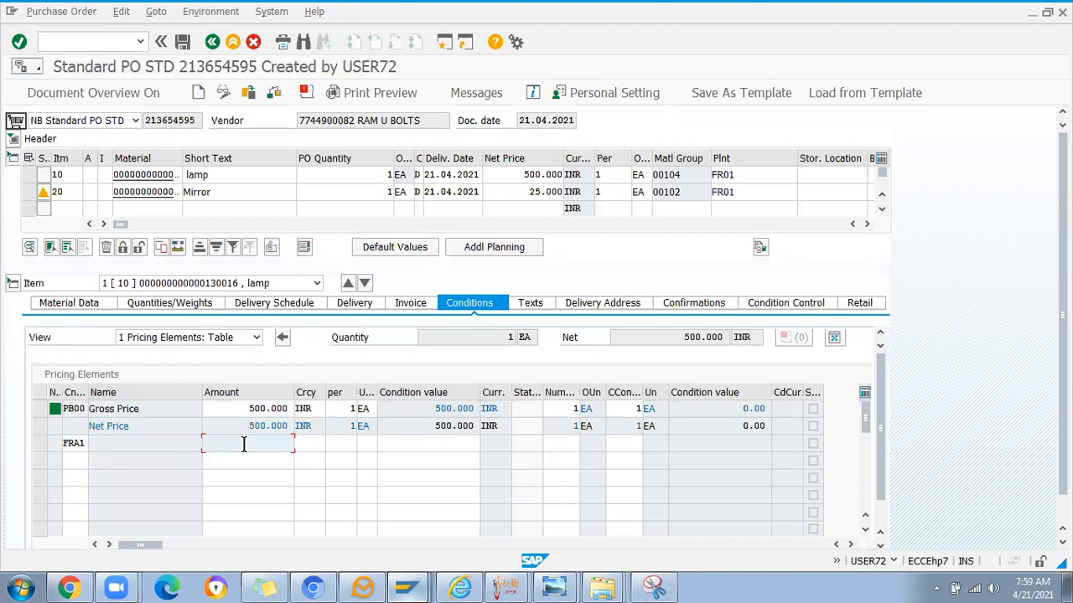
key("Return")
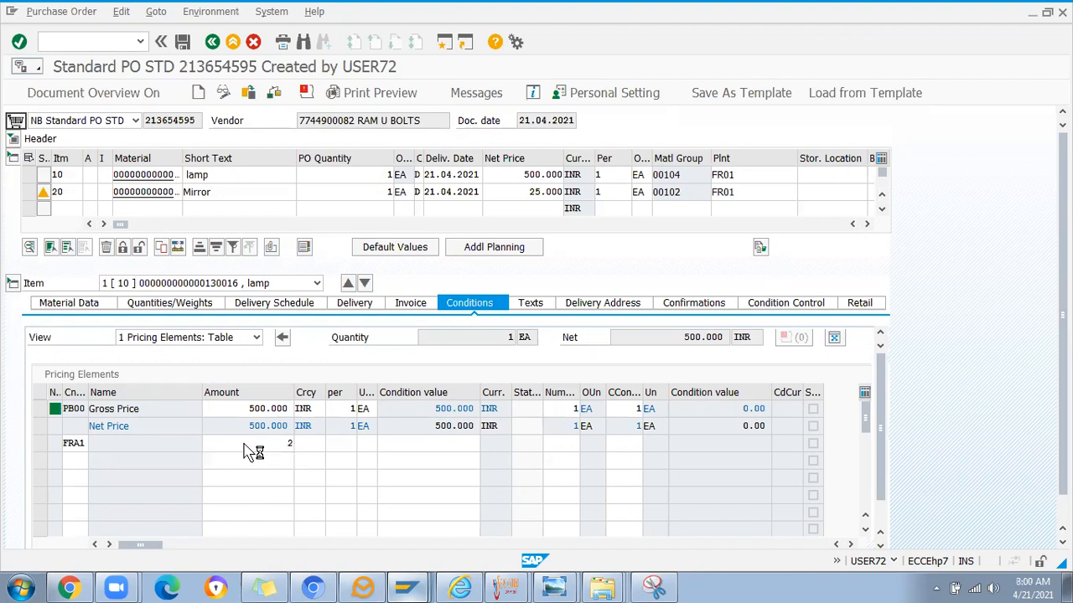
- Check the Freight % condition value against the Net Price amount in the lamp item's pricing elements
left_click(430, 447)
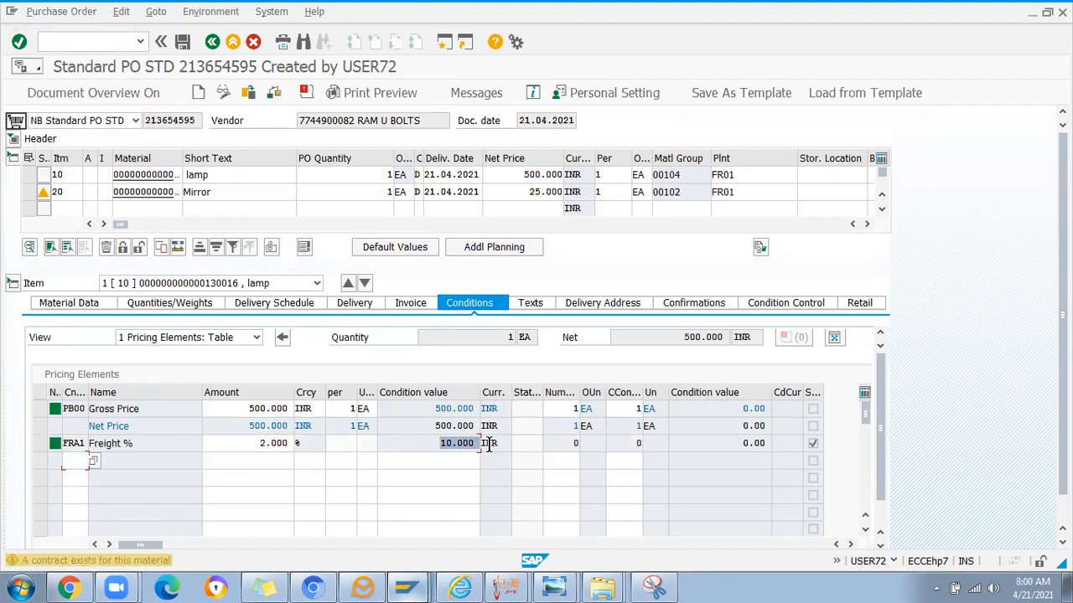
left_click(437, 444)
left_click_drag(452, 440, 476, 440)
left_click(436, 443)
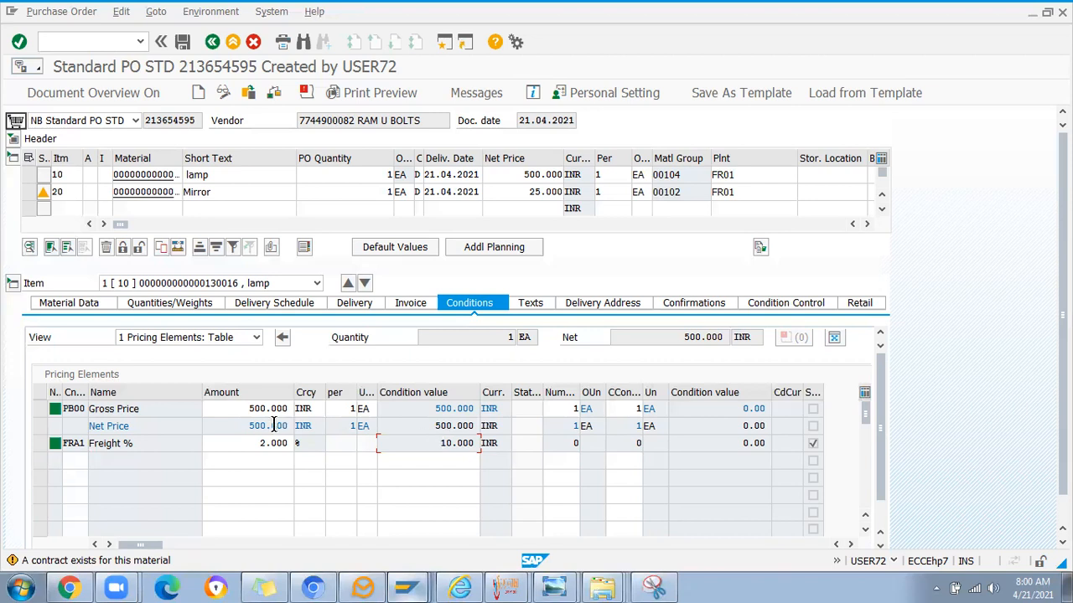
left_click_drag(242, 424, 318, 421)
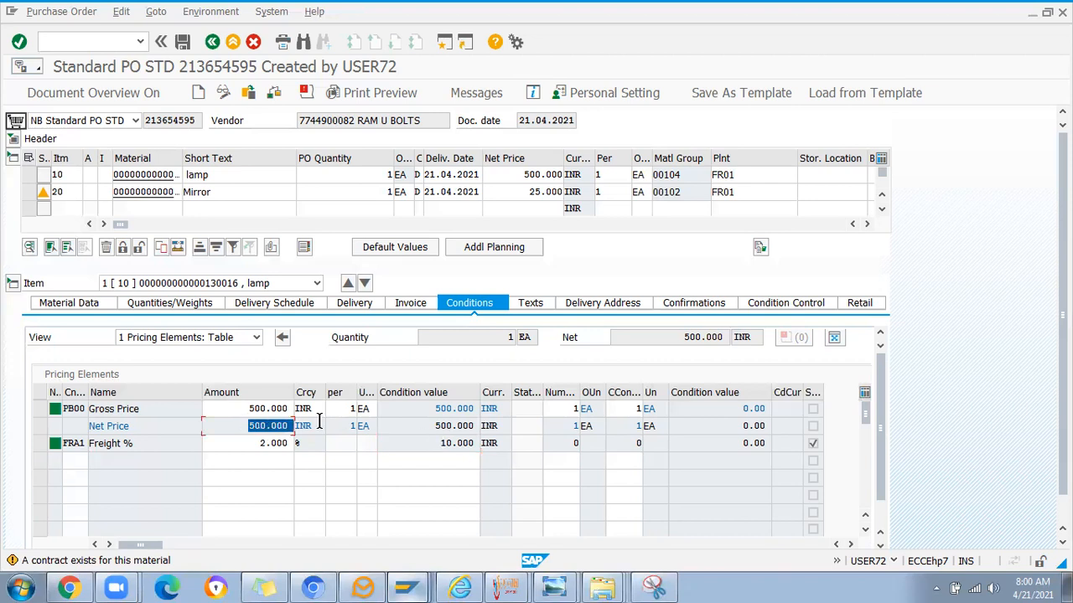
- Leave the purchase order with the transaction command /n
left_click(70, 42)
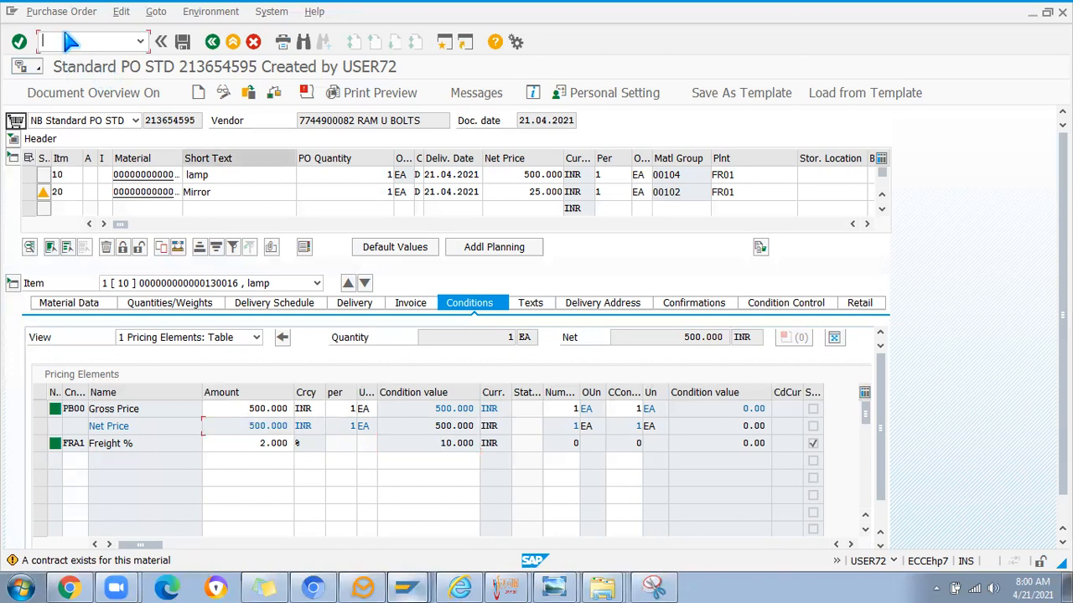
type("/n")
key("Return")
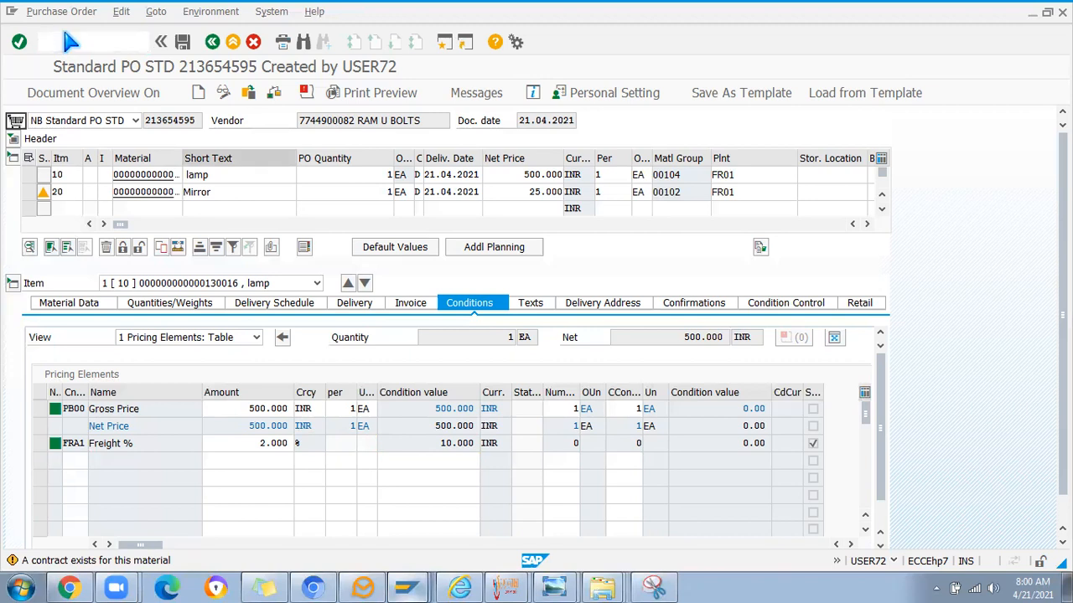
- Switch to the schema session and examine the From reference of RA01 Discount % on Gross and the gross price steps in AA0000
key("alt+Tab")
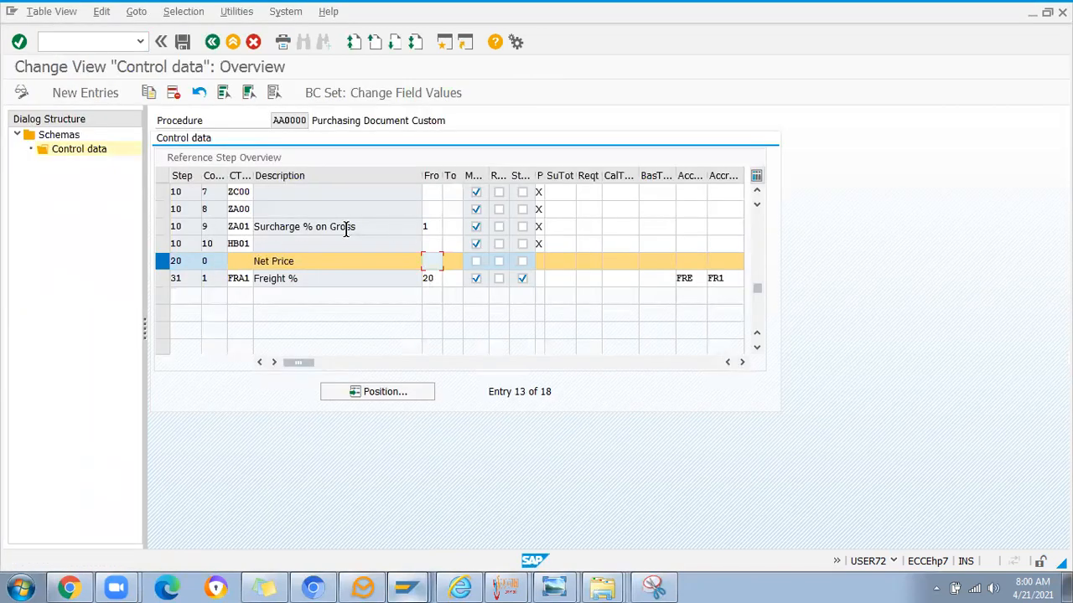
scroll(315, 232, "up", 1)
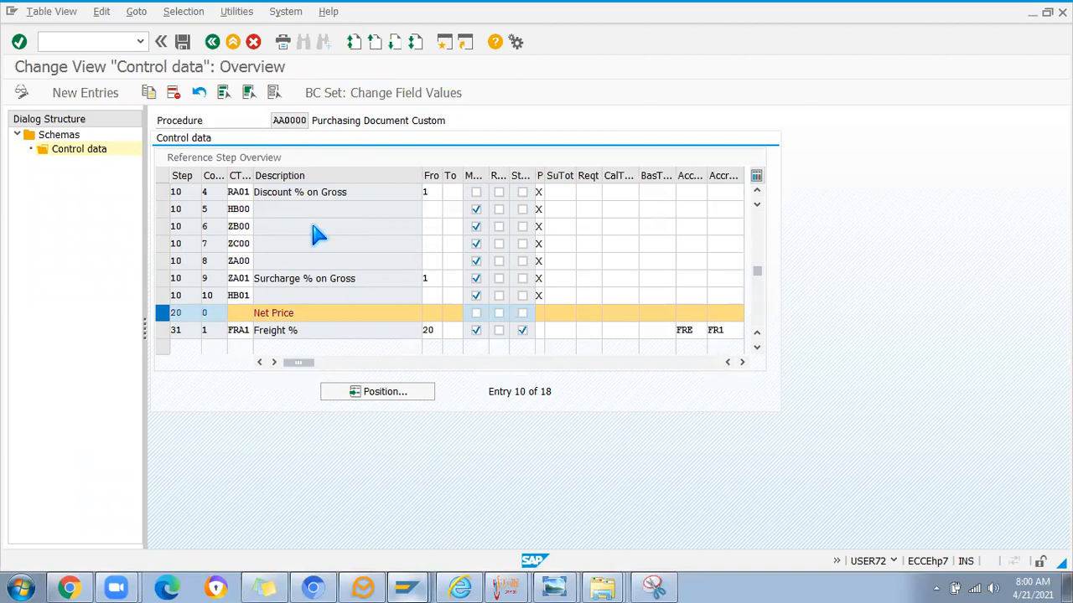
scroll(315, 234, "up", 2)
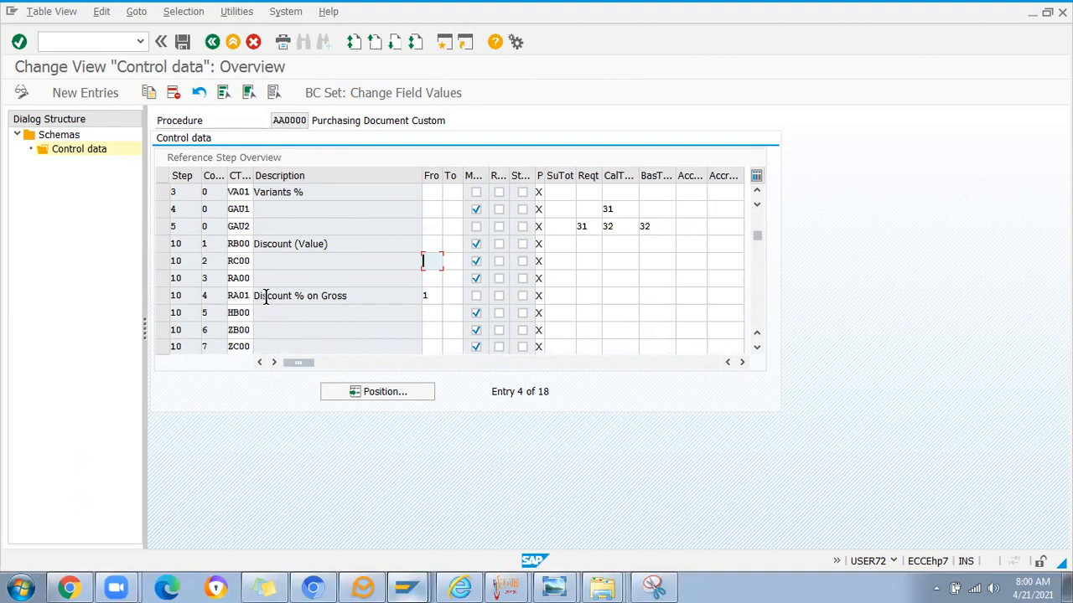
left_click(430, 295)
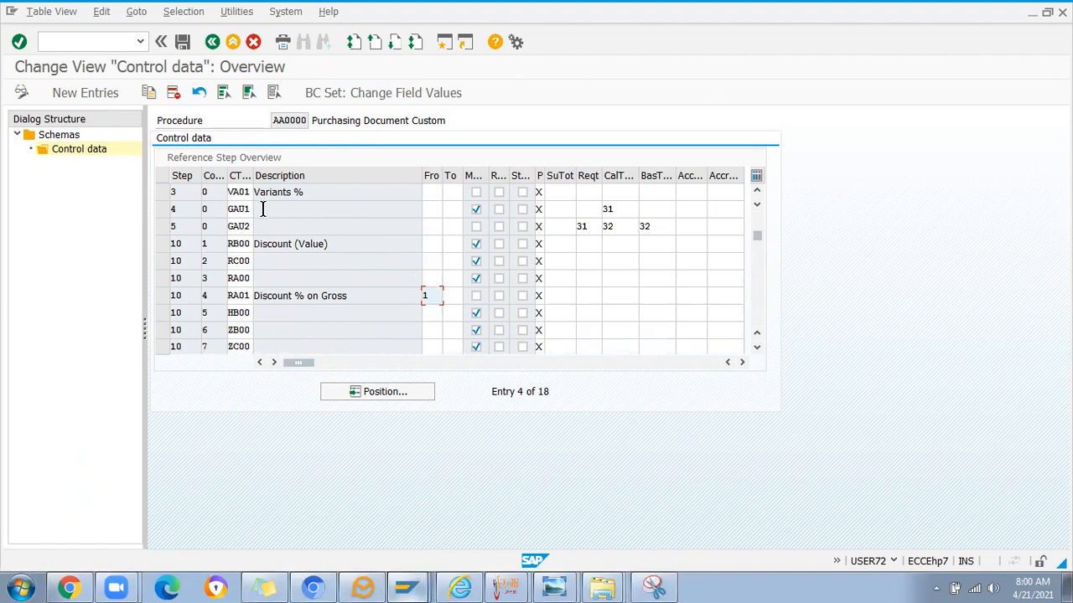
left_click_drag(757, 243, 760, 201)
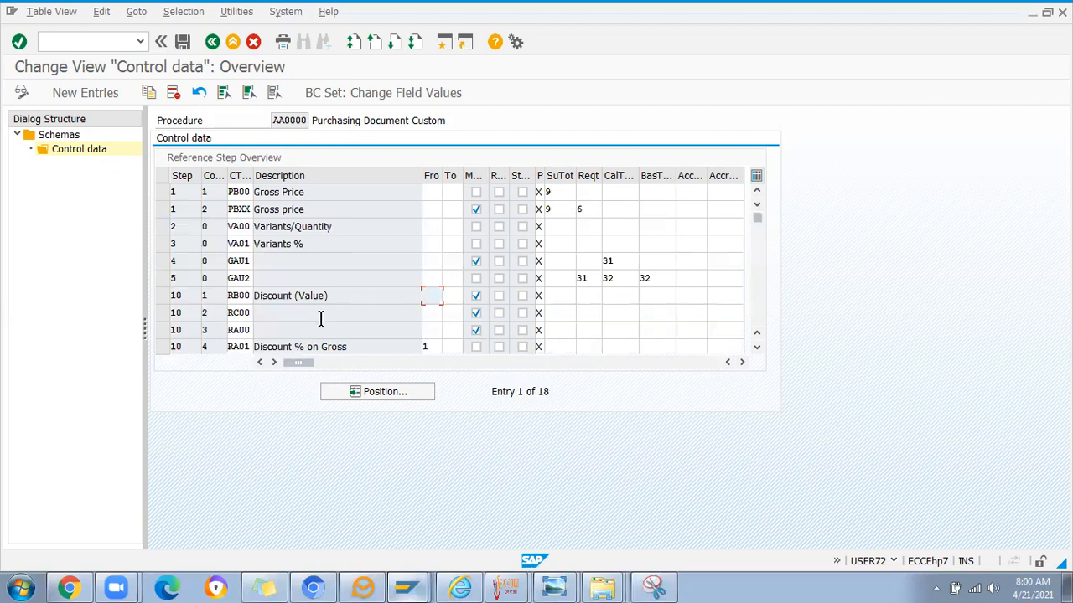
- Return to the purchasing session, start transaction me22n and reopen the standard purchase order containing the lamp item
key("alt+Tab")
type("me22n")
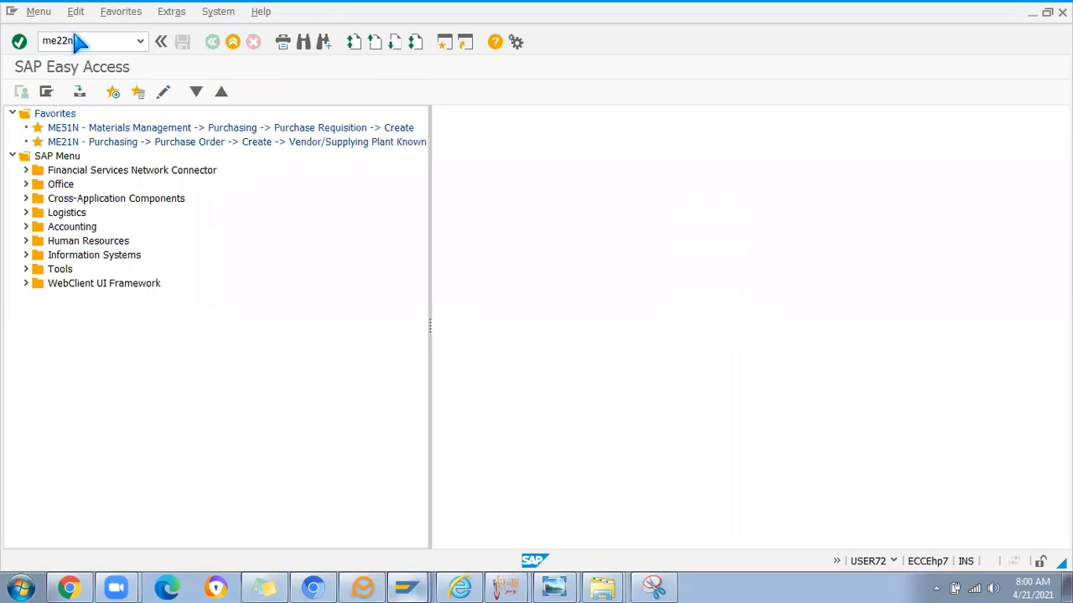
key("Return")
left_click(250, 95)
left_click(159, 180)
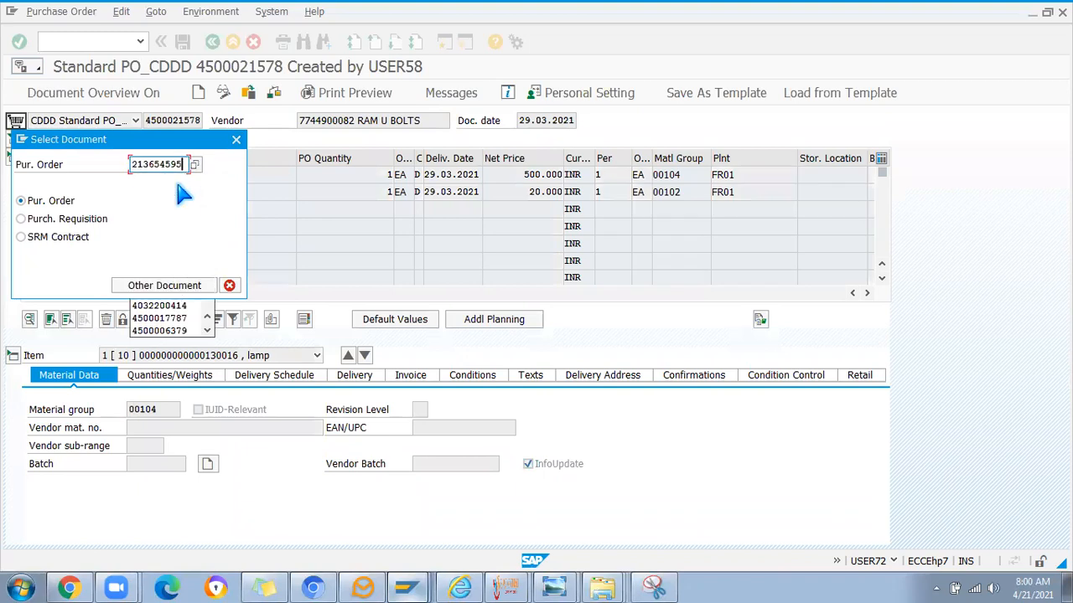
key("Return")
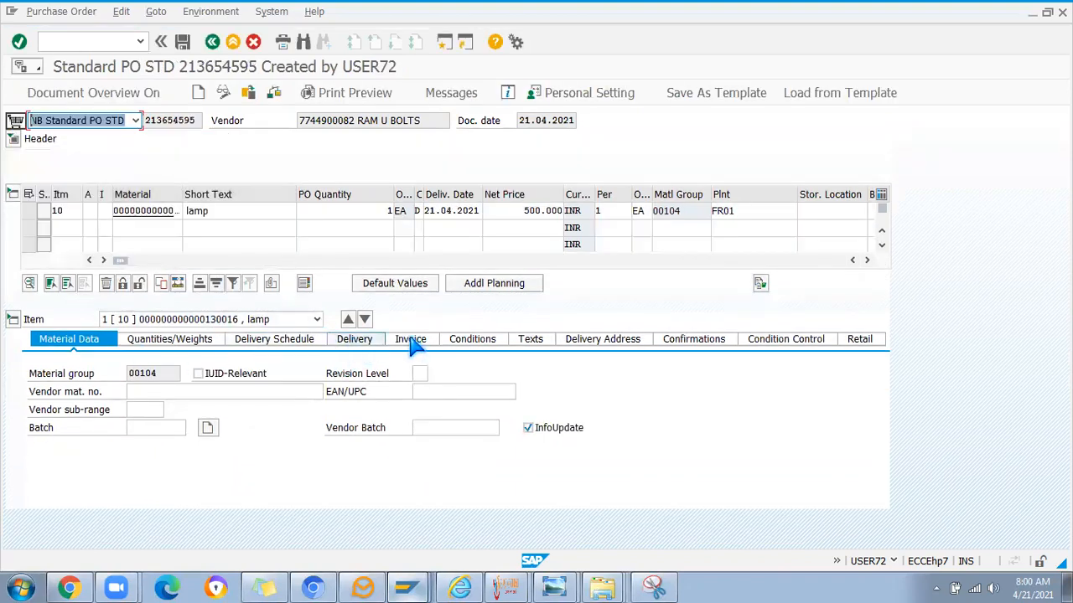
- Show the lamp item's conditions and add the Mirror material as item 20 with plant FR01 and quantity 1
left_click(469, 339)
left_click(141, 193)
left_click(149, 208)
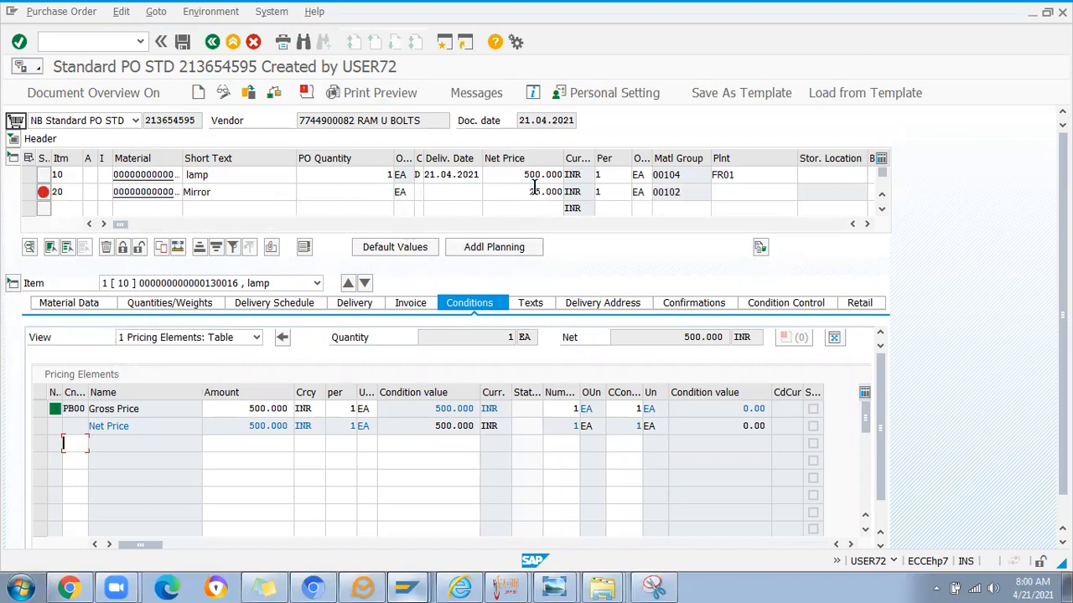
left_click(742, 191)
left_click(722, 207)
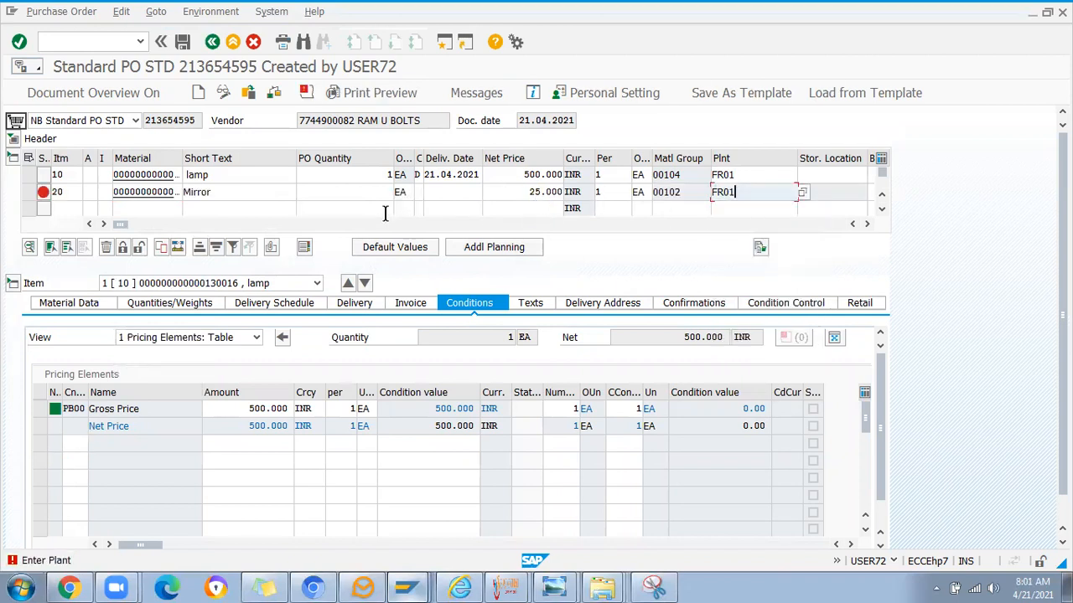
left_click(366, 197)
left_click(370, 207)
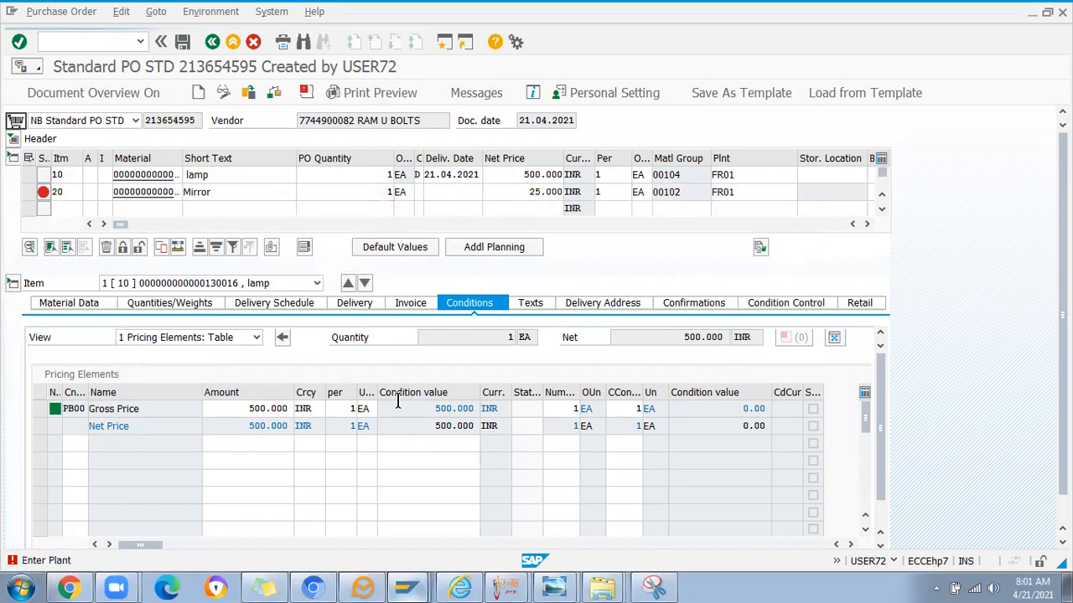
- Add condition type RA01 Discount % on Gross at 4% to the lamp item's pricing elements
left_click(93, 444)
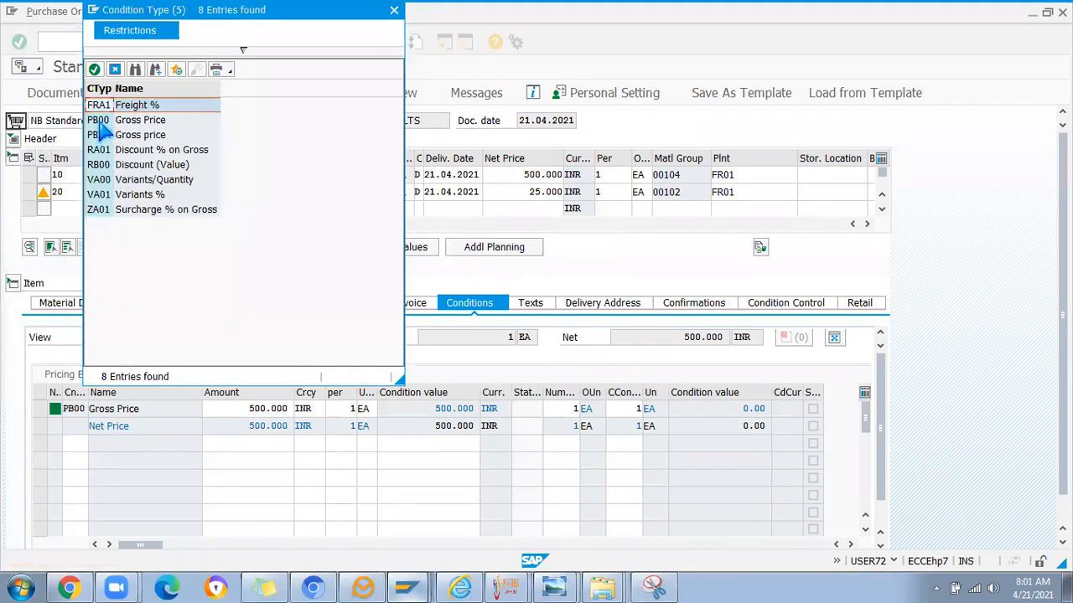
double_click(98, 149)
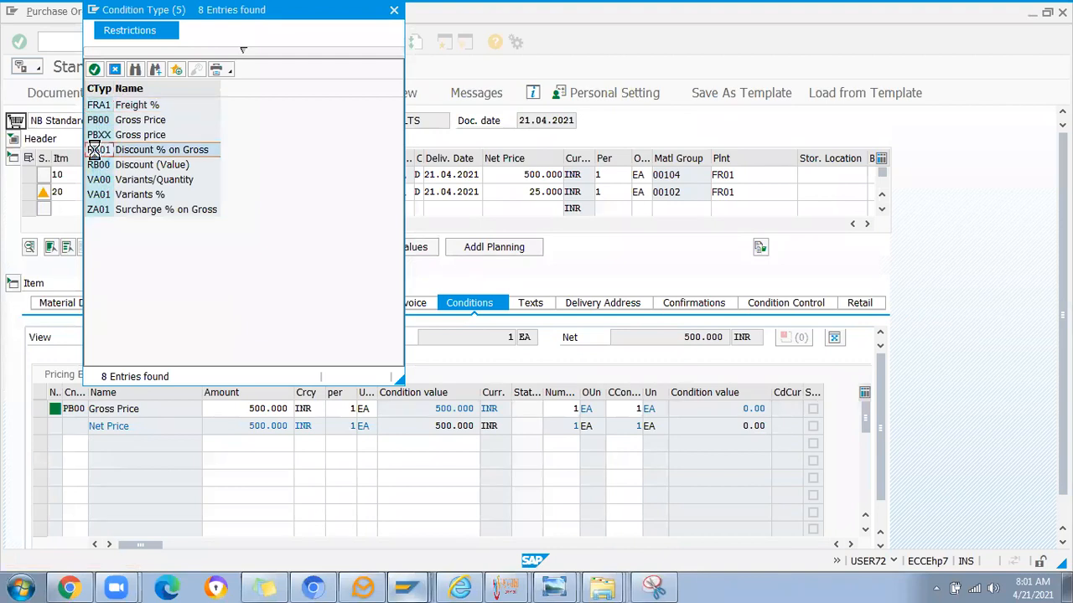
left_click(243, 442)
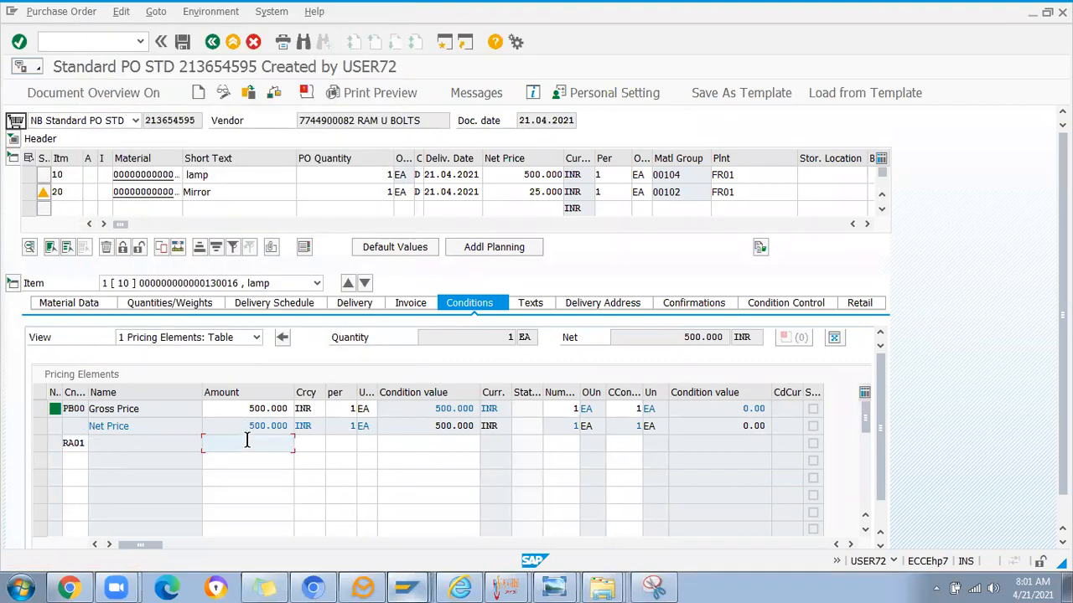
type("4")
key("Return")
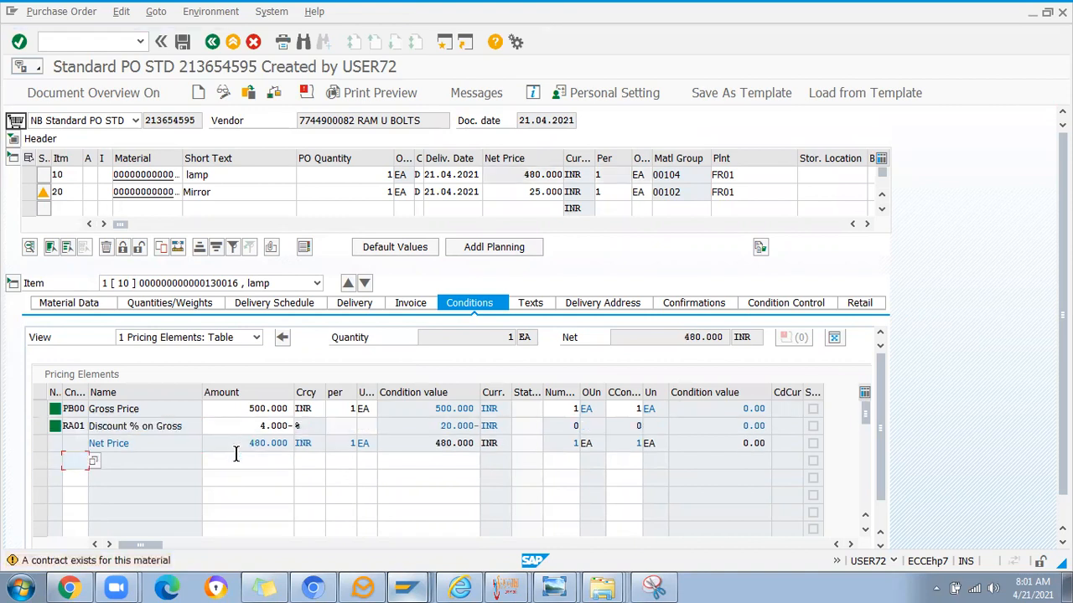
- Compare the discount rate with the gross price, and trace RA01's From reference to Gross Price step 1 in the schema session
left_click_drag(254, 426, 309, 427)
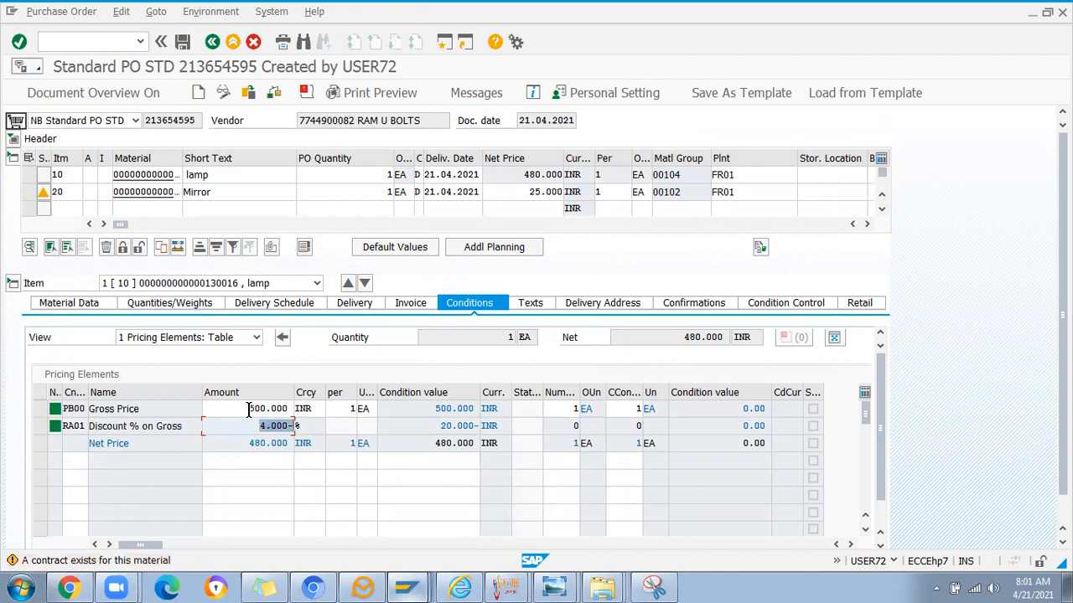
left_click_drag(249, 409, 327, 417)
key("Tab")
key("alt")
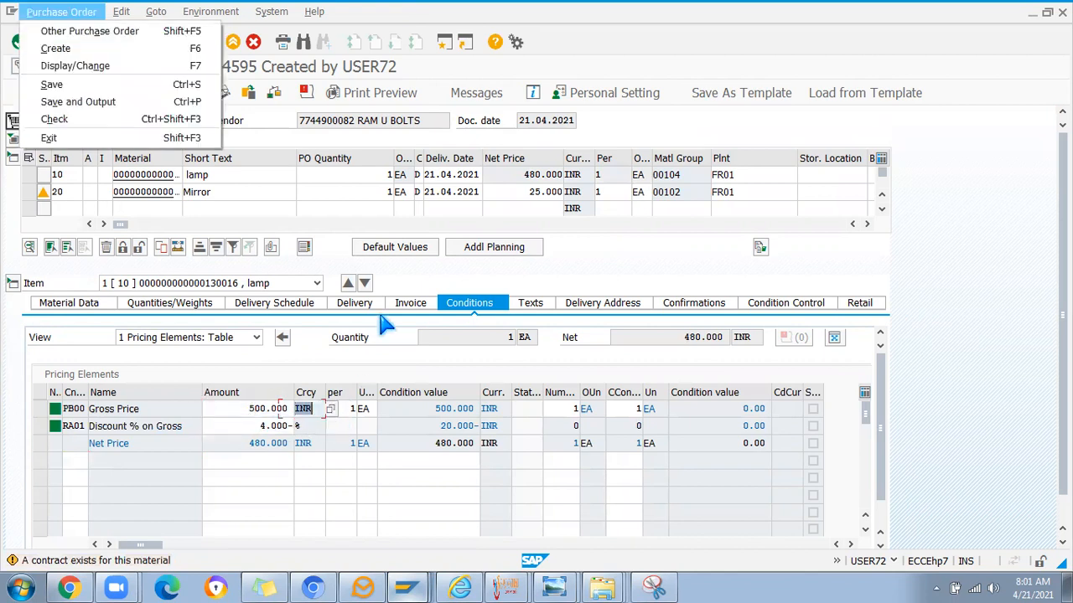
key("alt+Tab")
left_click(430, 347)
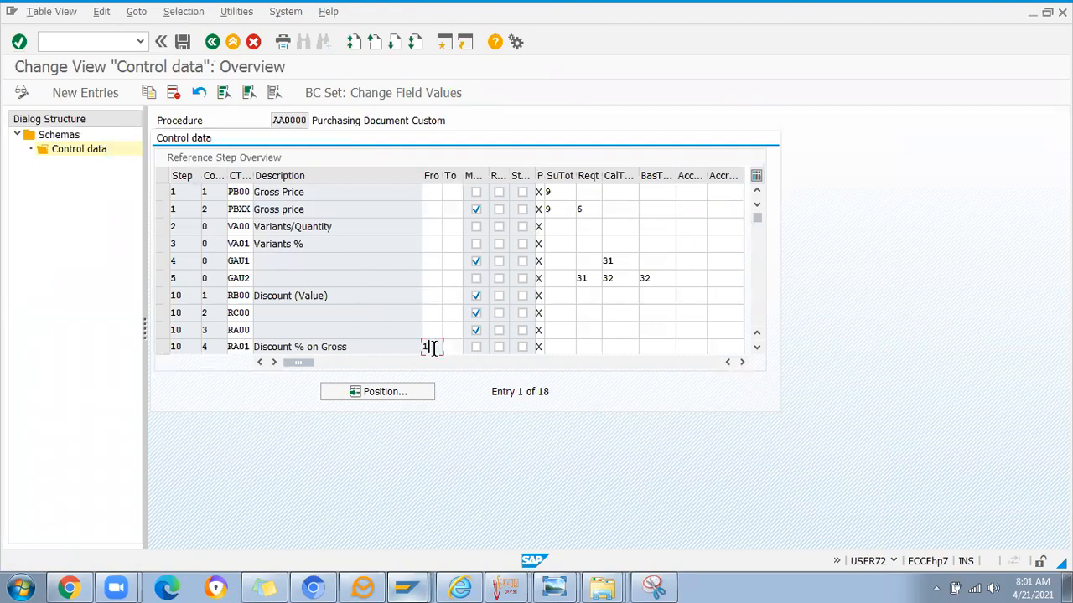
left_click(163, 193)
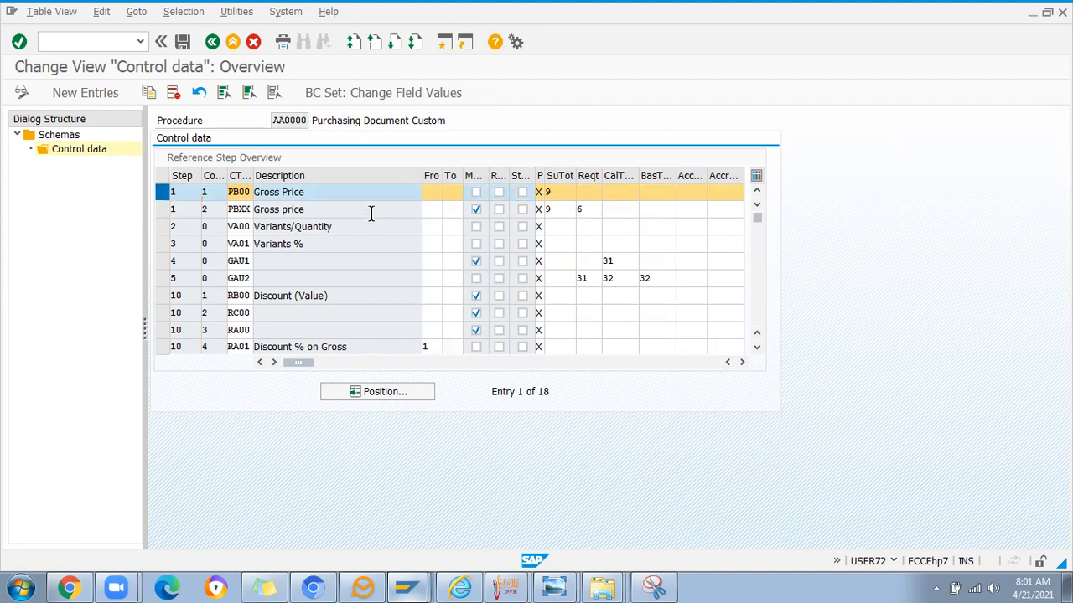
- Return to the purchase order, check the discount's condition value and widen the first Condition value column
key("alt+Tab")
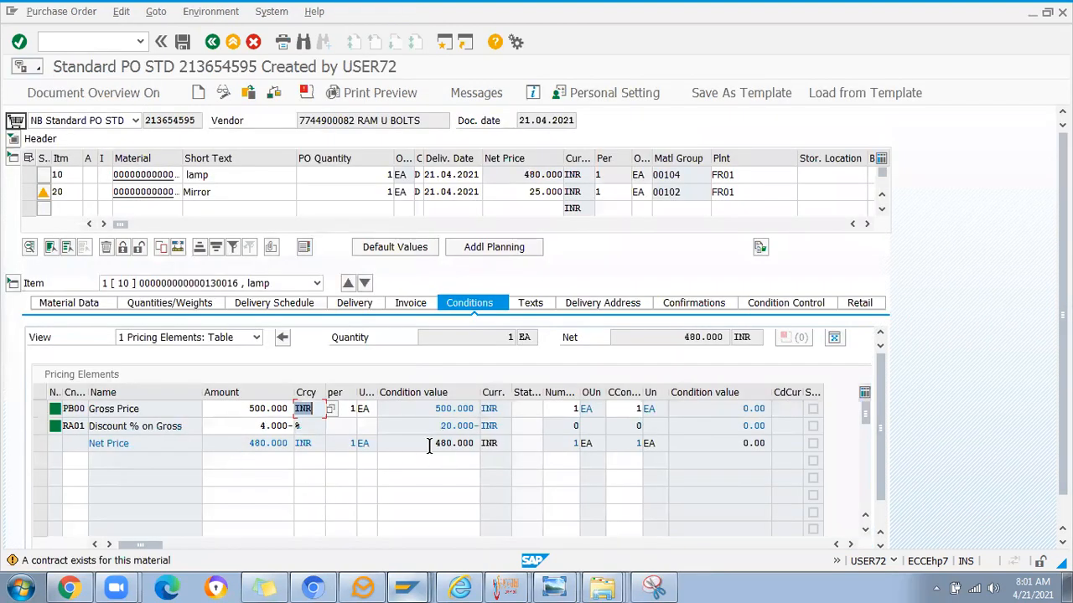
double_click(444, 426)
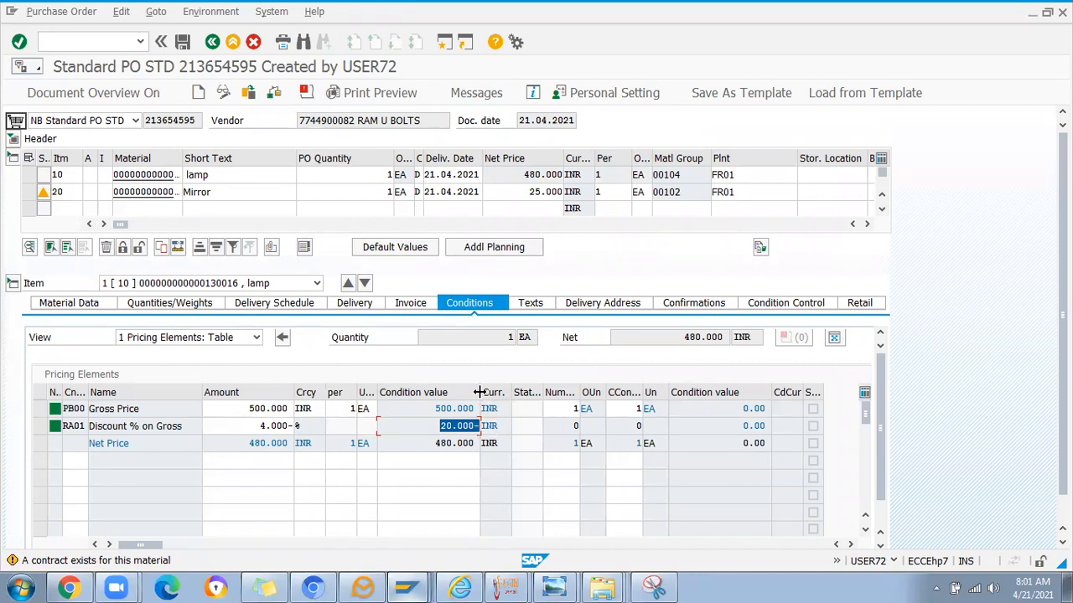
left_click(524, 426)
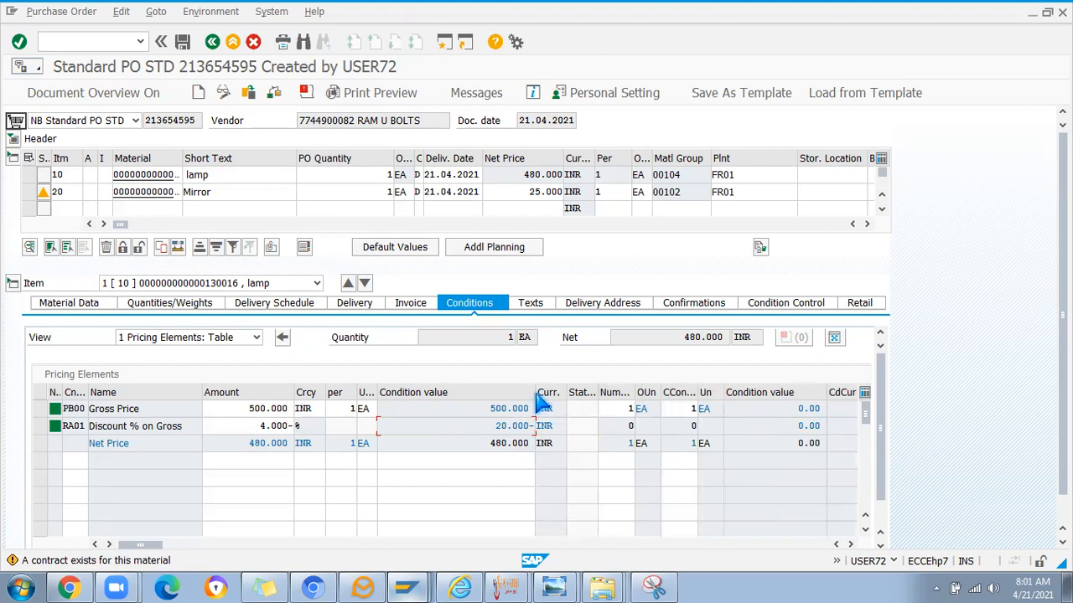
- Add condition type FRA1 Freight % below the Net Price row and enter a rate of 2%
left_click(80, 461)
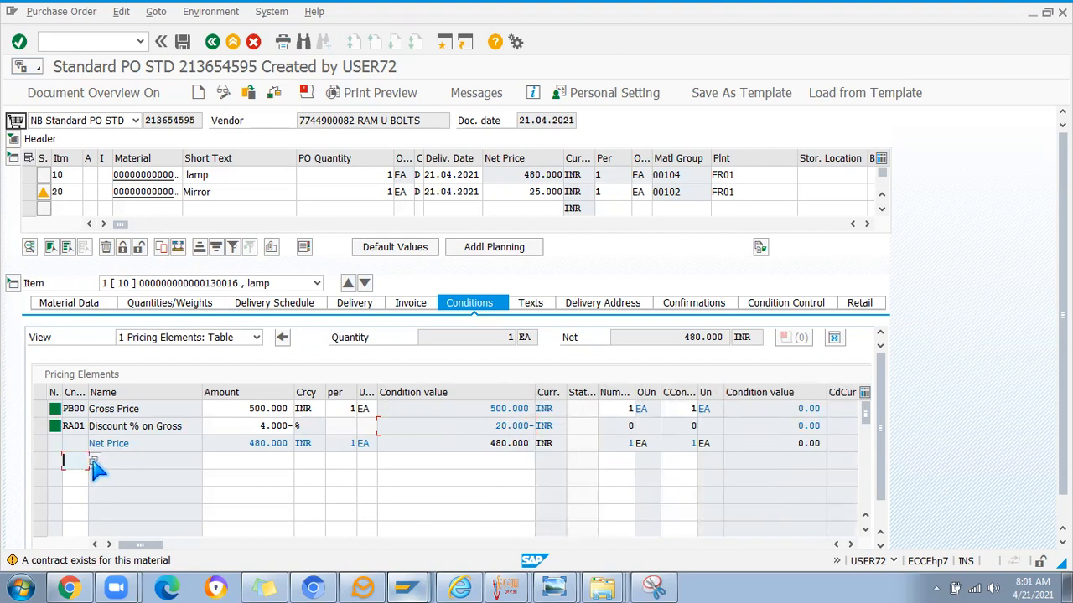
left_click(93, 461)
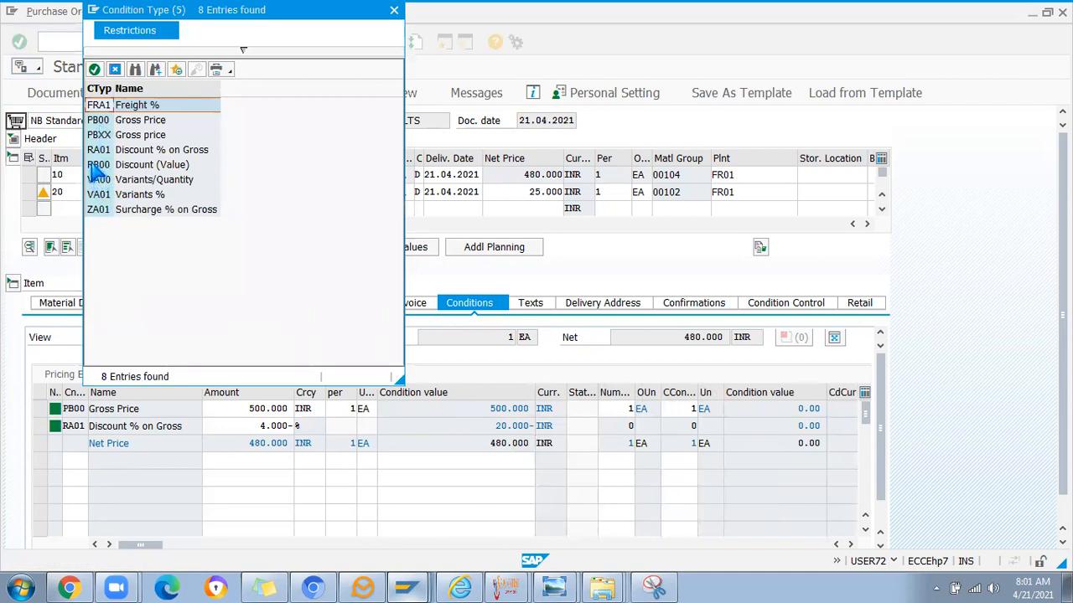
double_click(94, 105)
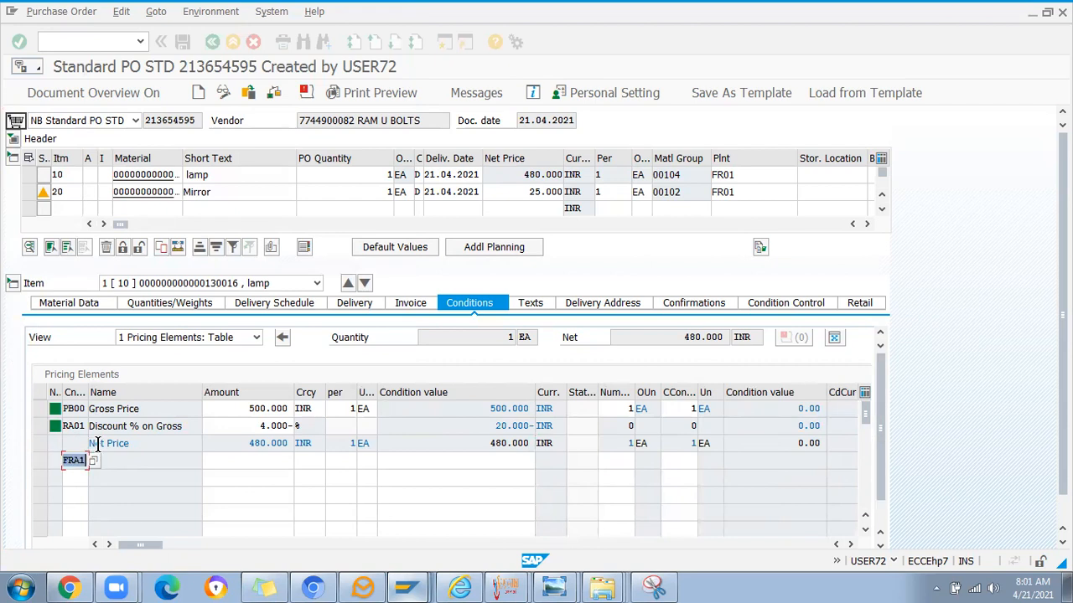
key("Return")
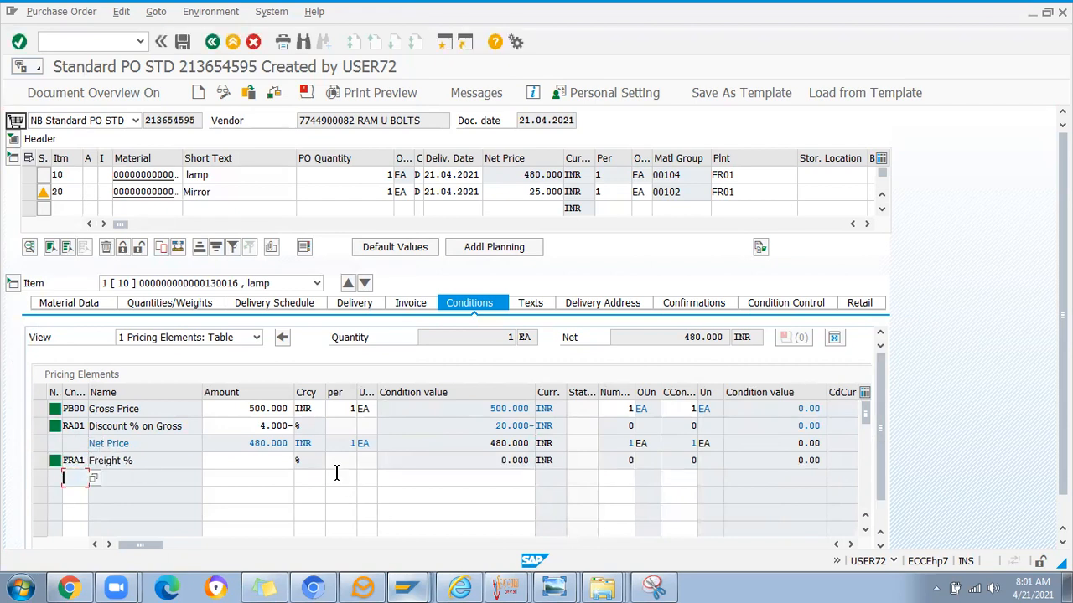
left_click(264, 461)
type("2")
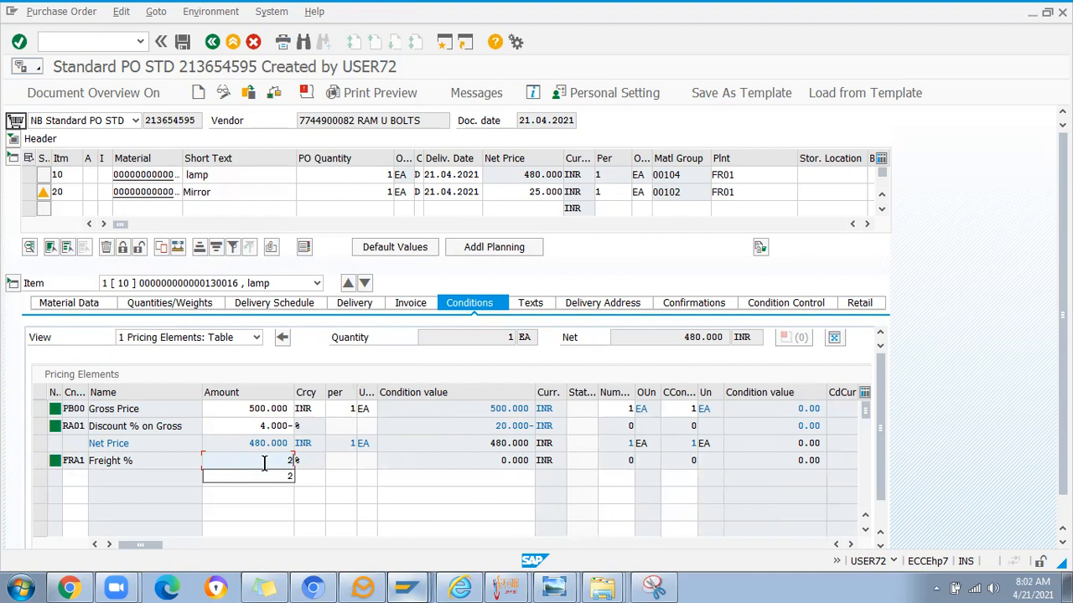
- Switch to the schema session and examine the From reference of FRA1 Freight % to the Net Price step 20
key("alt+Tab")
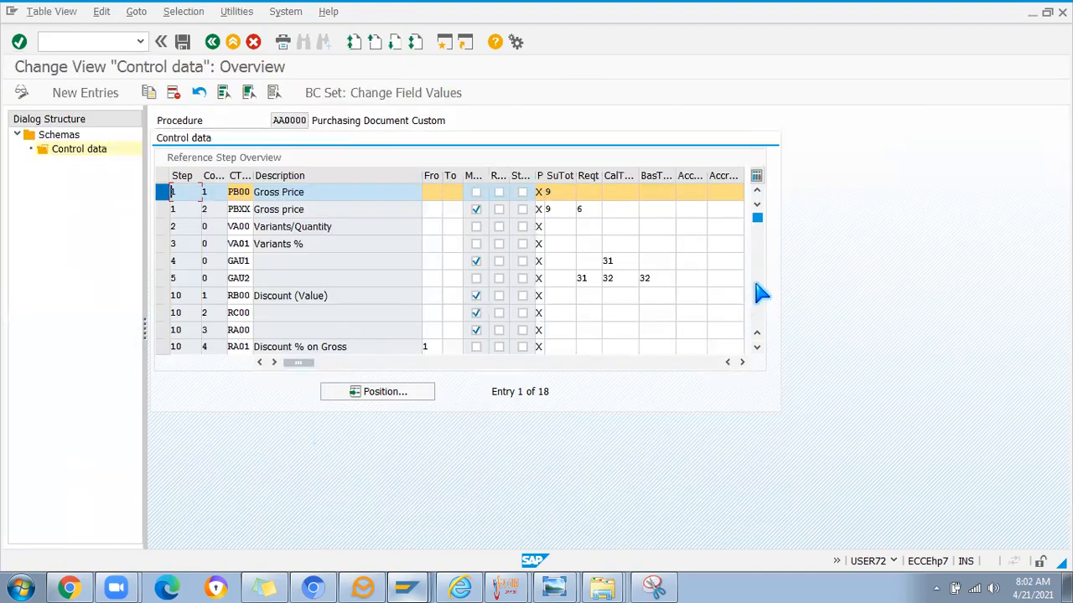
scroll(761, 294, "down", 1)
scroll(761, 293, "down", 3)
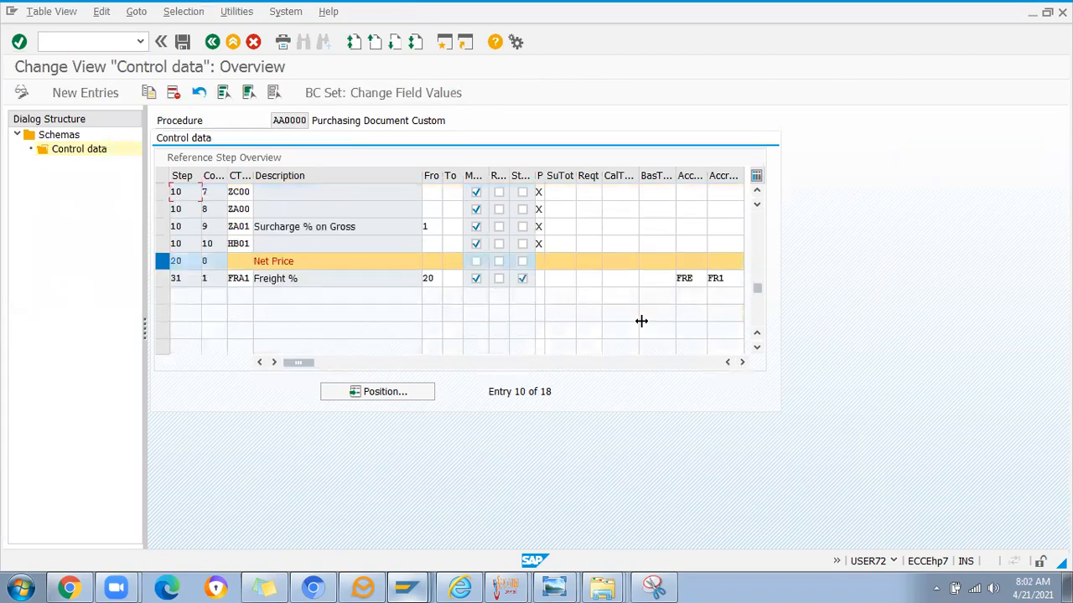
left_click(435, 278)
left_click(436, 279)
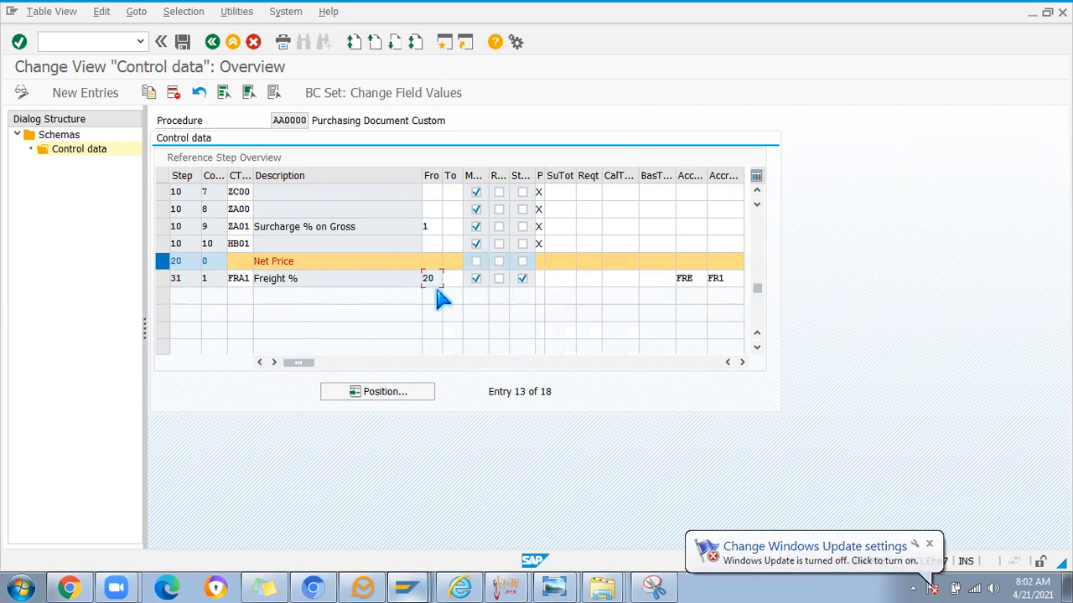
- Return to the purchase order, apply the entered freight rate for comparison, and change the lamp's Freight % rate to 1%
key("alt+Tab")
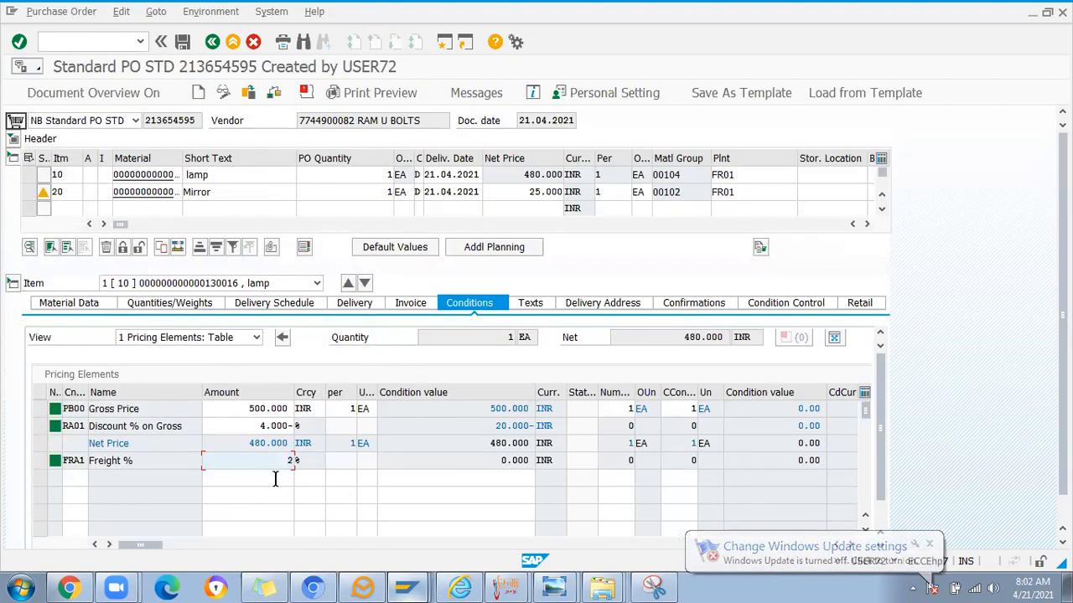
key("Return")
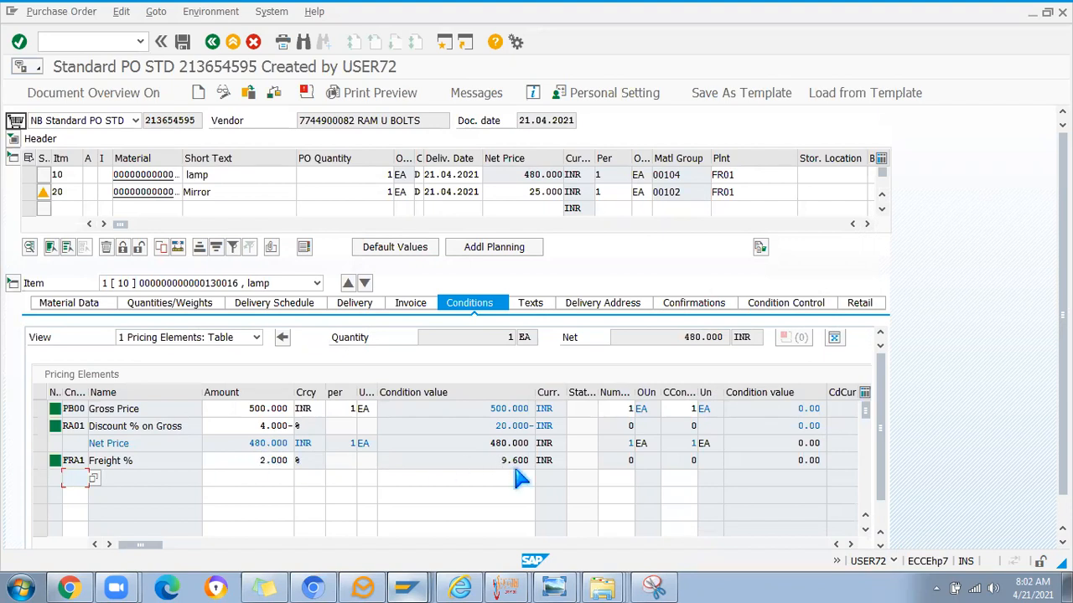
left_click_drag(254, 460, 296, 461)
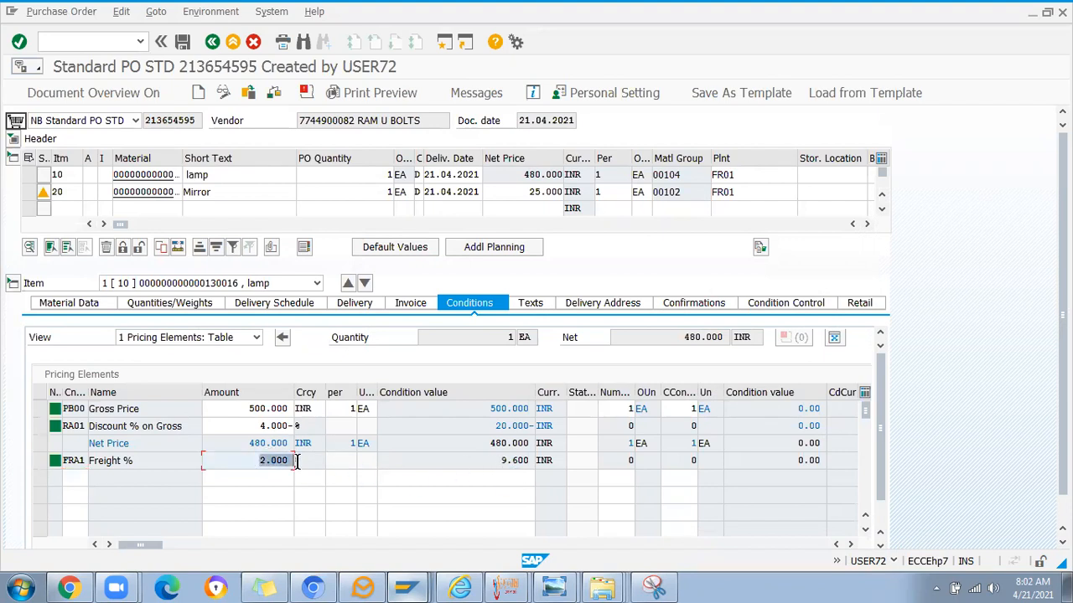
type("1")
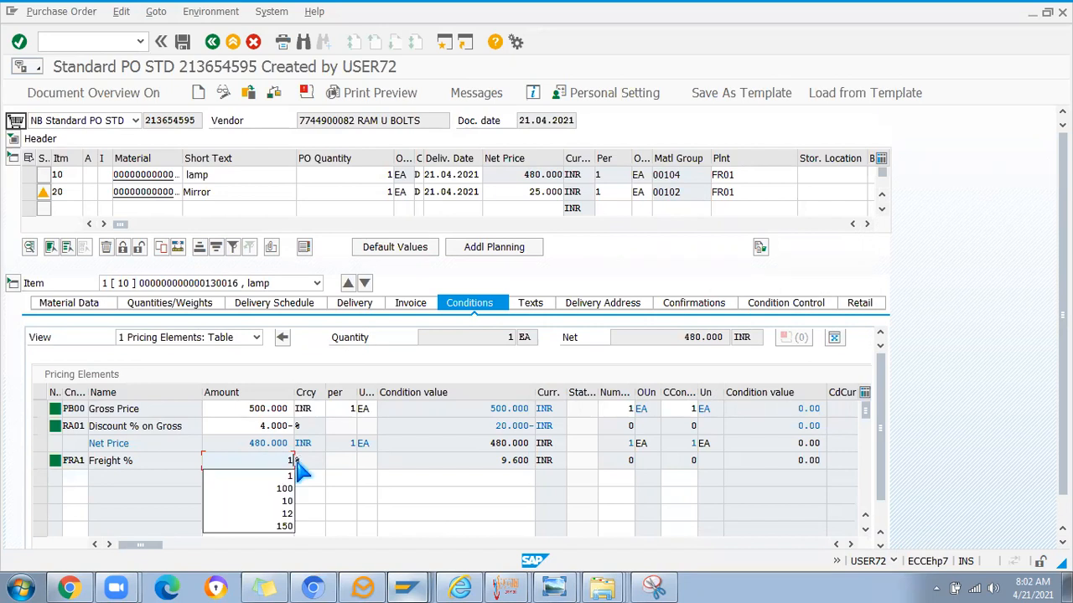
key("Return")
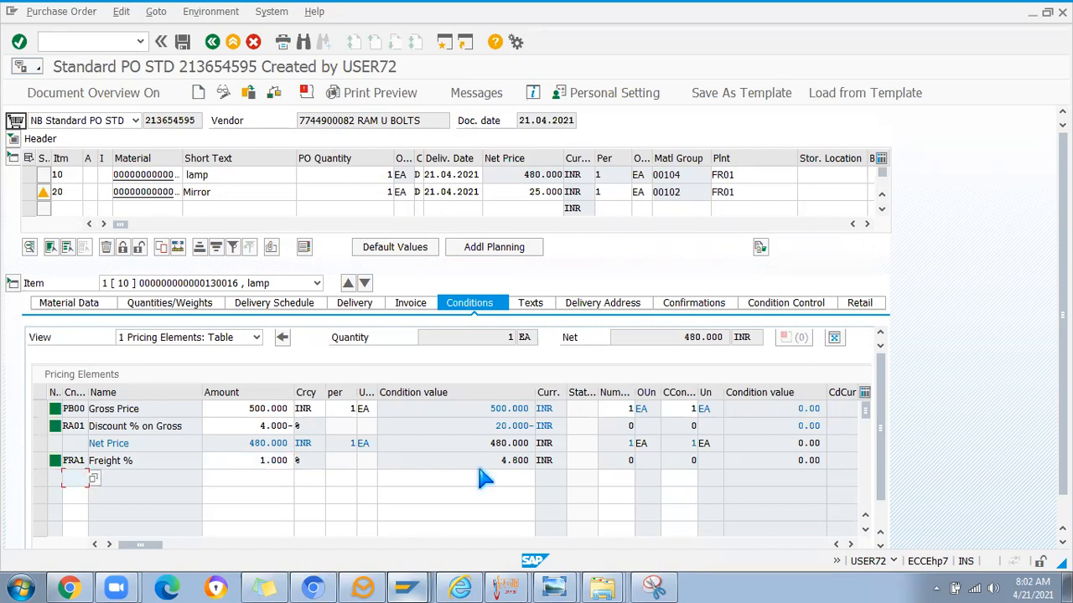
- Compare the lamp's Freight % condition value with its Net Price amount, and exit the purchase order to the SAP Easy Access screen
left_click_drag(497, 461, 537, 466)
left_click_drag(256, 450, 290, 444)
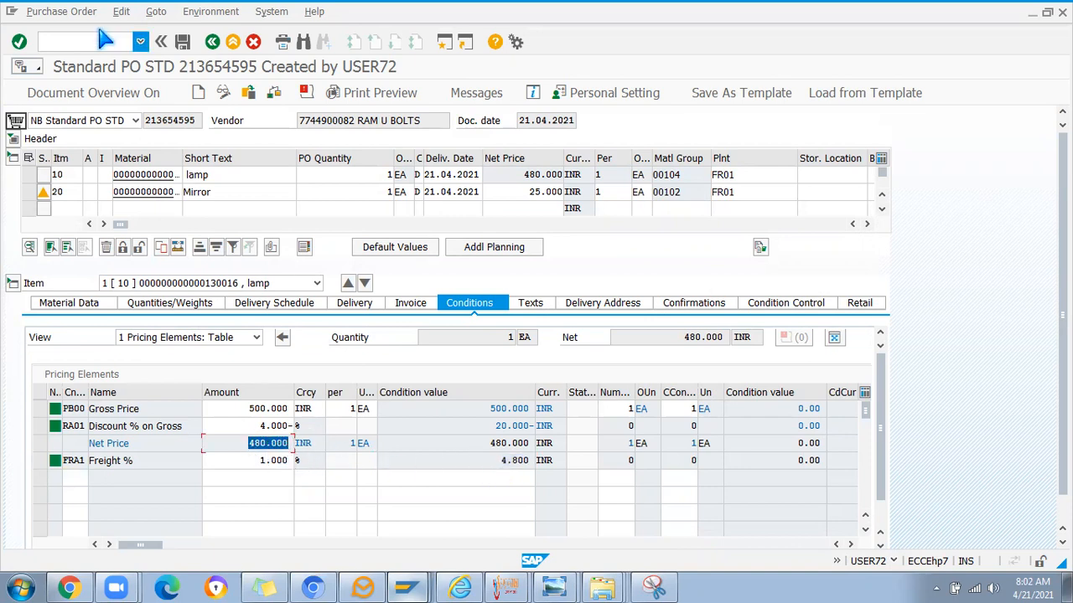
left_click(60, 43)
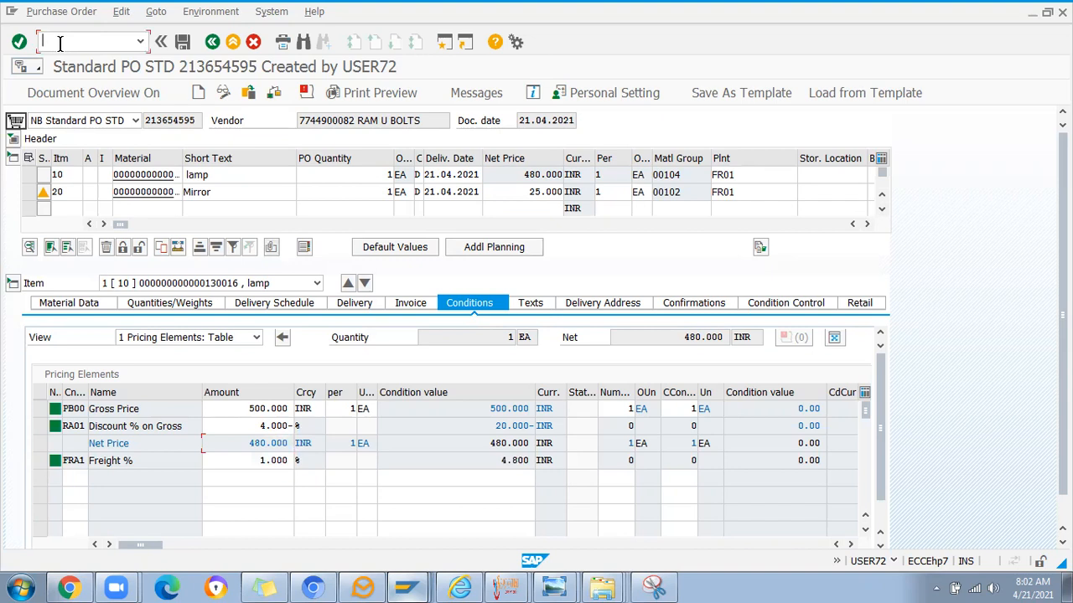
key("Return")
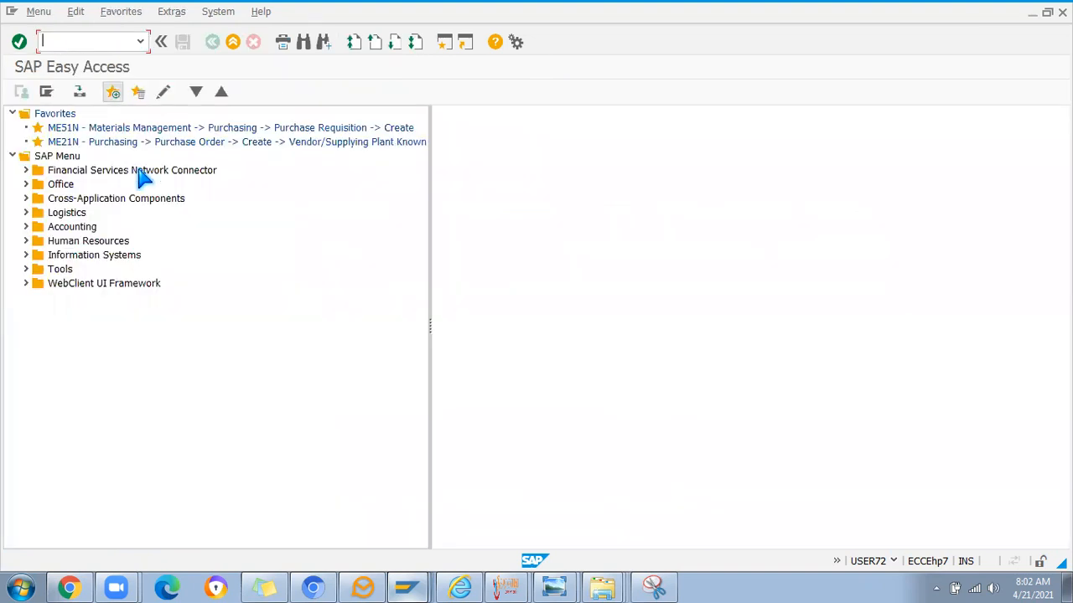
- In the schema AA0000 session, set the From reference of FRA1 Freight % to step 1 and save the control data
key("alt+Tab")
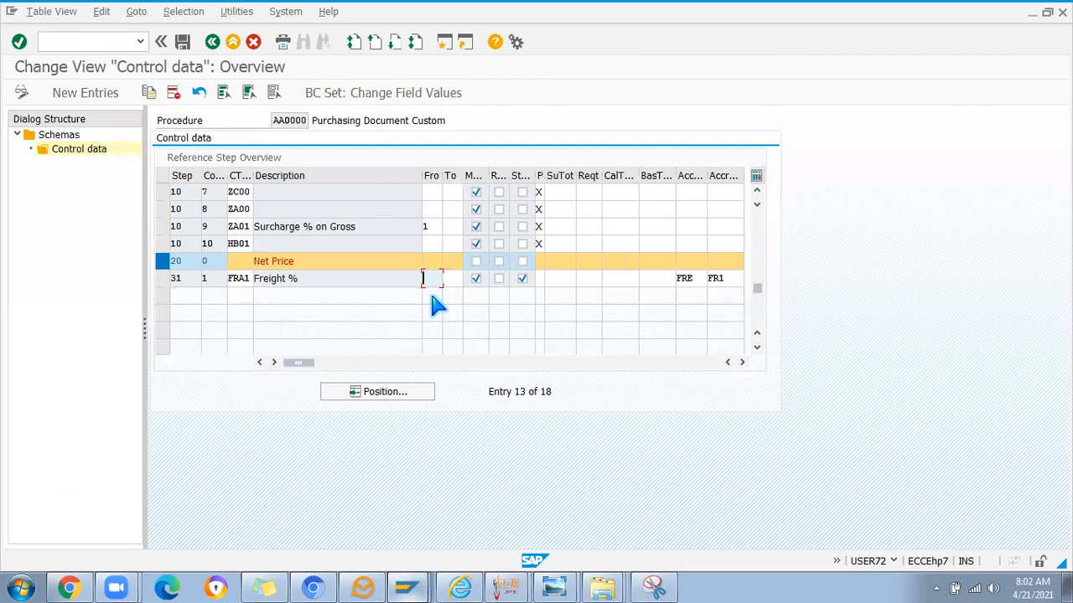
key("Return")
- Start Change Purchase Order in the other session, open the RAM U BOLTS order and show the lamp item's conditions
key("alt+Tab")
type("me2")
key("Return")
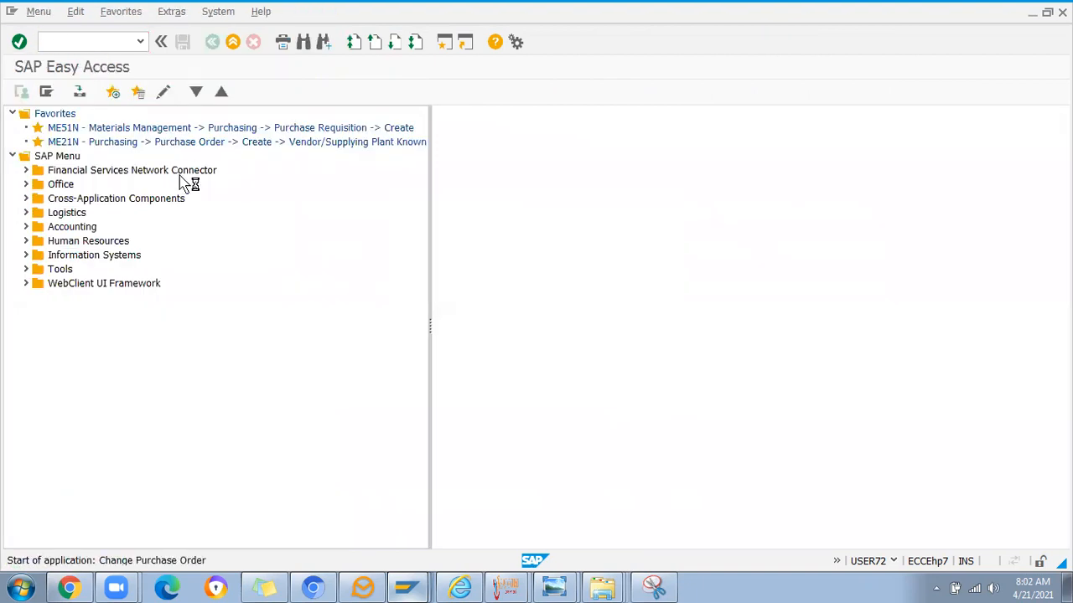
left_click(248, 92)
left_click(174, 165)
left_click(168, 181)
key("Return")
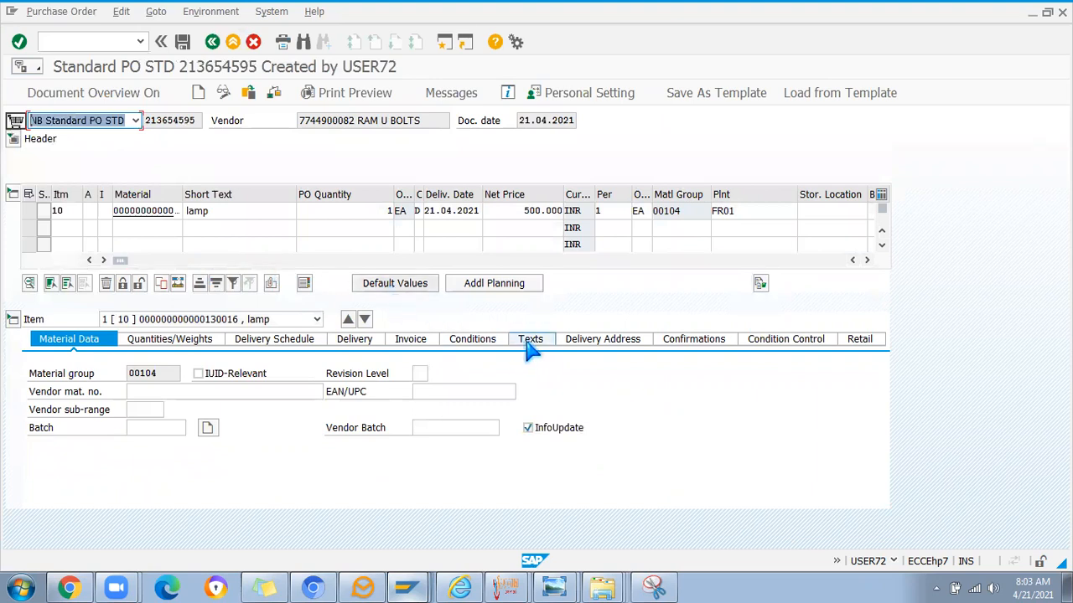
left_click(475, 342)
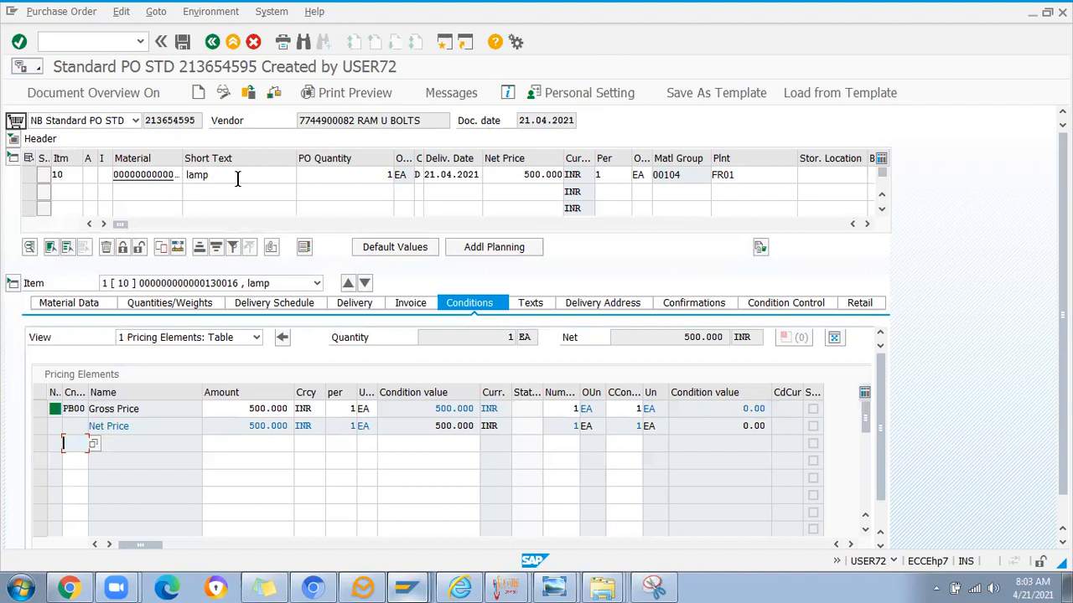
- Add the material ending in 80042 (Mirror) as a second item below the lamp in the purchase order
left_click(149, 191)
left_click(154, 209)
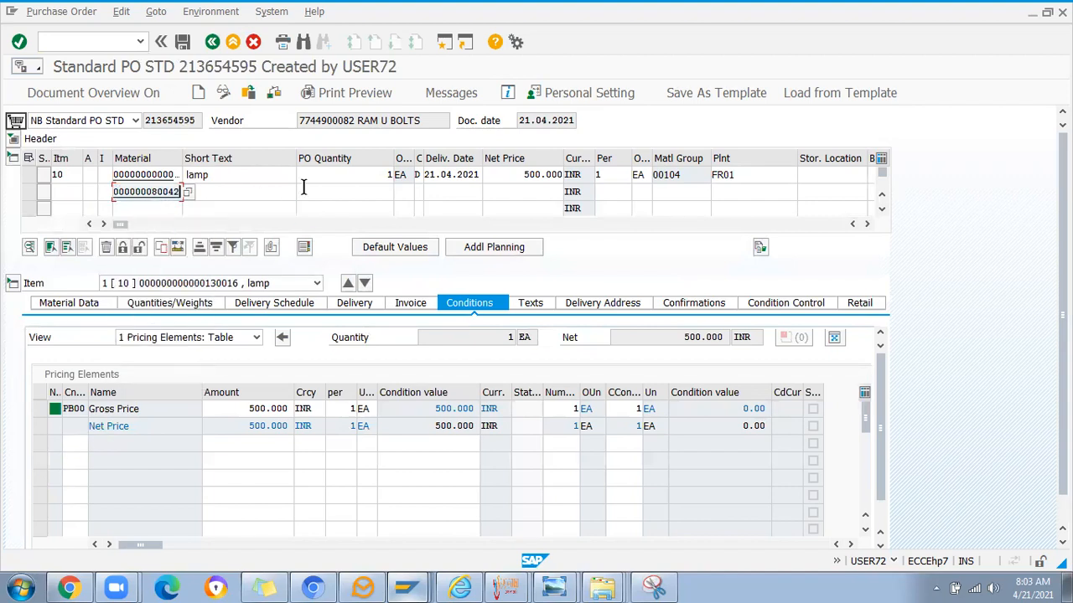
key("Return")
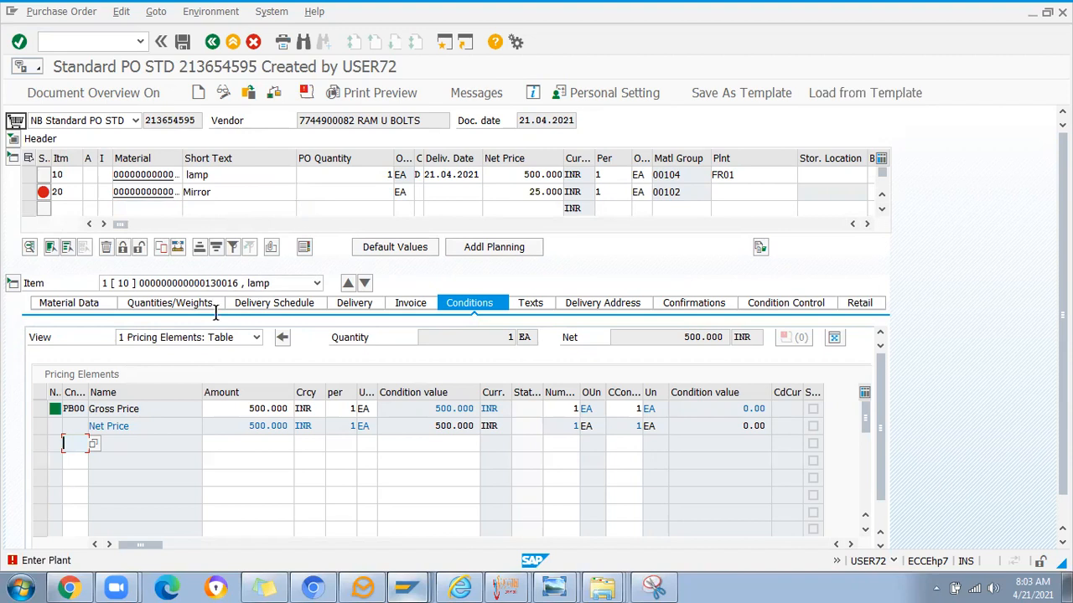
- Add condition type RA01 Discount % on Gross to the lamp at a rate of 5% and check its condition value
left_click(96, 450)
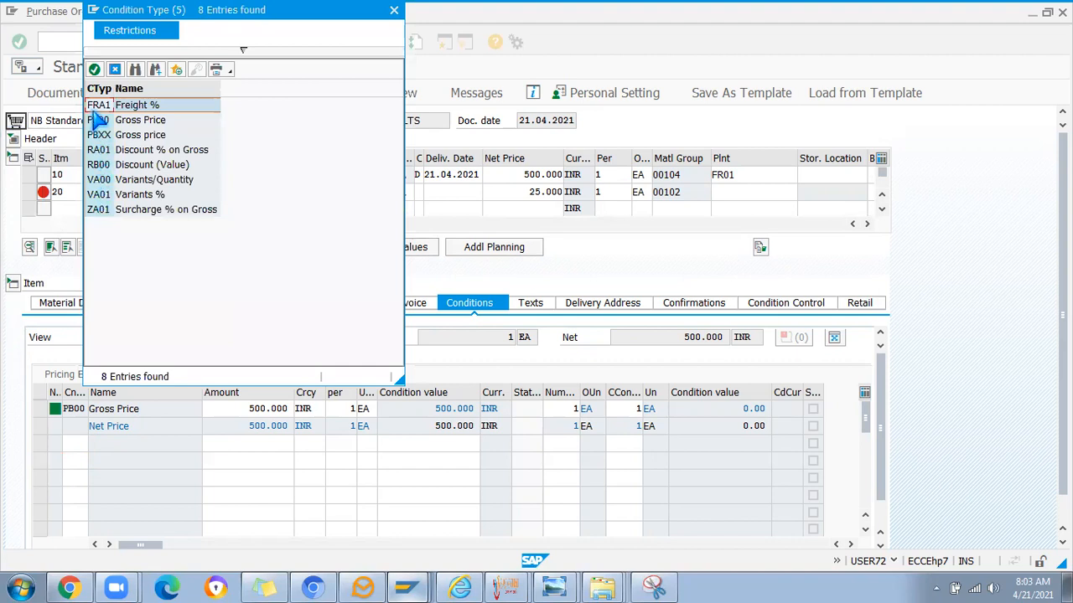
double_click(97, 152)
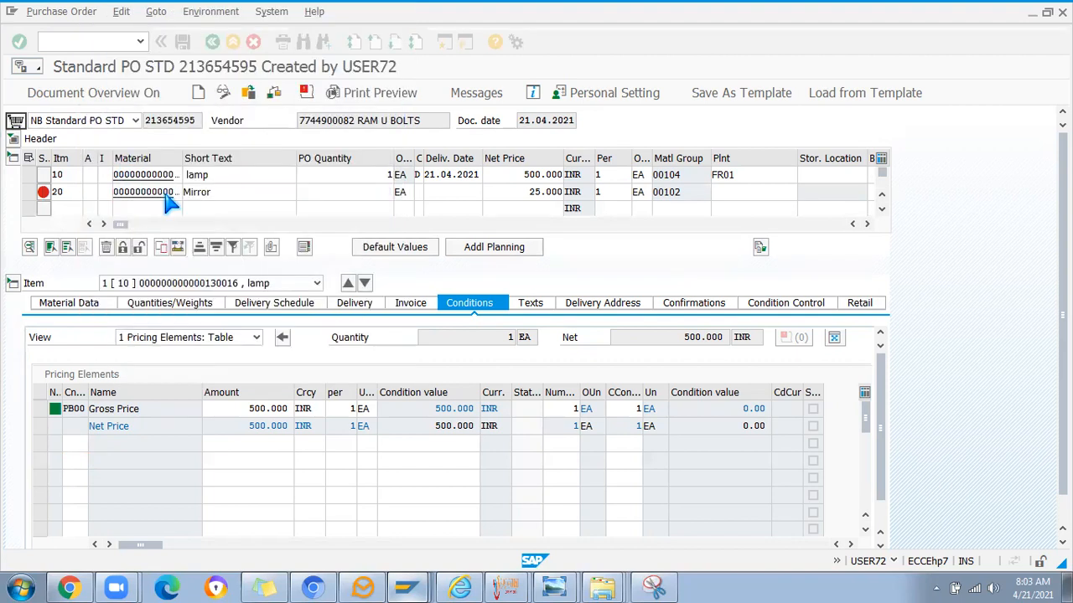
key("Return")
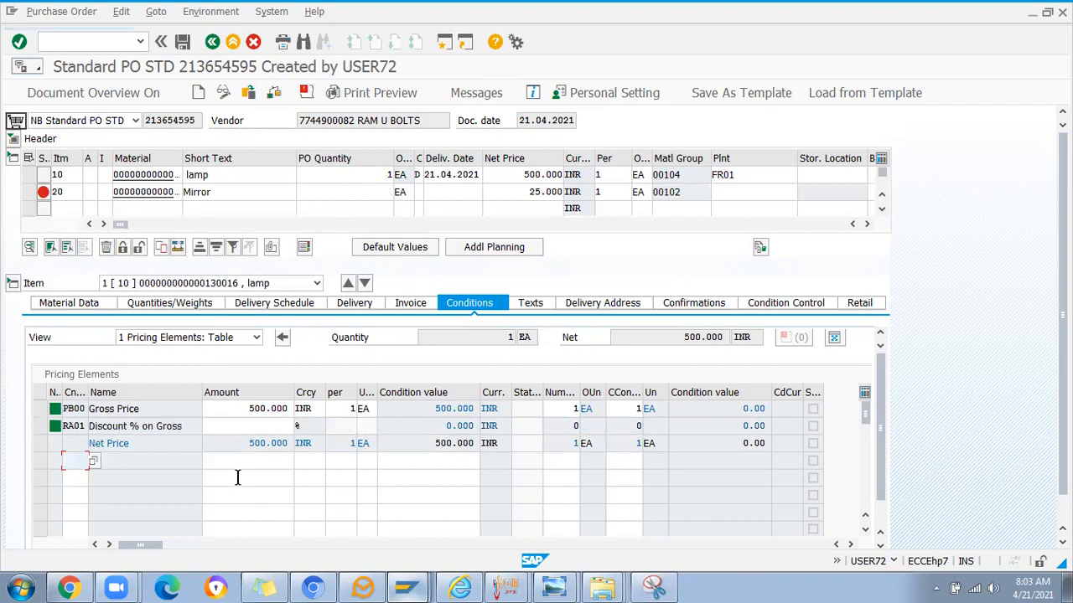
left_click(257, 427)
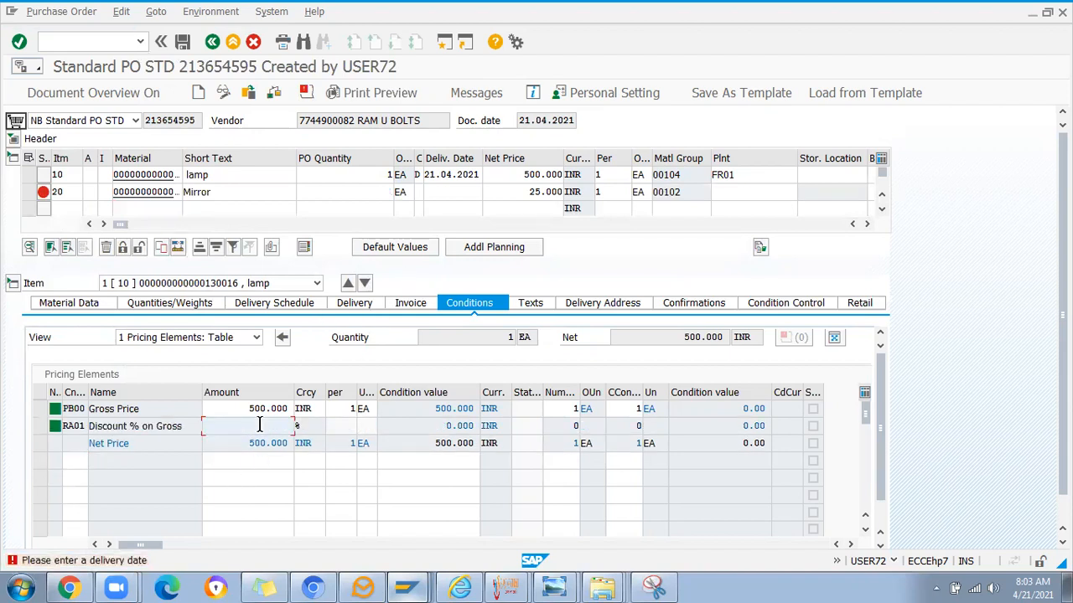
type("5")
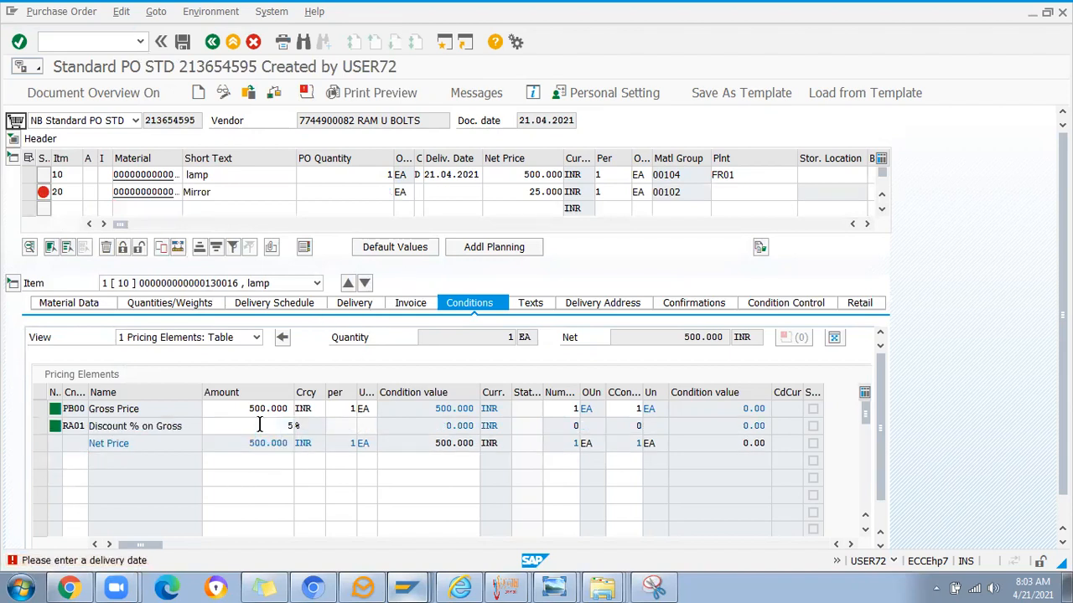
key("Return")
double_click(466, 425)
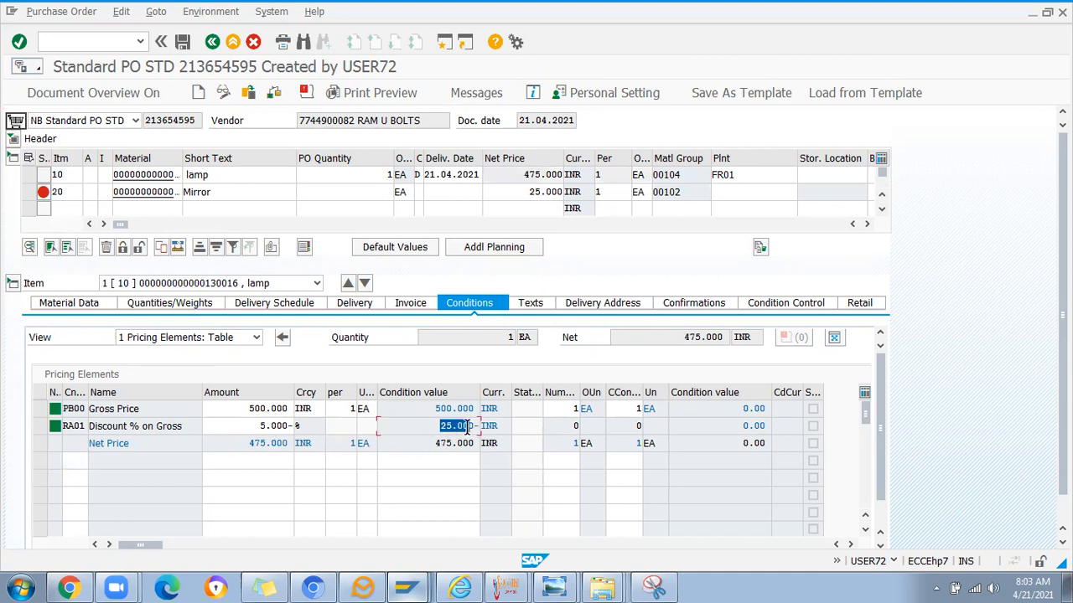
- Add condition type FRA1 Freight % below the lamp's Net Price row with a rate of 1%
left_click(72, 463)
left_click(91, 462)
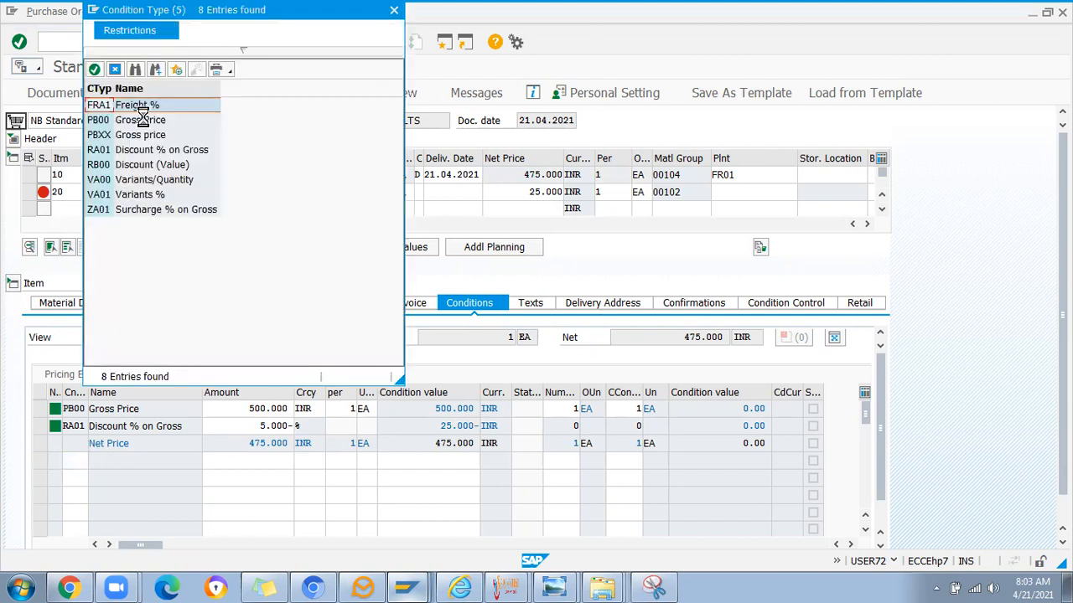
double_click(94, 107)
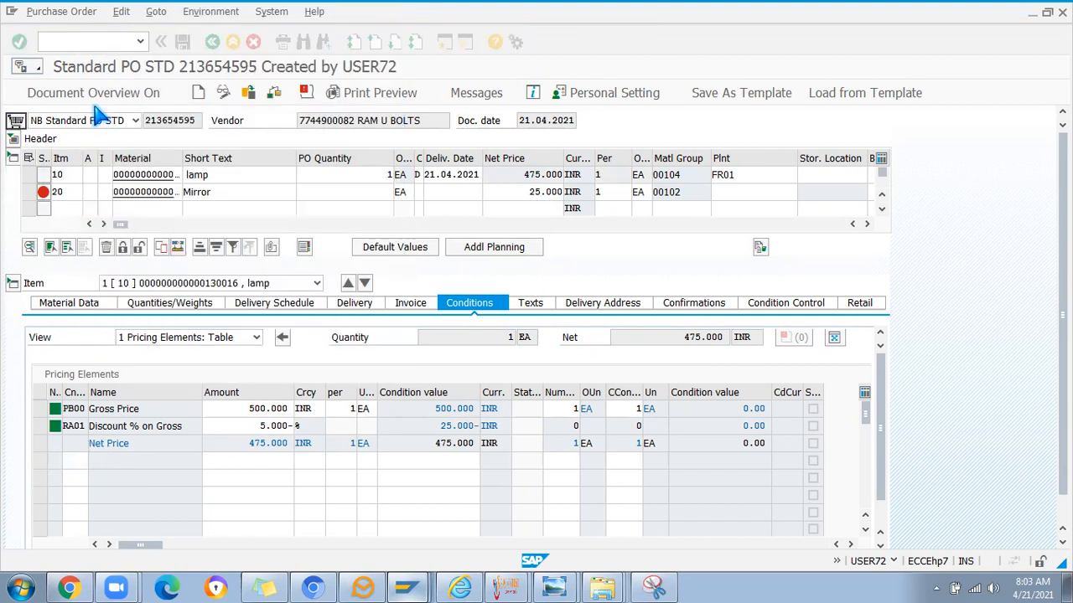
left_click(257, 461)
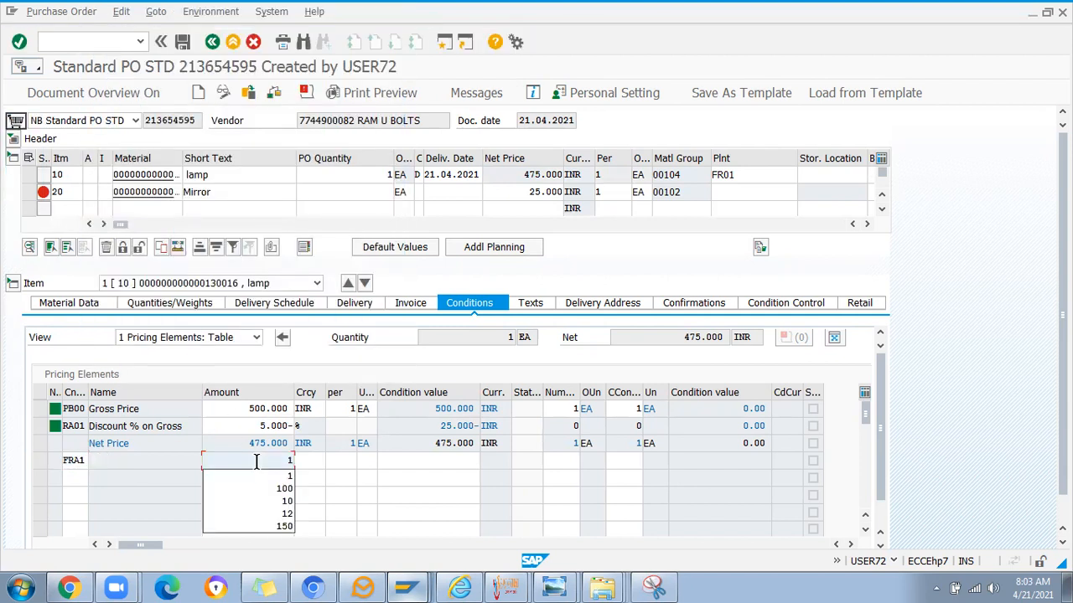
key("Return")
- Compare the Freight % condition value with the lamp's gross price, net price and discount rate to see its calculation base
double_click(446, 463)
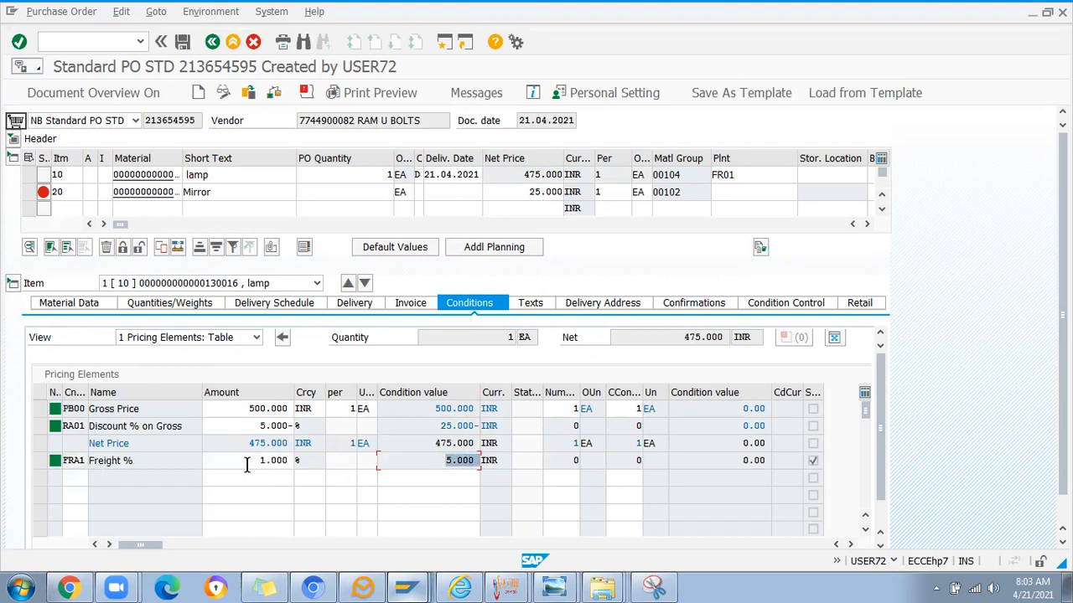
double_click(258, 409)
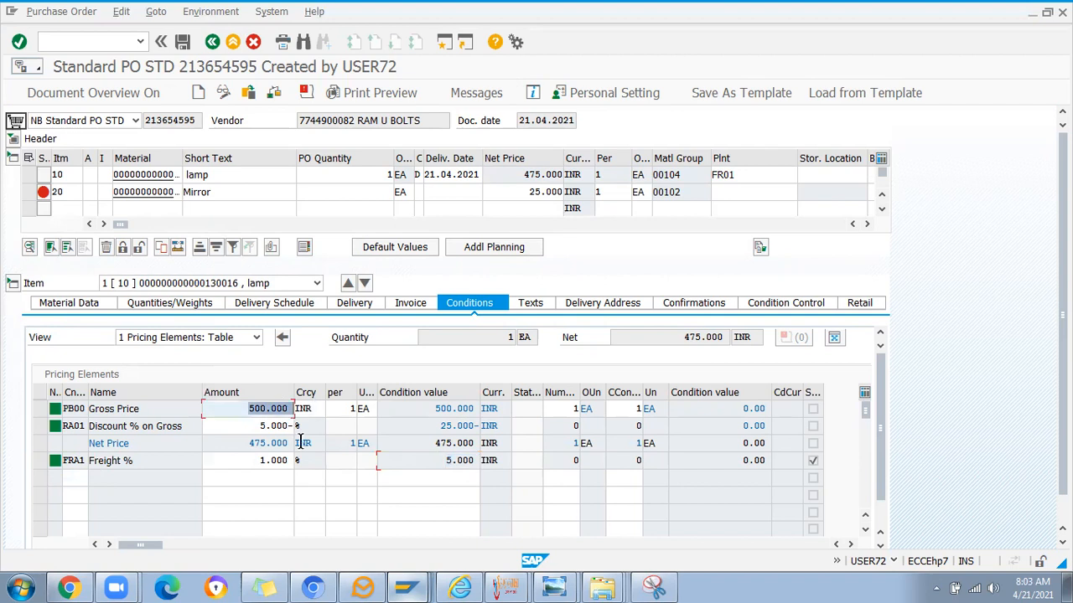
double_click(259, 461)
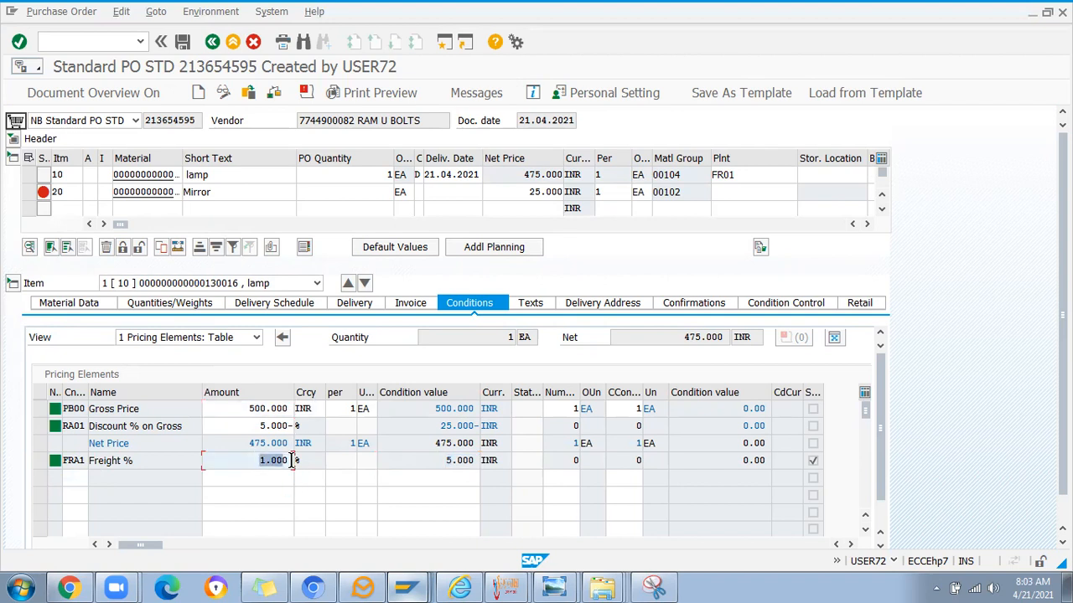
double_click(247, 413)
double_click(455, 461)
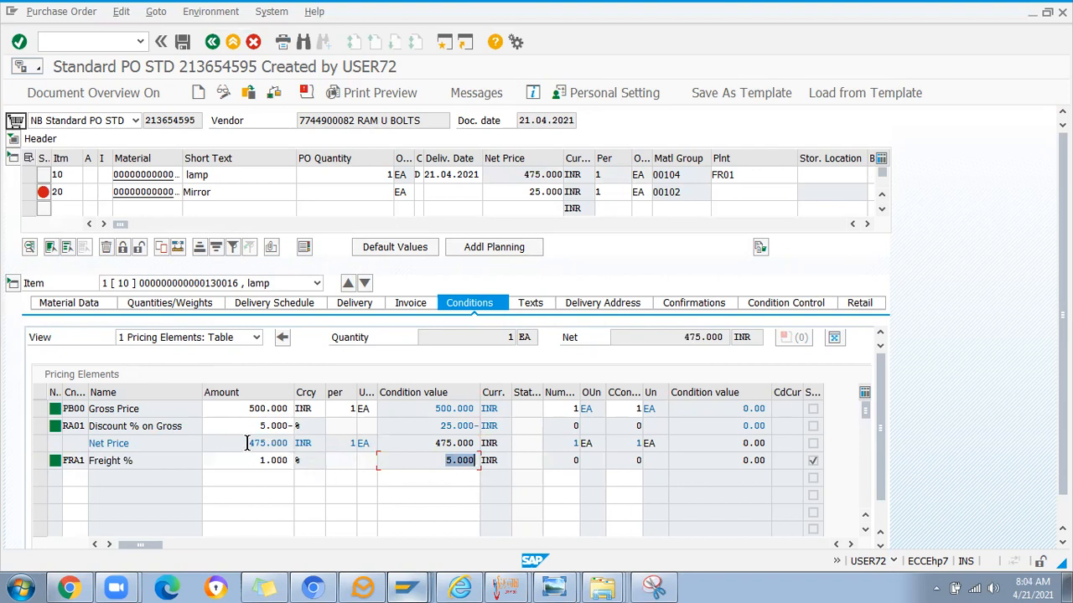
left_click_drag(248, 443, 293, 444)
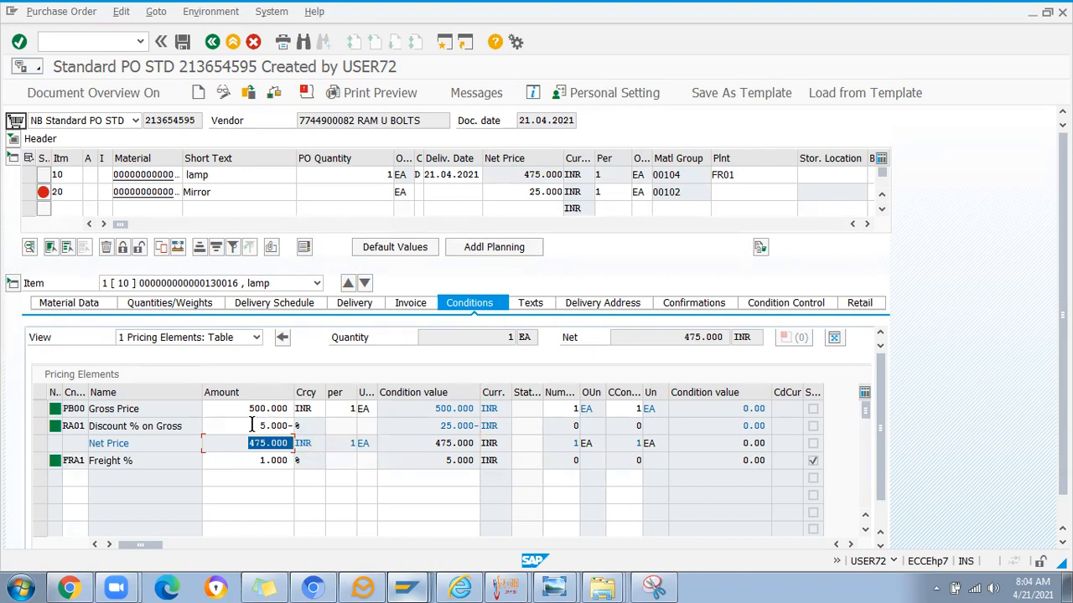
left_click_drag(254, 425, 295, 426)
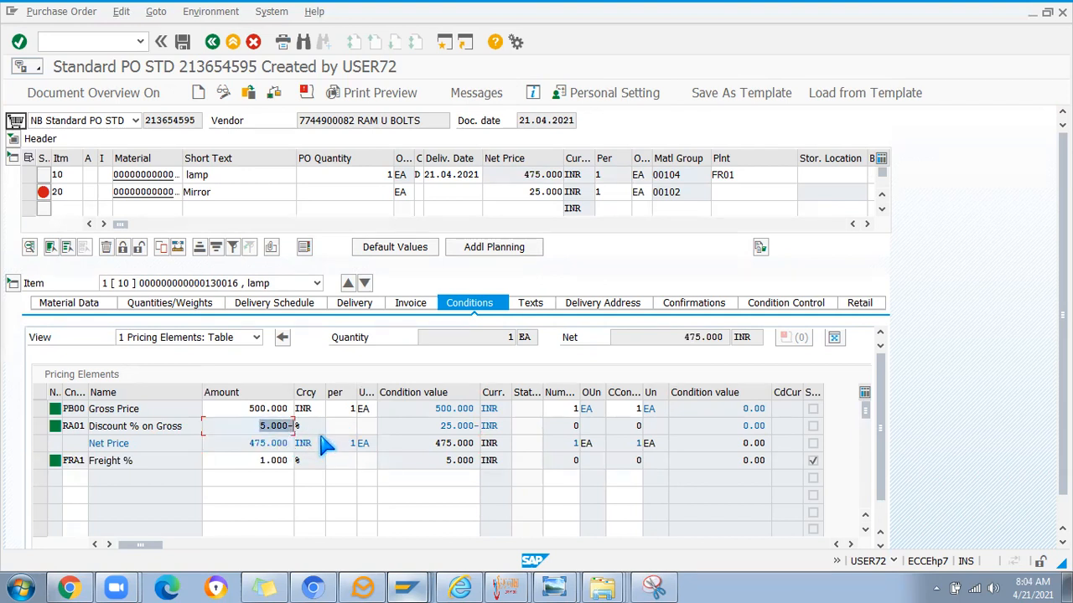
- Add condition type ZA01 Surcharge % on Gross to the lamp at a rate of 1% and check its condition value
left_click(71, 477)
left_click(95, 479)
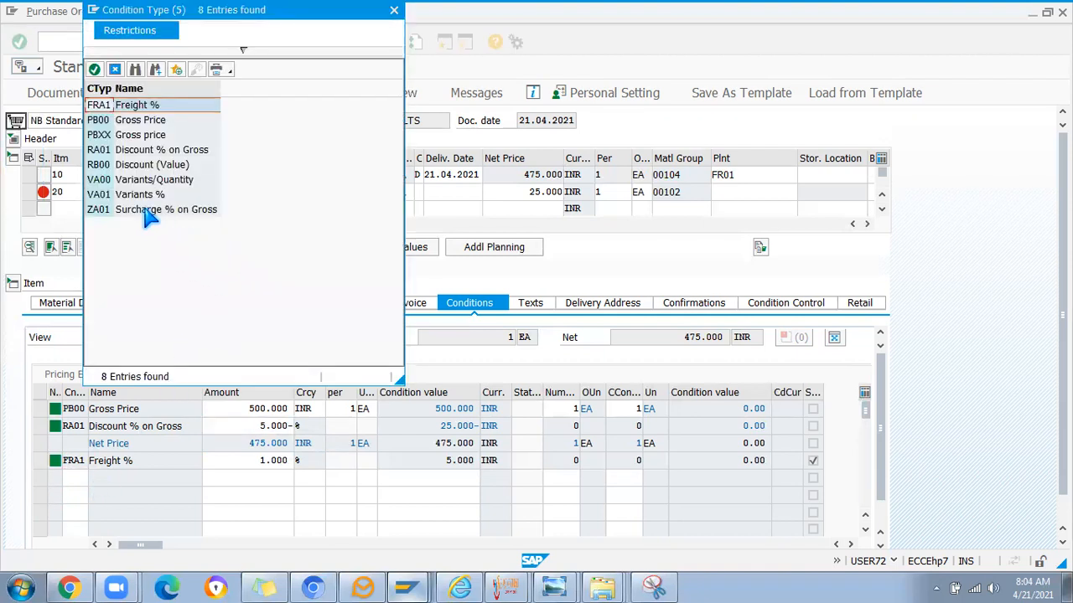
double_click(108, 212)
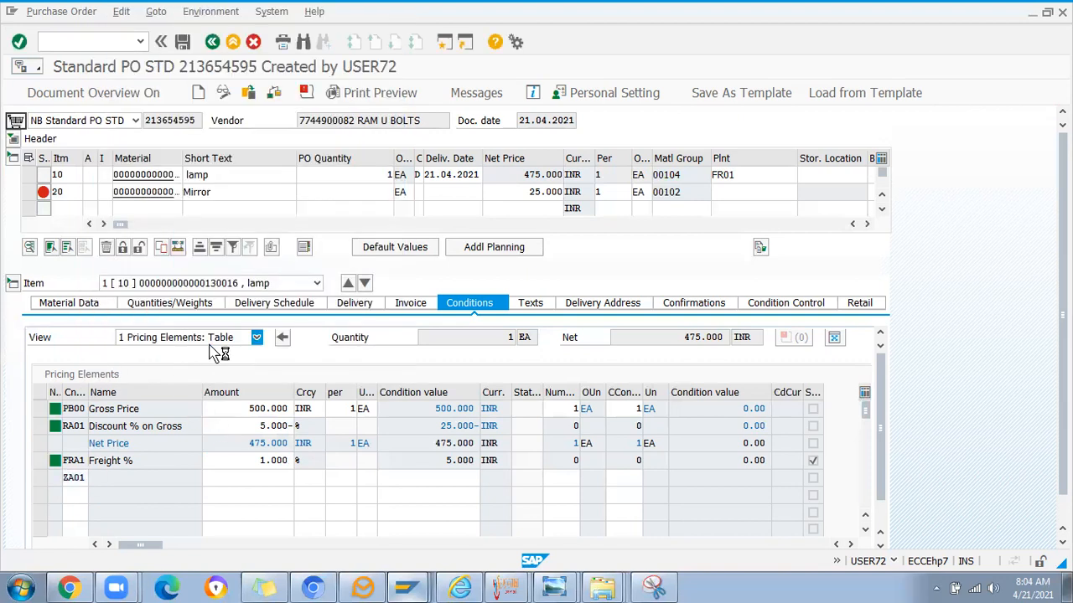
key("Return")
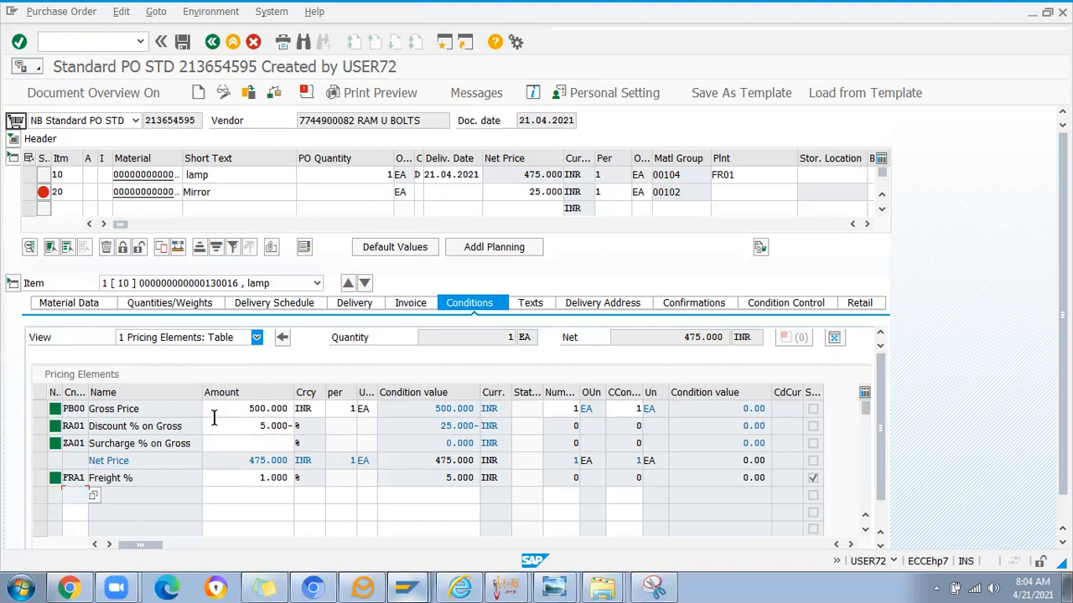
left_click(280, 444)
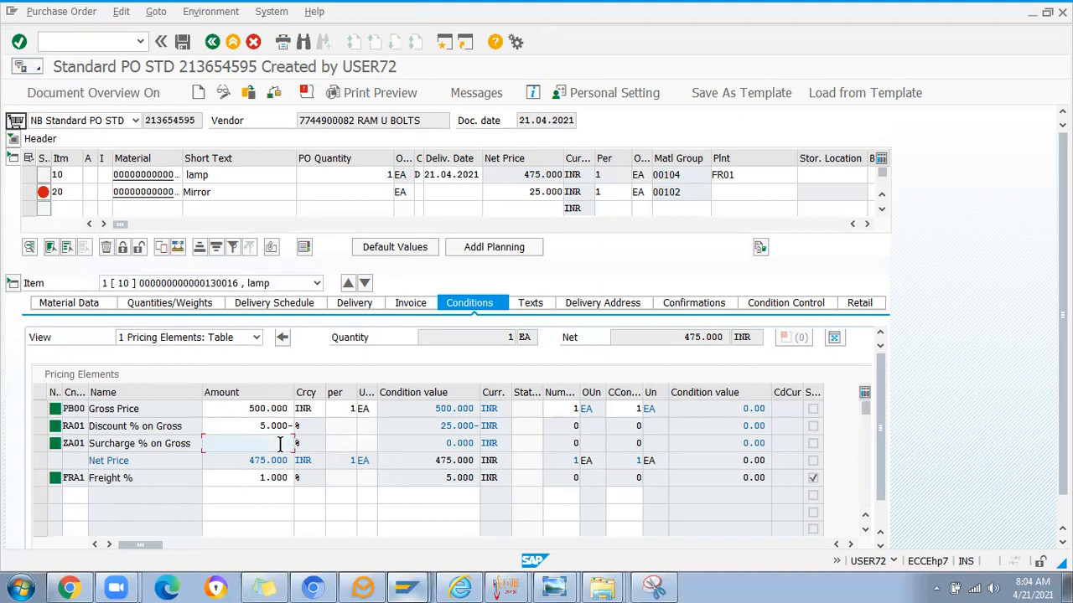
type("1")
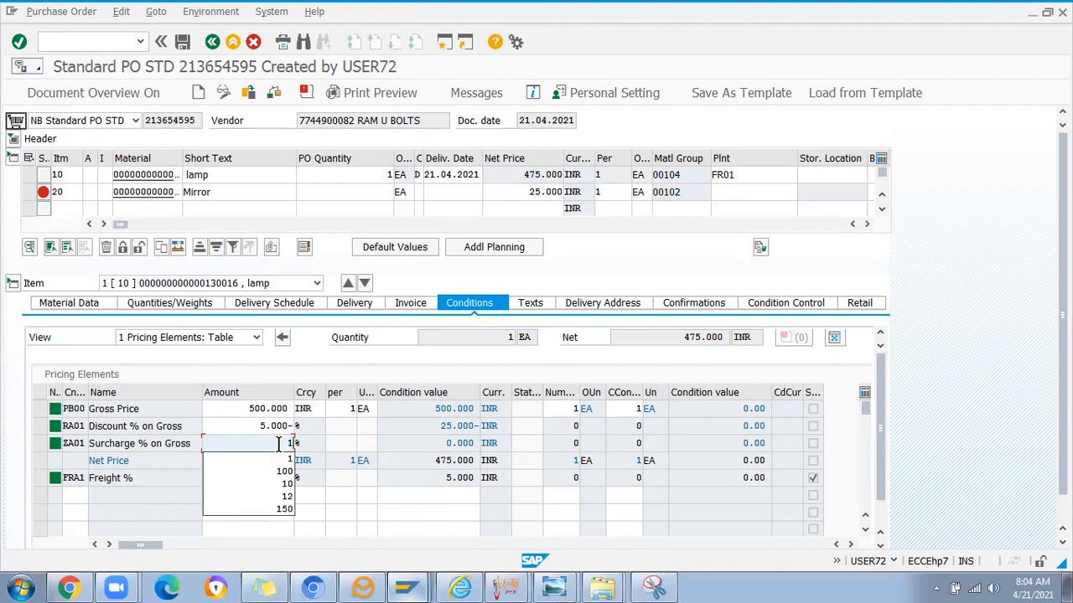
key("Return")
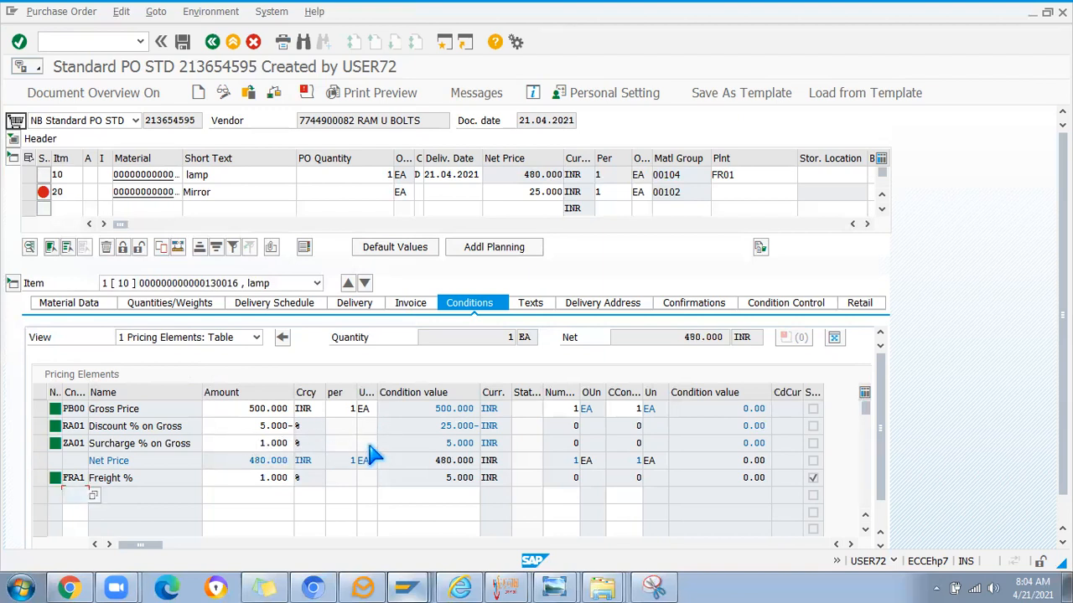
left_click_drag(444, 443, 483, 444)
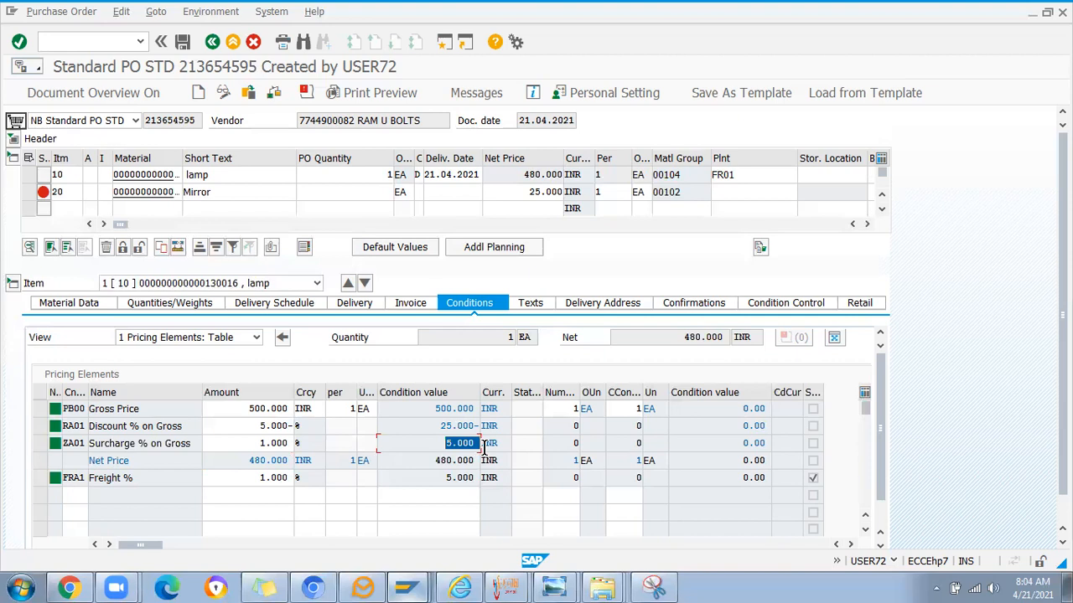
- Switch to the schema AA0000 session, set the From reference of ZA01 Surcharge % on Gross to step 20 and save
key("alt+Tab")
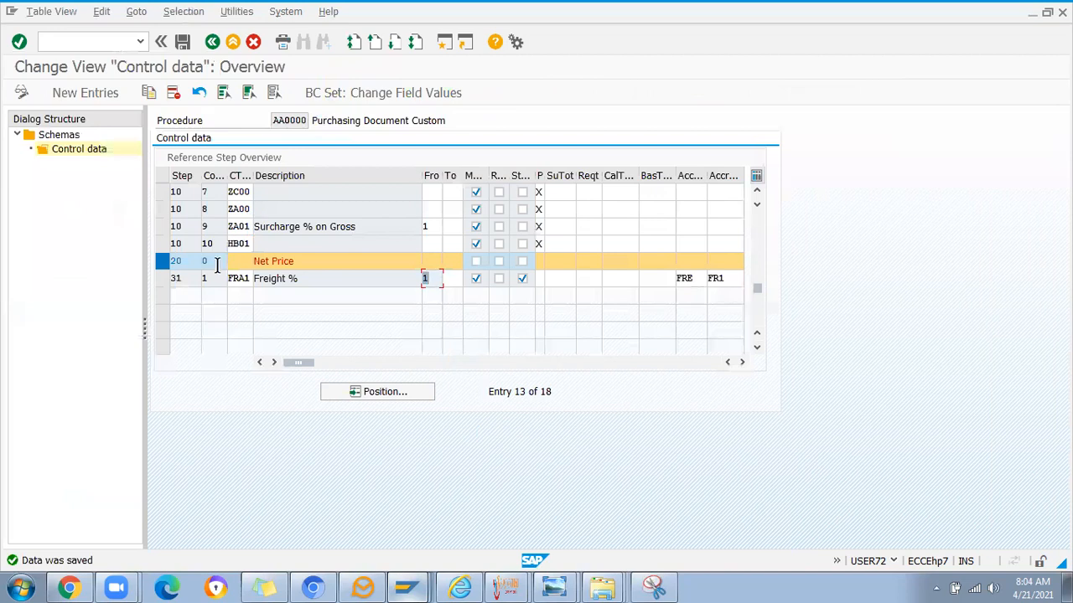
scroll(201, 243, "up", 1)
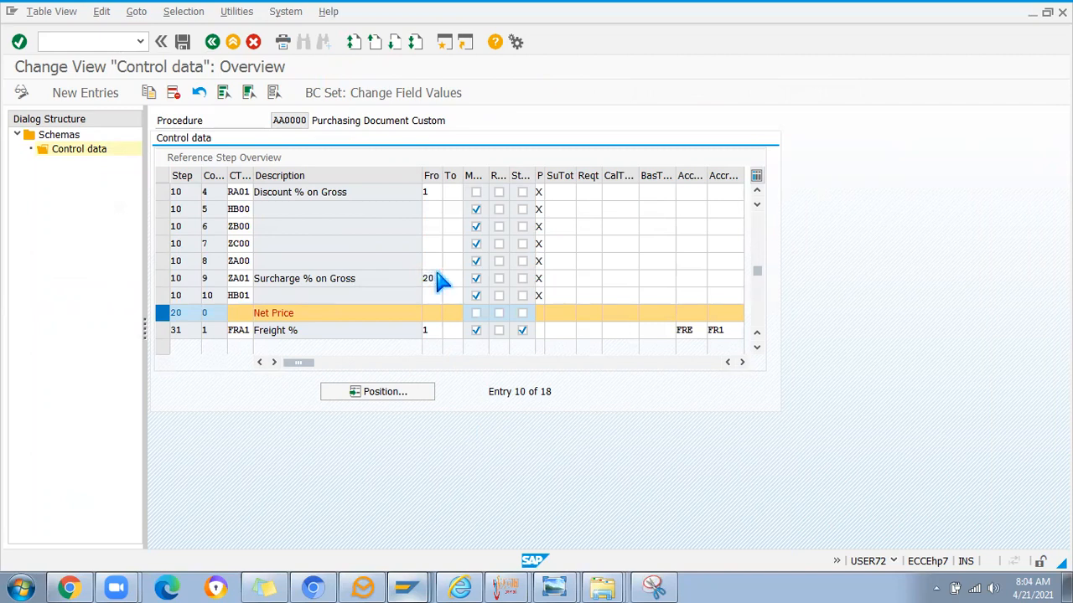
key("Return")
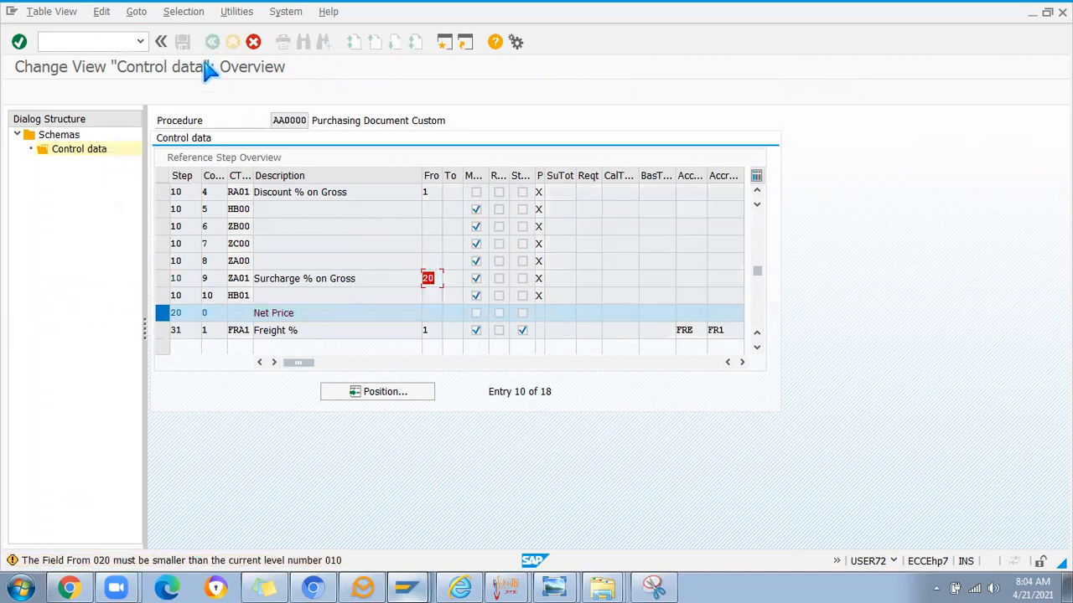
key("Return")
left_click(182, 43)
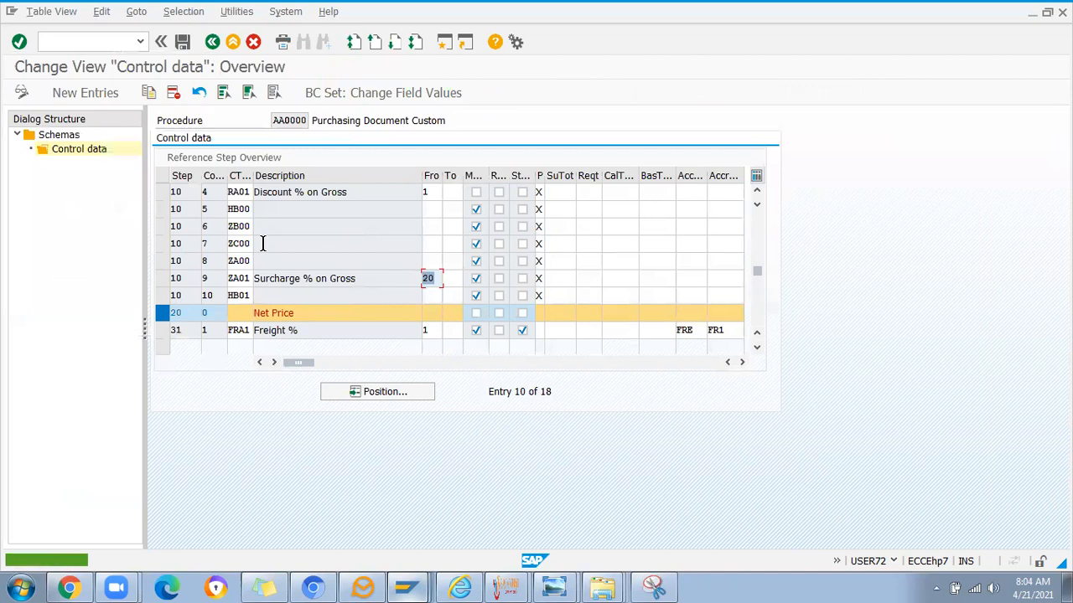
- Switch to the purchase order session, re-enter the lamp's Surcharge % on Gross rate as 1% and check the document for errors
key("alt+Tab")
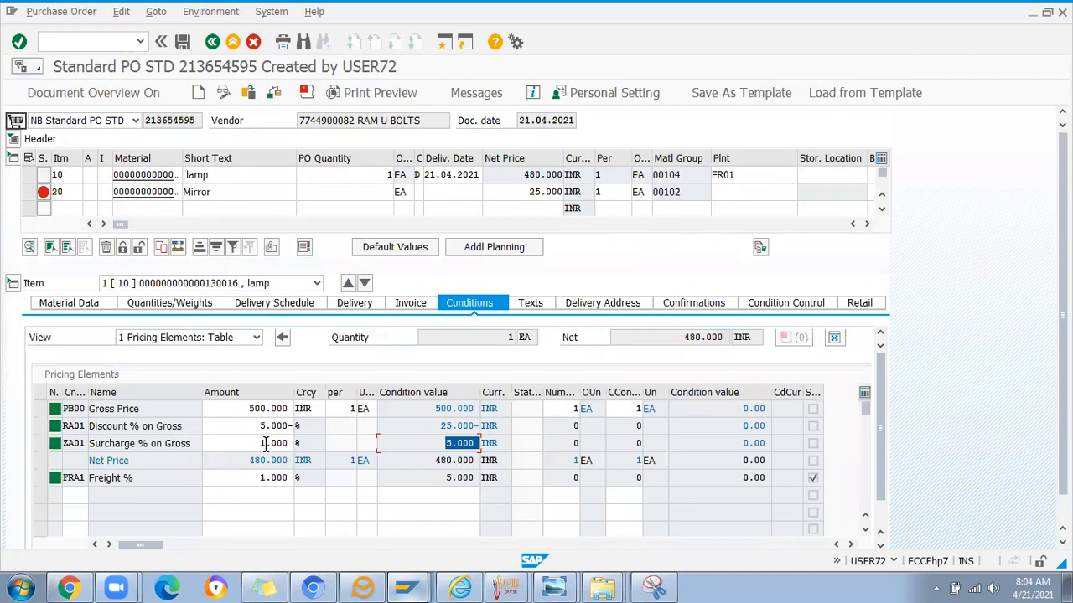
double_click(265, 444)
key("Delete")
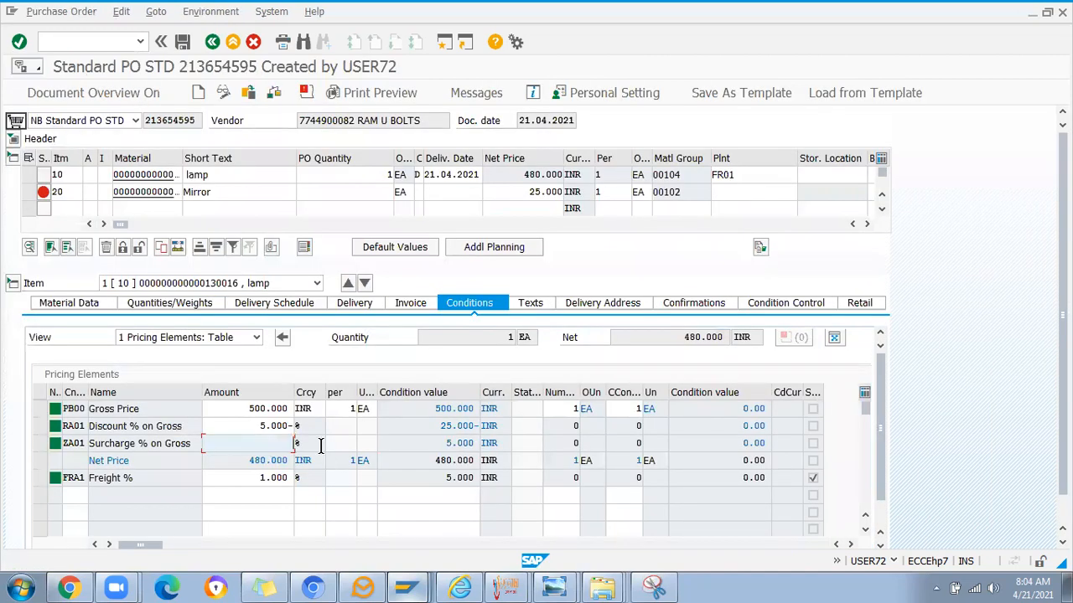
left_click(269, 449)
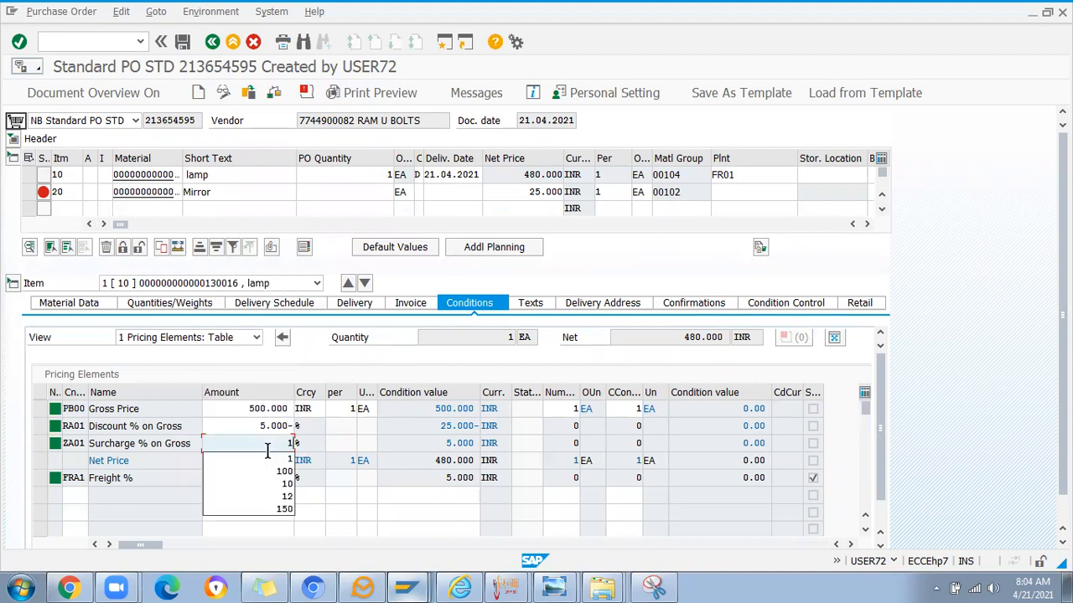
left_click(275, 460)
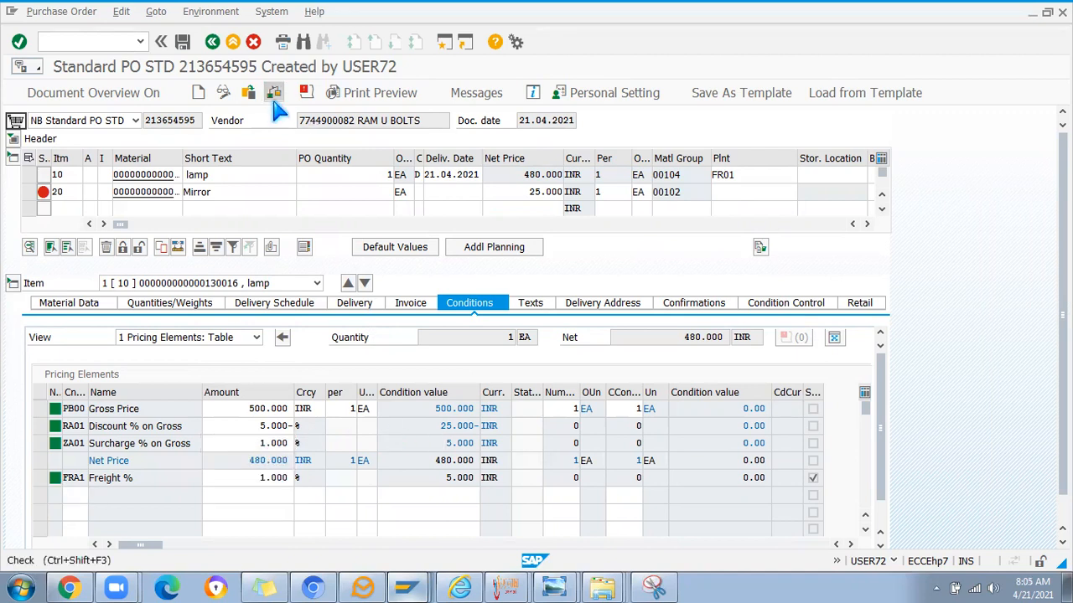
left_click(273, 92)
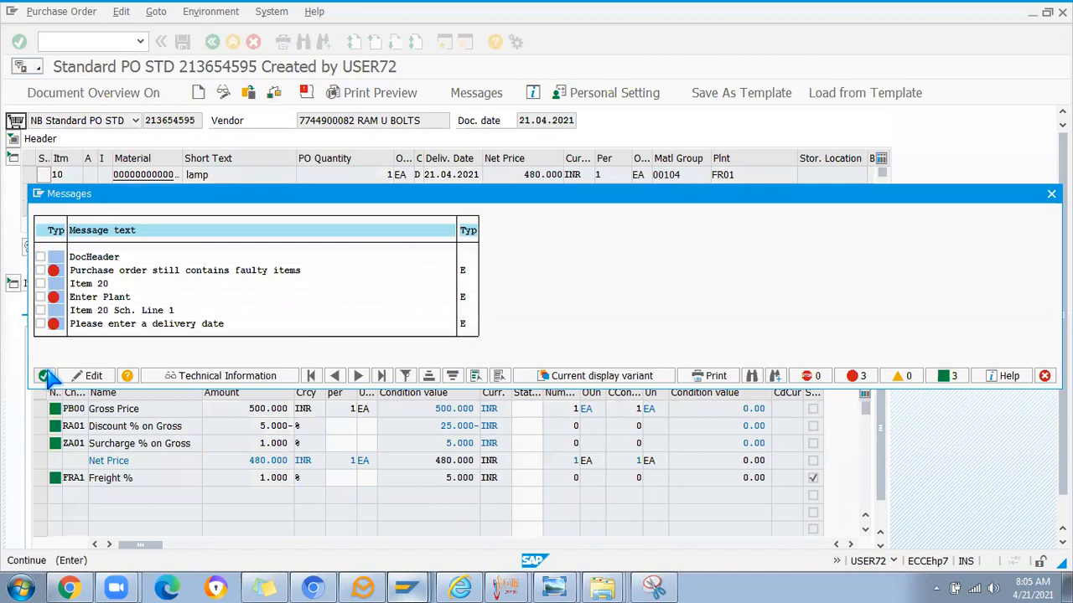
left_click(46, 376)
- Restart transaction ME22N and open the held standard purchase order containing the lamp and Mirror items
left_click(57, 42)
type("/nme")
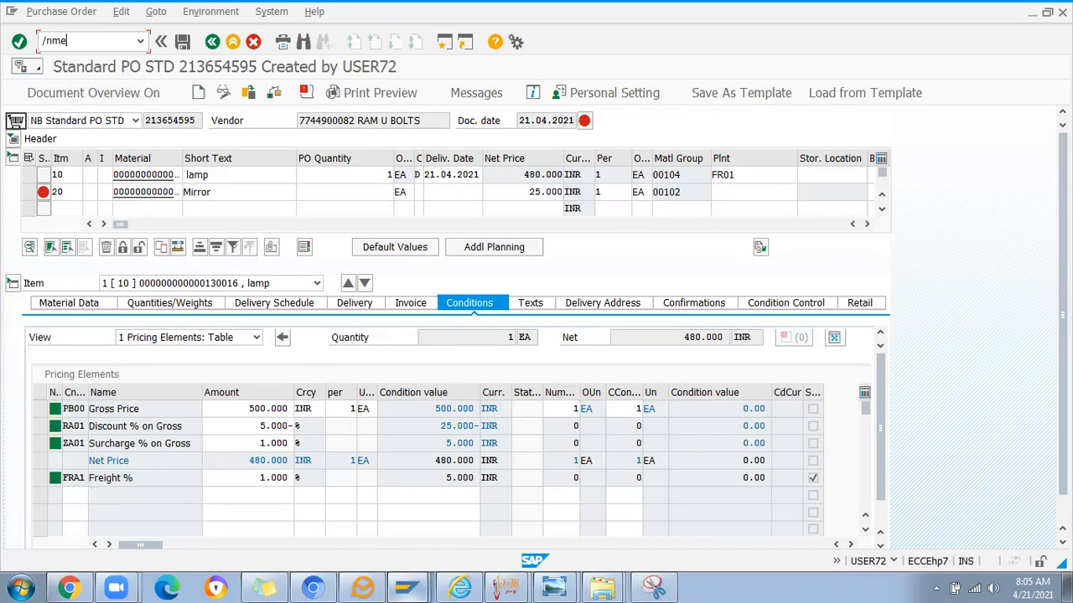
type("22n")
key("Return")
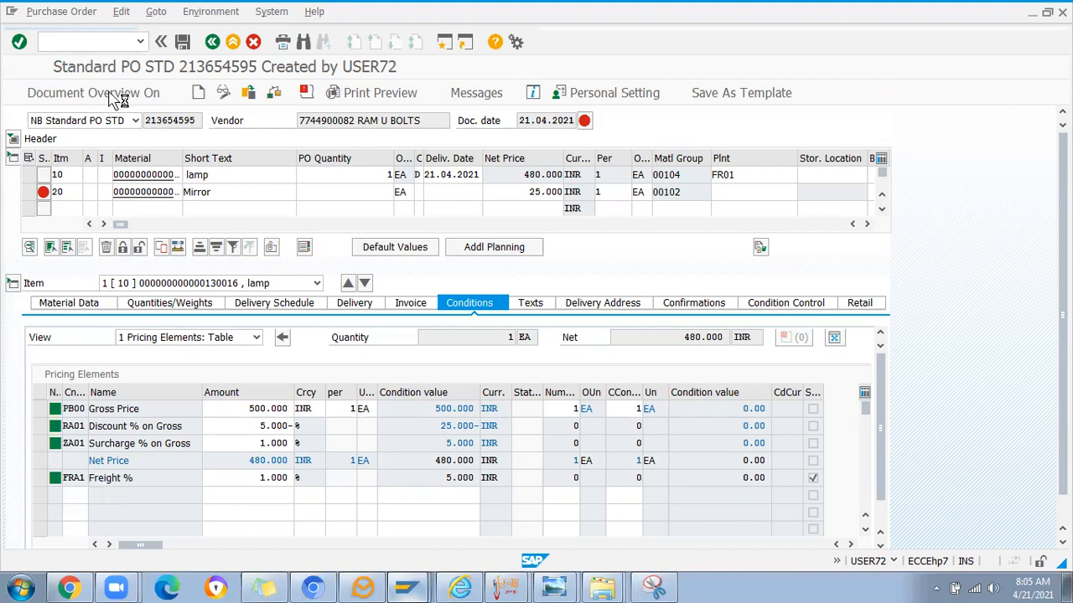
left_click(248, 92)
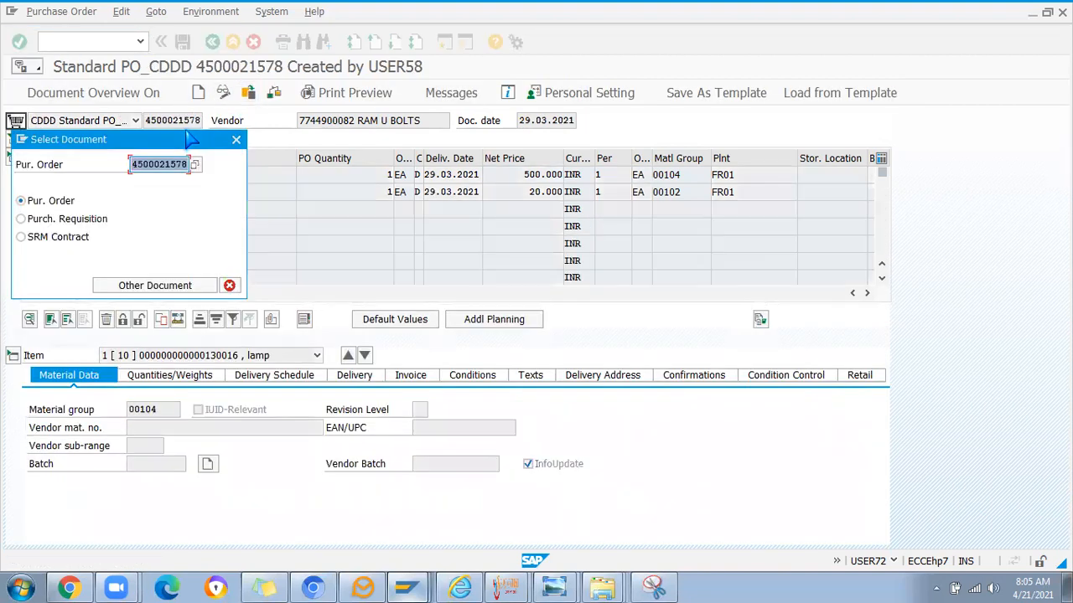
type("2")
left_click(174, 178)
key("Return")
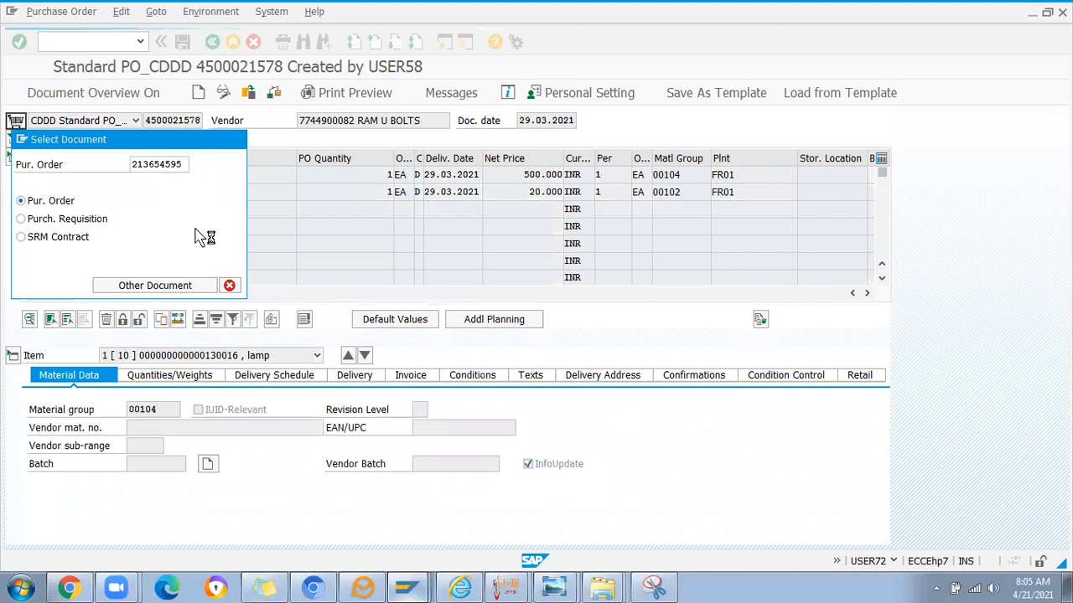
- Complete the Mirror item with plant FR01 and a PO quantity of 1
left_click(155, 228)
left_click(167, 243)
left_click(719, 228)
left_click(725, 244)
left_click(361, 229)
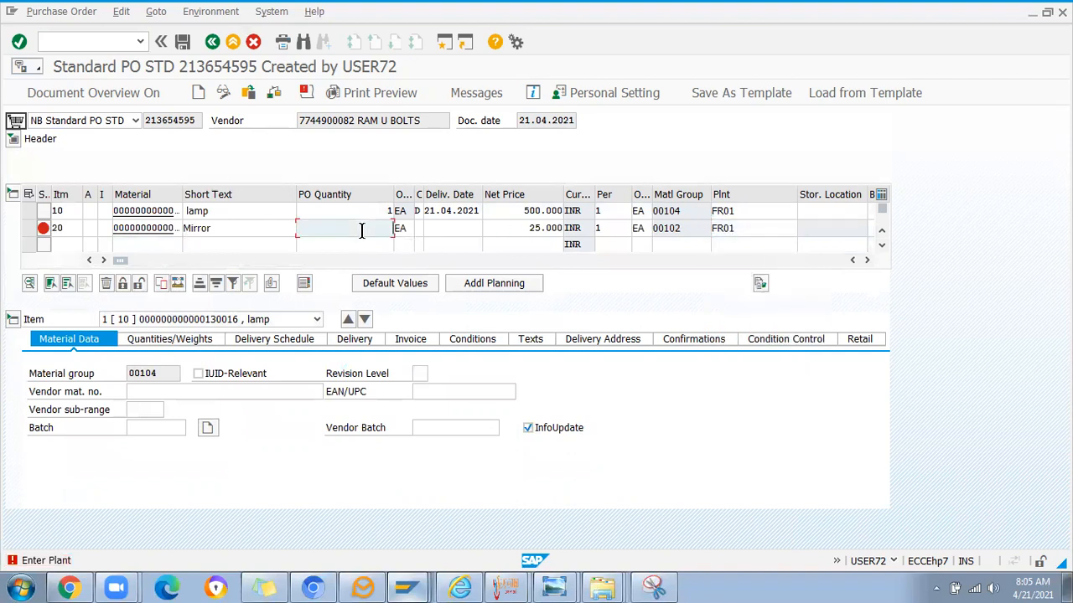
key("Return")
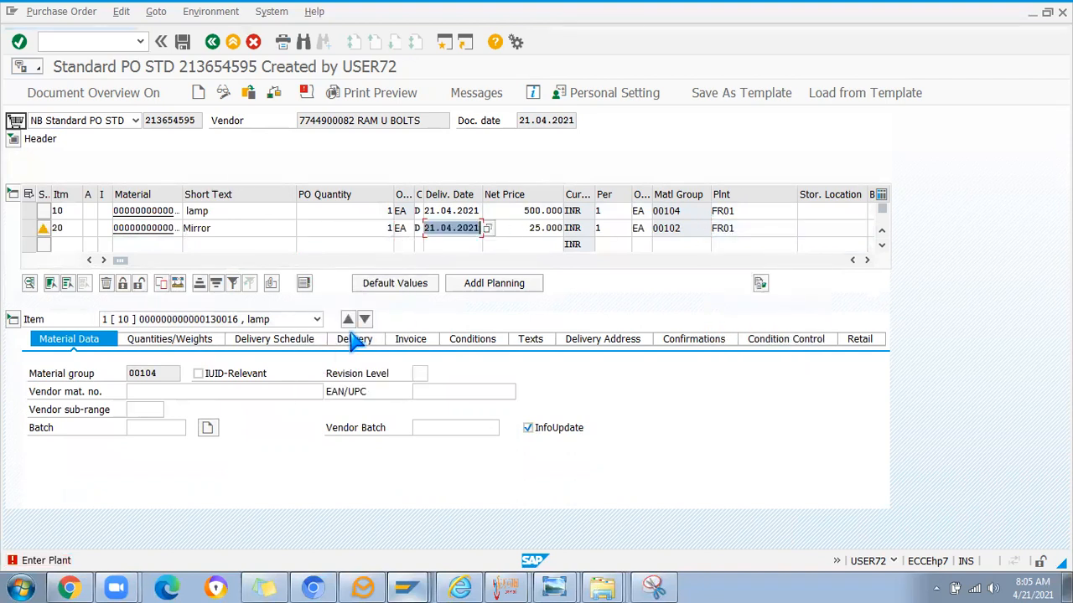
- Add condition type RA01 Discount % on Gross to the lamp's pricing conditions with a rate of 1%
left_click(466, 340)
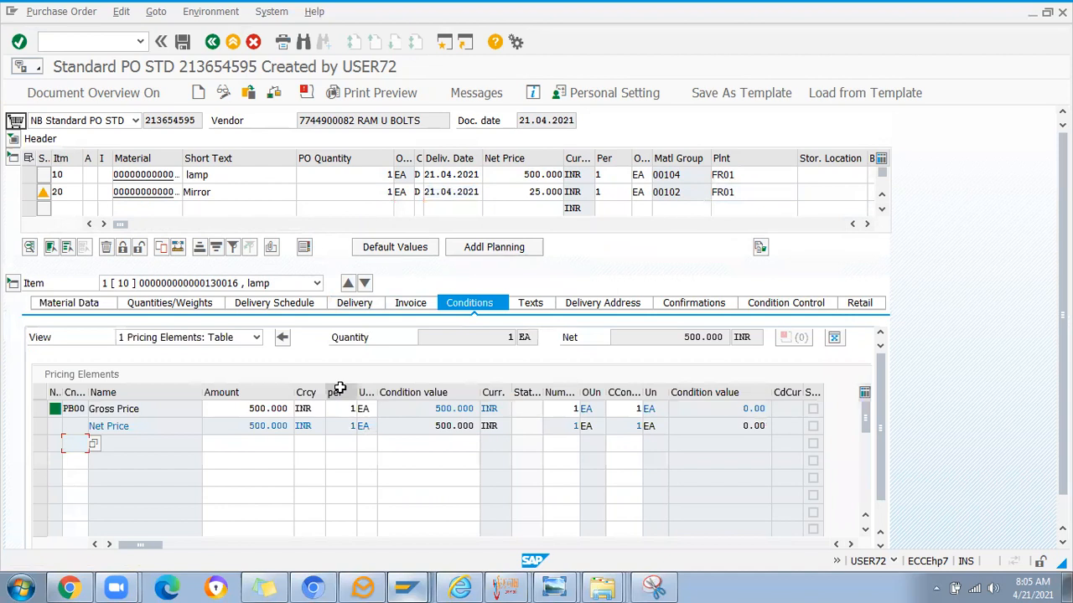
left_click(84, 443)
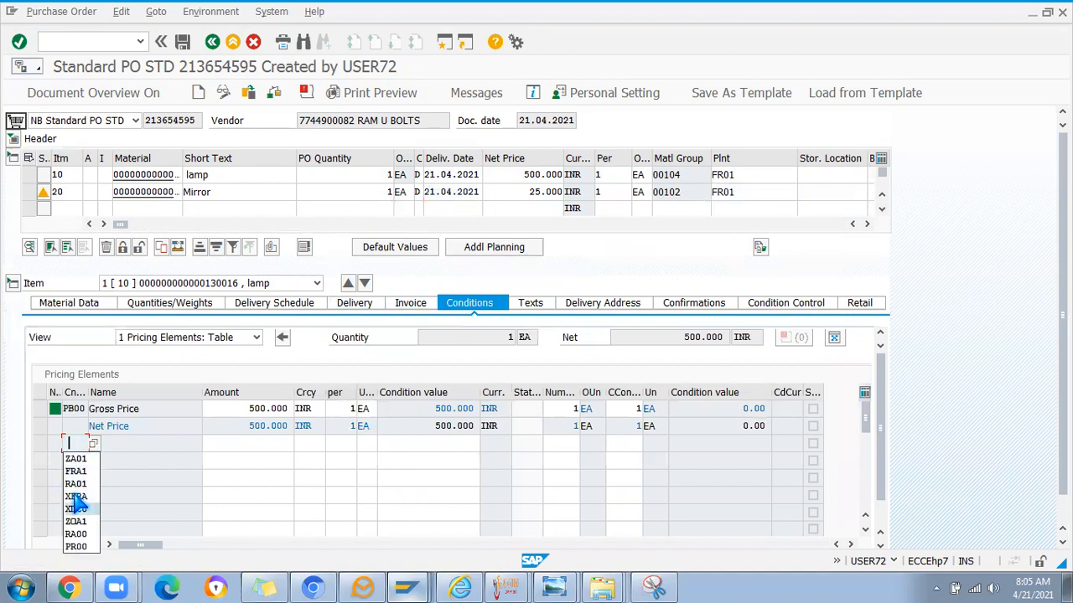
left_click(80, 484)
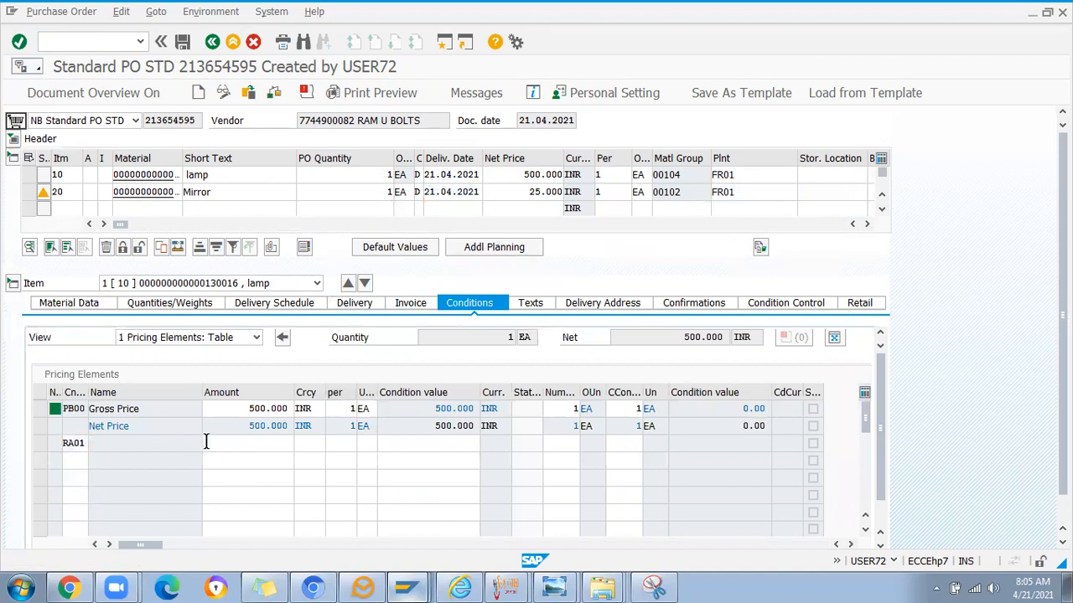
key("Return")
left_click(269, 426)
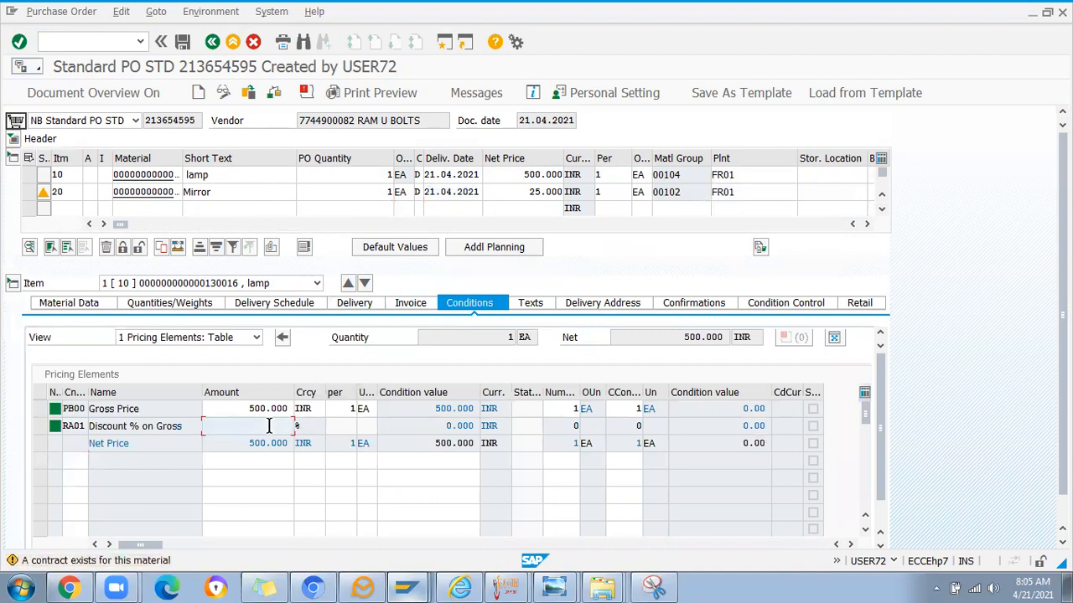
type("1")
key("Return")
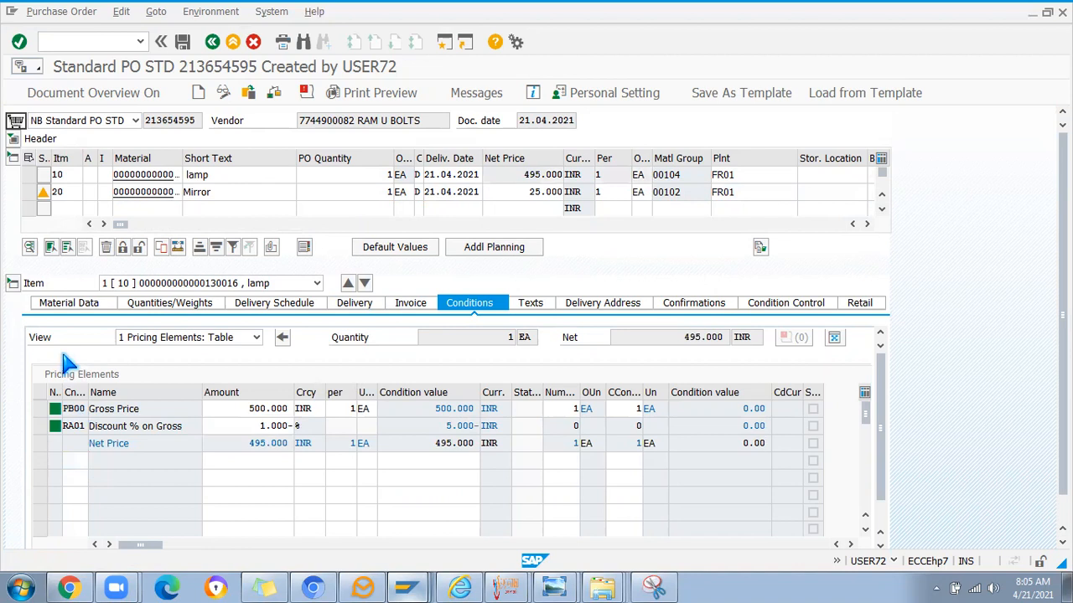
- Add condition type FRA1 Freight % to the lamp's pricing conditions with a rate of 1%
key("F4")
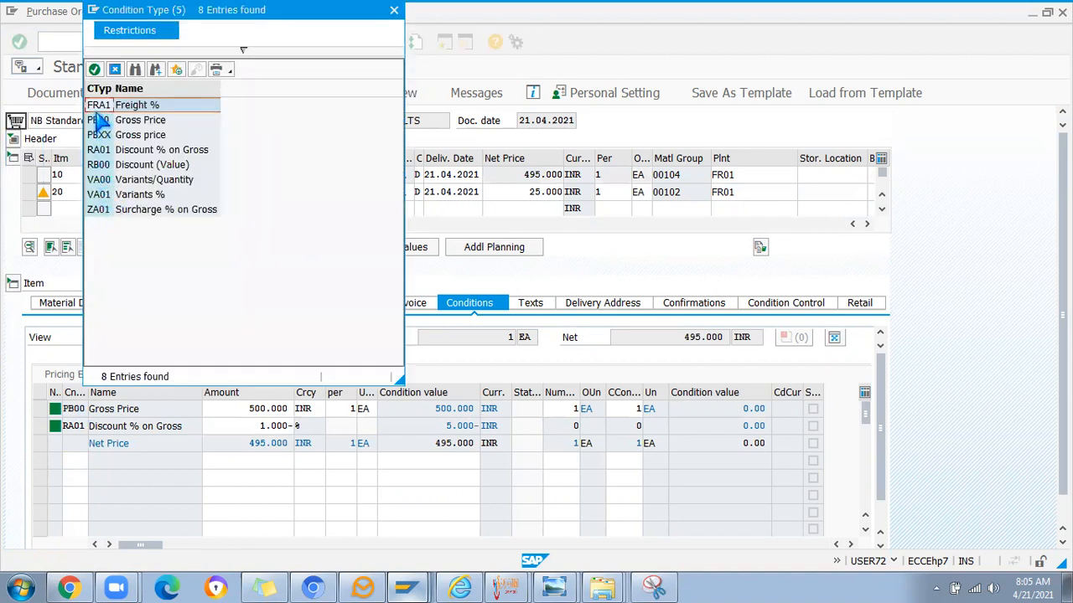
double_click(97, 106)
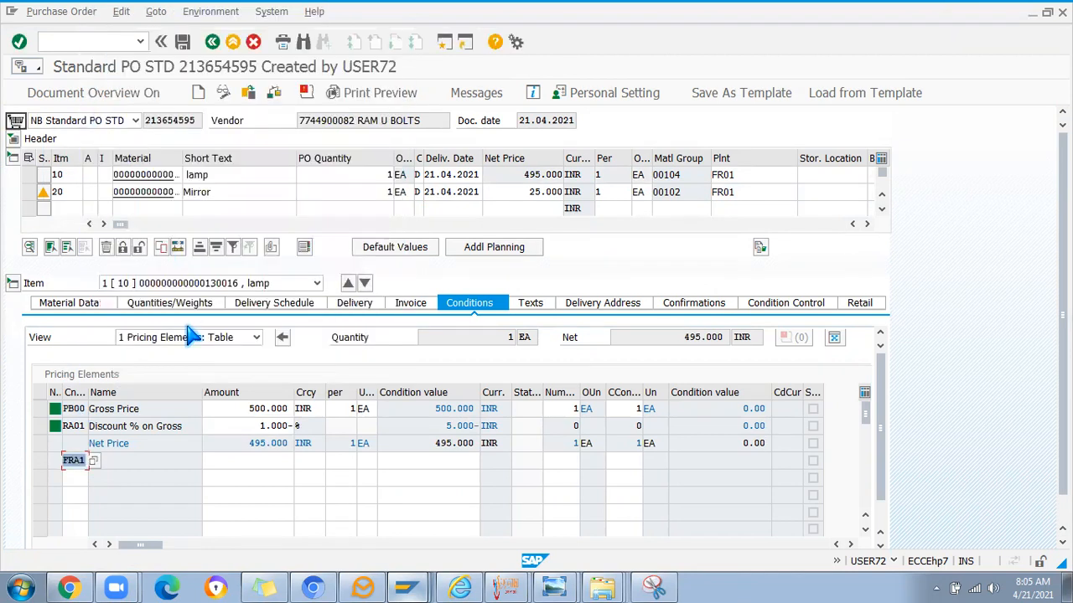
key("Return")
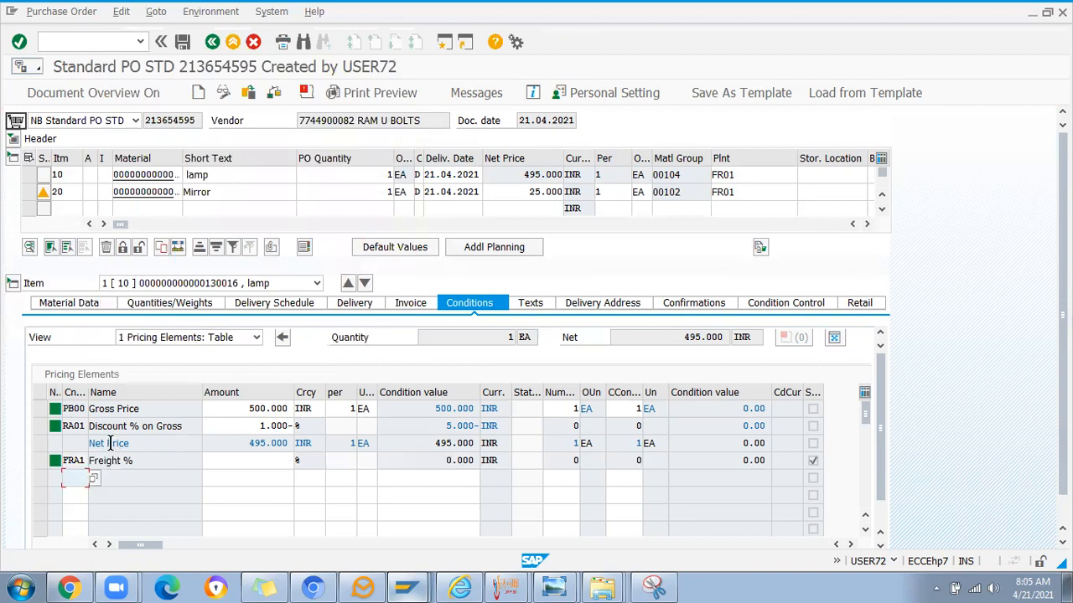
left_click(262, 460)
type("1")
key("Return")
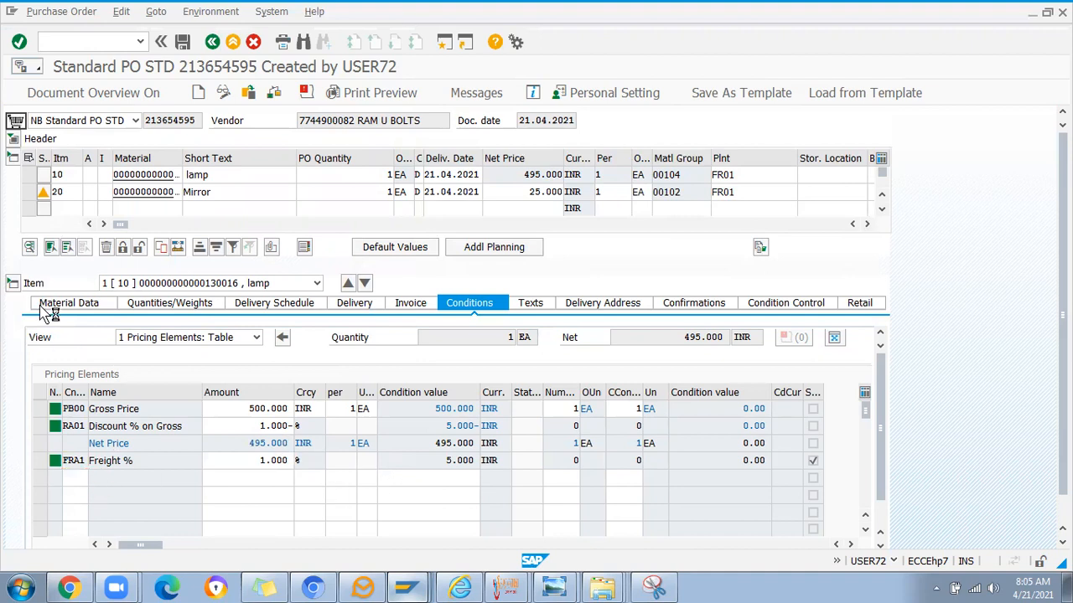
- Add condition type ZA01 Surcharge % on Gross to the lamp's pricing conditions with a rate of 1%
key("F4")
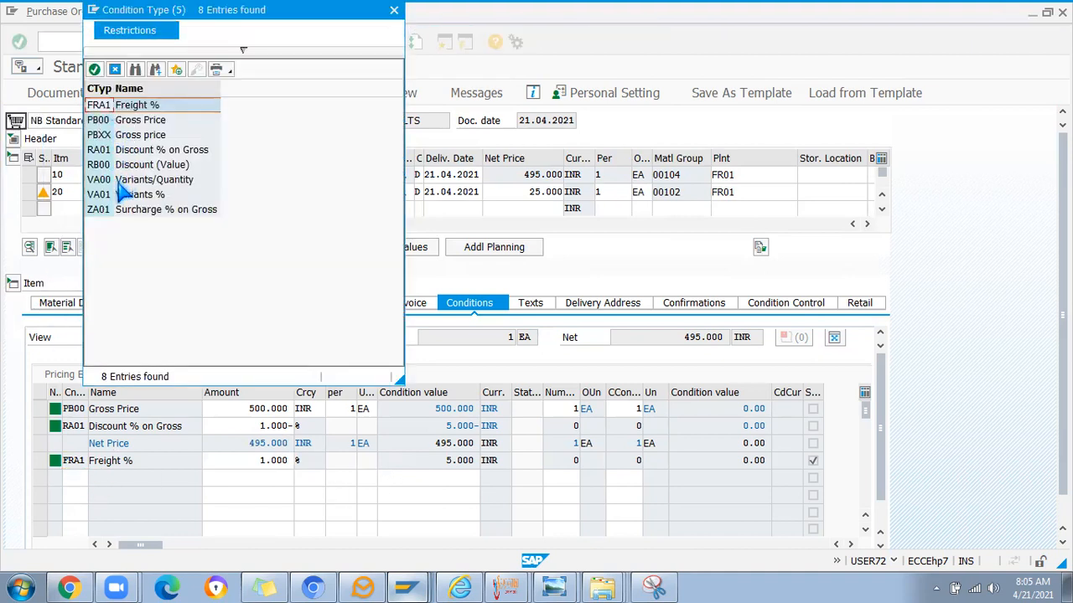
double_click(99, 209)
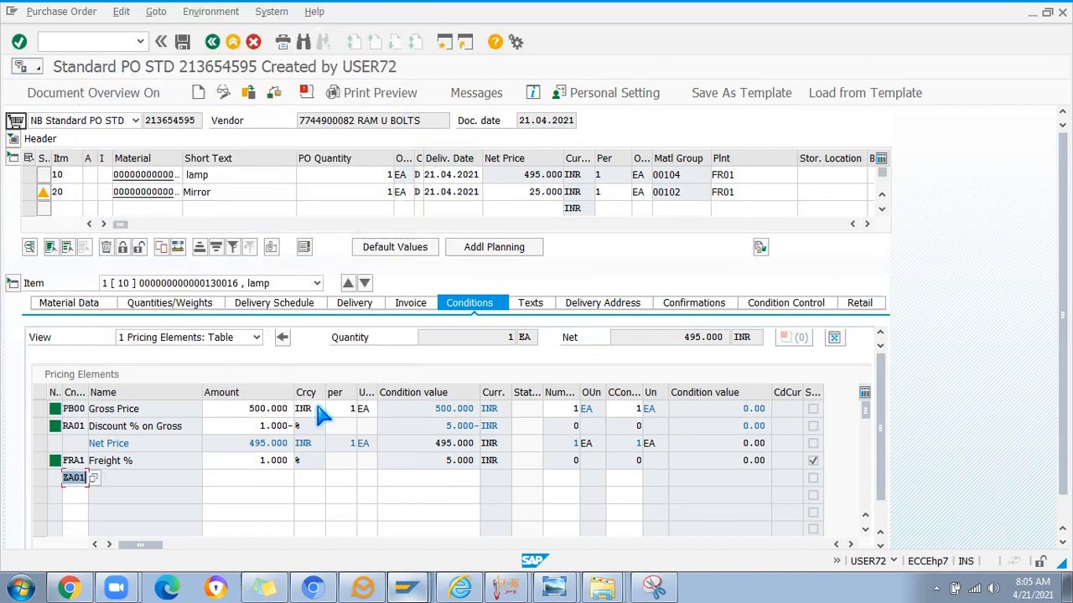
key("Return")
left_click(273, 444)
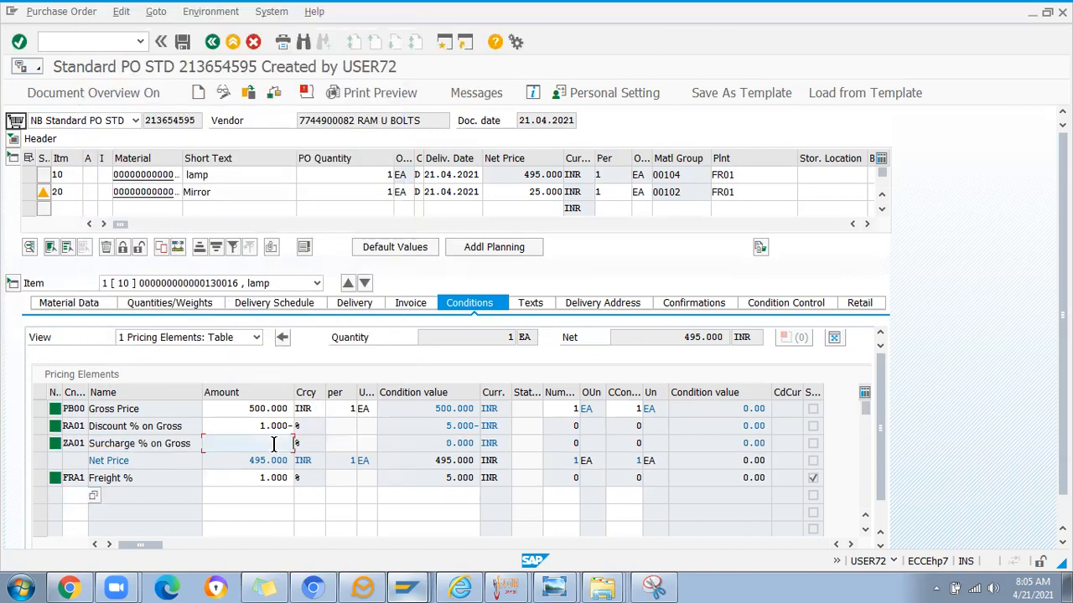
type("1")
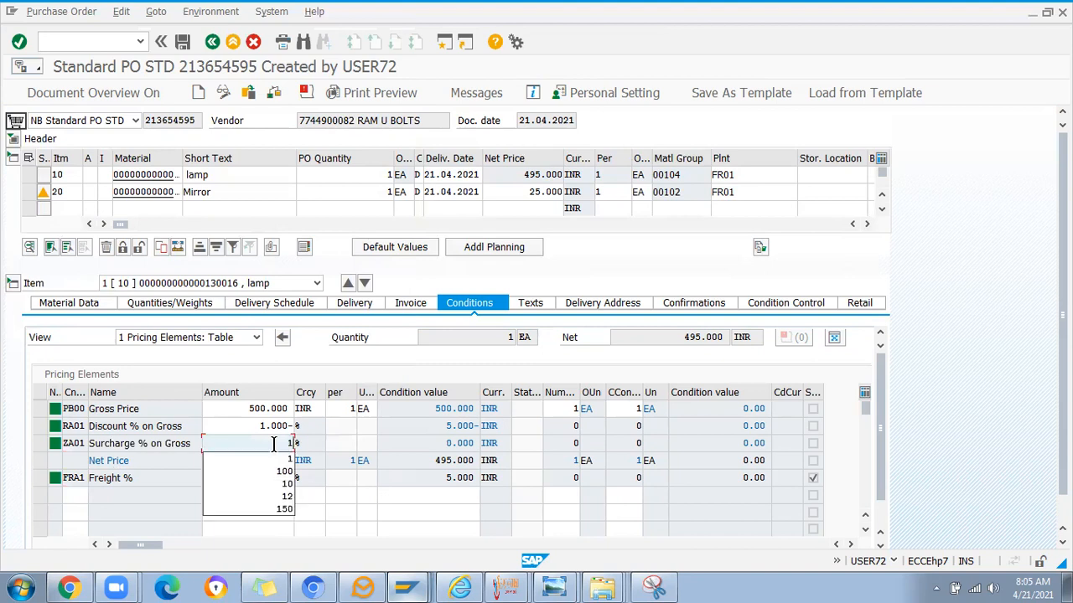
key("Return")
key("Return")
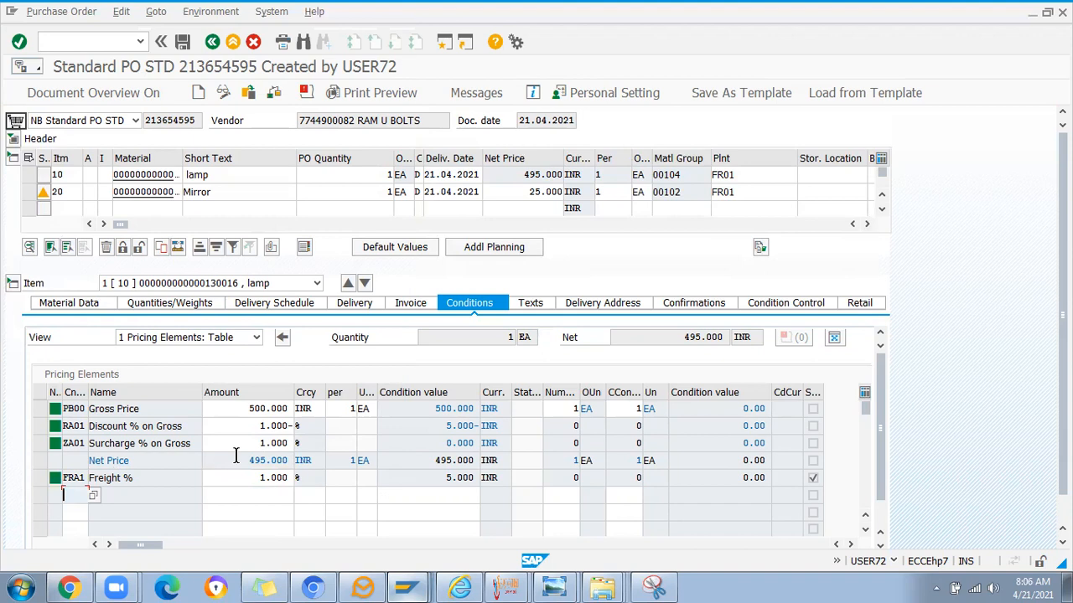
- Compare the lamp's Surcharge % on Gross rate with its condition value to see the effect of the step 20 reference
left_click_drag(240, 443, 322, 442)
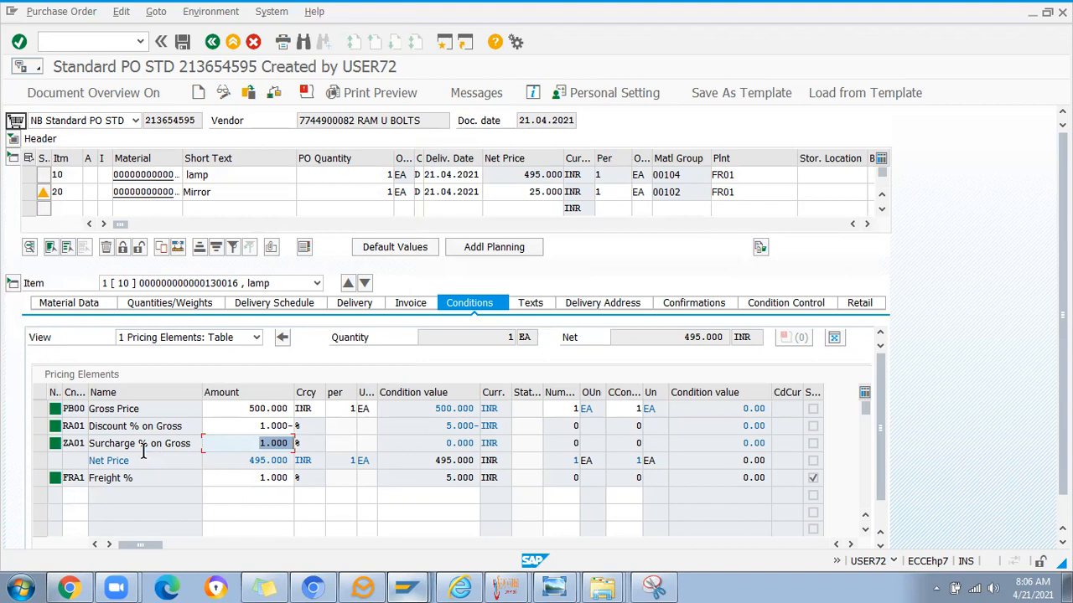
left_click_drag(423, 442, 433, 463)
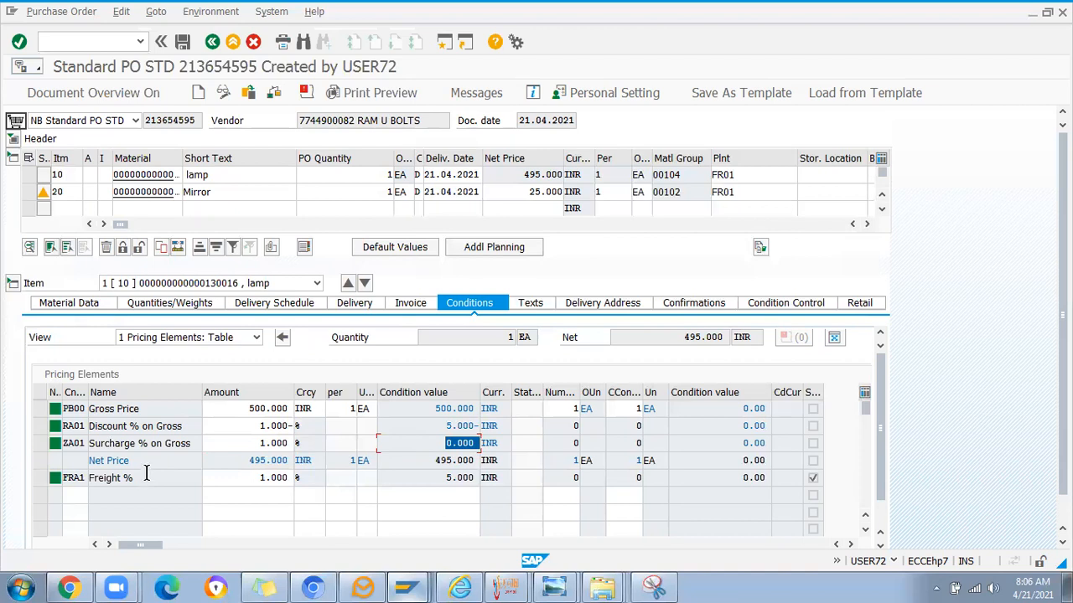
key("Return")
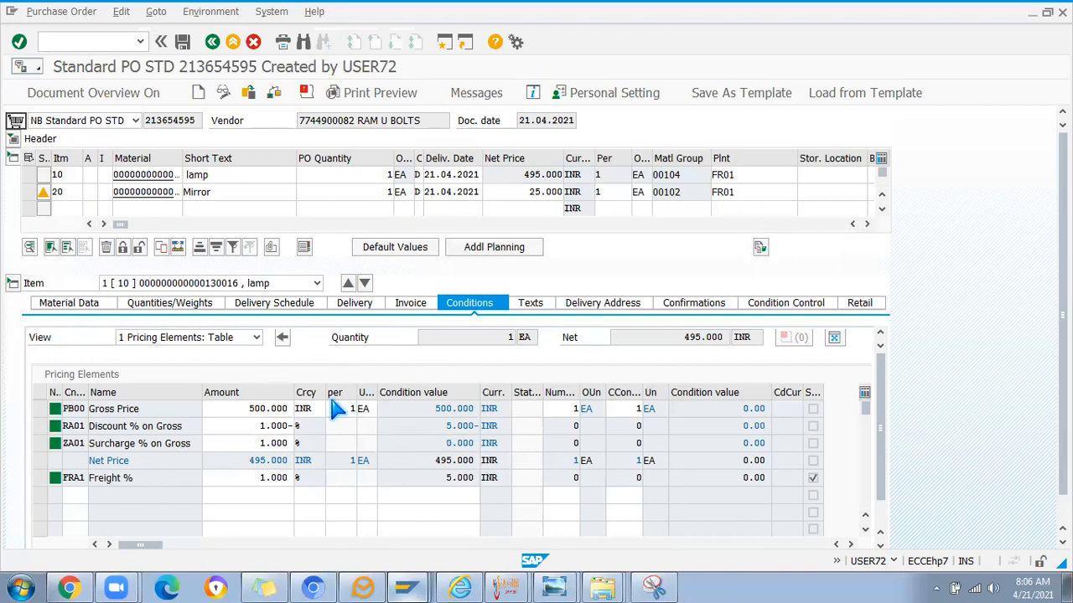
left_click_drag(442, 443, 513, 449)
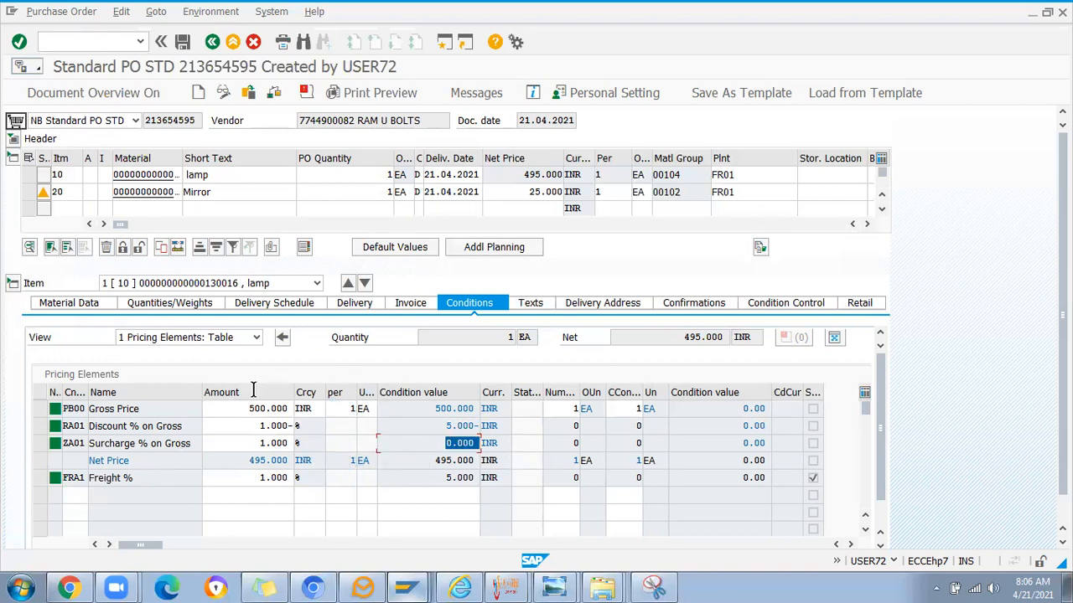
- Leave the purchase order without saving and switch to the schema AA0000 control data session
left_click(68, 46)
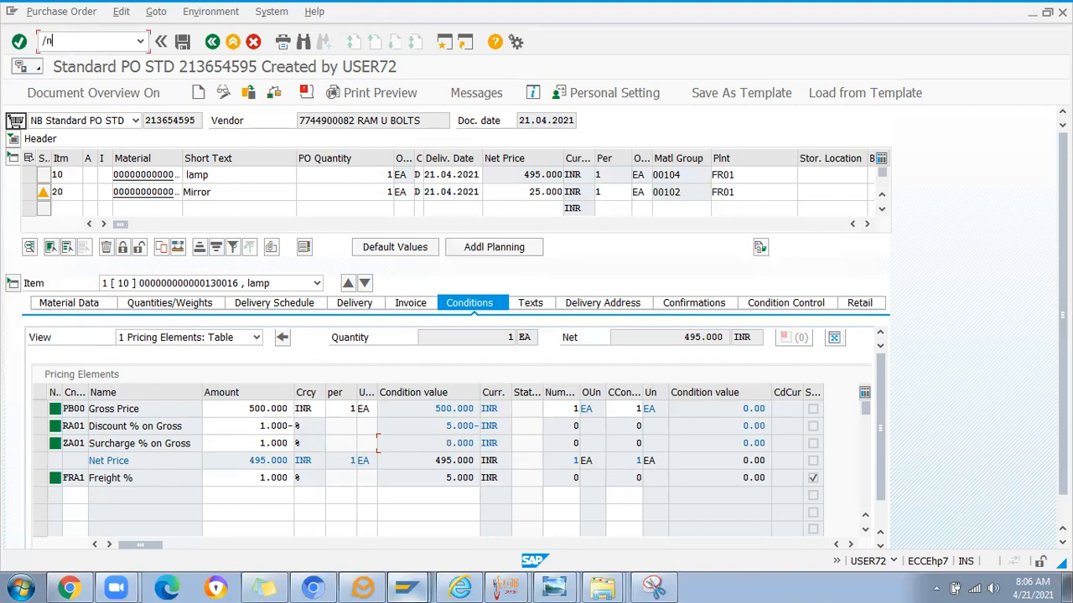
type("/n")
key("Return")
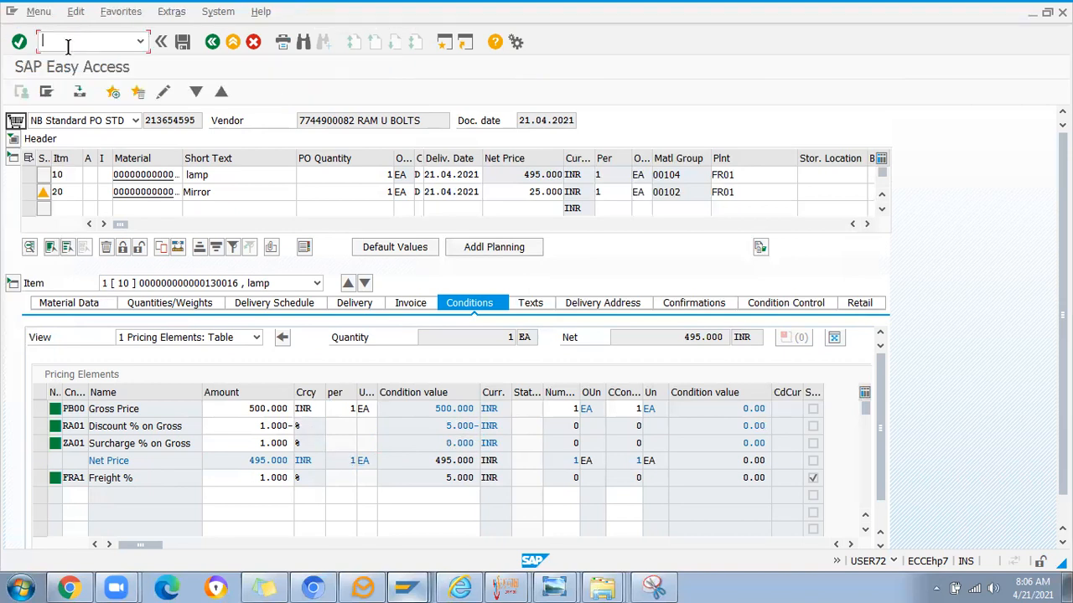
key("alt+Tab")
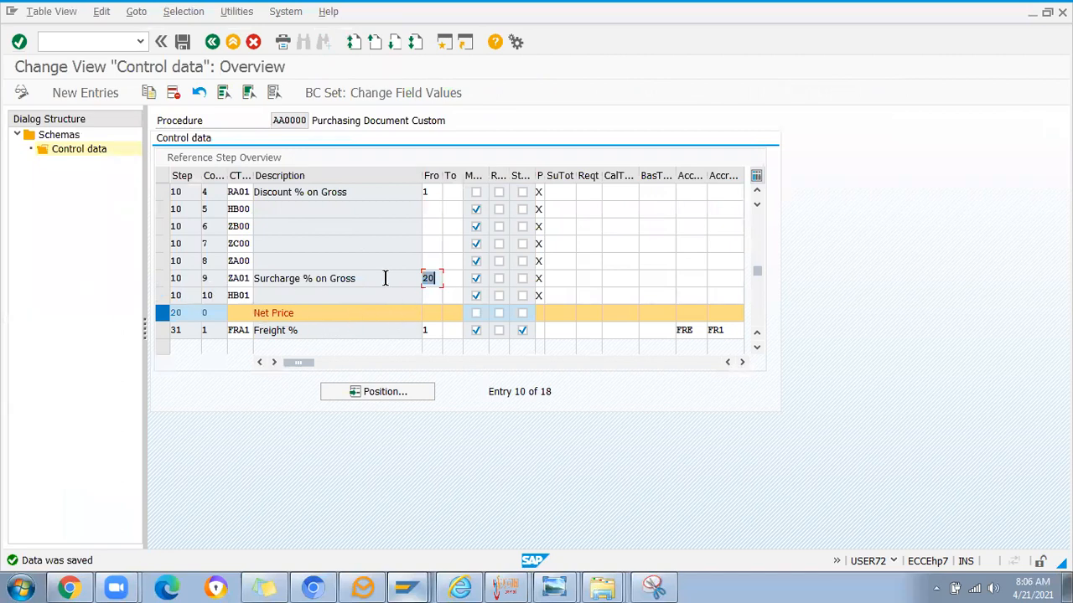
- Set the From reference of ZA01 Surcharge % on Gross to step 1 and its To reference to step 20
left_click(434, 279)
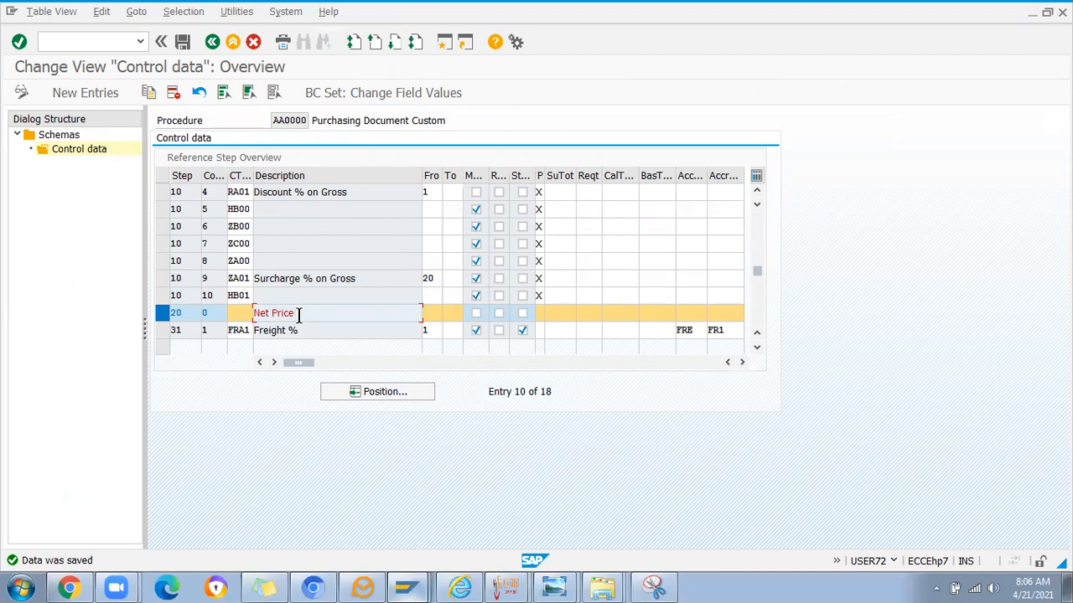
left_click(434, 278)
key("BackSpace")
key("BackSpace")
type("1")
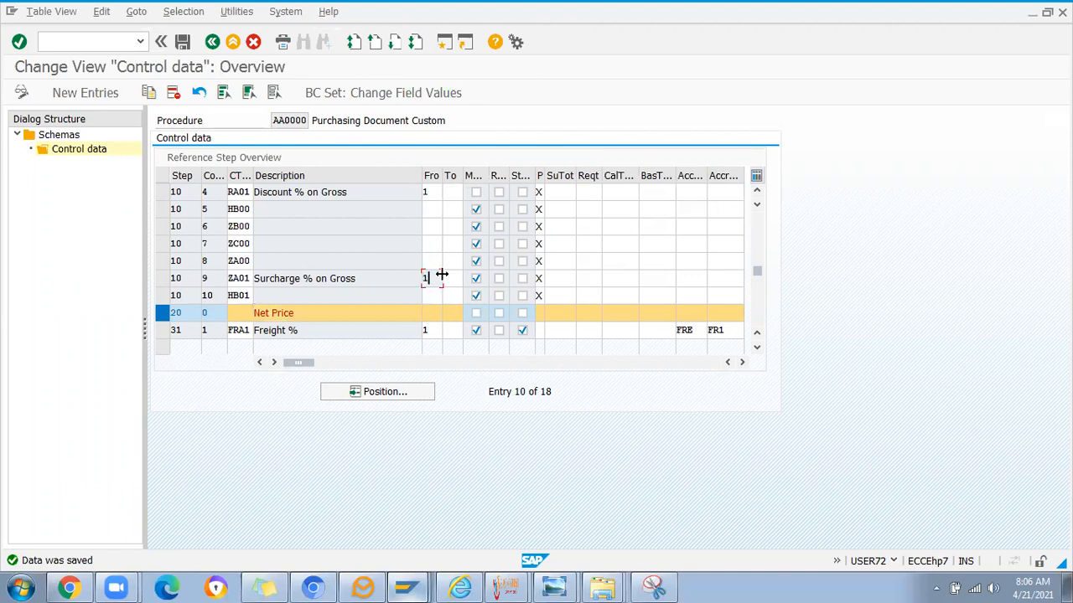
left_click(452, 278)
type("20")
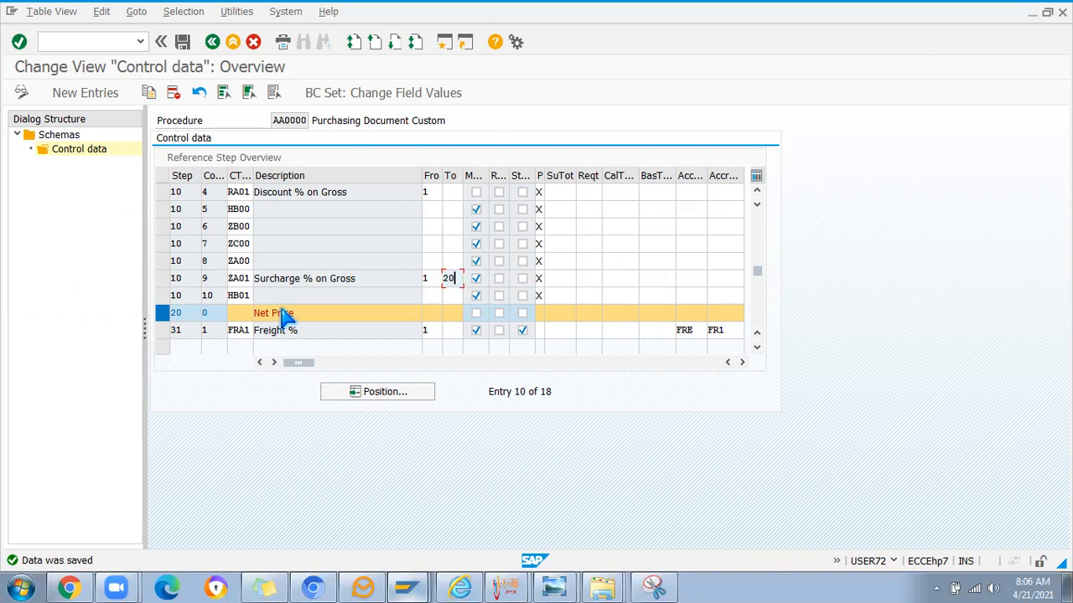
- Save the changed surcharge references in the control data of schema AA0000
key("Return")
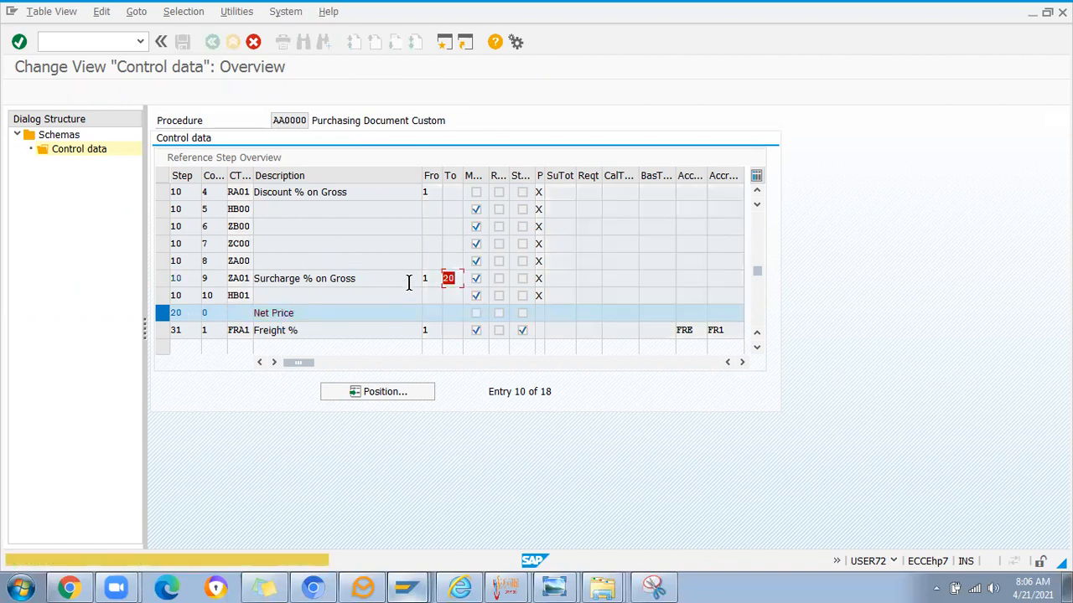
key("Return")
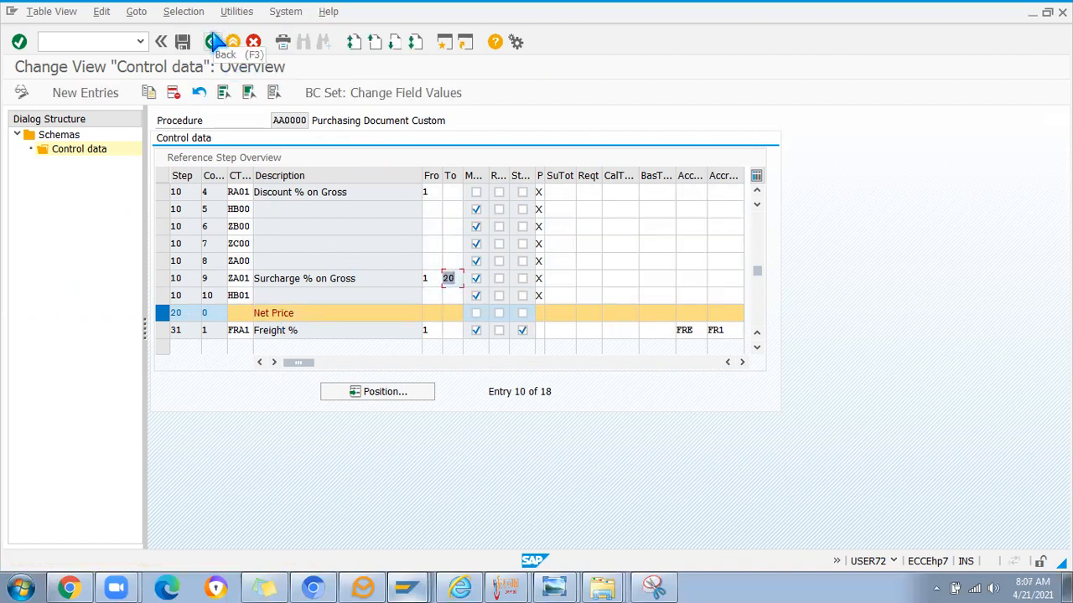
left_click(185, 45)
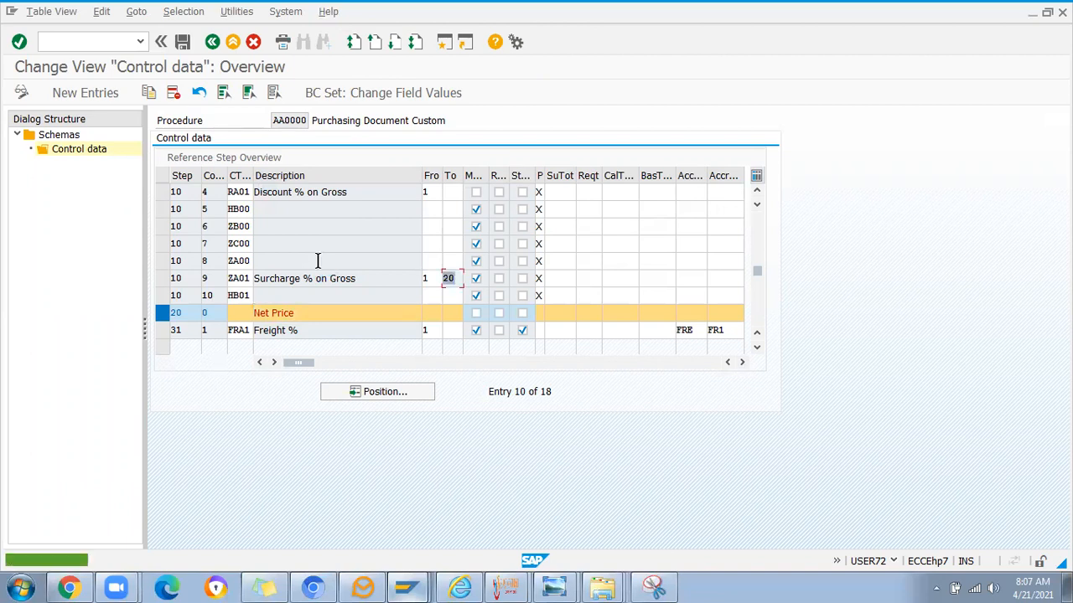
- Switch to the purchasing session, start transaction ME22N and open the test standard purchase order by its number
key("alt+Tab")
key("Tab")
type("/nme22n")
key("Return")
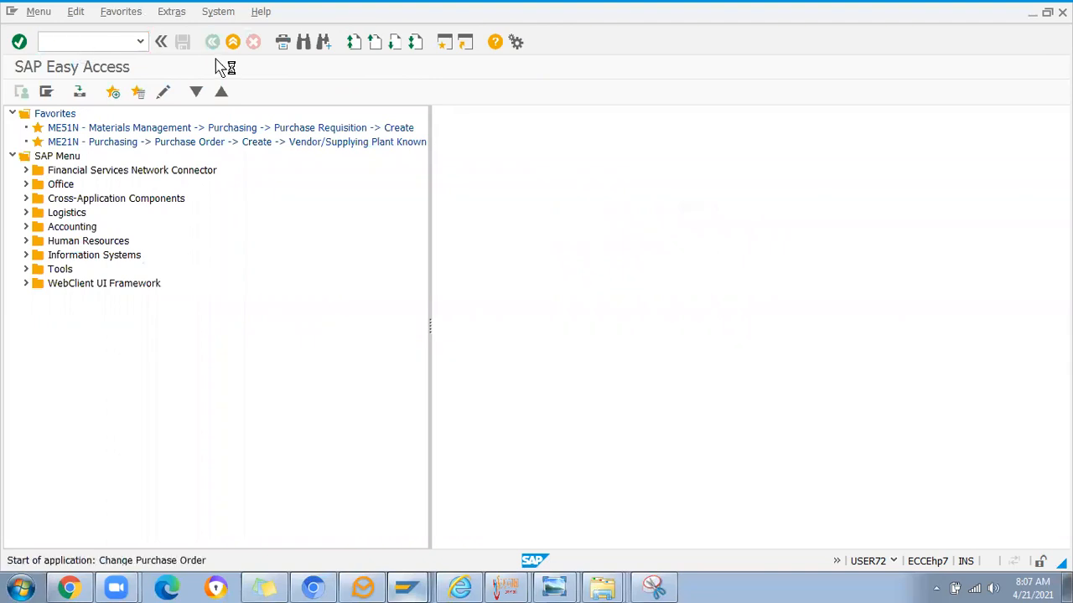
left_click(248, 92)
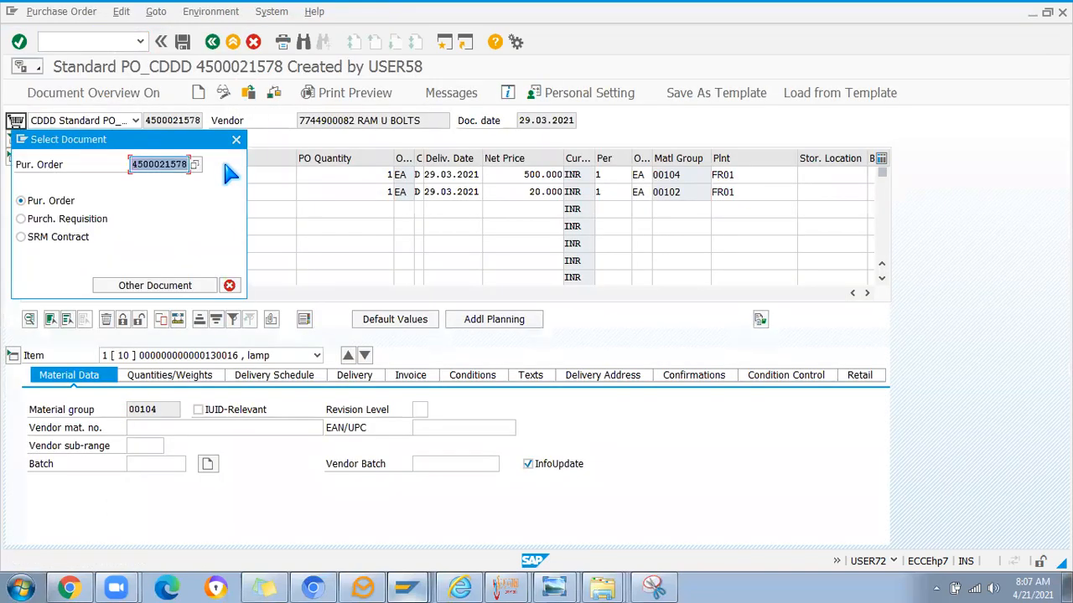
key("BackSpace")
left_click(173, 183)
key("Return")
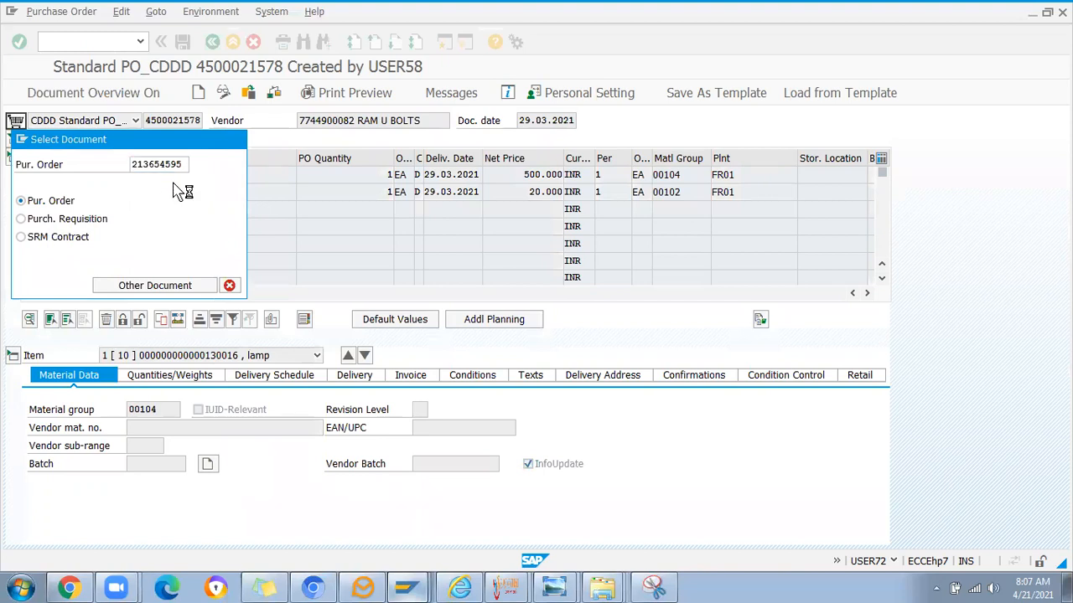
- Add the Mirror material as item 20 of the purchase order with plant FR01 and quantity 1
left_click(142, 228)
left_click(144, 243)
key("Return")
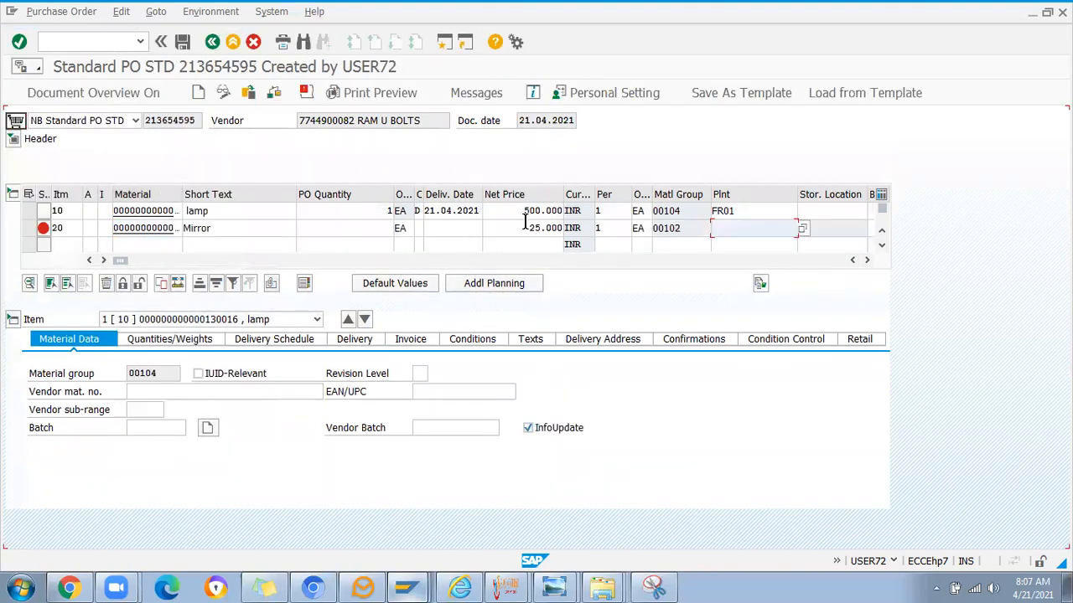
left_click(722, 228)
left_click(727, 244)
left_click(375, 224)
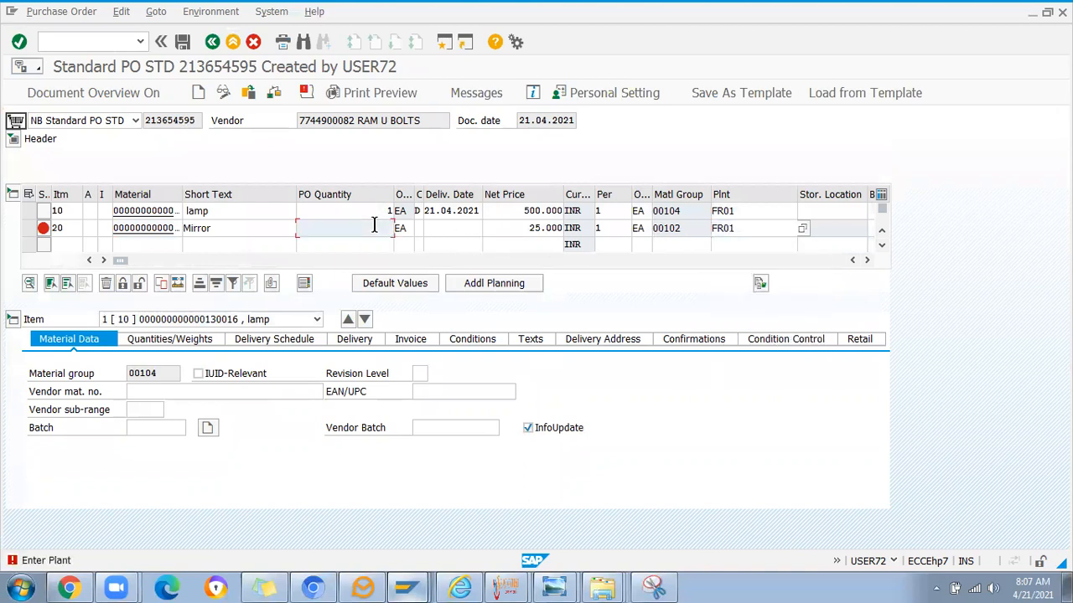
left_click(383, 243)
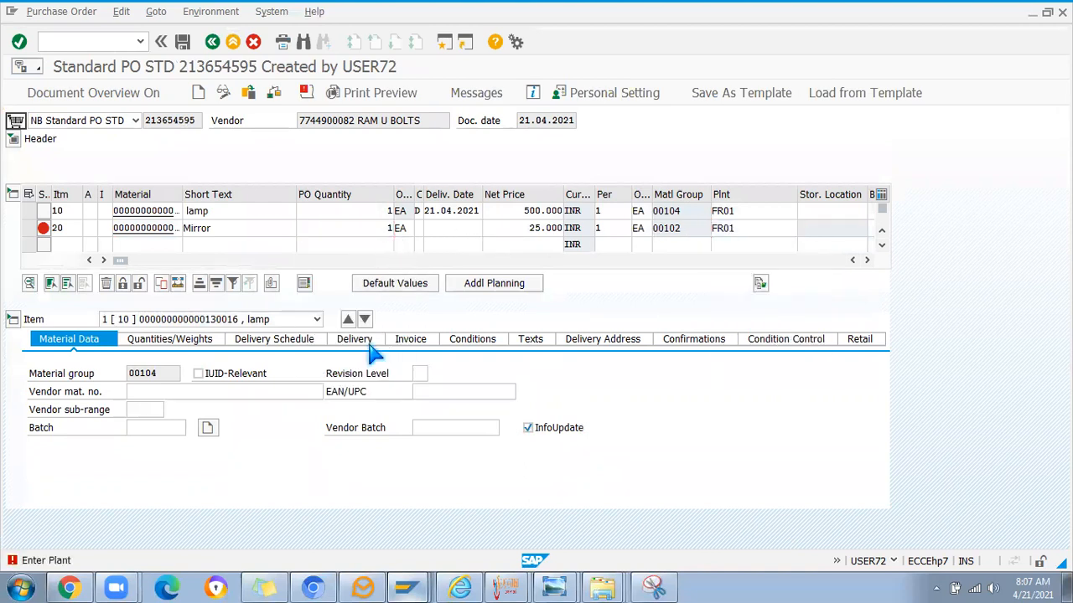
key("Return")
- Add condition types RA01 Discount % on Gross and FRA1 Freight % to the lamp item's pricing conditions
left_click(469, 338)
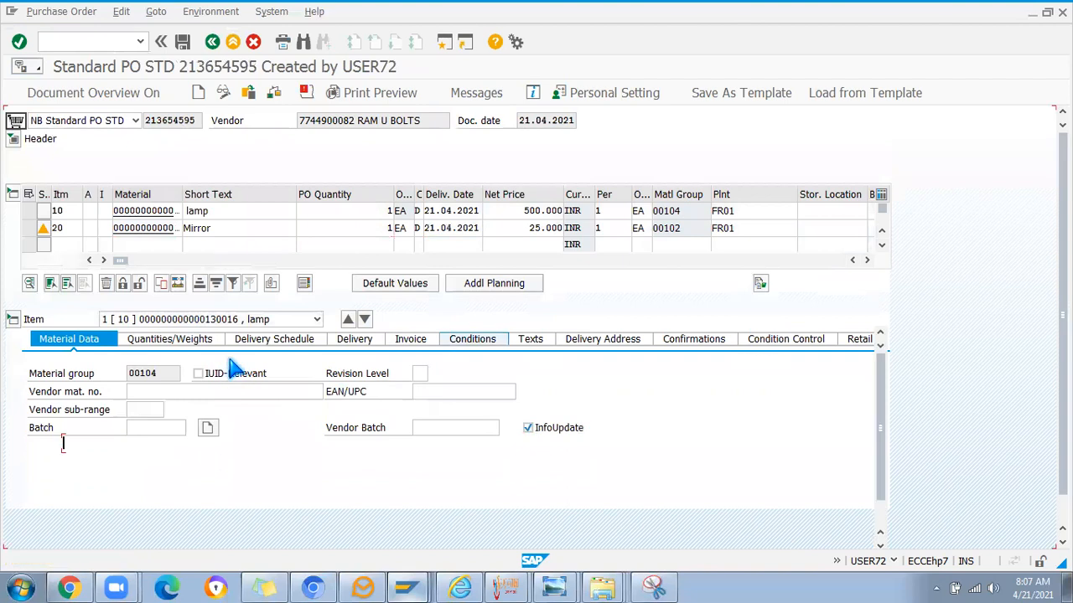
left_click(72, 444)
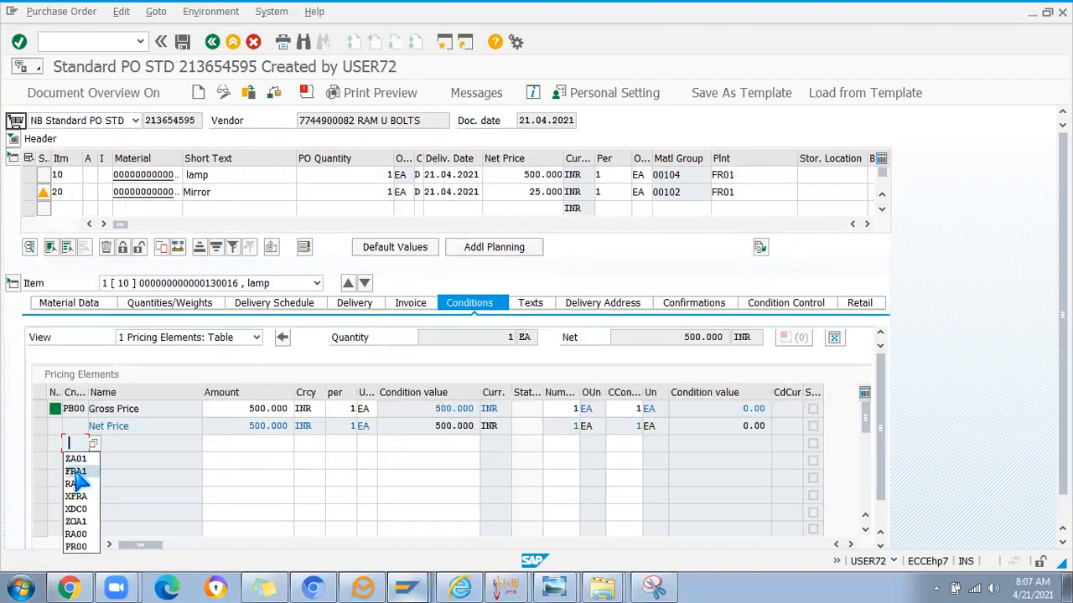
left_click(75, 483)
left_click(74, 460)
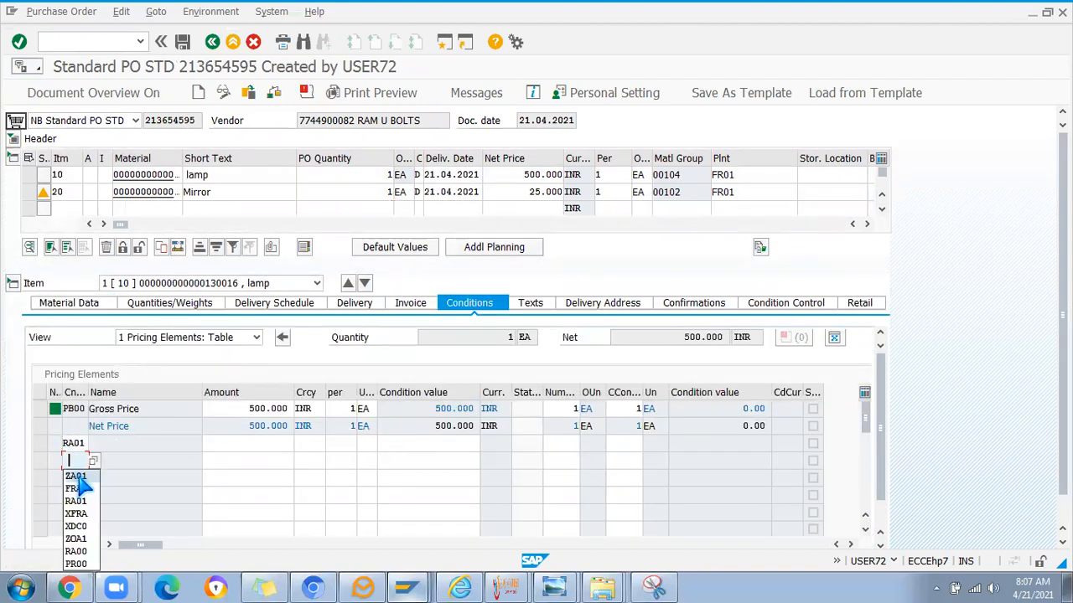
left_click(75, 488)
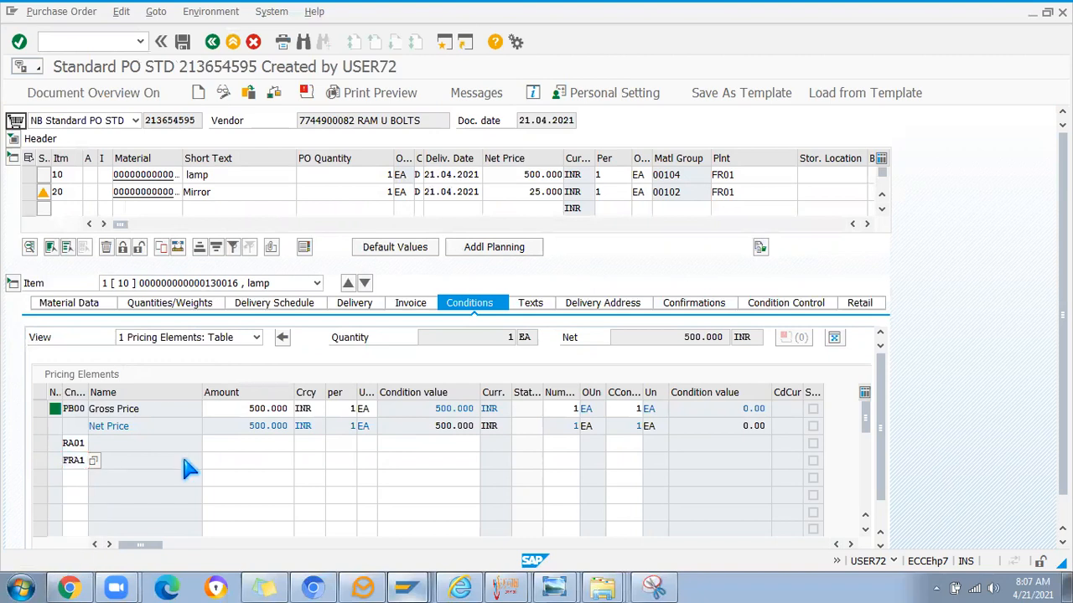
key("Return")
- Set the lamp's Discount % on Gross and Freight % rates to 1% each
left_click(267, 428)
type("1")
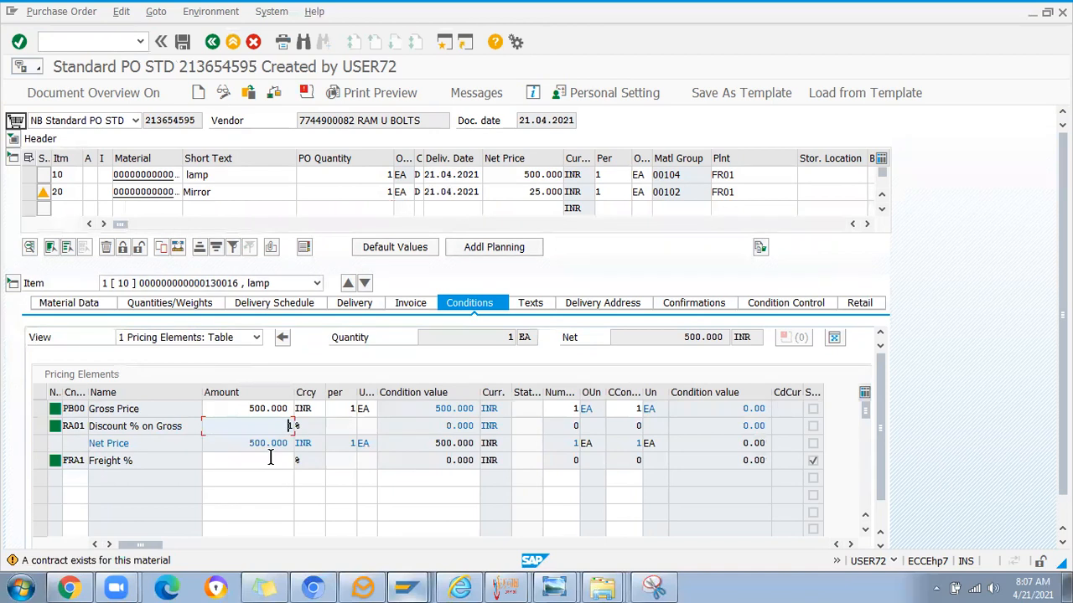
left_click(270, 458)
type("1")
key("Tab")
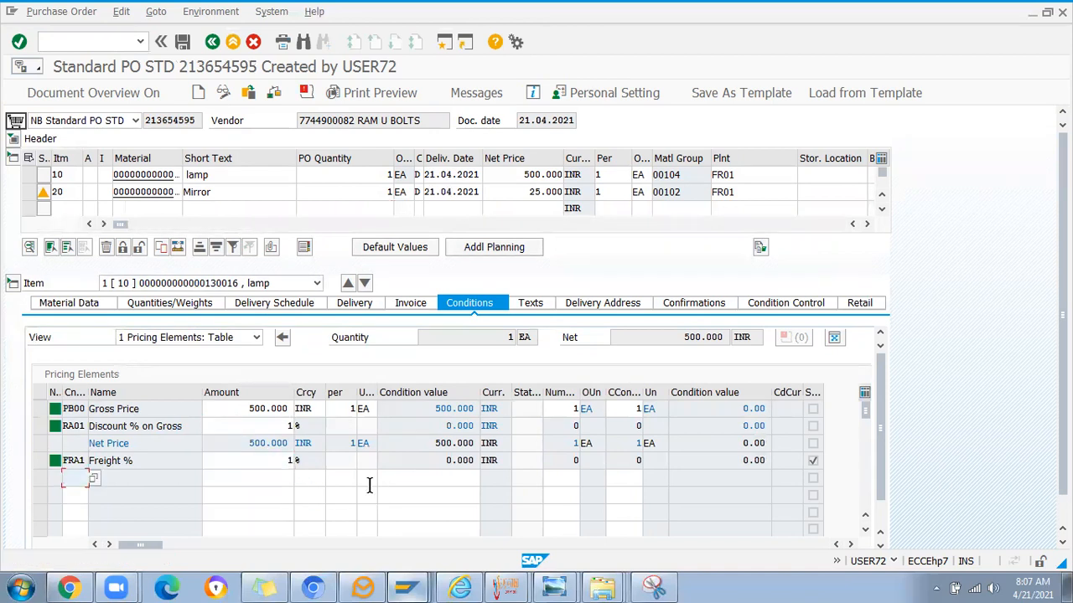
key("Return")
- Add condition type ZA01 Surcharge % on Gross to the lamp's conditions with a rate of 1%
left_click(80, 478)
key("F4")
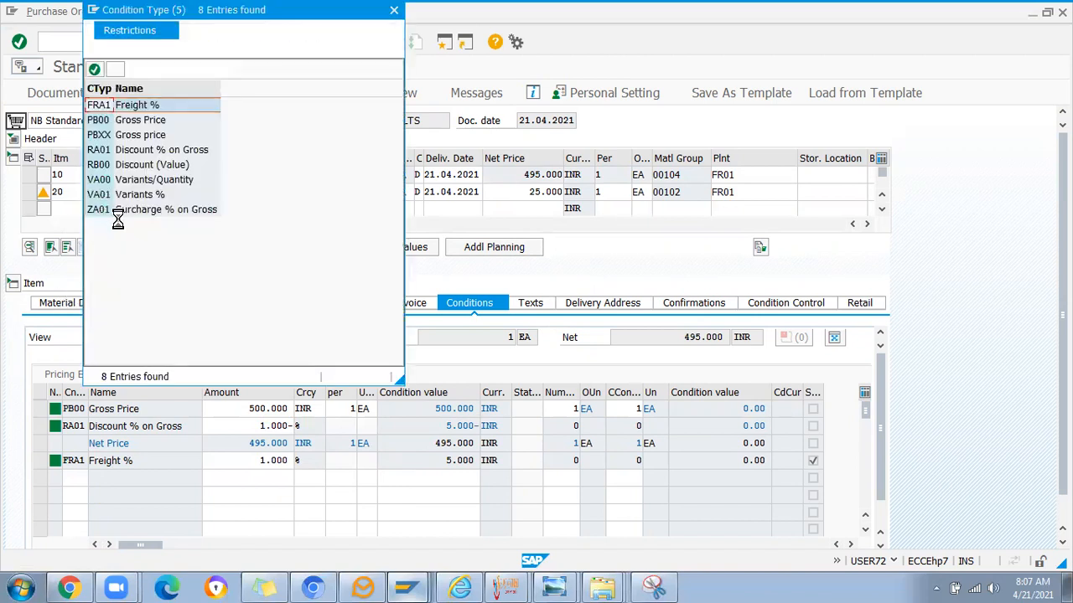
double_click(100, 211)
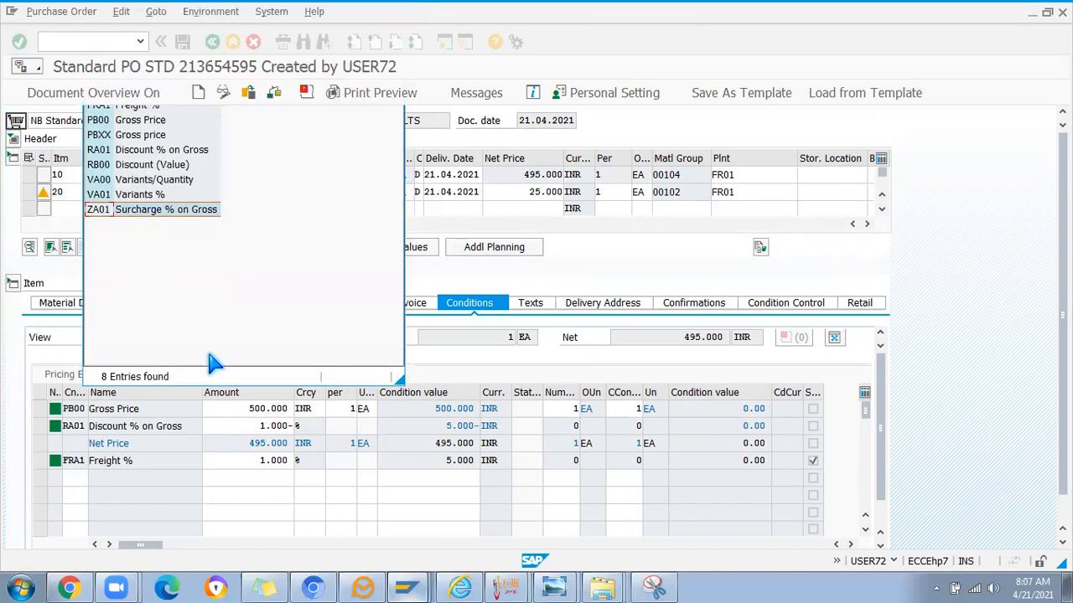
left_click(267, 478)
type("1")
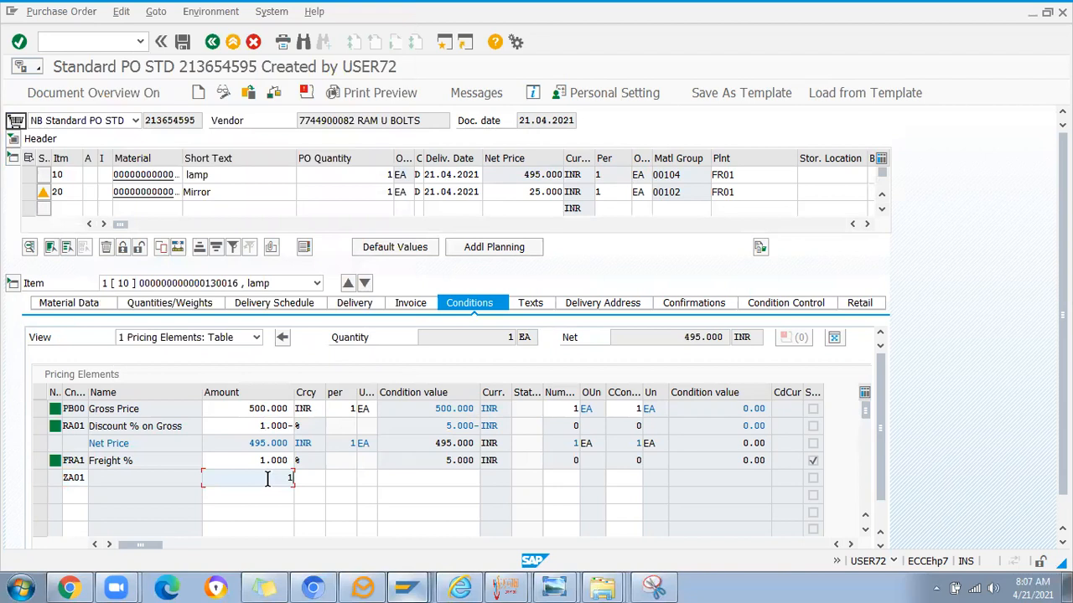
key("Return")
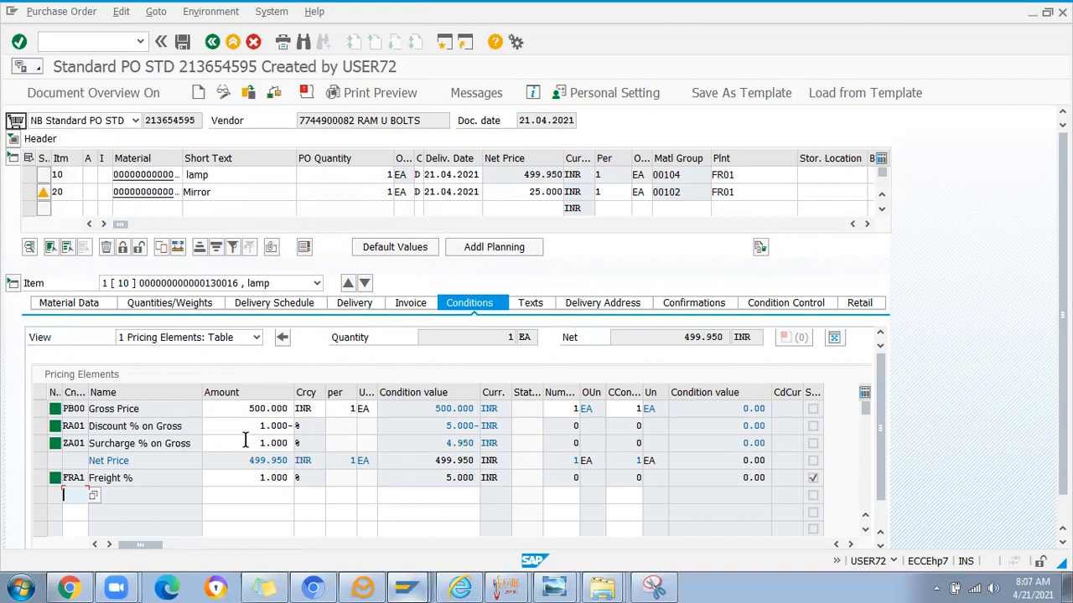
- Compare the lamp's surcharge rate with its condition value, and review the schema steps from Gross Price to Net Price in the control data
left_click_drag(256, 442, 293, 443)
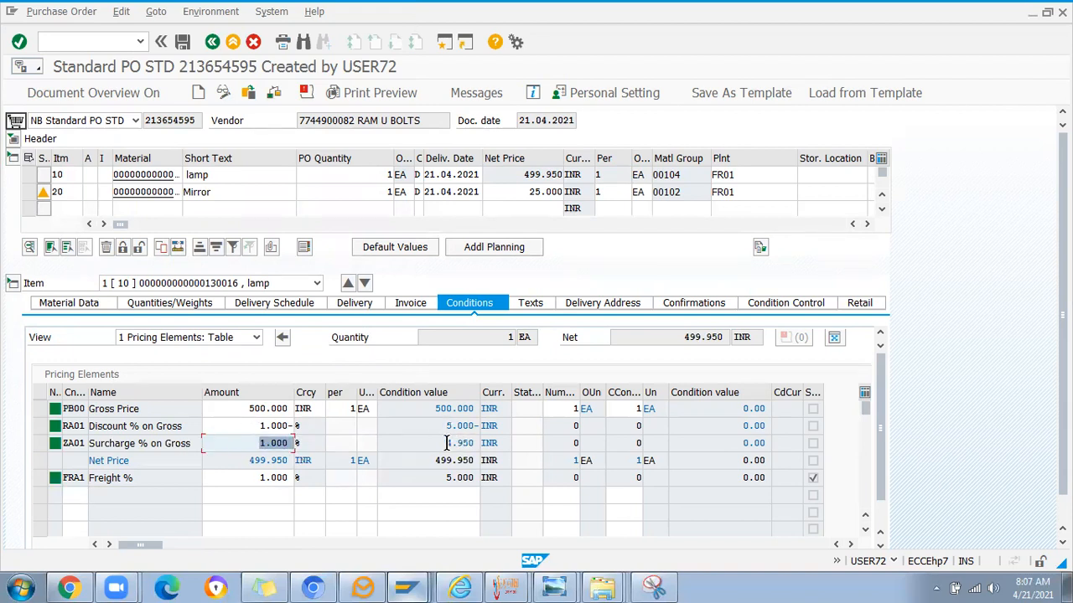
left_click_drag(447, 444, 470, 444)
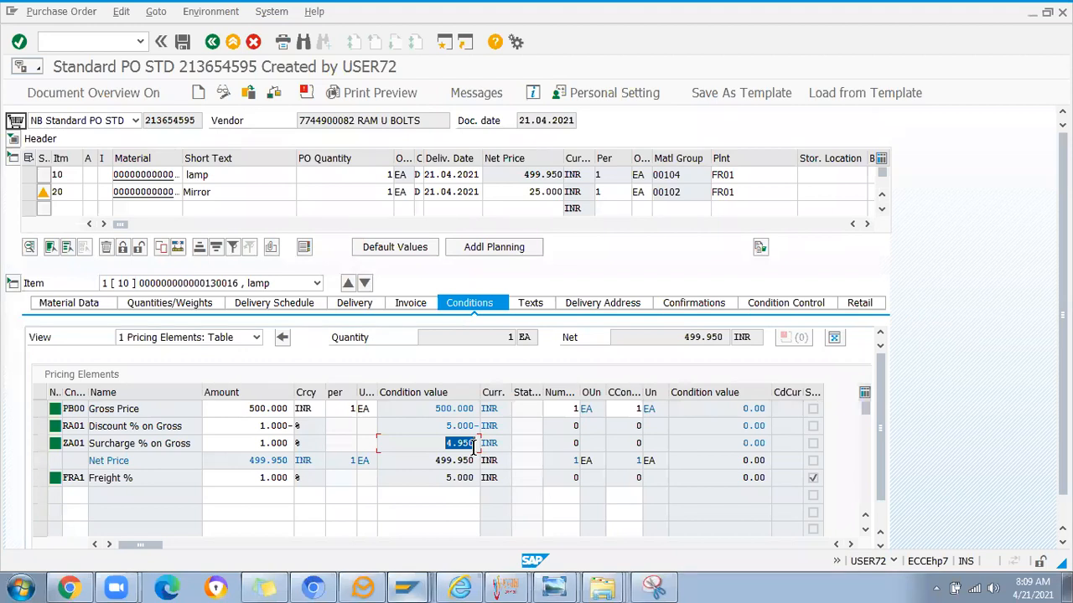
key("alt+Tab")
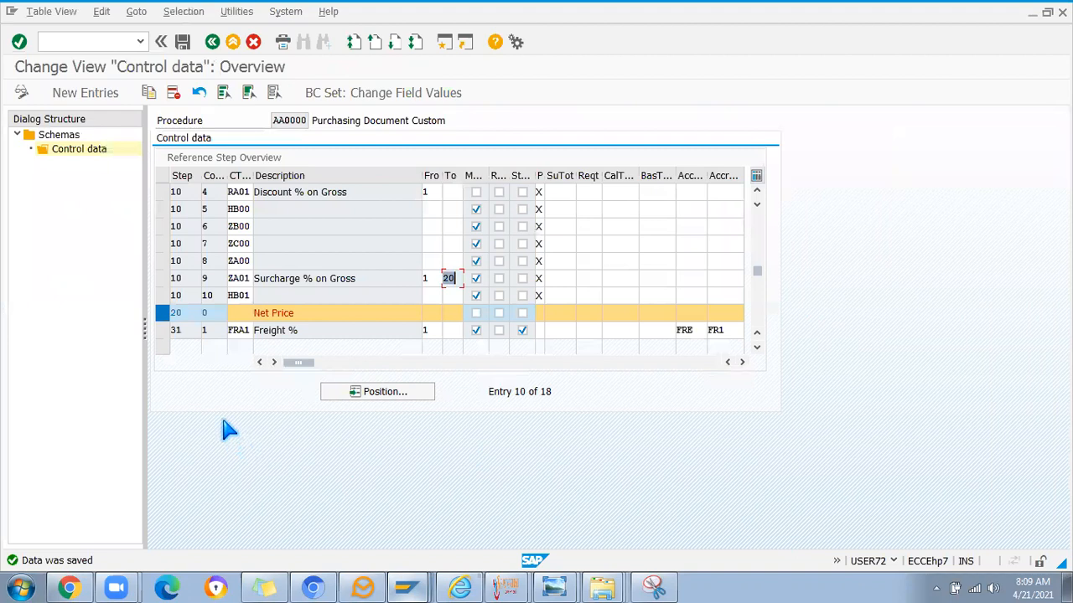
scroll(231, 356, "down", 1)
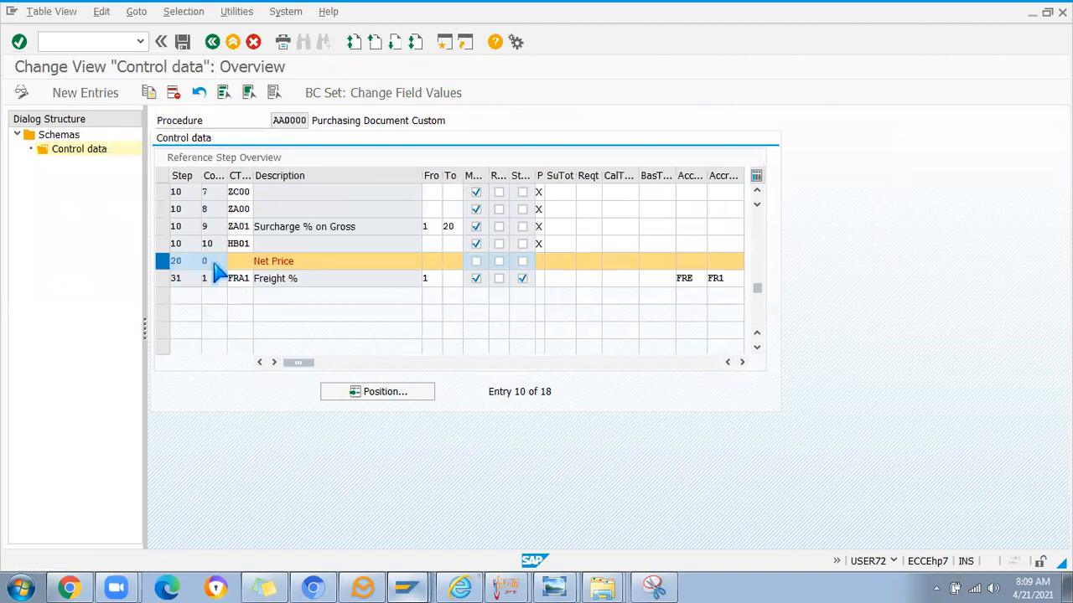
scroll(217, 272, "up", 3)
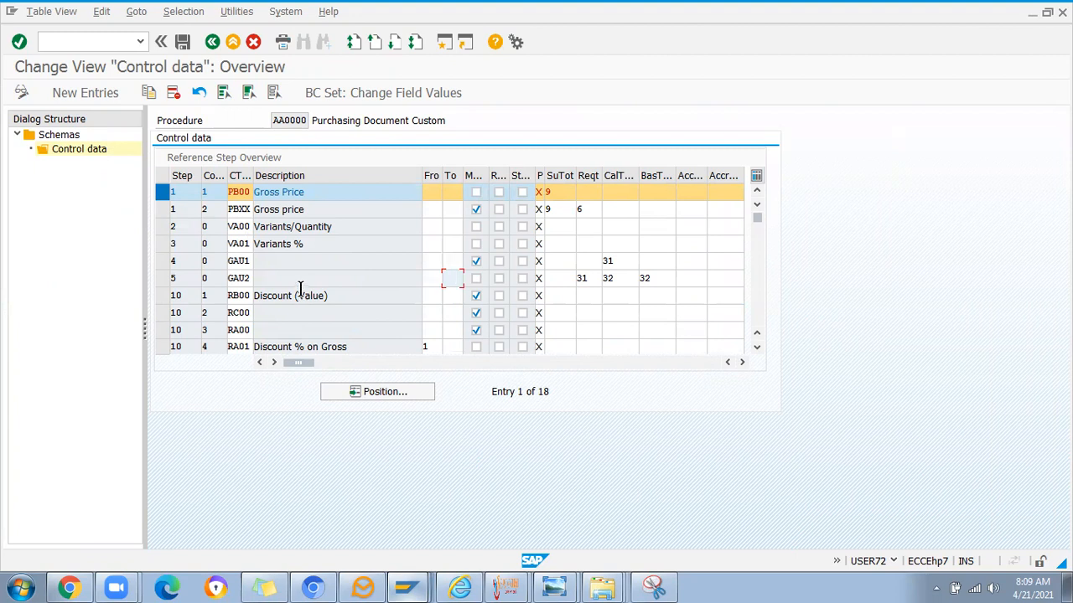
left_click_drag(250, 175, 291, 191)
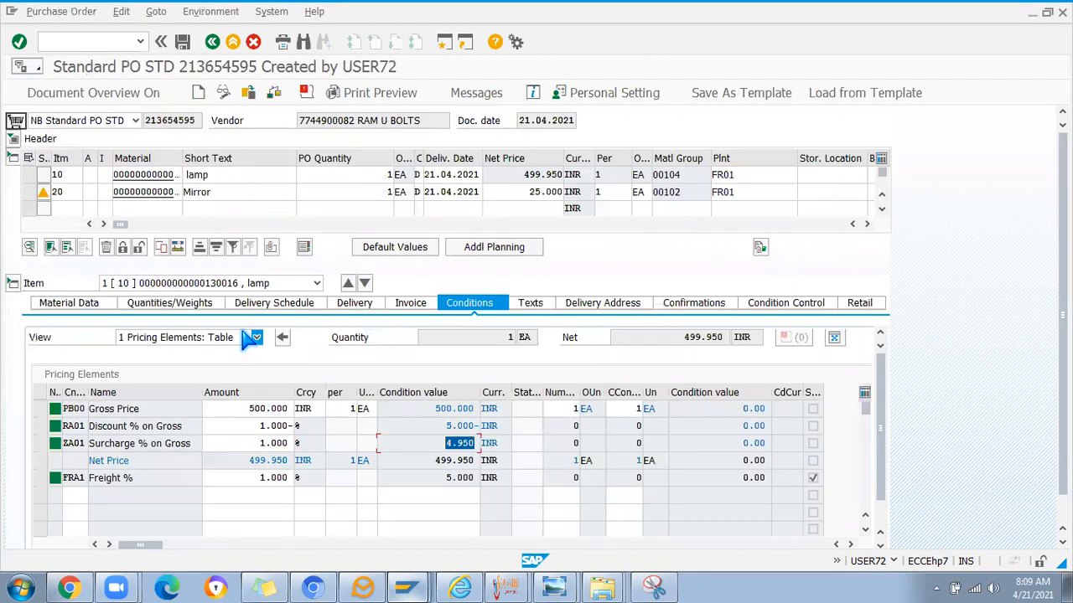
- Examine the lamp's discount and surcharge rates, the surcharge's condition value and the Net Price in the purchase order
left_click(433, 429)
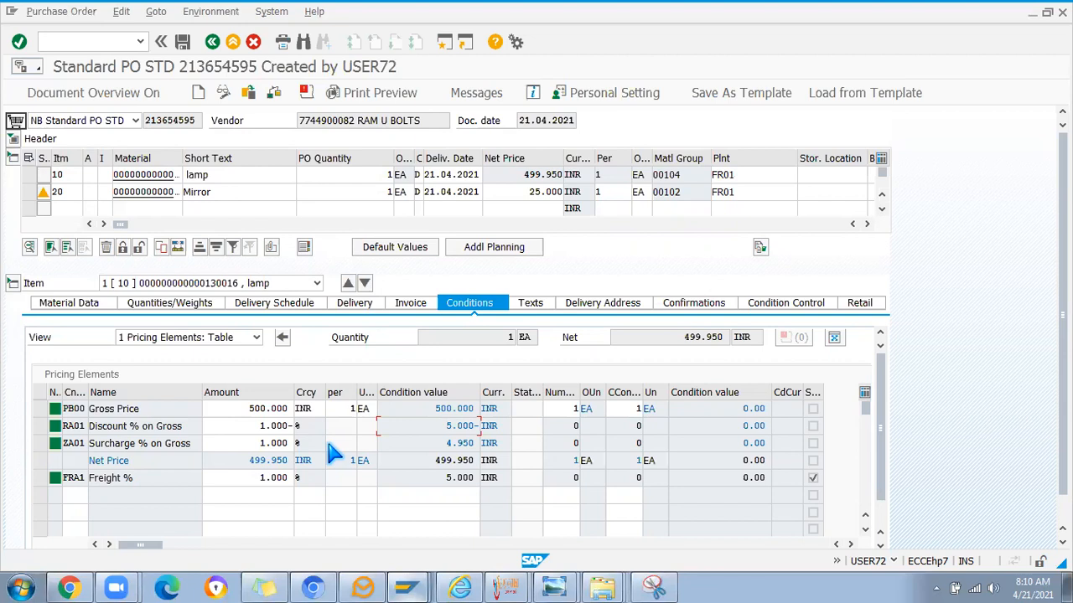
double_click(258, 425)
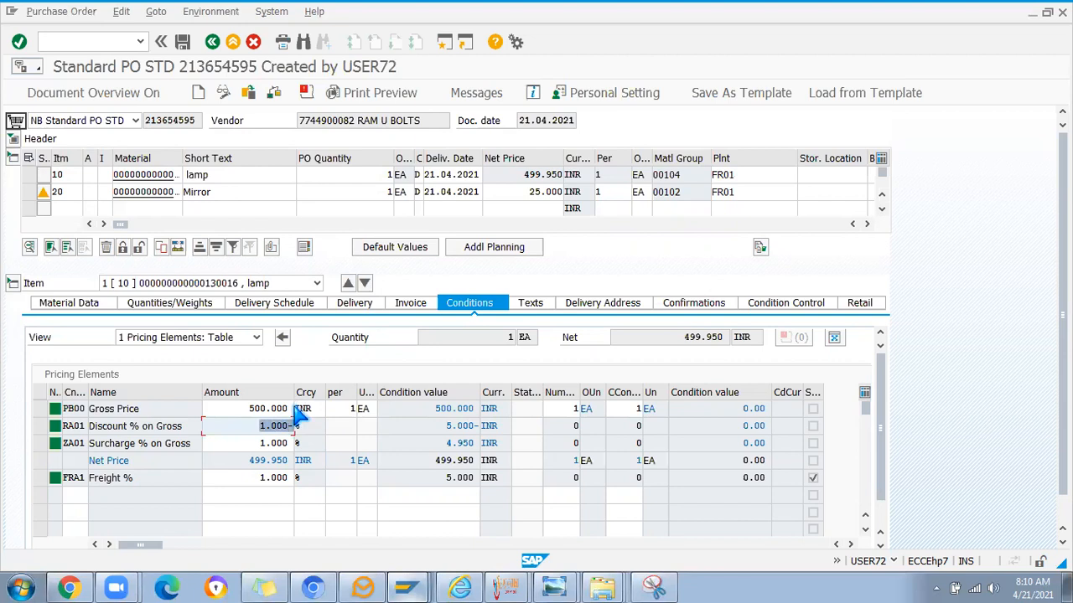
double_click(261, 443)
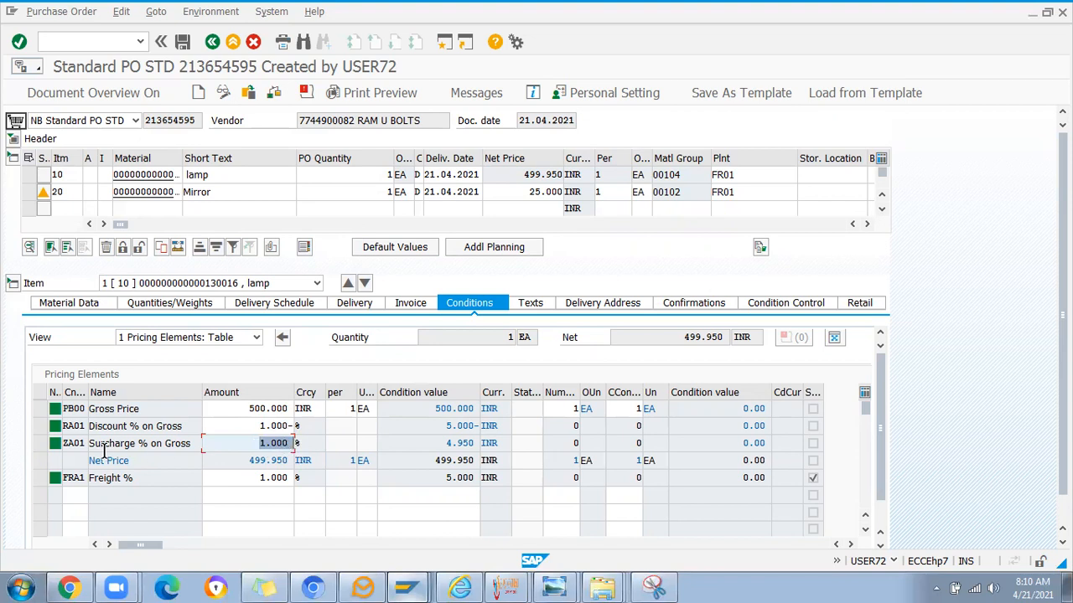
left_click(450, 444)
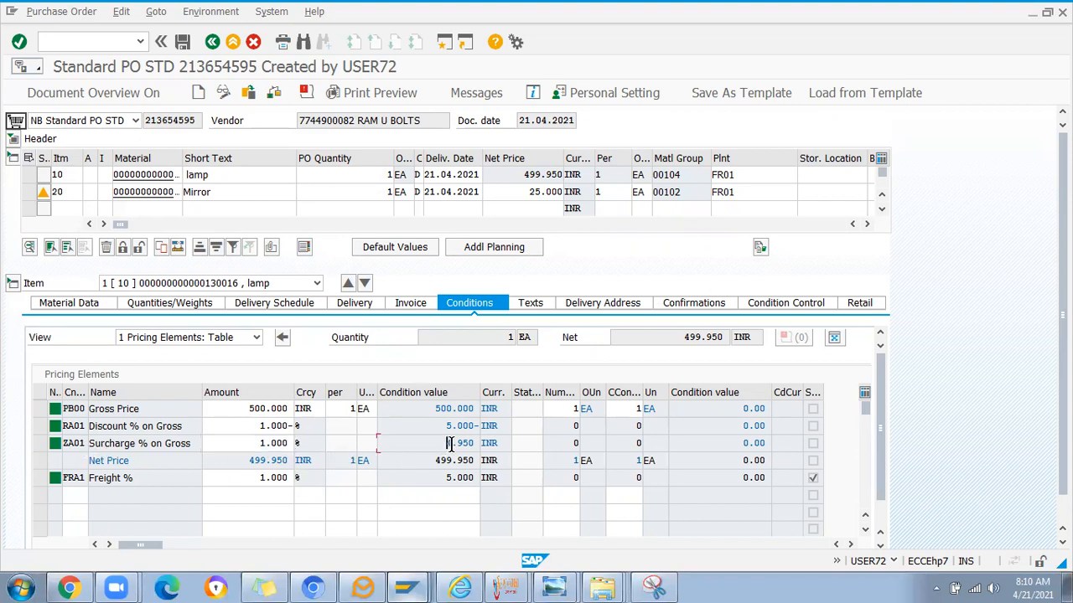
double_click(258, 460)
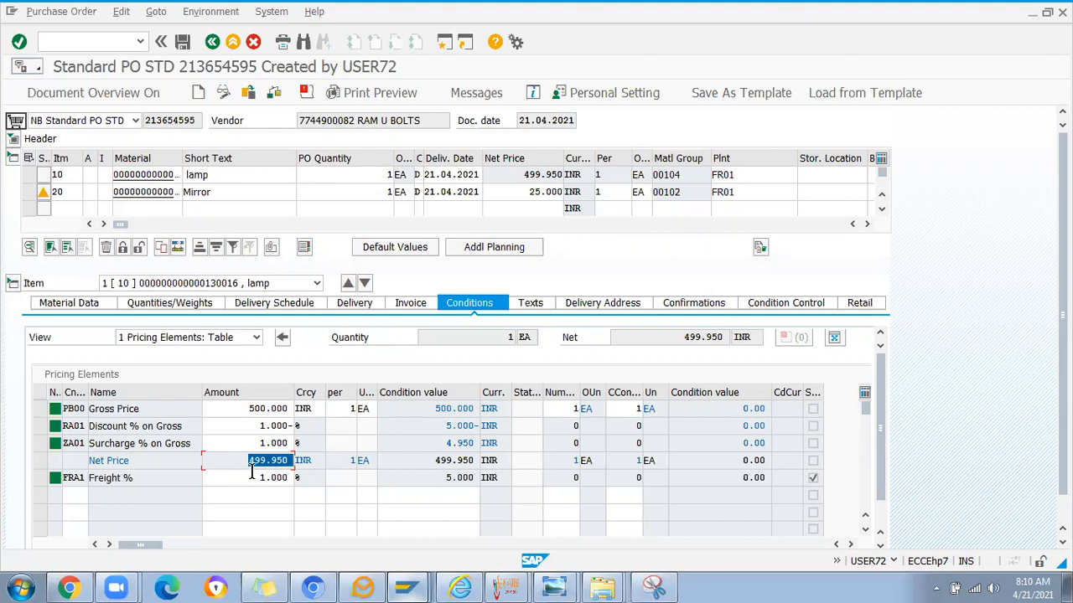
double_click(248, 443)
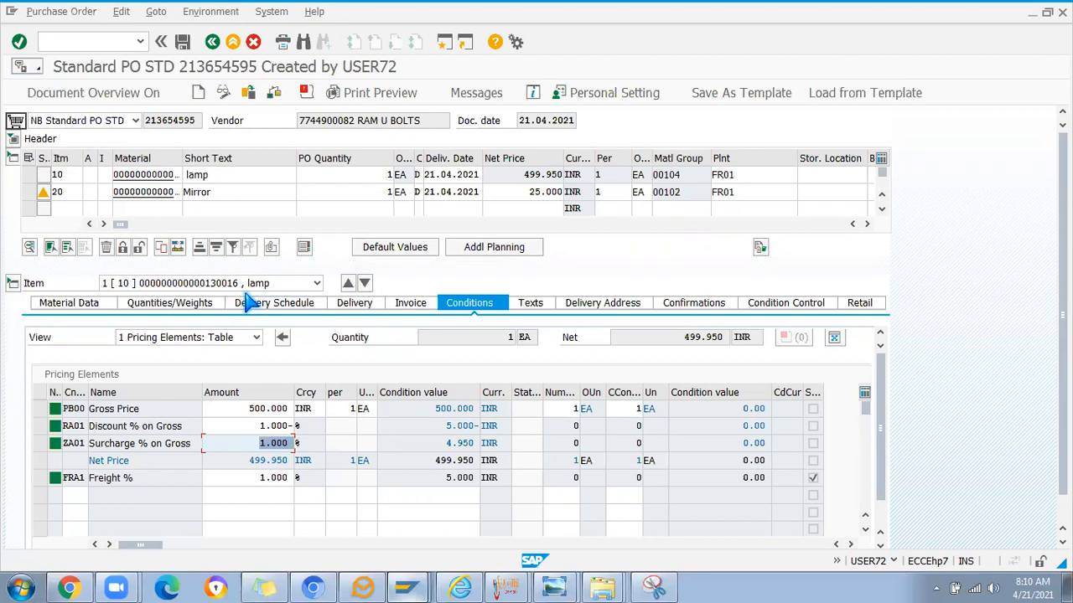
- Open the purchase order's header conditions and compare the total Gross Price with the document's net value
left_click(14, 139)
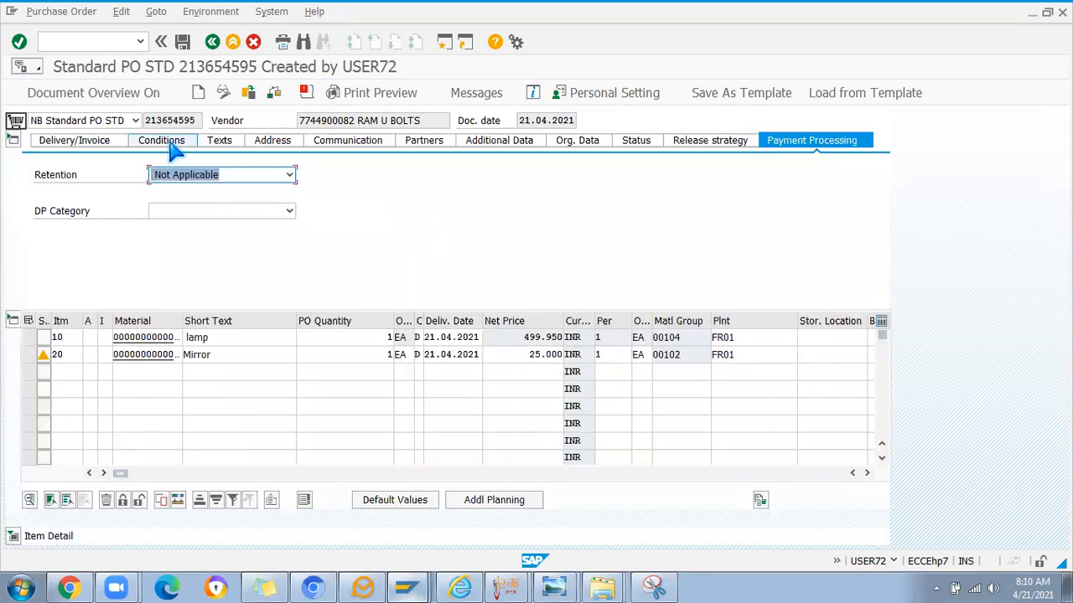
left_click(251, 210)
left_click(161, 140)
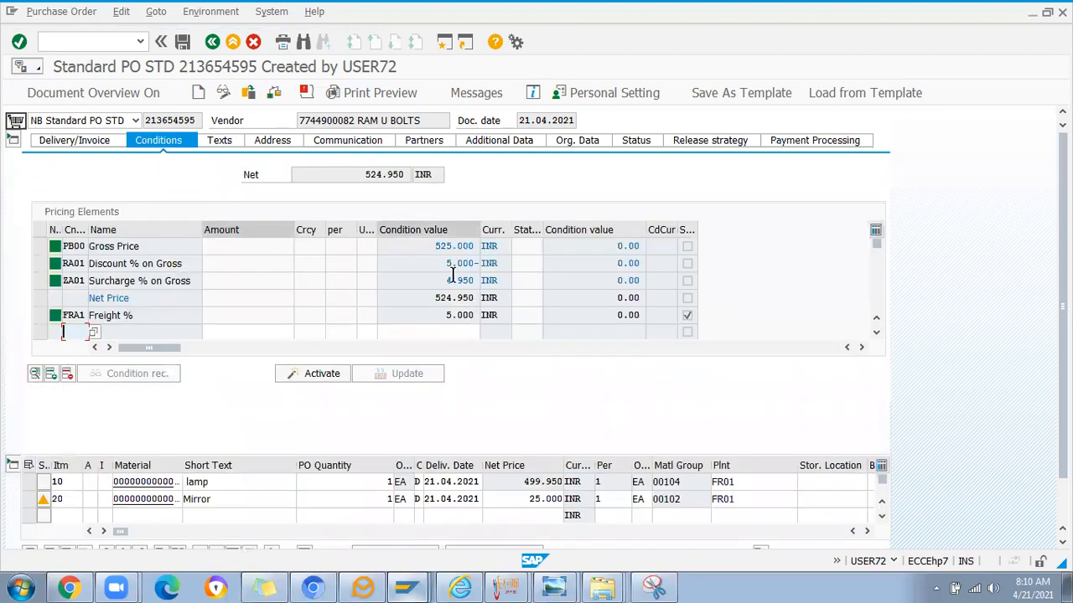
left_click_drag(429, 246, 478, 246)
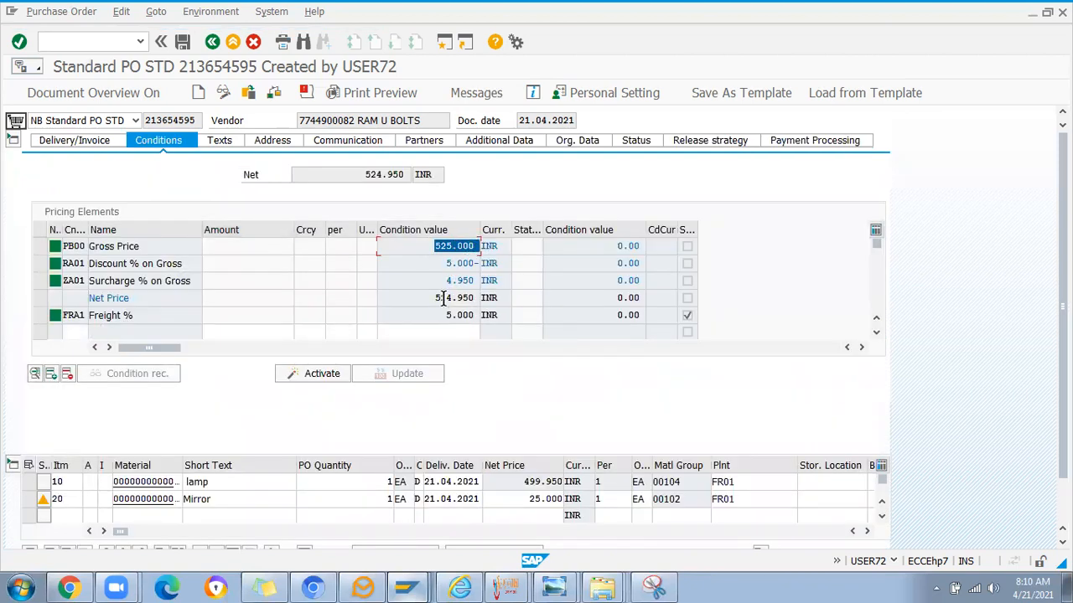
left_click_drag(360, 173, 408, 176)
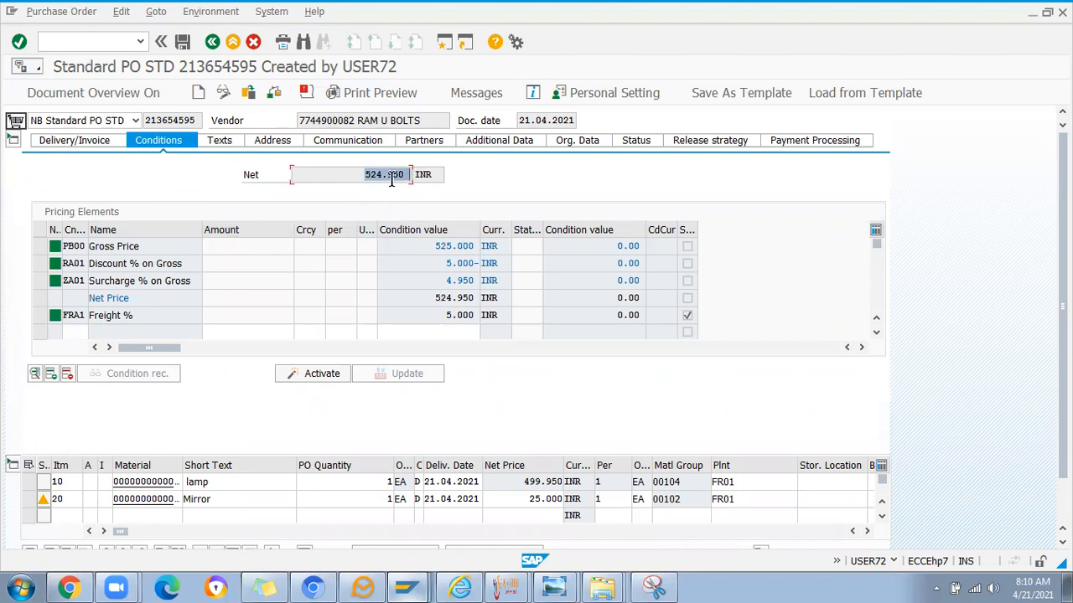
- Compare the document's net value with the item net prices and the total gross price, discount and surcharge values in the header conditions
left_click(354, 176)
left_click_drag(518, 481, 568, 495)
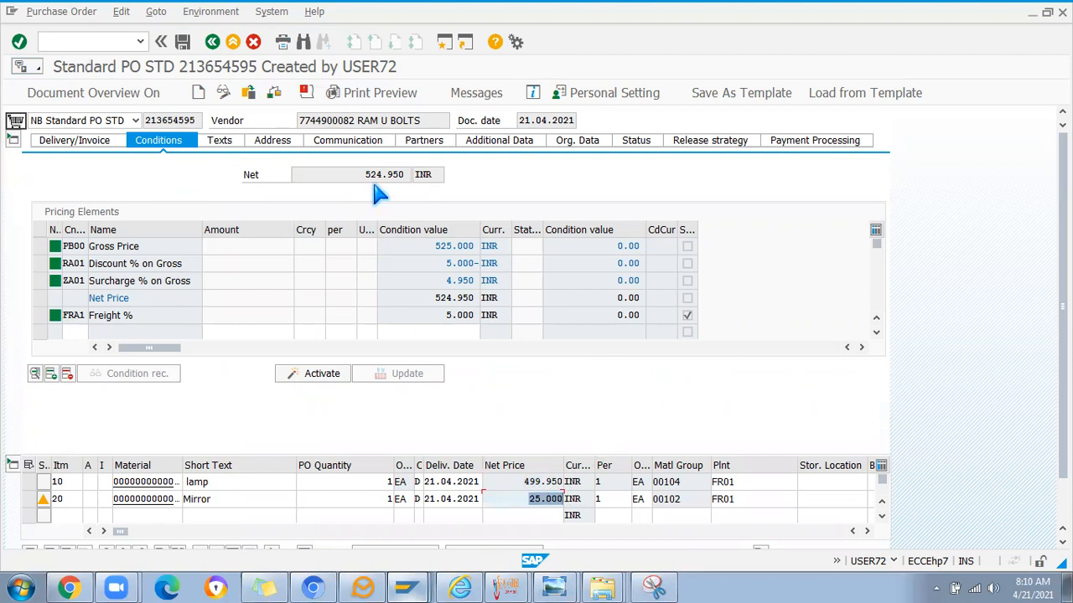
left_click_drag(425, 247, 514, 248)
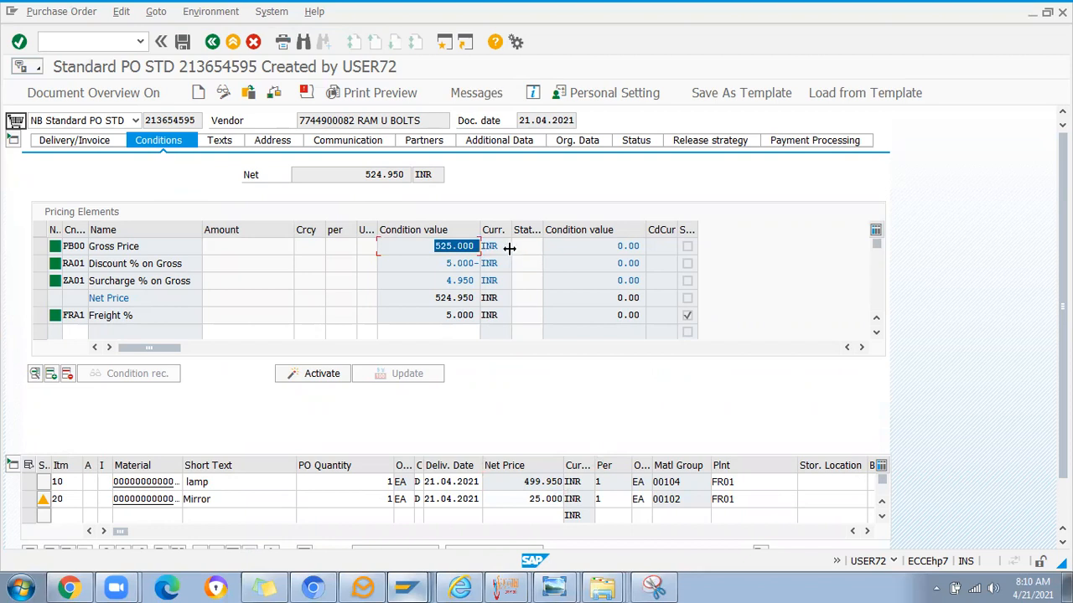
left_click_drag(444, 263, 509, 274)
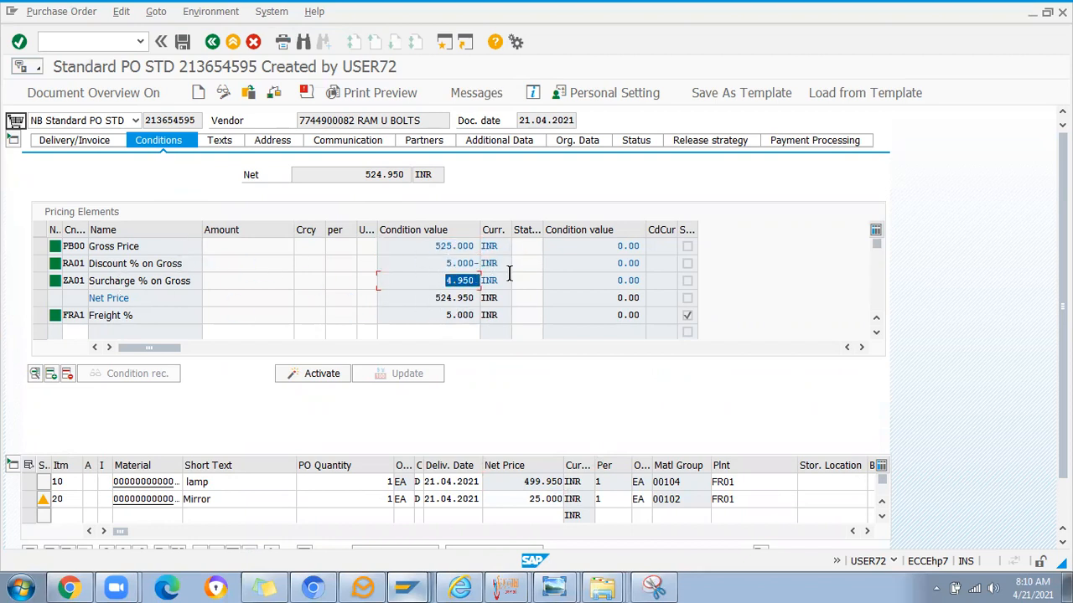
- Set the PO quantity of both the lamp and the mirror to 5 and recalculate the header conditions
left_click_drag(369, 483, 425, 483)
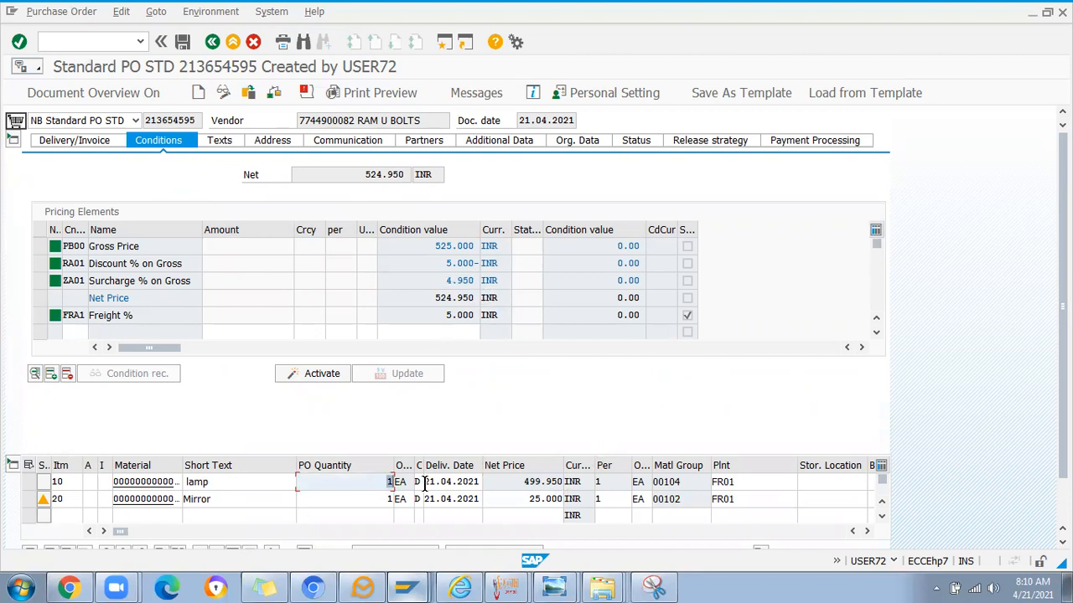
type("5")
key("Down")
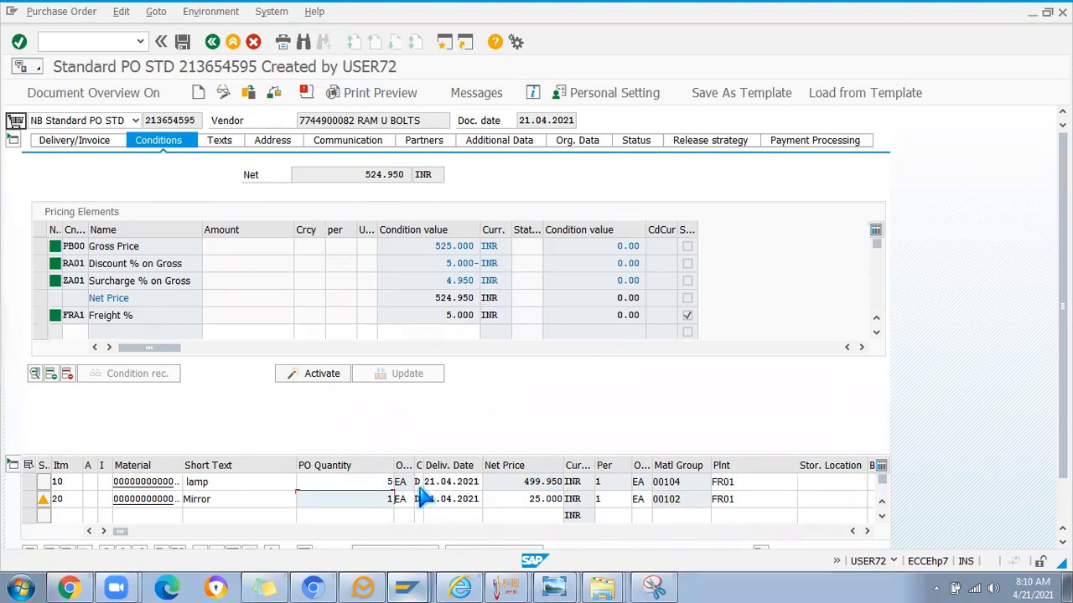
type("5")
key("Down")
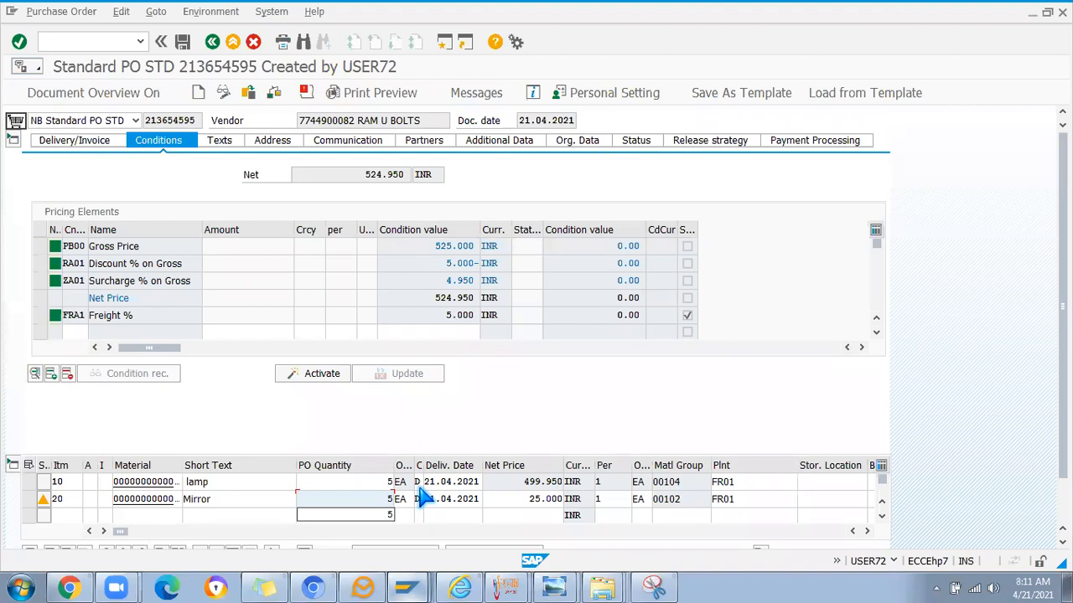
key("Return")
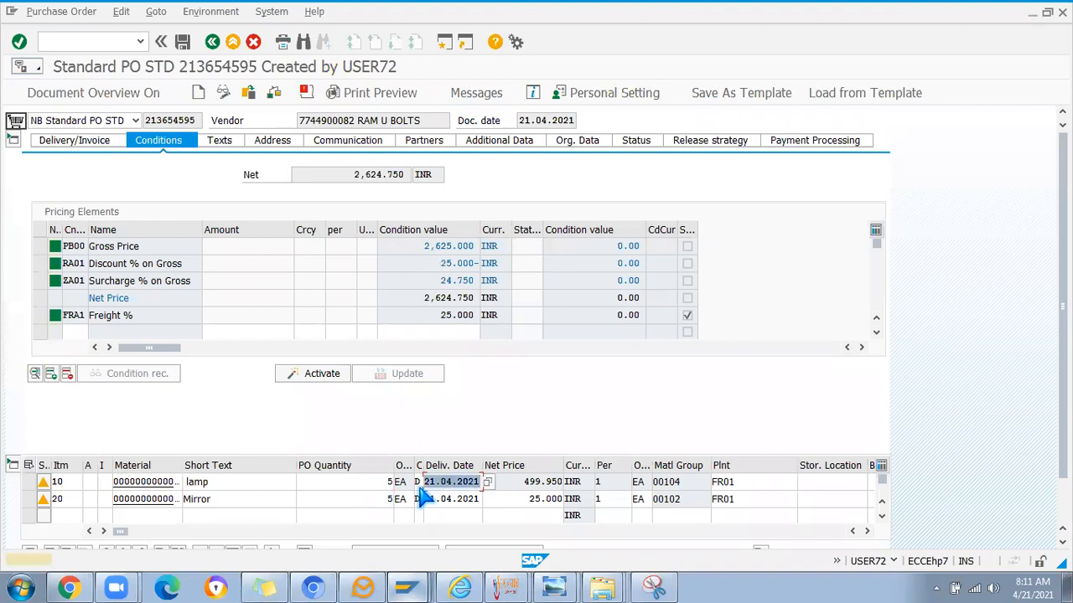
- Return the PO quantities of the lamp and the mirror to 1 and update the pricing
left_click(391, 481)
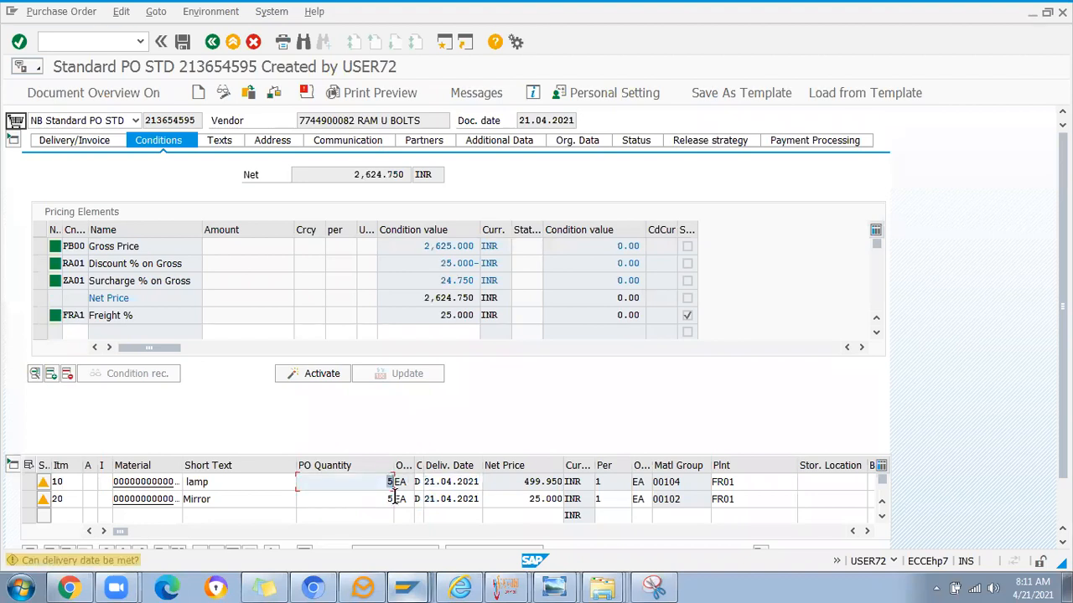
left_click(392, 498)
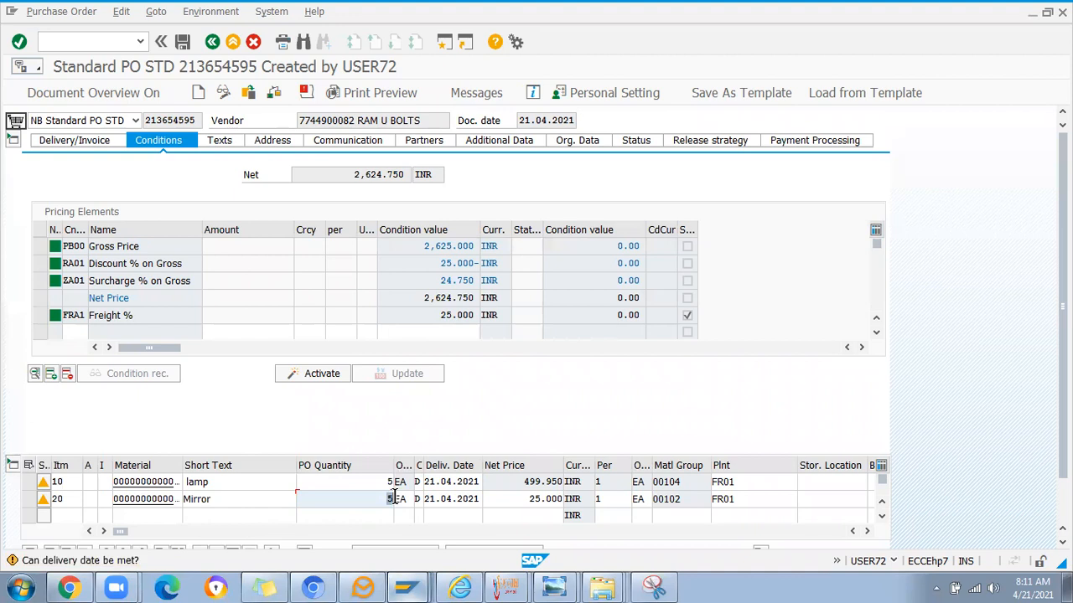
left_click(391, 482)
type("1")
key("Return")
left_click(395, 500)
type("1")
key("Return")
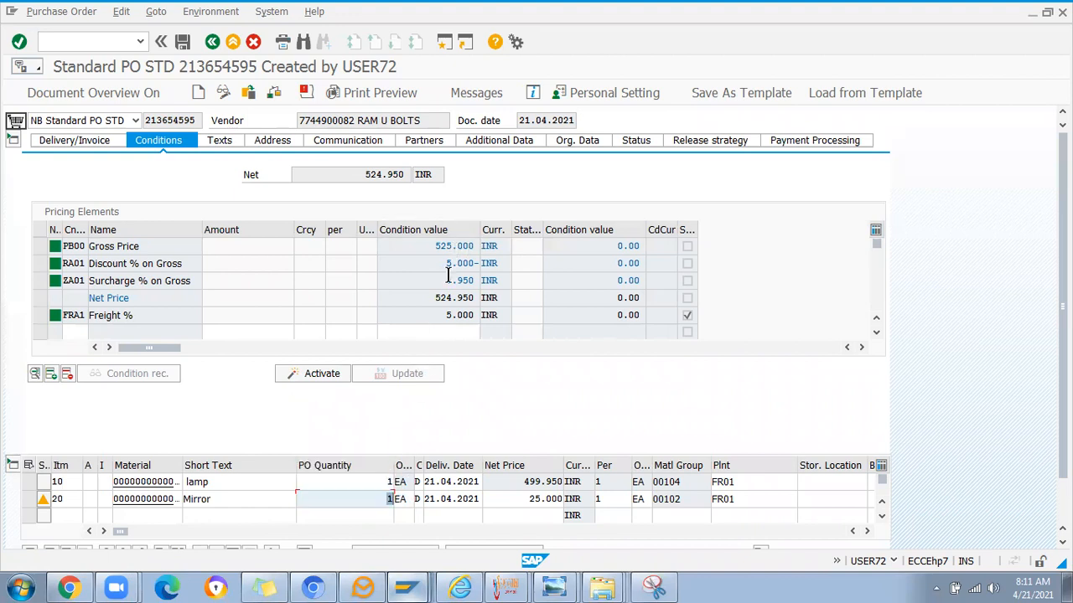
- Enter a PO quantity of 5 for the lamp item and again for the mirror item
left_click(377, 479)
type("5")
left_click(395, 499)
type("5")
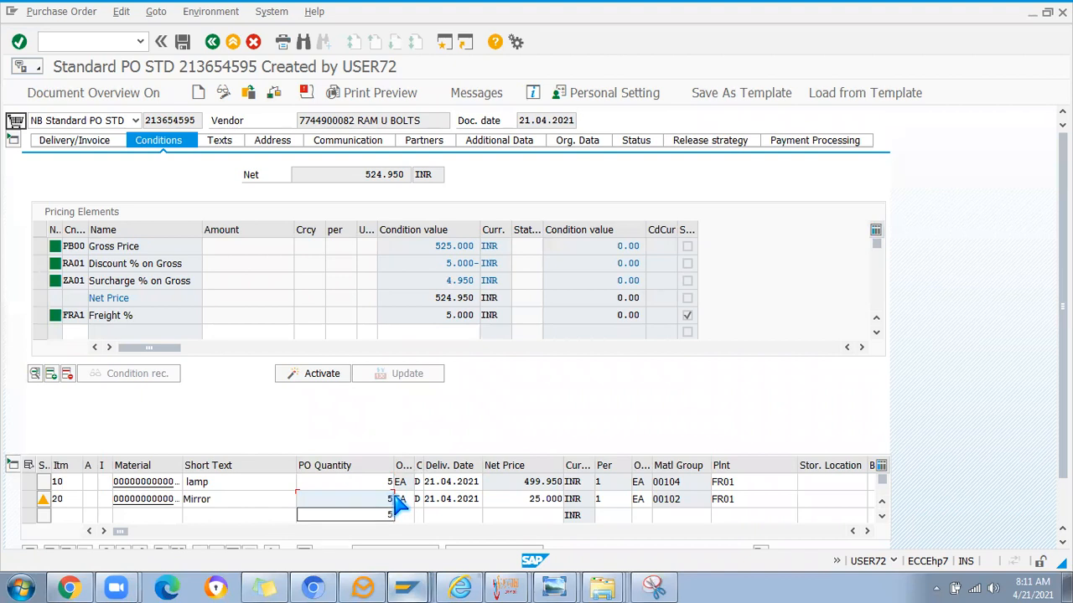